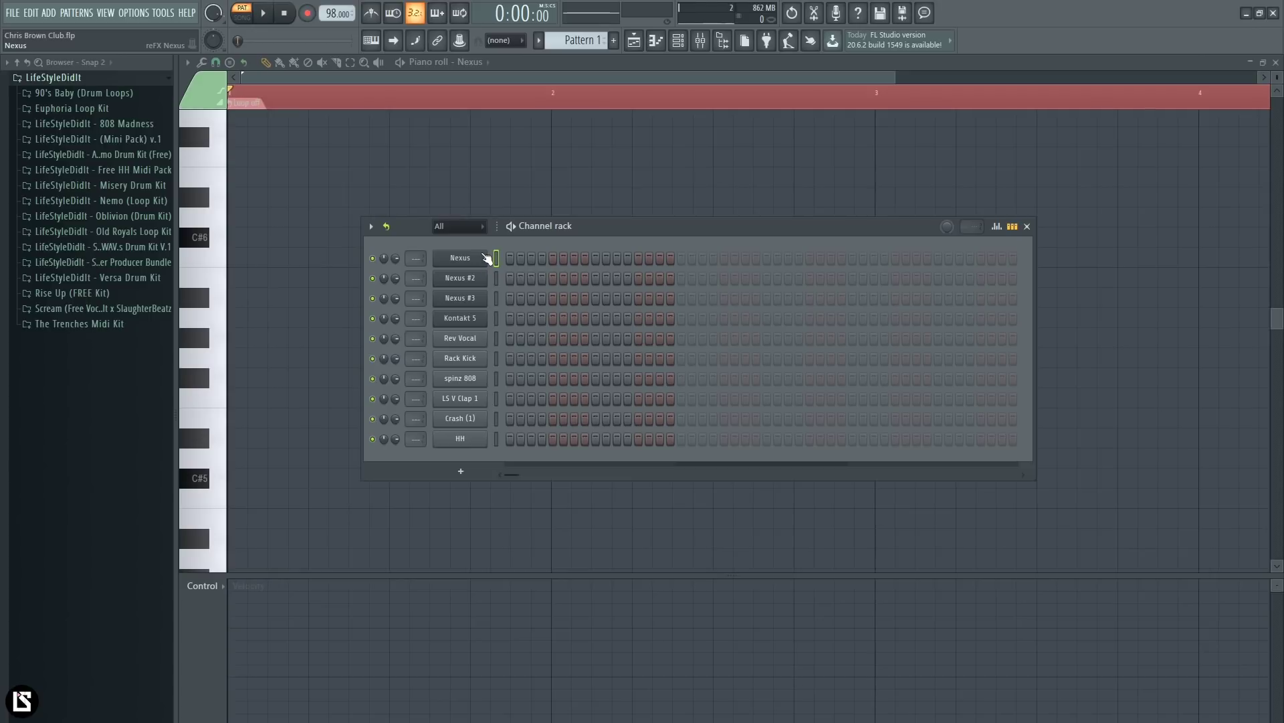
Step: Open the first Nexus channel, audition the BA Percussive Bass 3 preset with a short repeated riff, and close the plugin
click(486, 258)
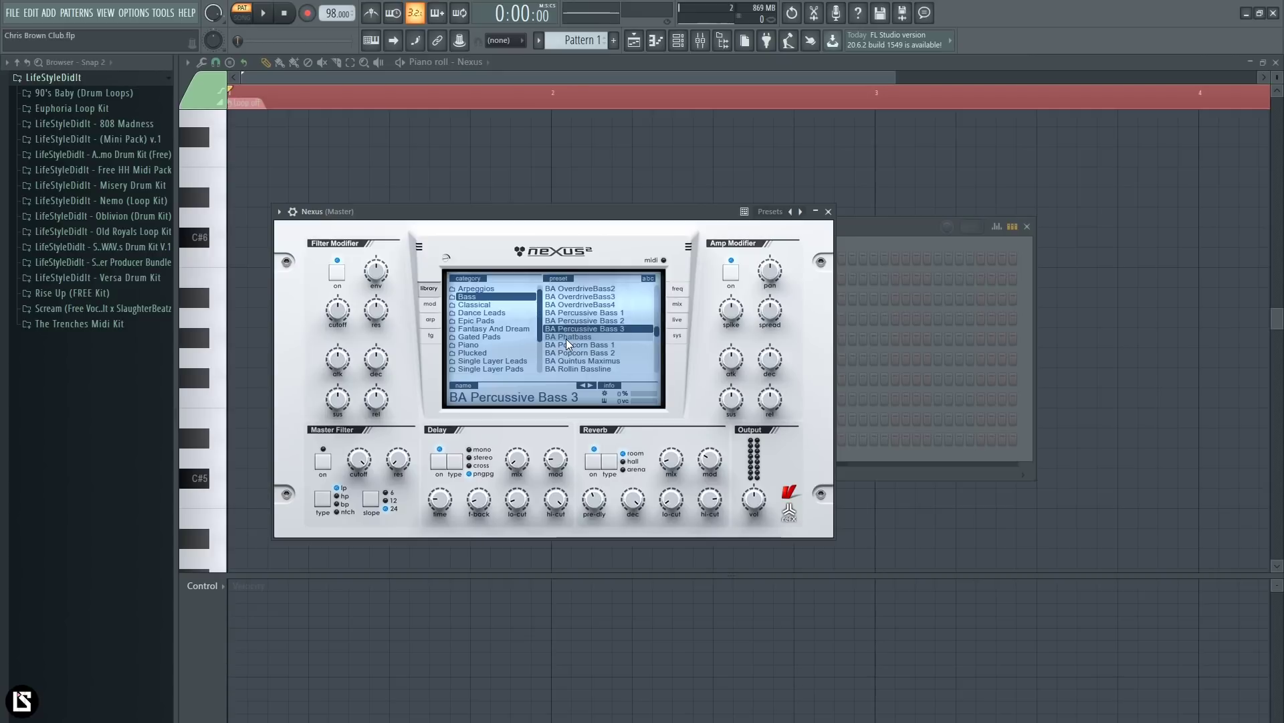
key(z)
key(z)
key(d)
key(d)
key(x)
key(z)
key(z)
key(d)
key(d)
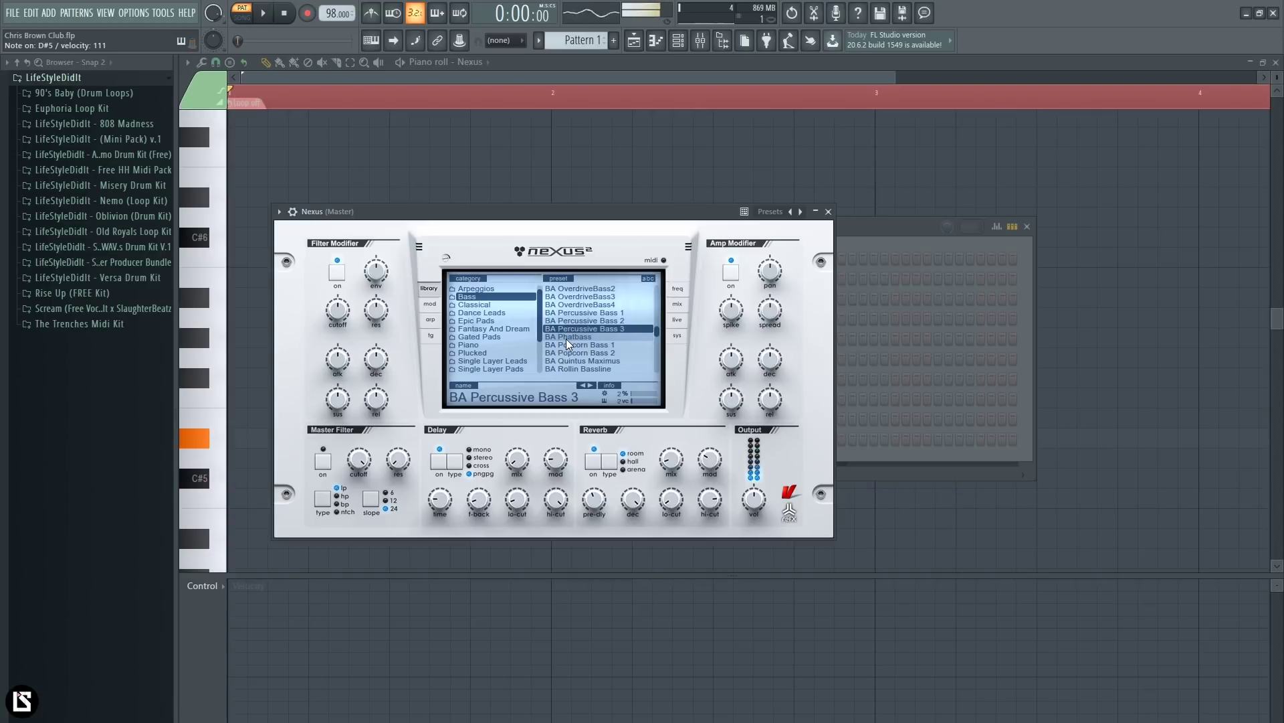
key(x)
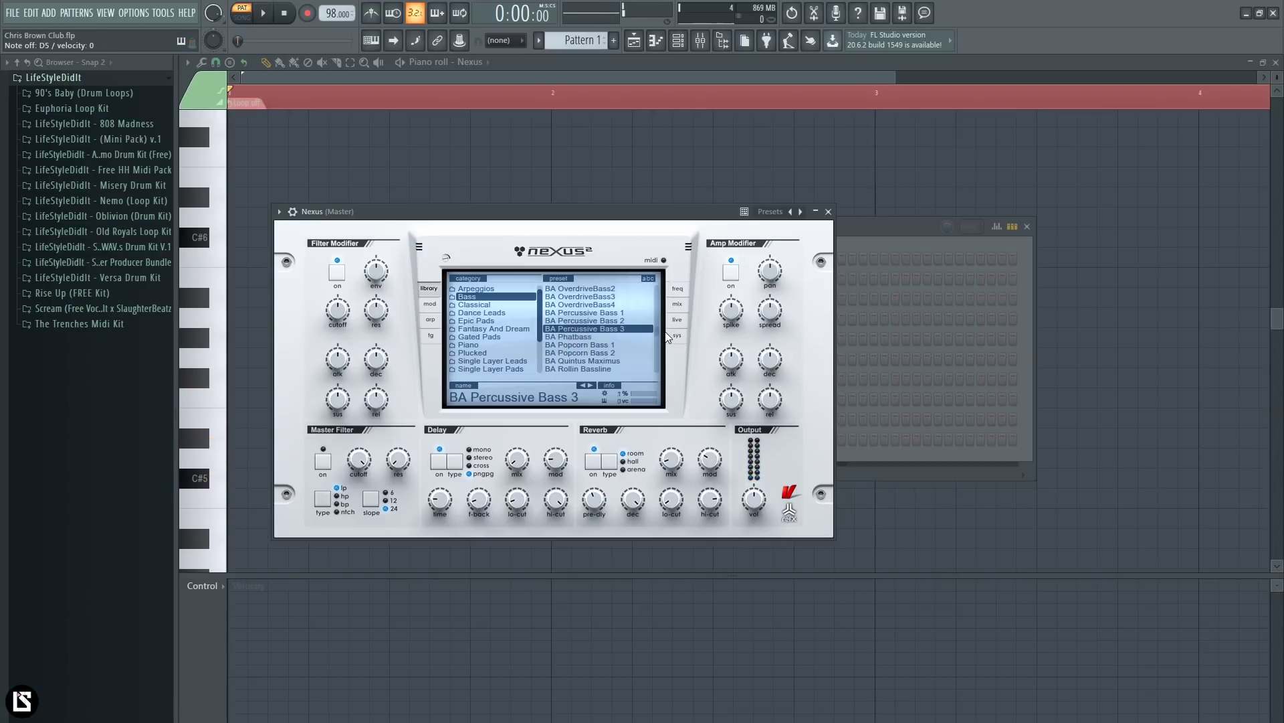
click(828, 213)
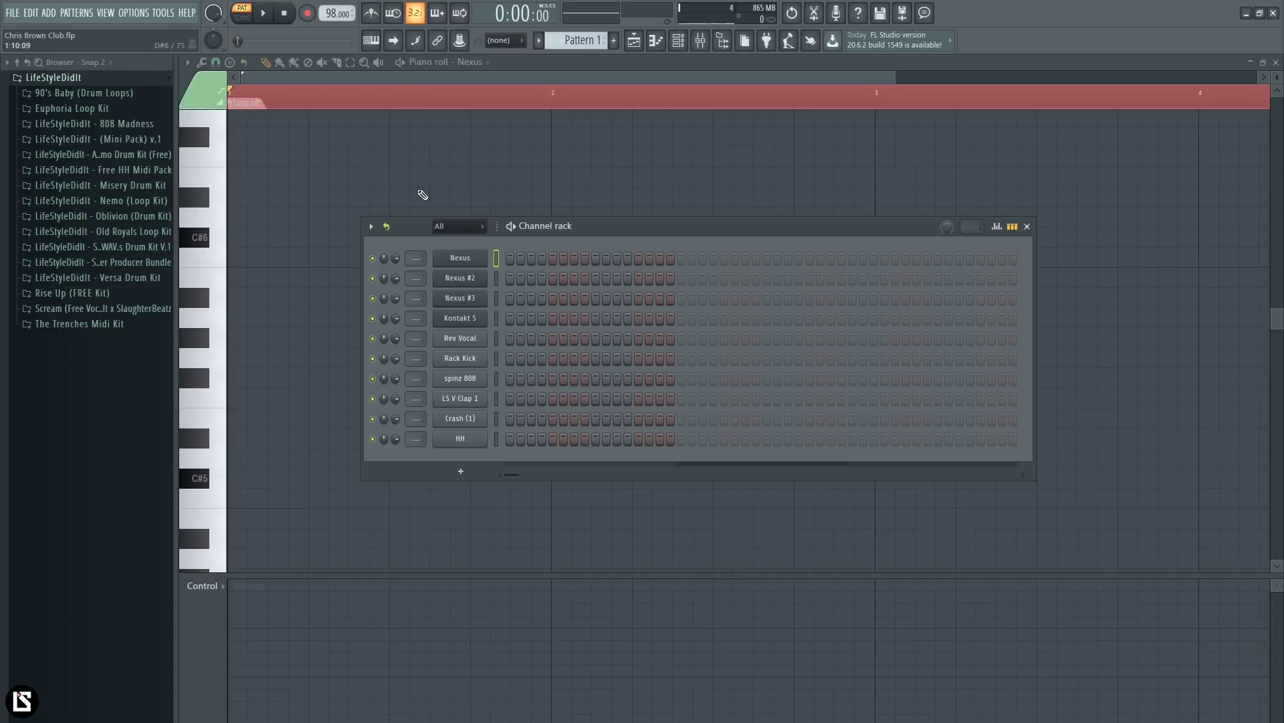
Step: Open the piano roll for the first Nexus channel
right_click(473, 266)
right_click(460, 259)
right_click(462, 260)
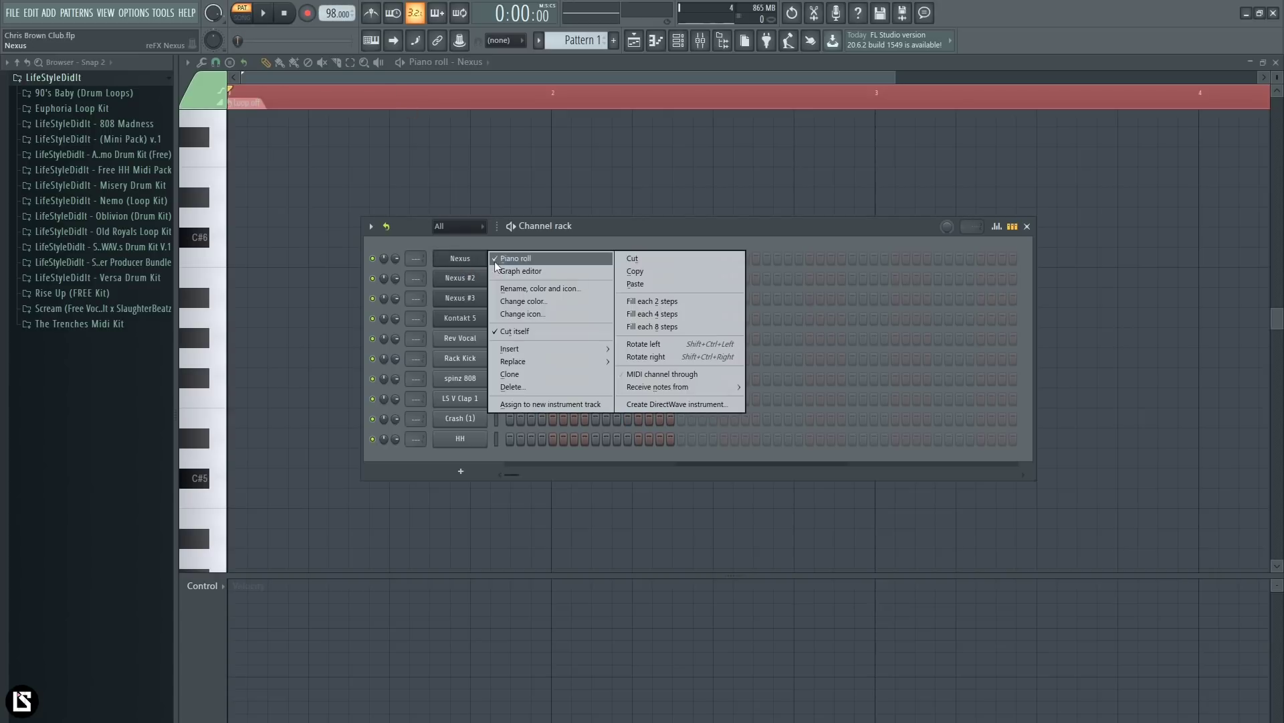
click(529, 259)
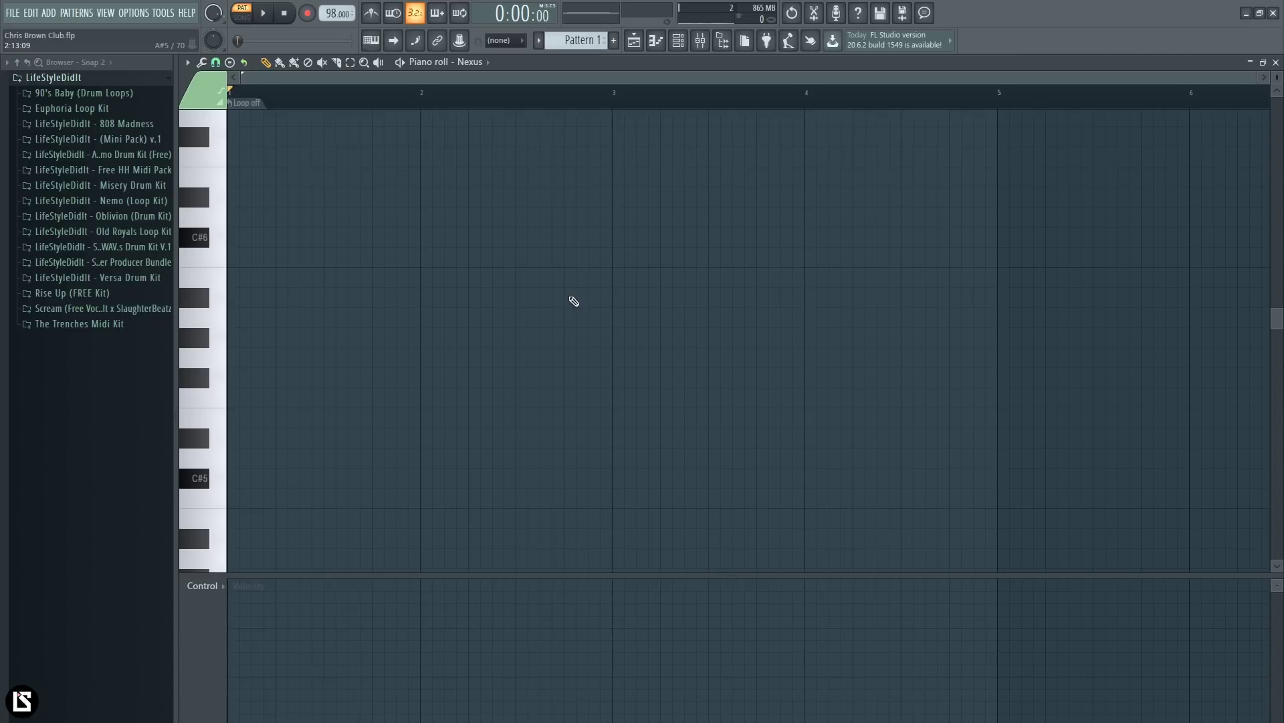
Step: Place two A#5 notes followed by three A5 notes at two-step intervals from the start of bar 1, and play them back
scroll(1075, 99, up, 2)
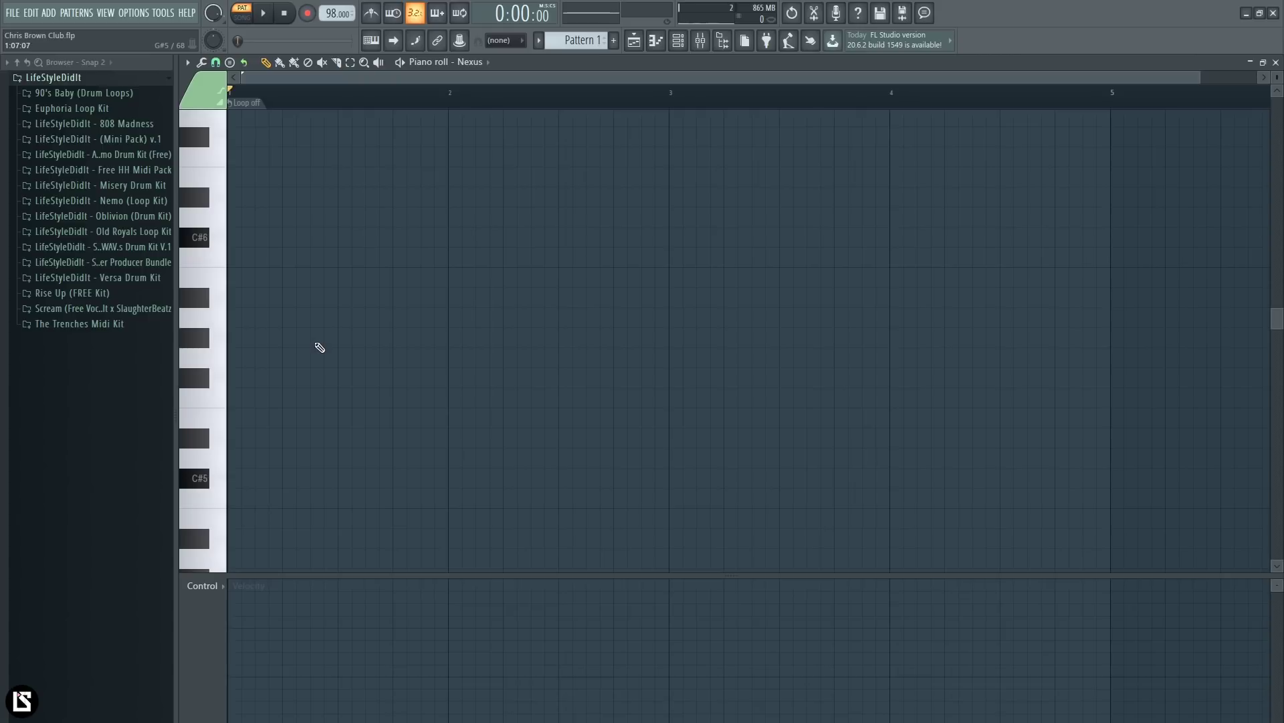
scroll(343, 93, up, 1)
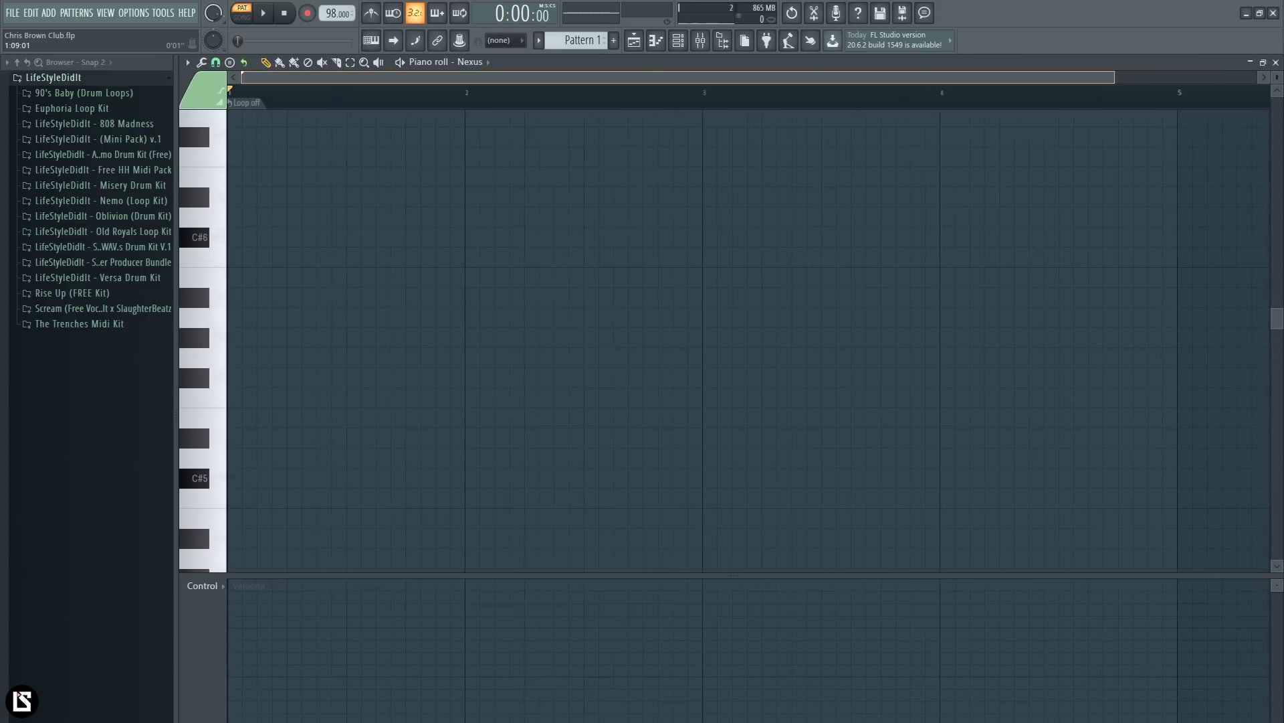
click(236, 301)
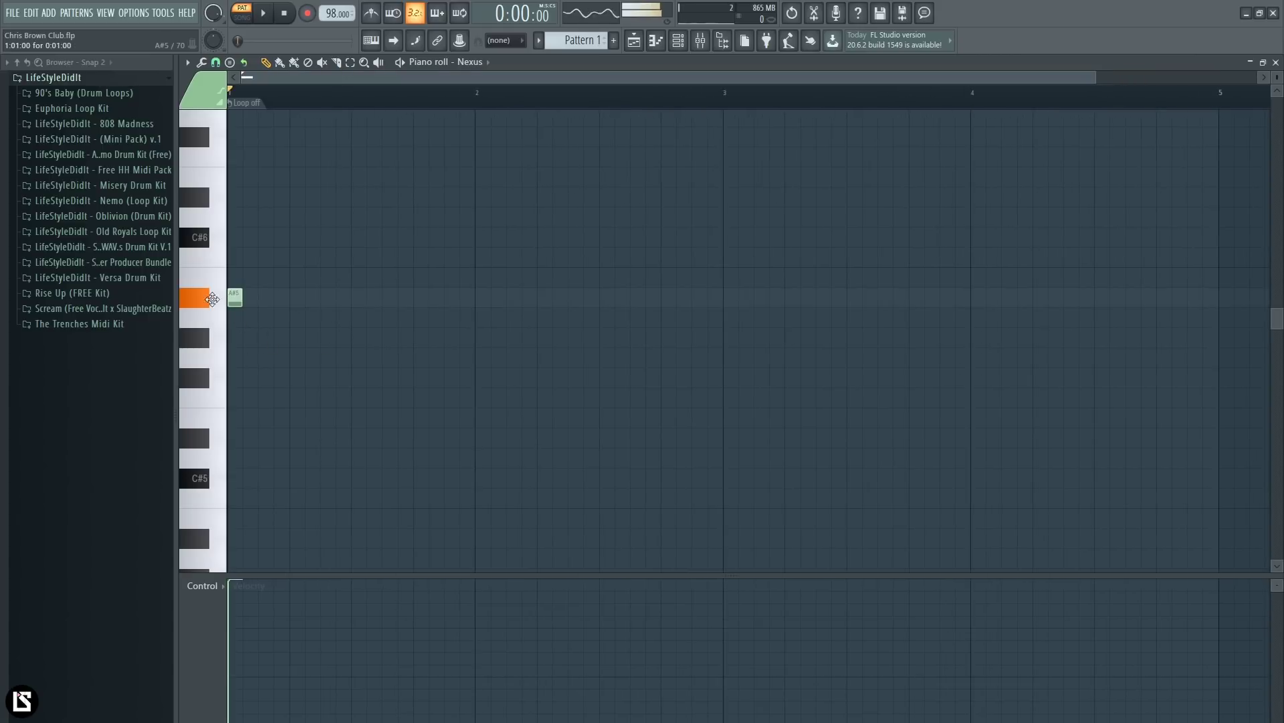
click(265, 299)
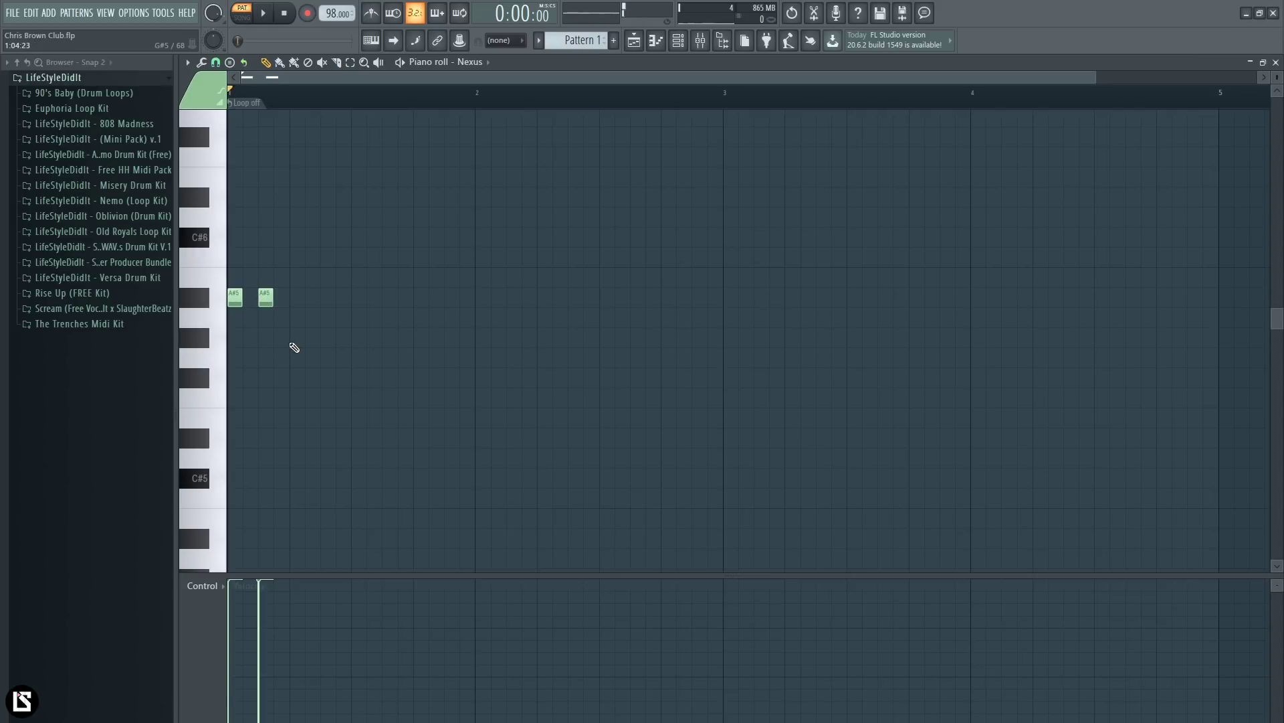
click(296, 338)
right_click(303, 335)
click(297, 317)
click(328, 317)
click(358, 318)
key(space)
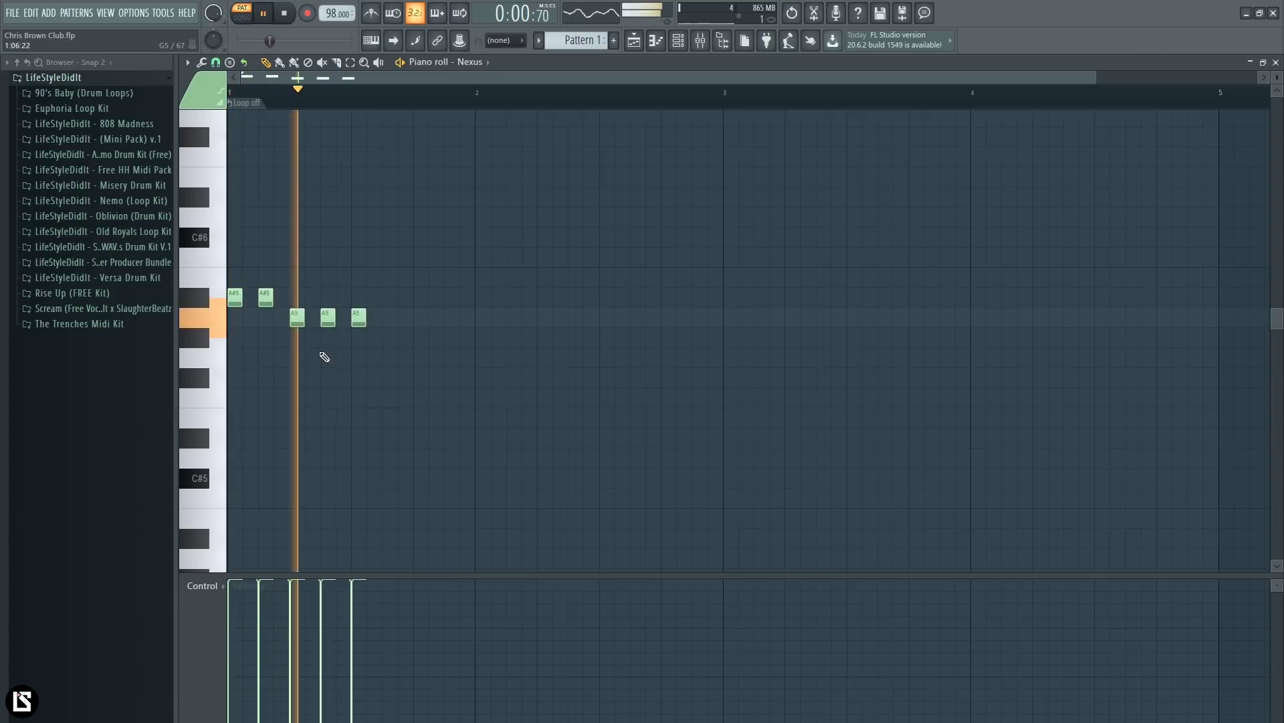
key(space)
Step: Respace the bar 1 phrase to three-step intervals, with A#5 on steps 1 and 4 and A5 on steps 7, 10 and 13
scroll(363, 95, up, 2)
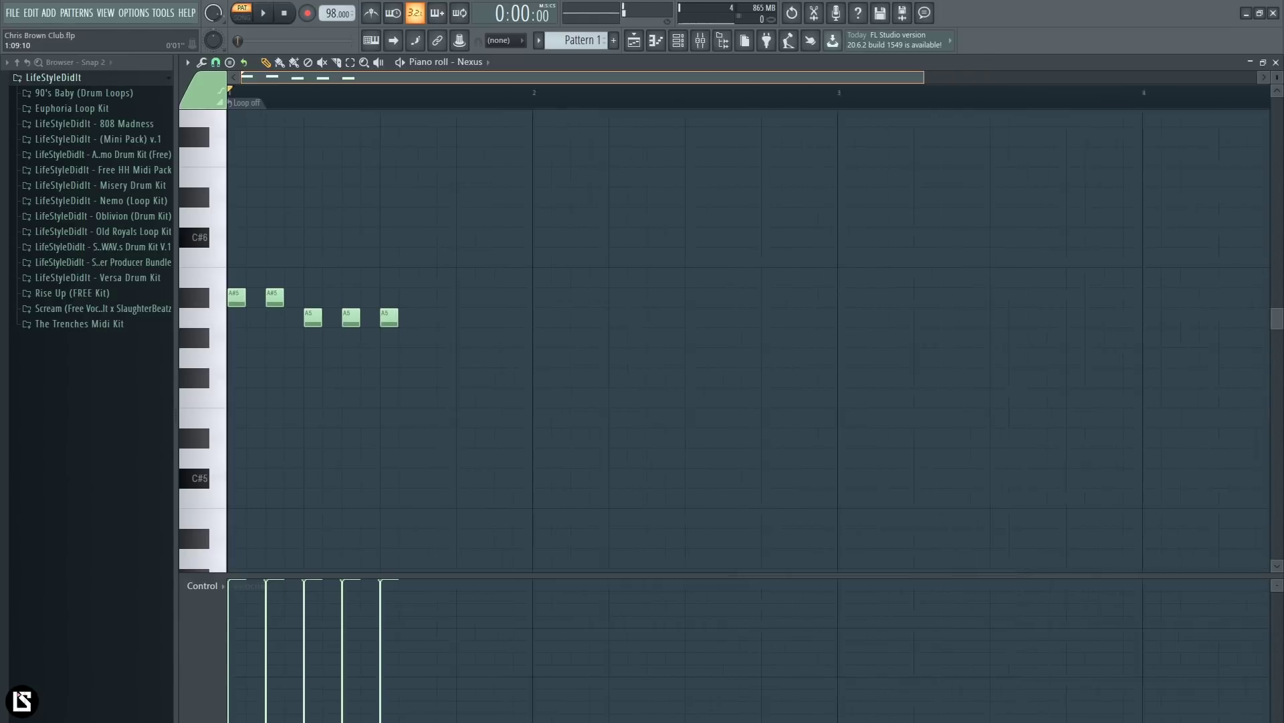
drag(286, 300, 306, 300)
right_click(321, 317)
right_click(362, 317)
right_click(402, 317)
key(space)
click(360, 318)
click(423, 319)
click(465, 319)
double_click(468, 318)
key(Escape)
right_click(468, 318)
click(483, 322)
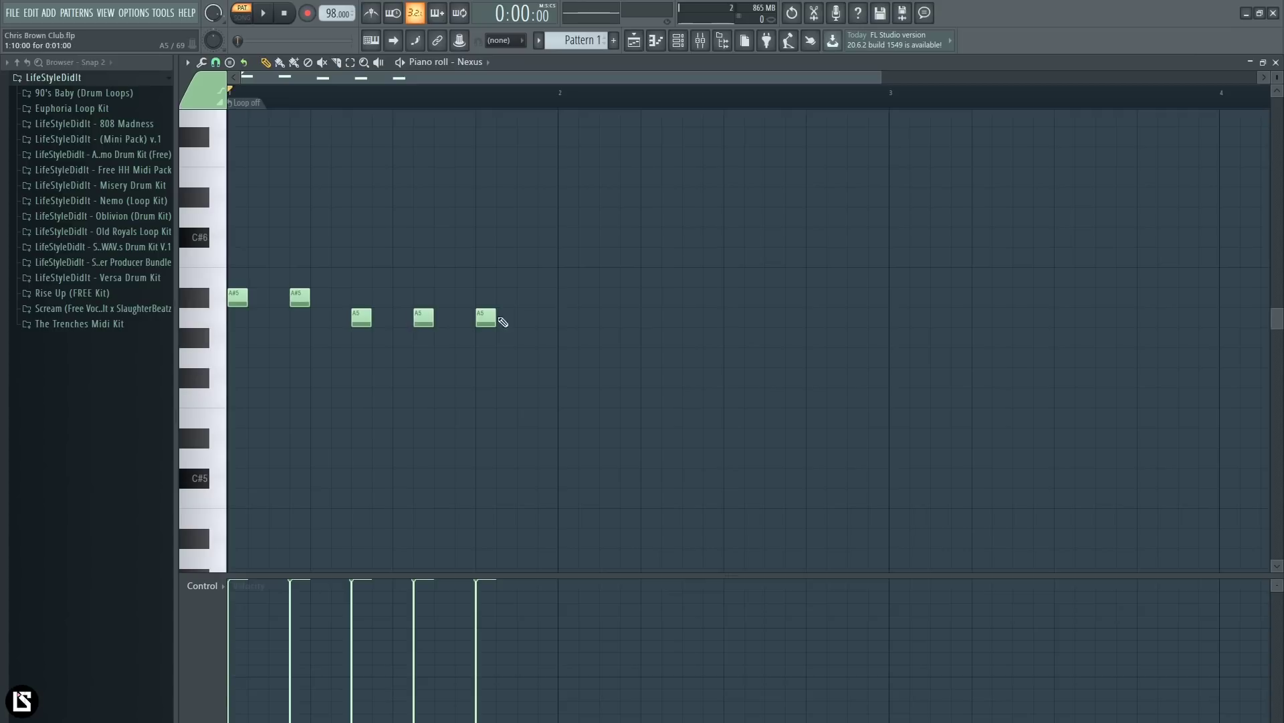
Step: Transpose the whole phrase so it plays two C#5 notes and three C5 notes, play it back and deselect the notes
key(ctrl+a)
drag(238, 300, 235, 239)
click(197, 247)
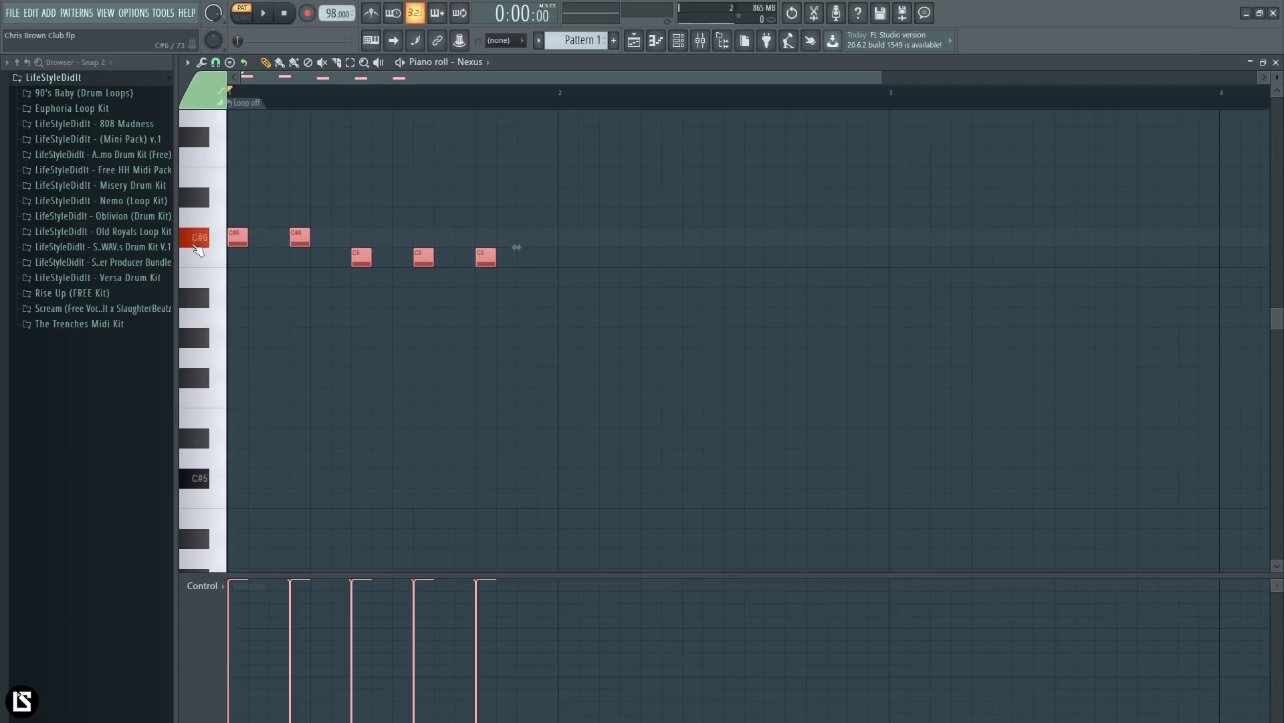
key(ctrl+Down)
scroll(220, 234, down, 5)
click(201, 179)
click(208, 202)
click(210, 210)
key(space)
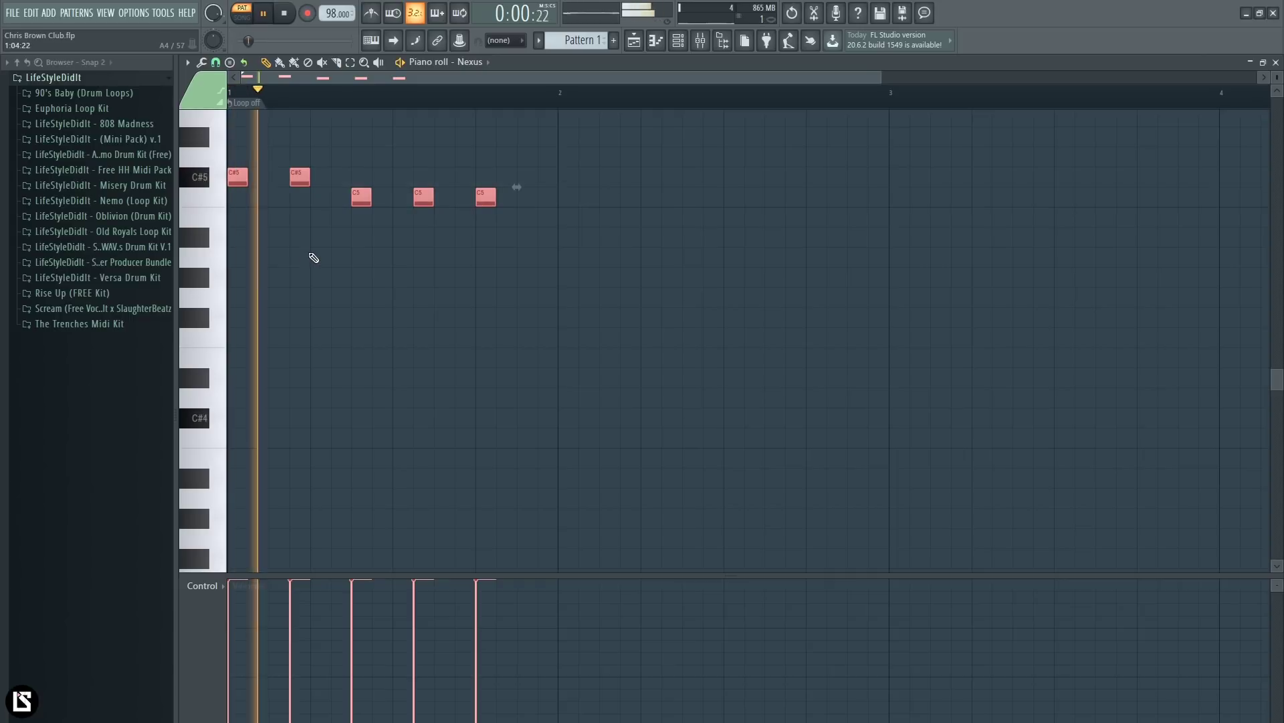
key(ctrl+d)
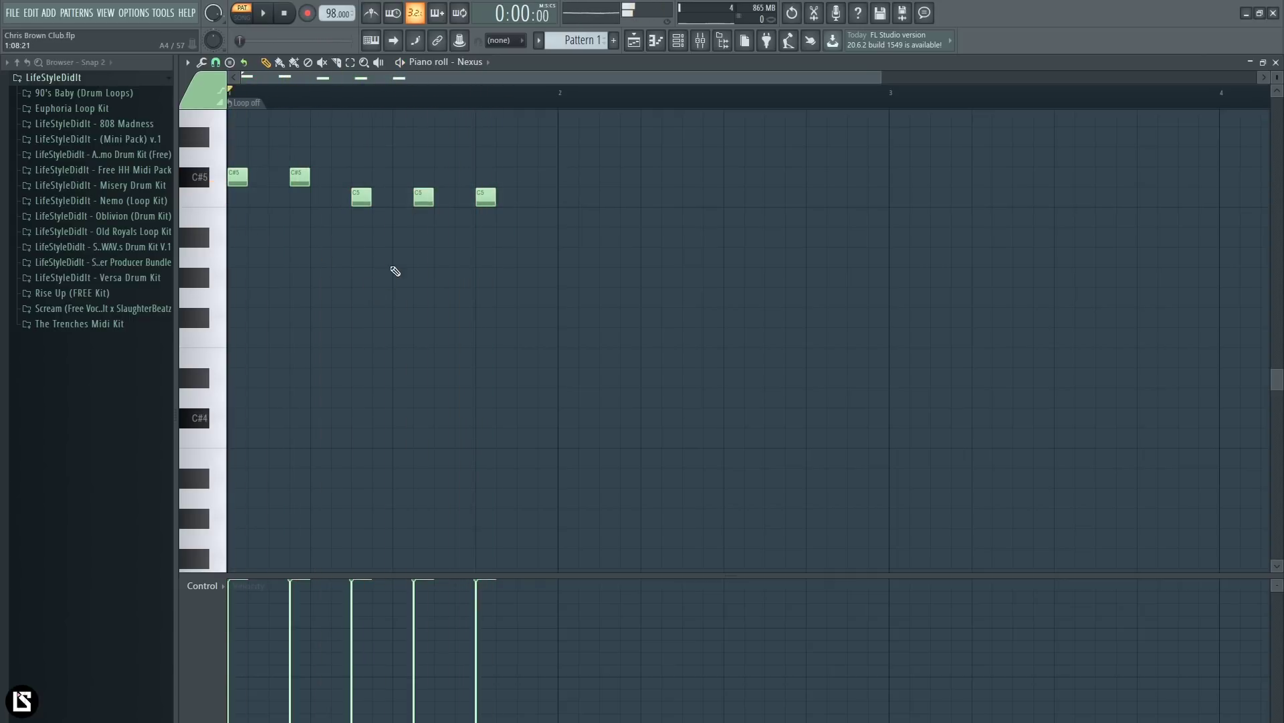
key(space)
Step: Audition the C#5 and C5 keys, turn on the metronome and play the phrase against it
click(207, 182)
click(209, 188)
click(215, 189)
click(214, 195)
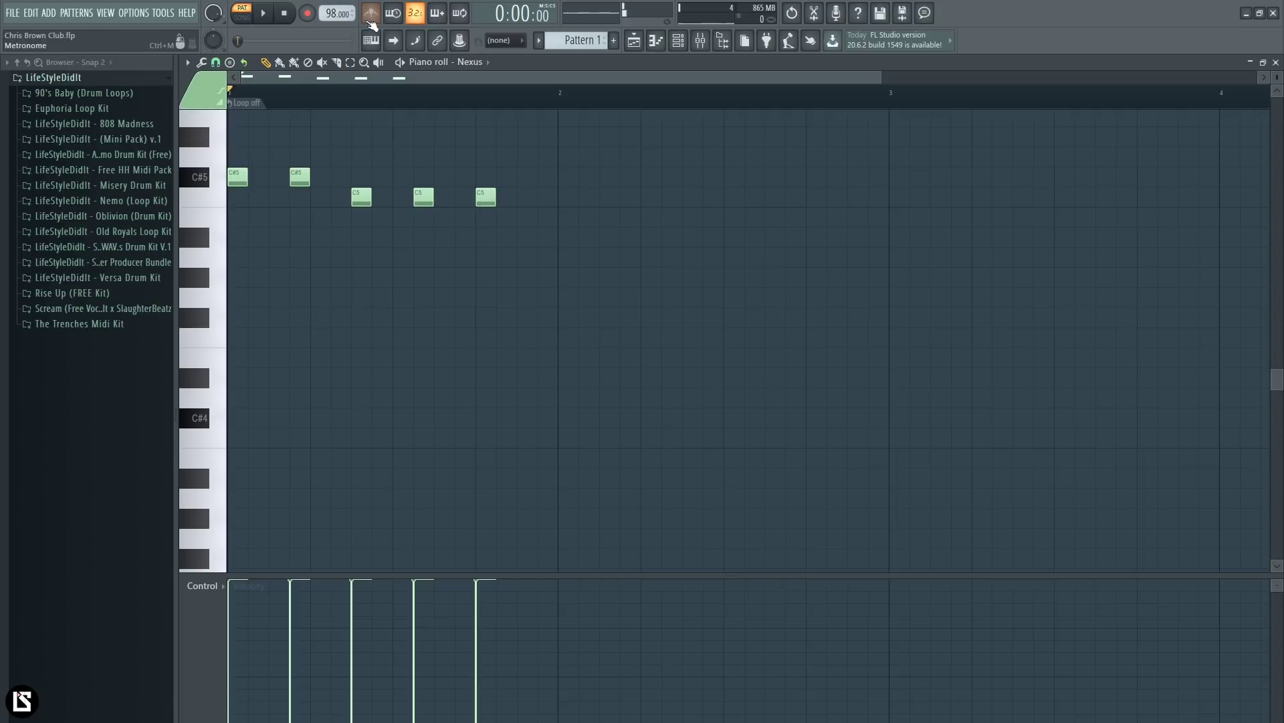
key(space)
key(space)
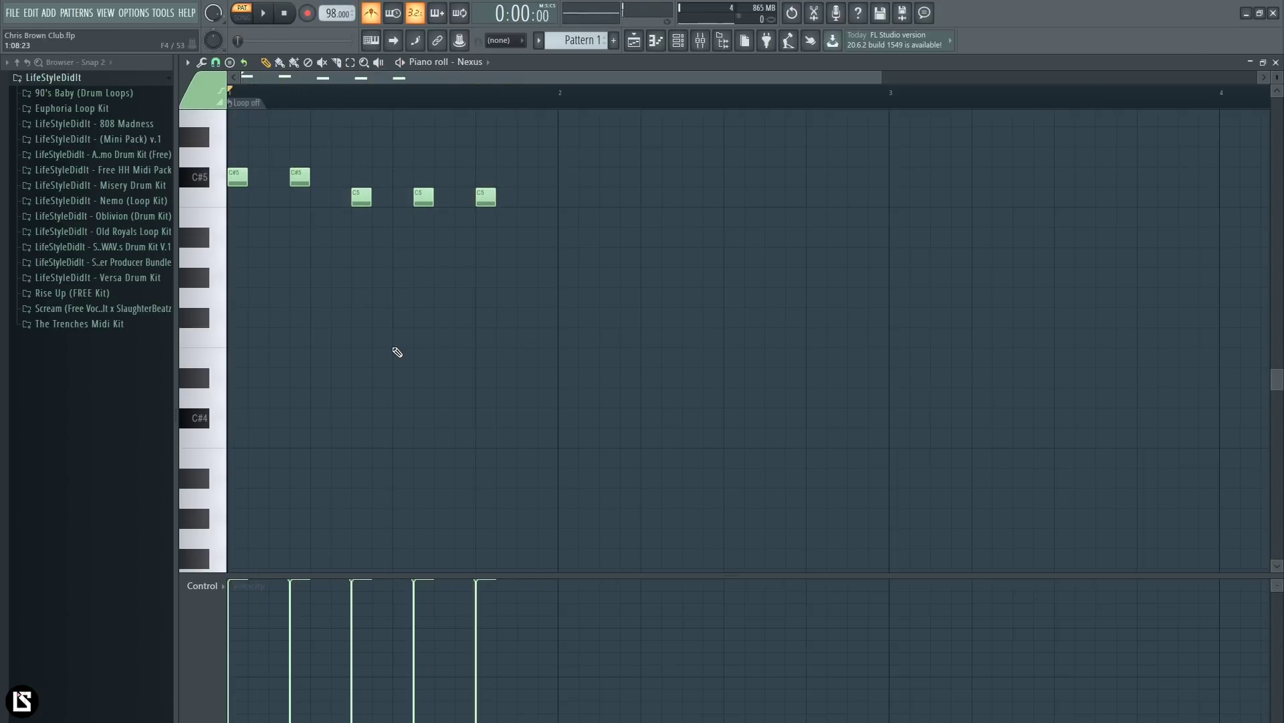
Step: Audition the piano keys around E4 and F4 to find the starting note for bar 2
click(211, 365)
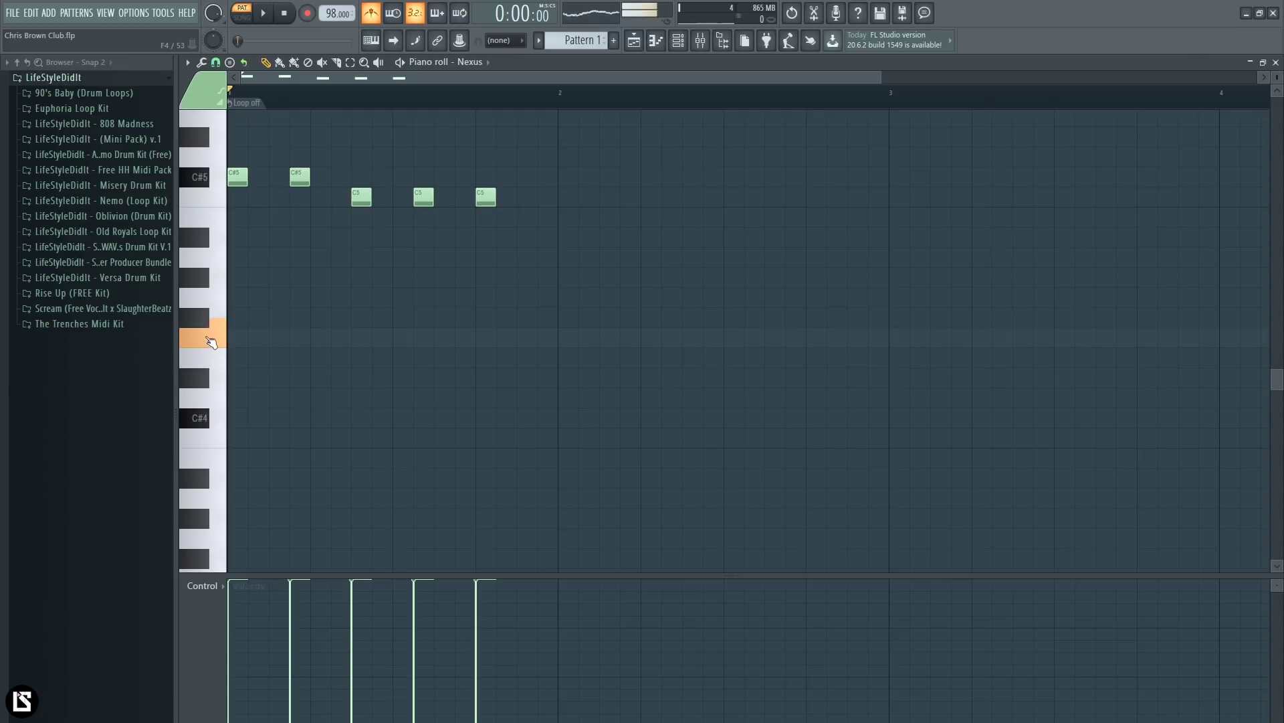
click(208, 328)
click(209, 329)
click(215, 373)
click(216, 374)
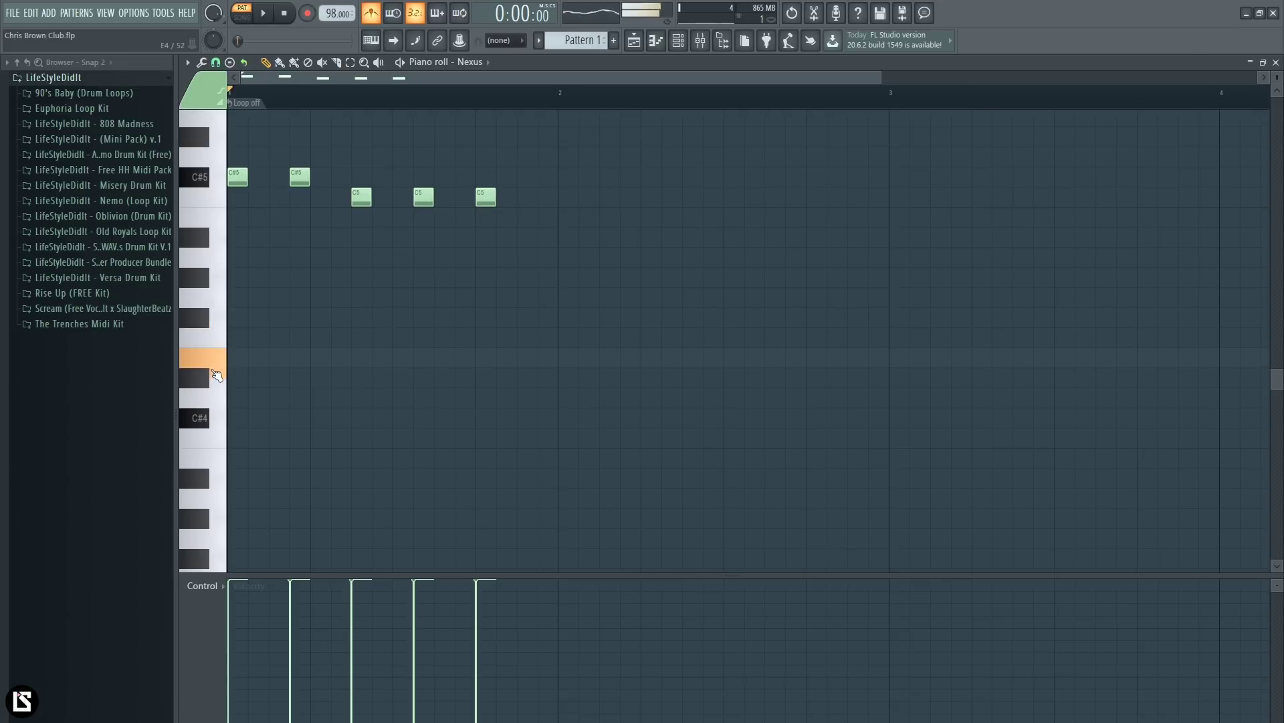
click(209, 380)
click(220, 365)
click(223, 346)
Step: Place two F4 notes followed by three G4 notes at two-step intervals from the start of bar 2, and play them back
drag(445, 341, 568, 338)
key(space)
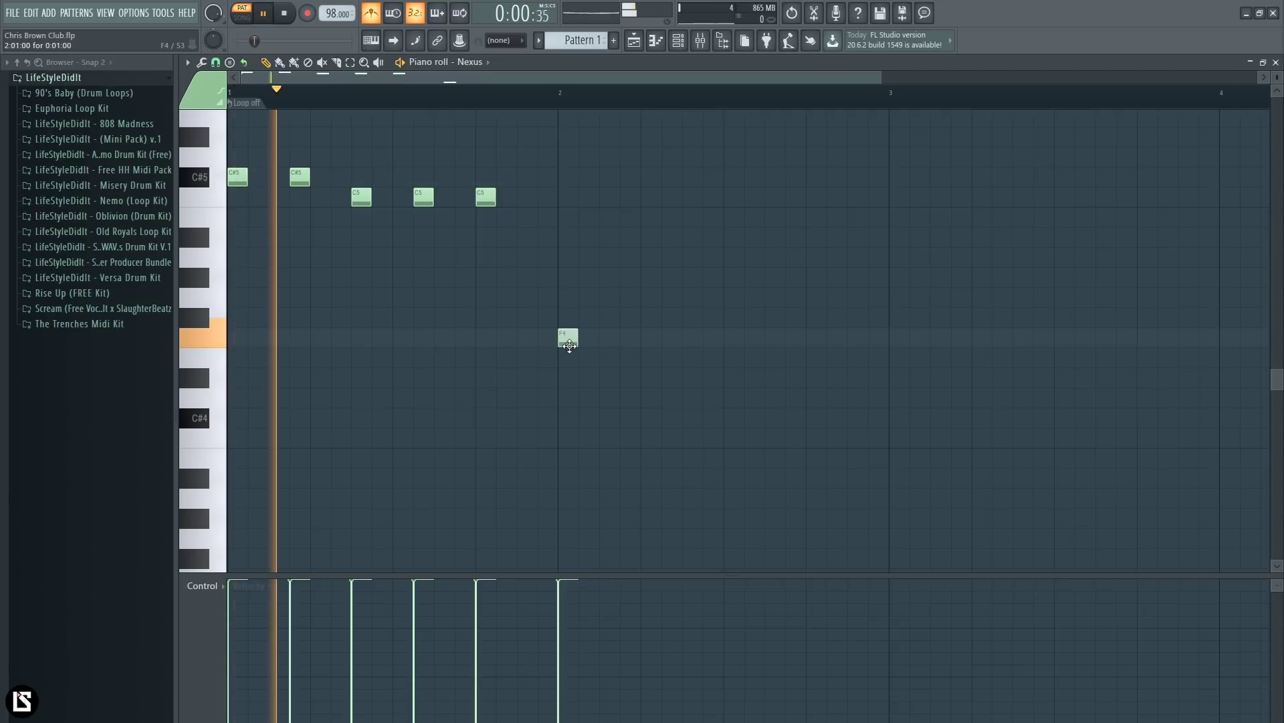
key(space)
click(609, 337)
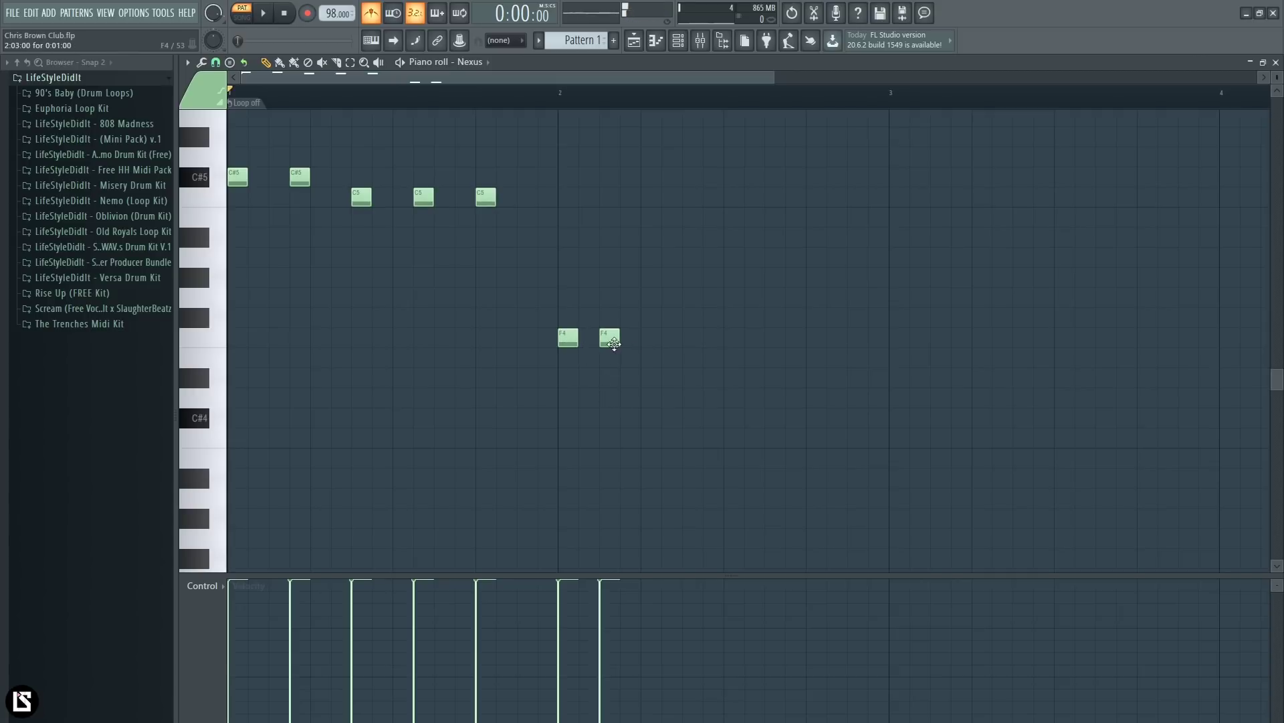
click(651, 299)
mouse_move(651, 297)
mouse_down()
mouse_move(651, 317)
mouse_move(654, 278)
mouse_move(651, 297)
mouse_up()
click(693, 298)
click(734, 297)
key(space)
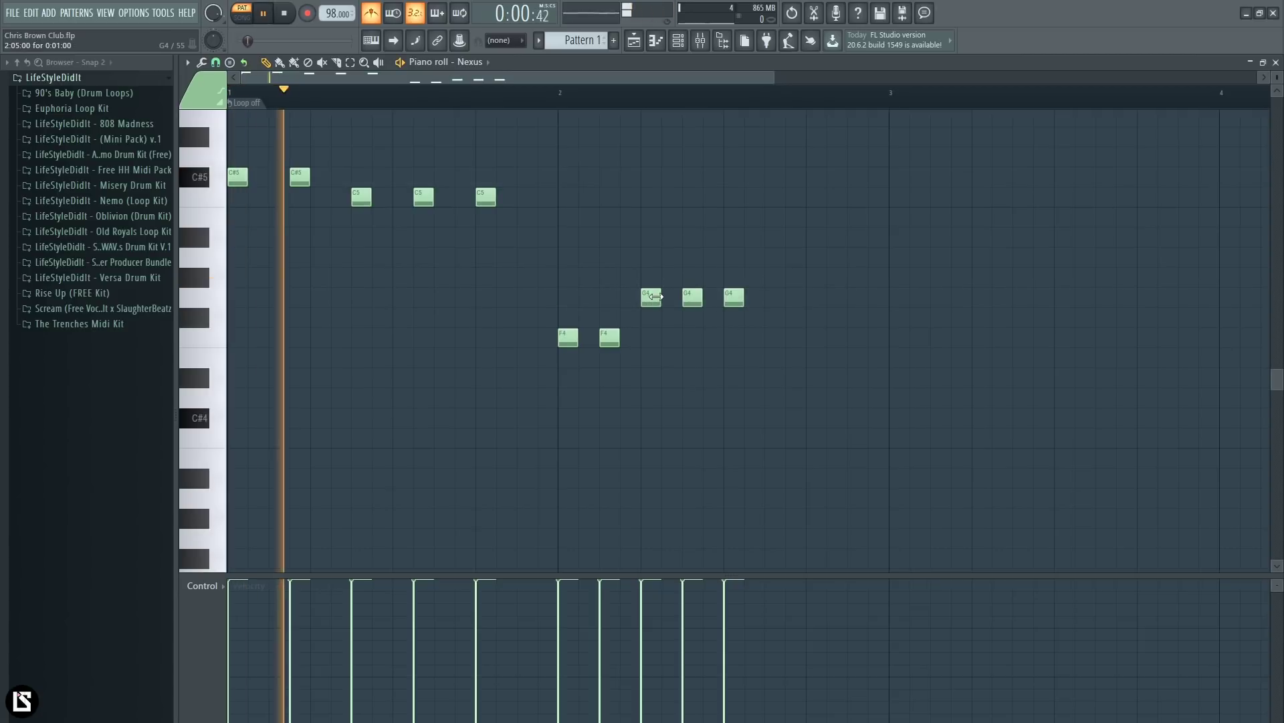
Step: Respace the bar 2 notes to three-step intervals, with F4 on steps 1 and 4 and G4 on steps 7, 10 and 13
right_click(651, 298)
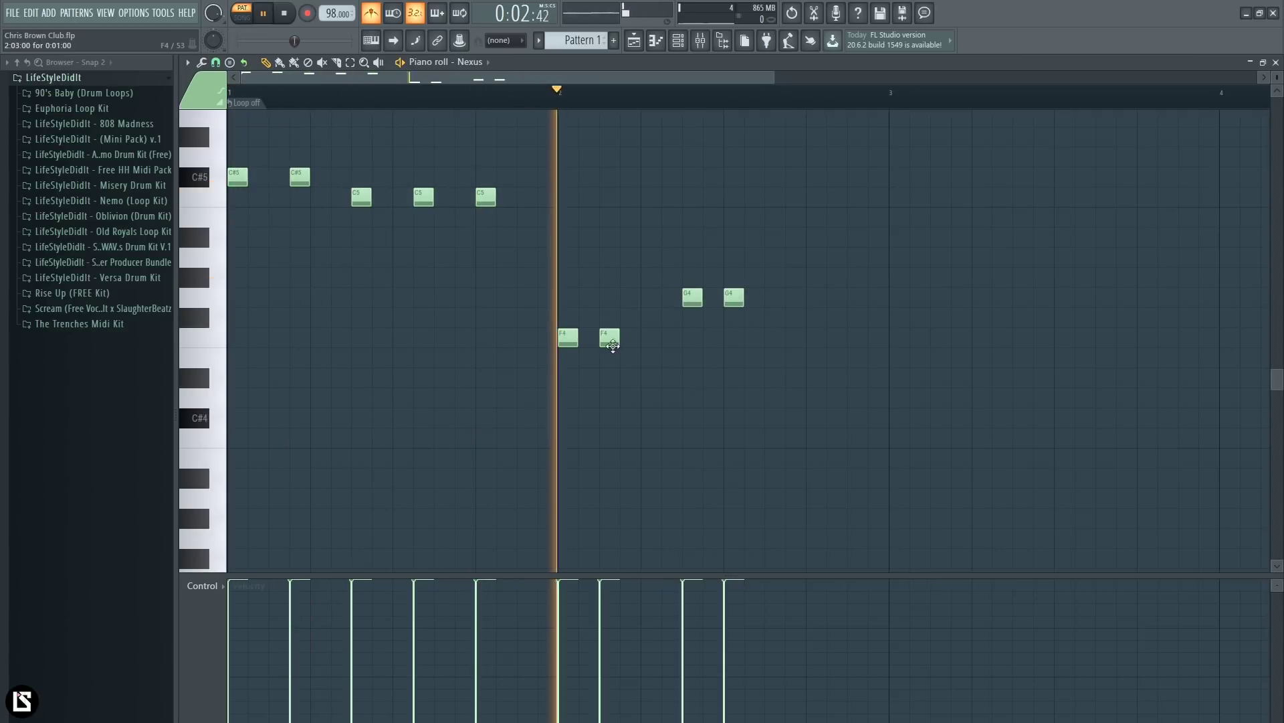
drag(610, 337, 631, 338)
right_click(735, 298)
key(space)
click(754, 297)
click(817, 298)
key(space)
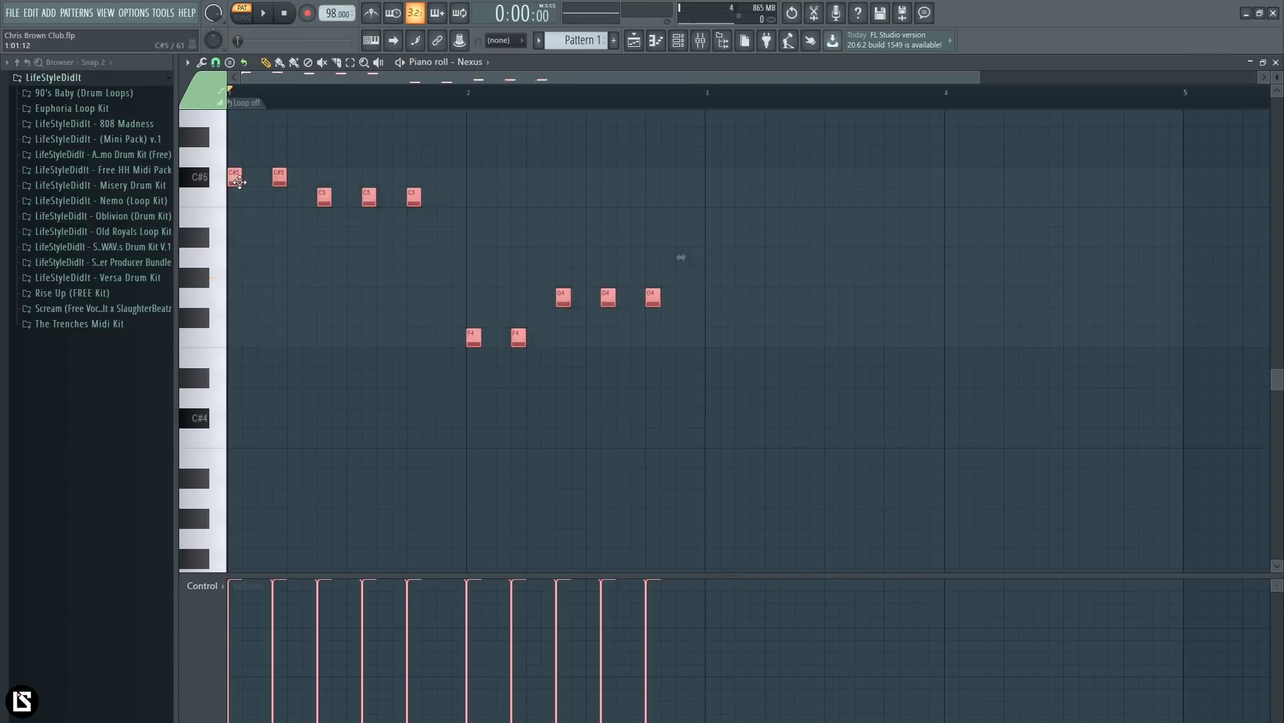
Step: Duplicate the two-bar phrase into bars 3 and 4 and play the pattern
key(ctrl+b)
click(592, 182)
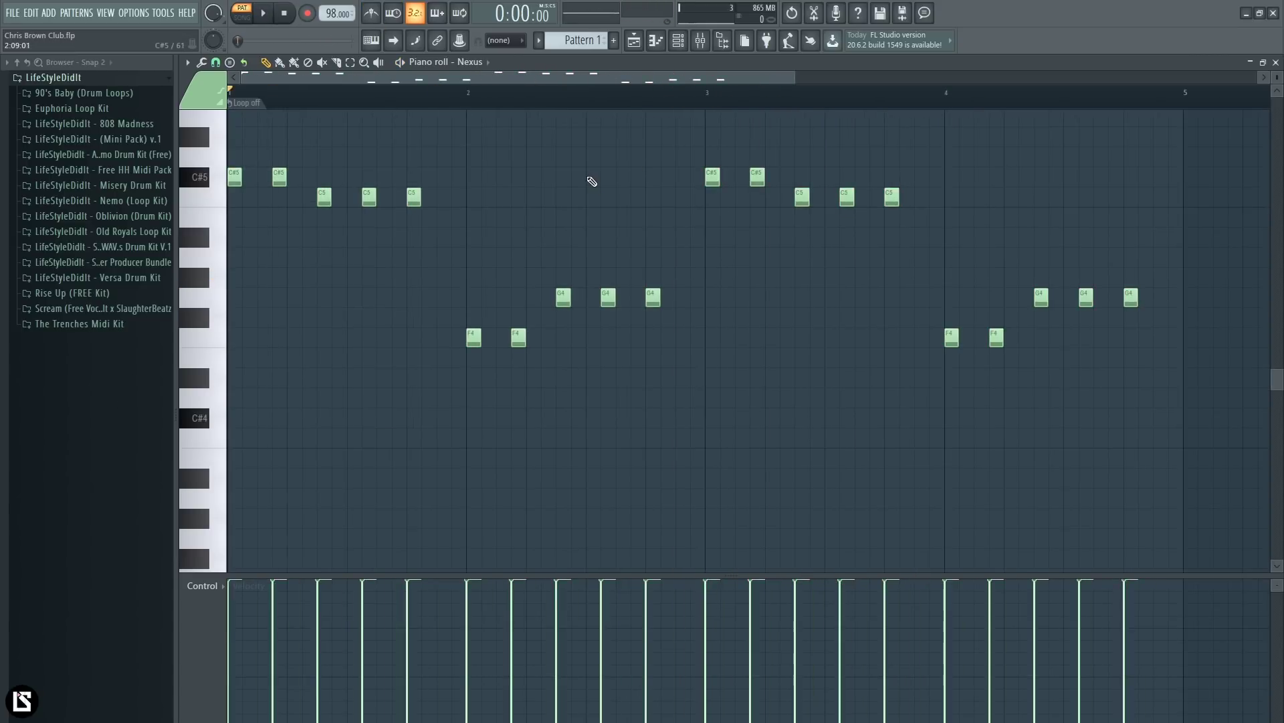
key(space)
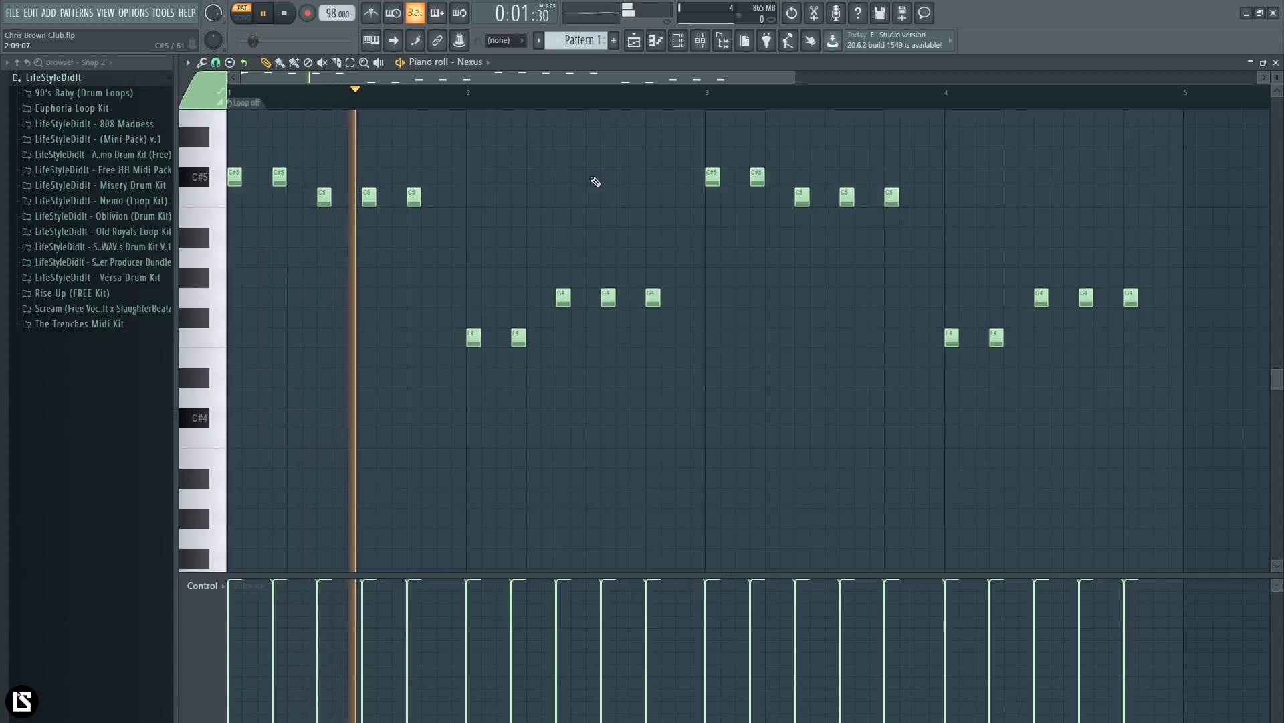
Step: Select all notes, try lengthening them to 0:01:09 and play the pattern
key(ctrl+a)
drag(420, 197, 428, 199)
key(space)
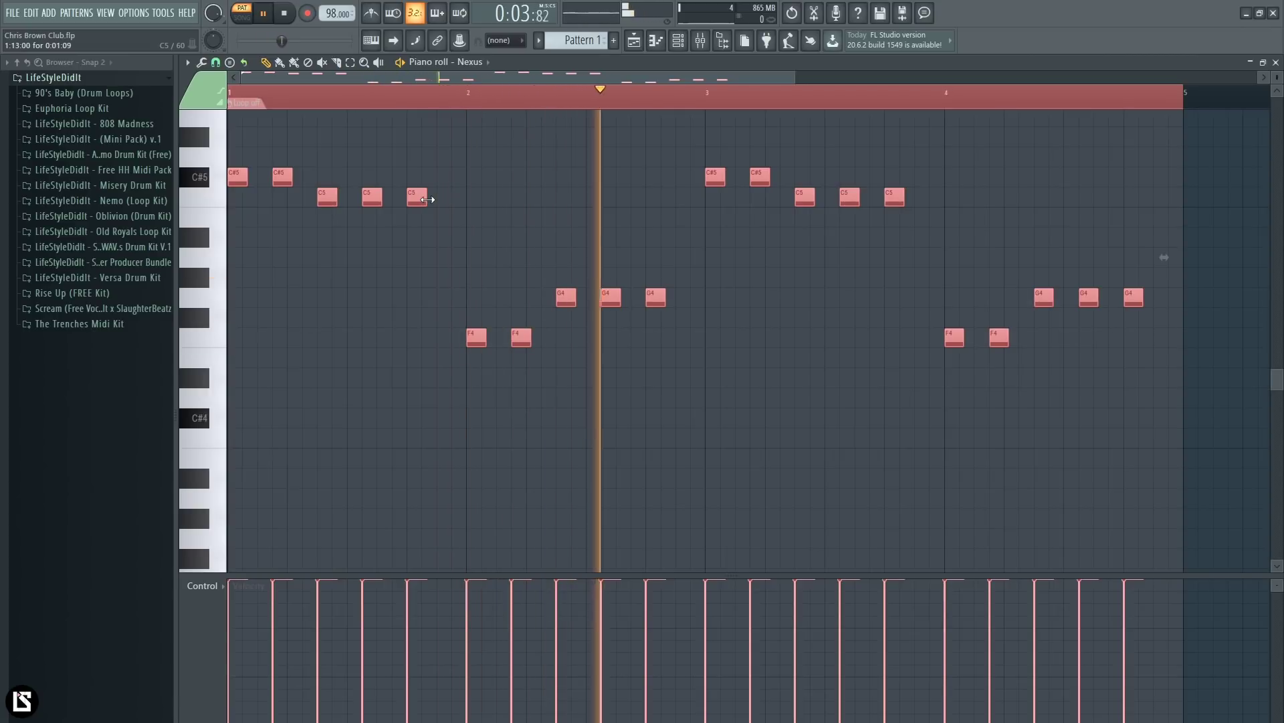
key(space)
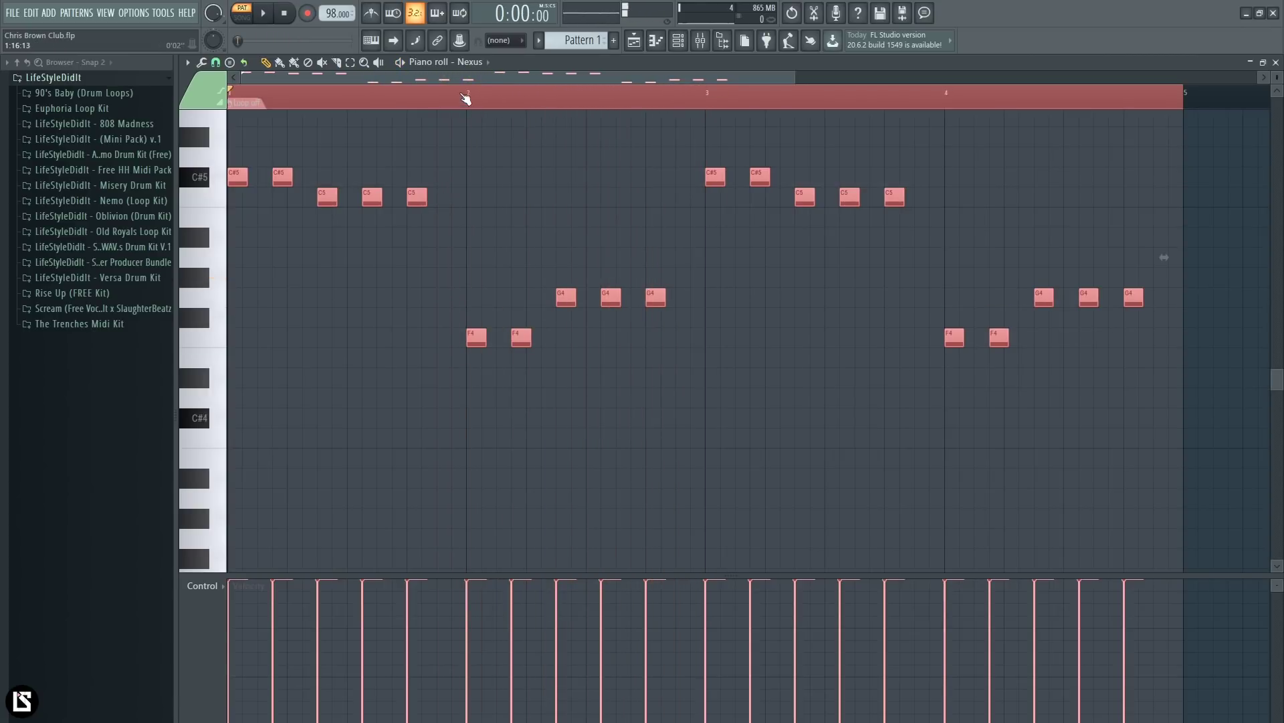
Step: Try shortening all notes to 0:00:16 and lengthening them to about two and a half steps, playing each version
scroll(467, 99, up, 3)
drag(465, 204, 453, 207)
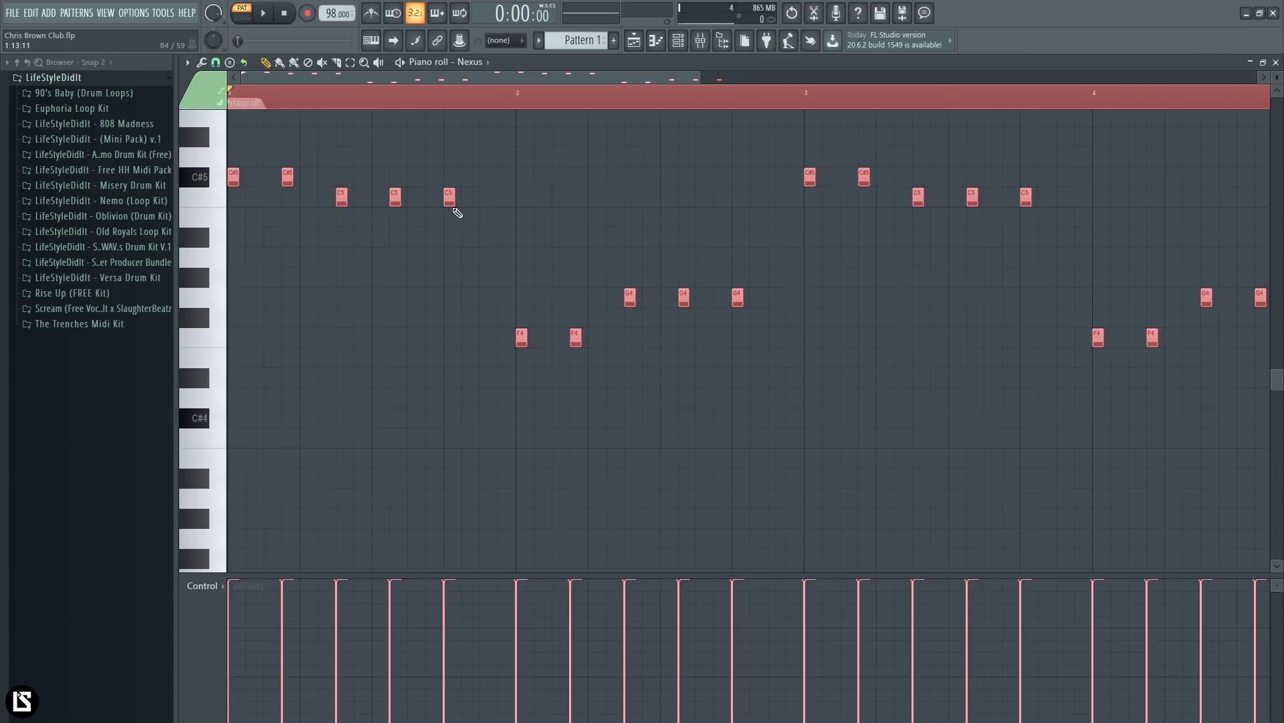
key(space)
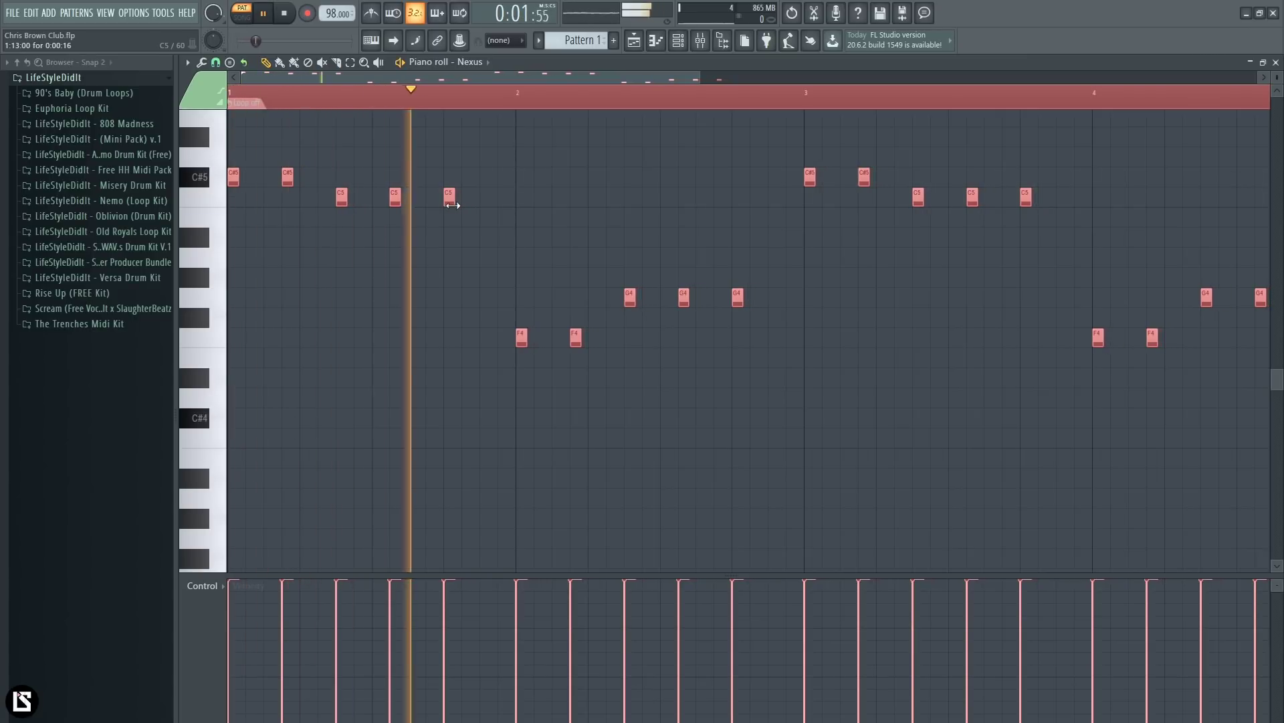
drag(453, 205, 483, 204)
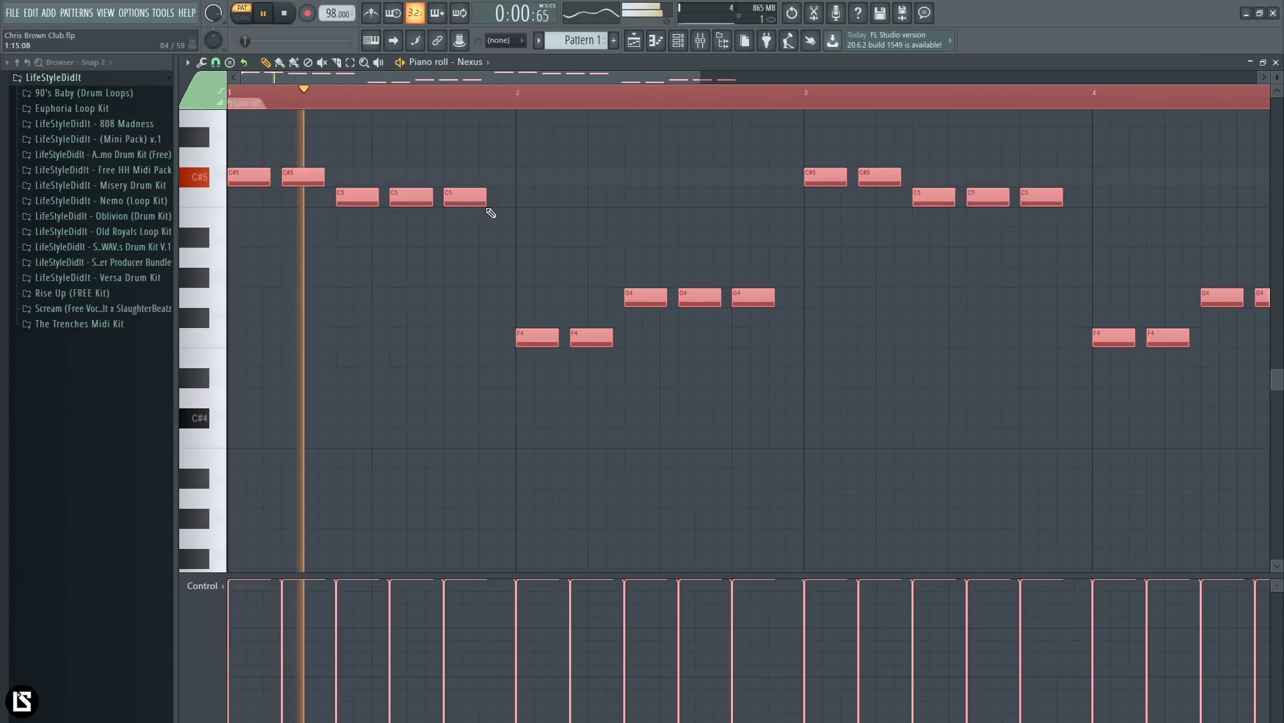
key(space)
Step: Shorten all notes to 0:01:12, trim them further to 0:01:08, and play the pattern after each change
drag(486, 204, 467, 206)
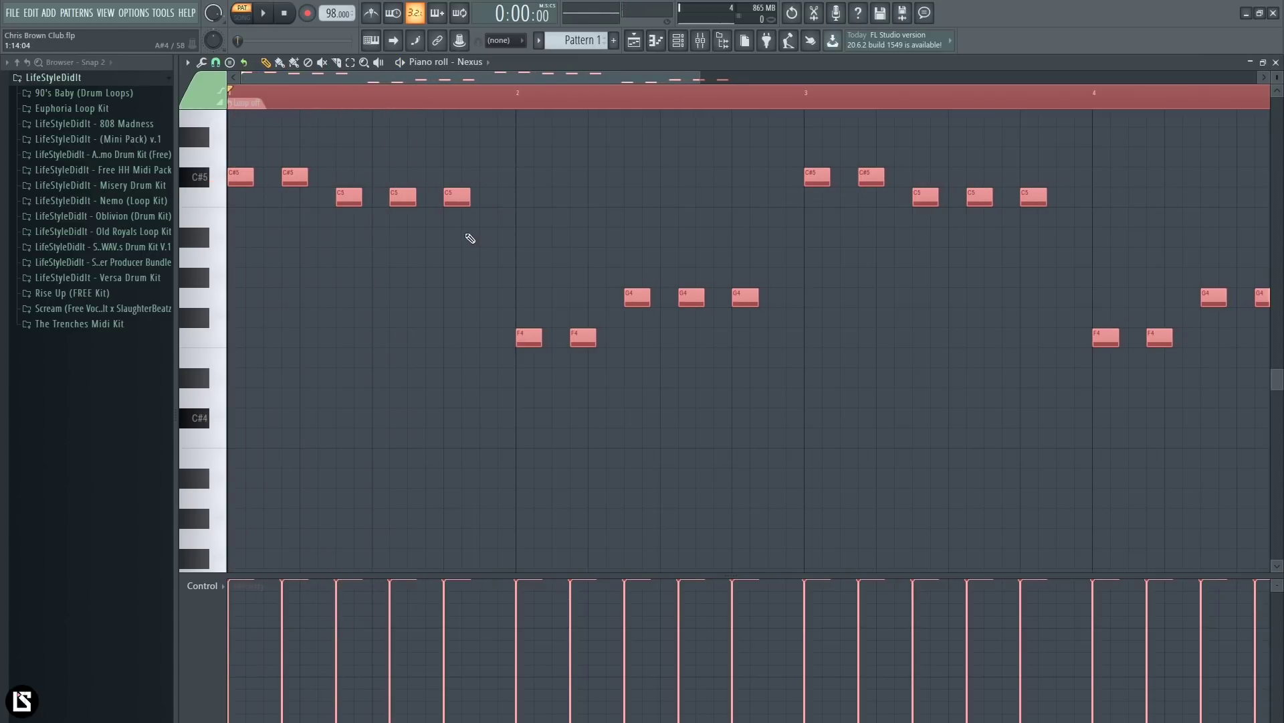
key(space)
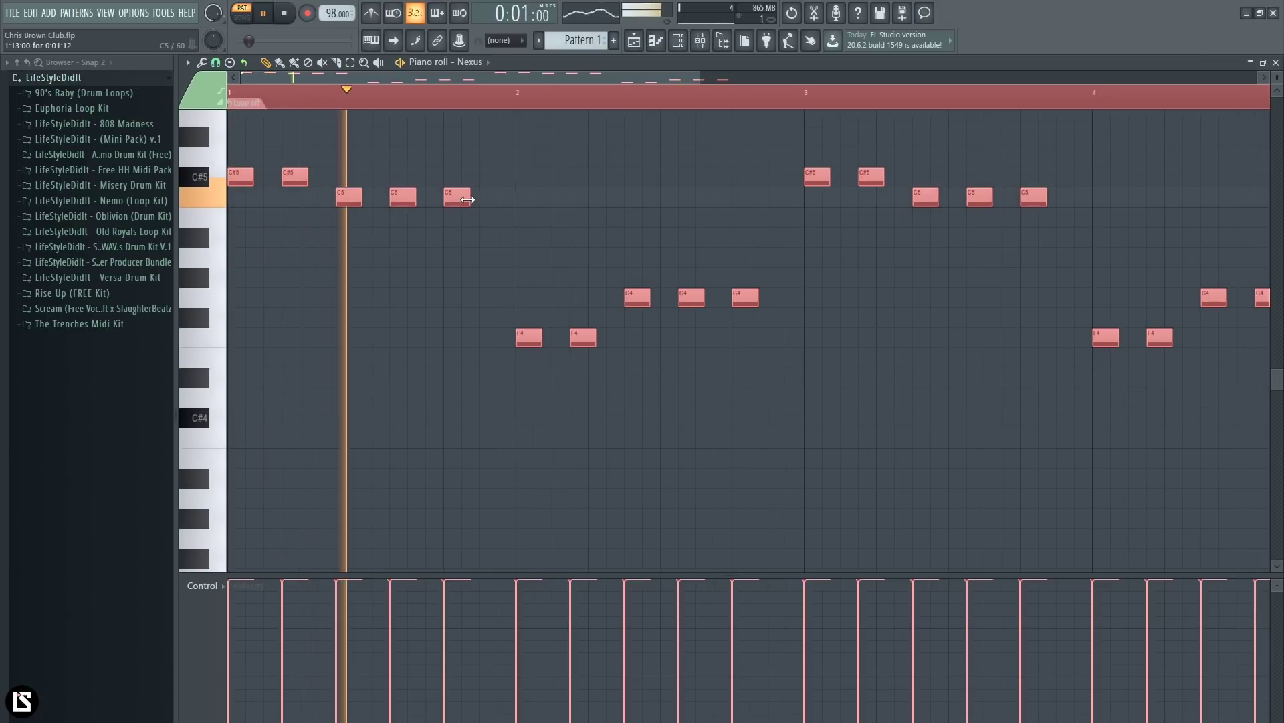
key(space)
drag(468, 199, 465, 201)
key(space)
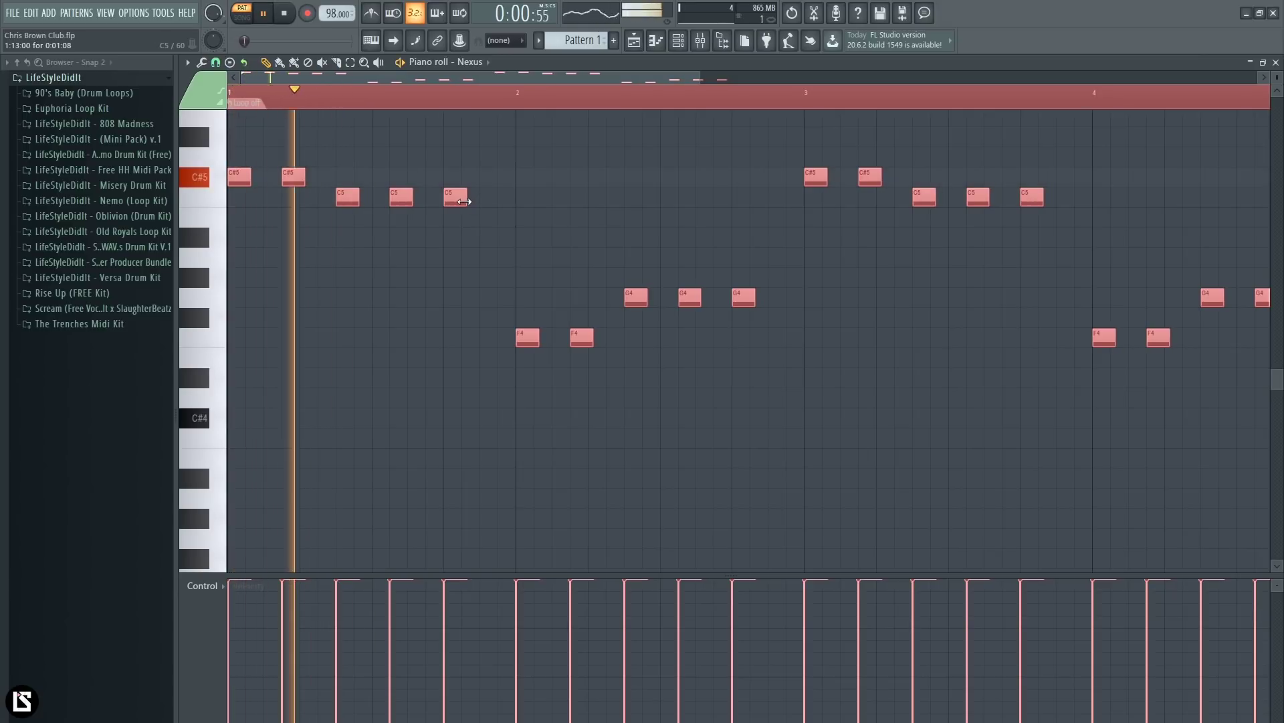
Step: Stop playback, open the Nexus #2 channel's piano roll and place an F5 note at the start of bar 1
key(space)
click(678, 42)
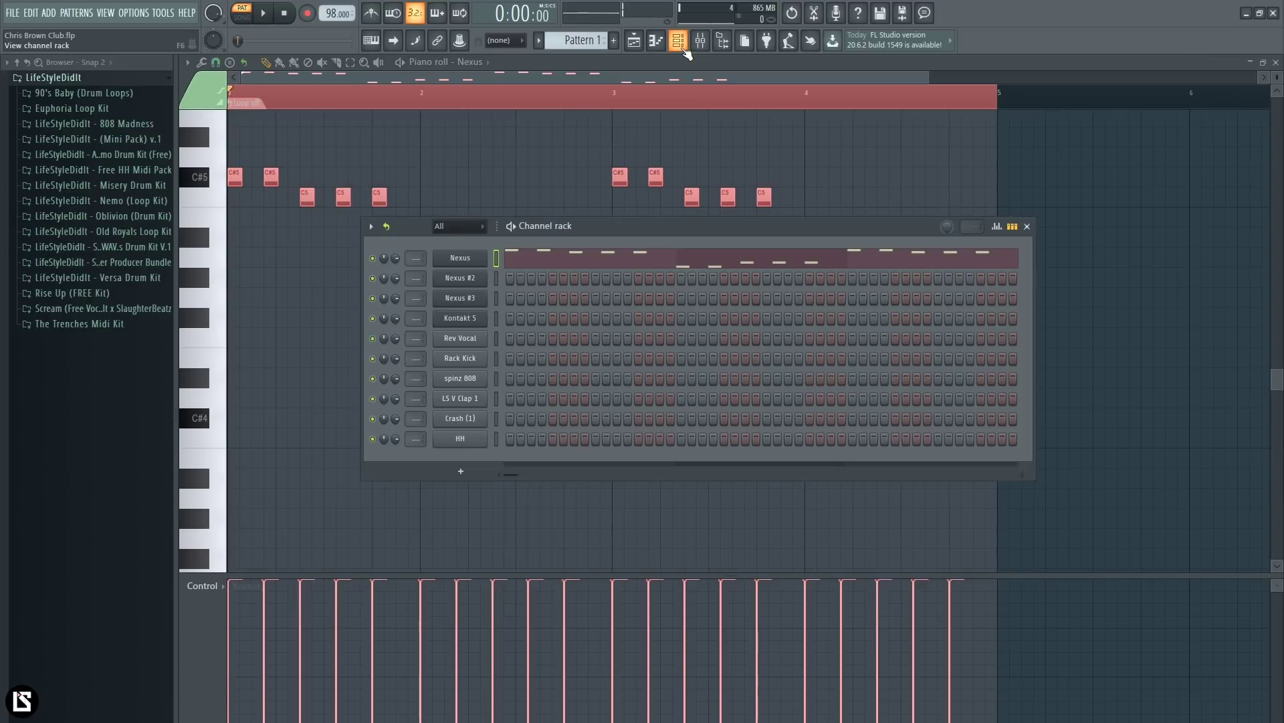
click(469, 278)
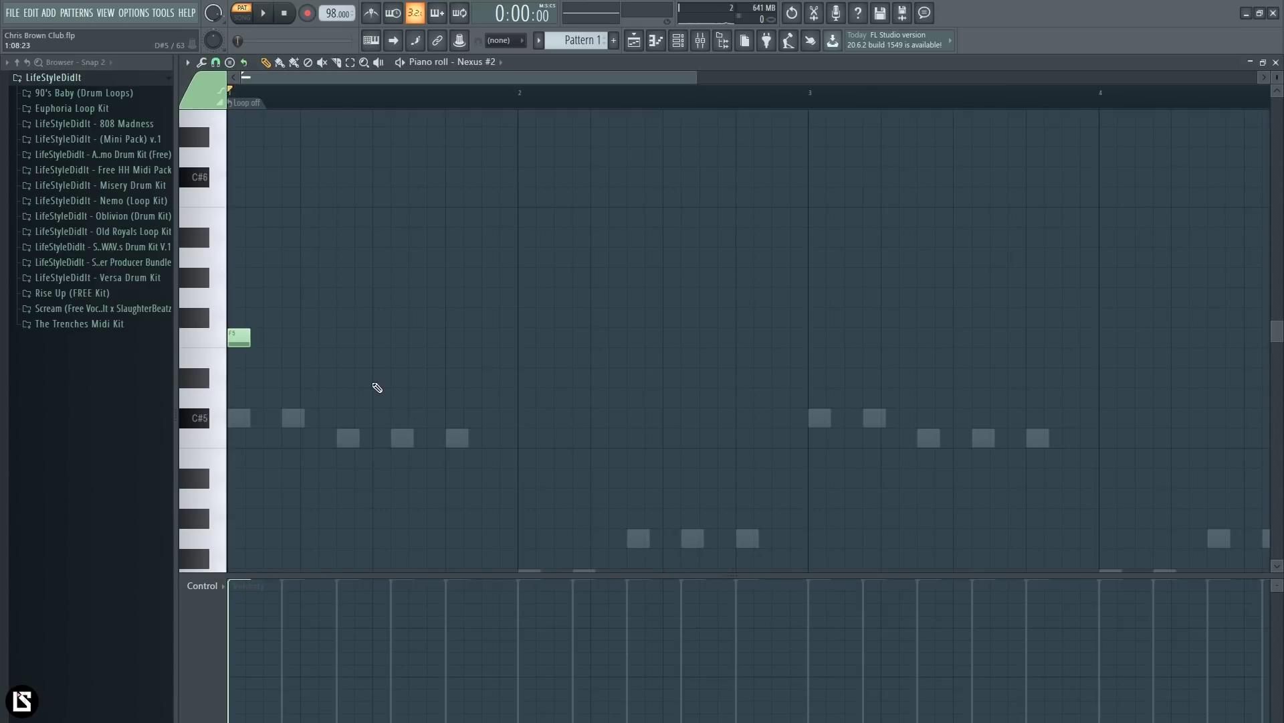
scroll(360, 388, up, 1)
scroll(339, 172, down, 1)
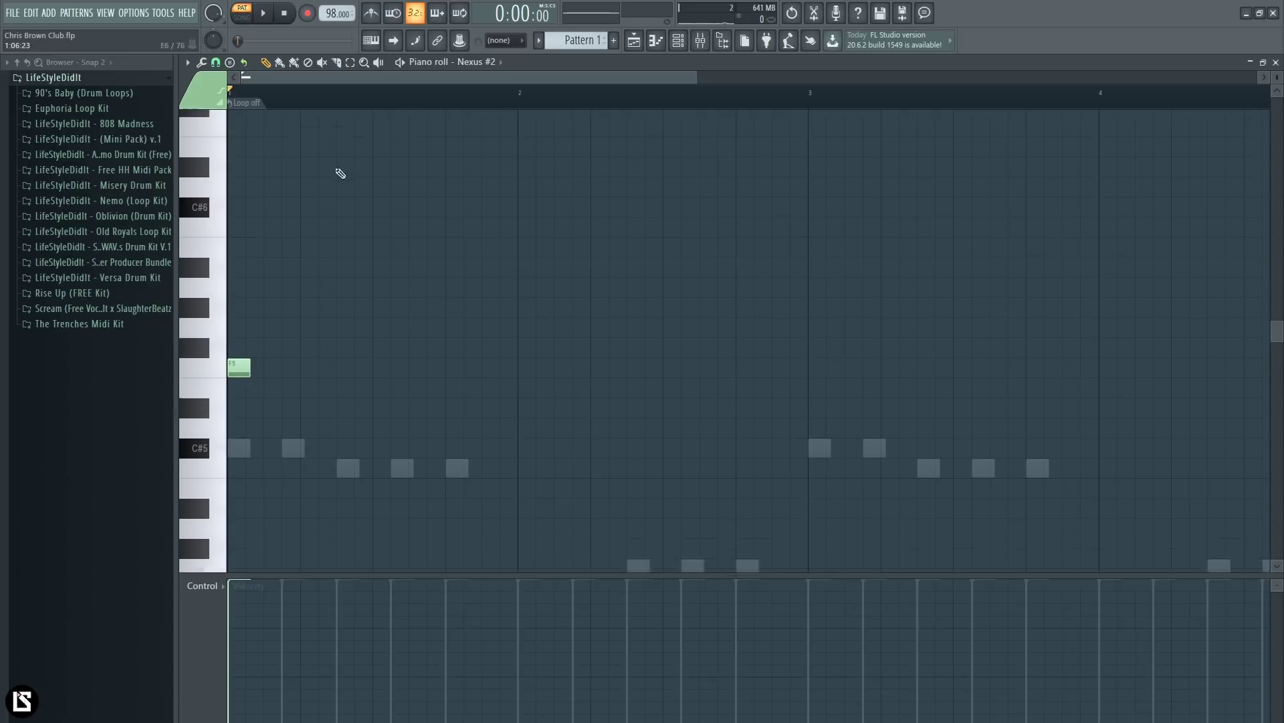
scroll(350, 95, up, 1)
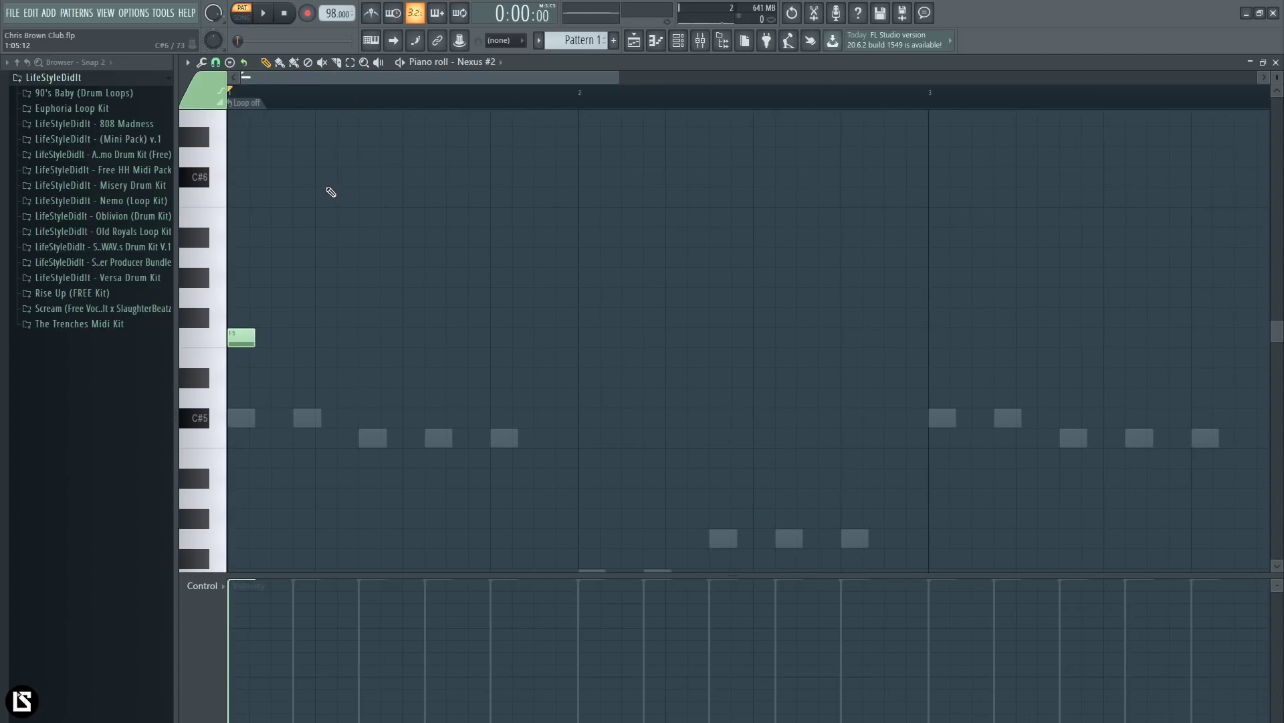
click(242, 337)
scroll(292, 303, up, 1)
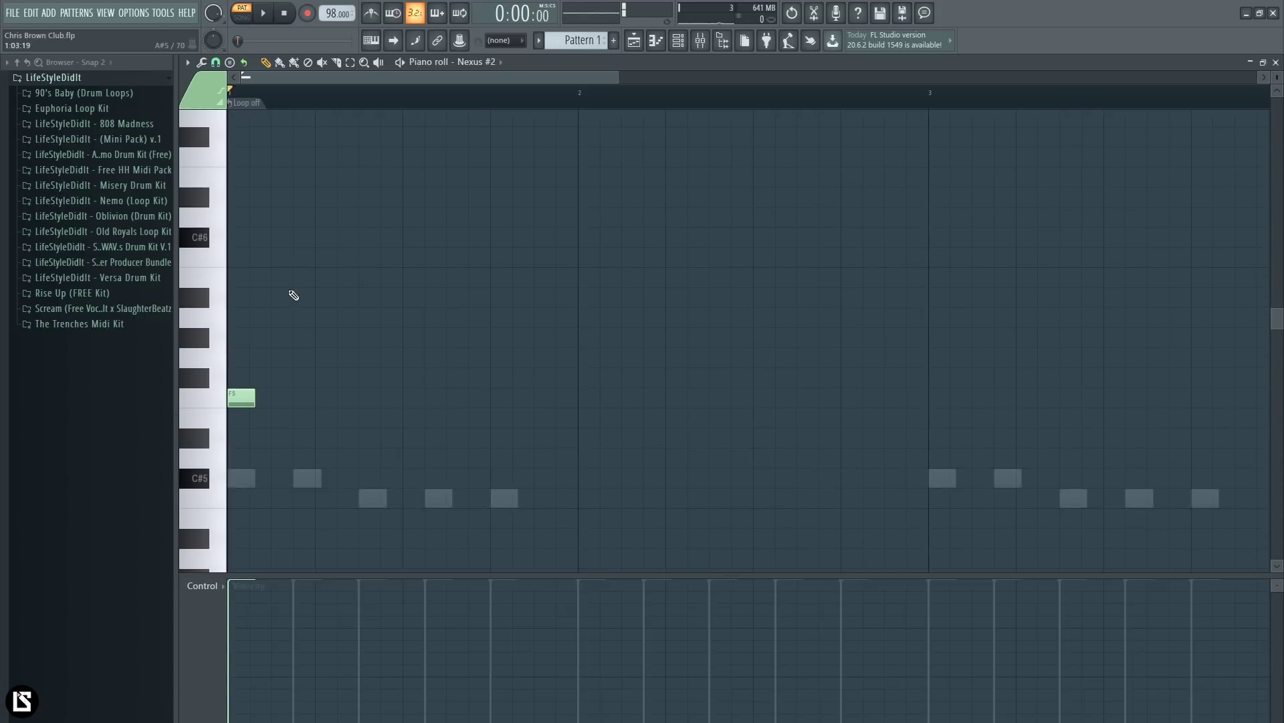
Step: Add a C6 note on step 3 of bar 1 and play the two-note phrase
click(282, 281)
right_click(279, 280)
click(281, 259)
key(space)
key(space)
key(space)
key(space)
key(space)
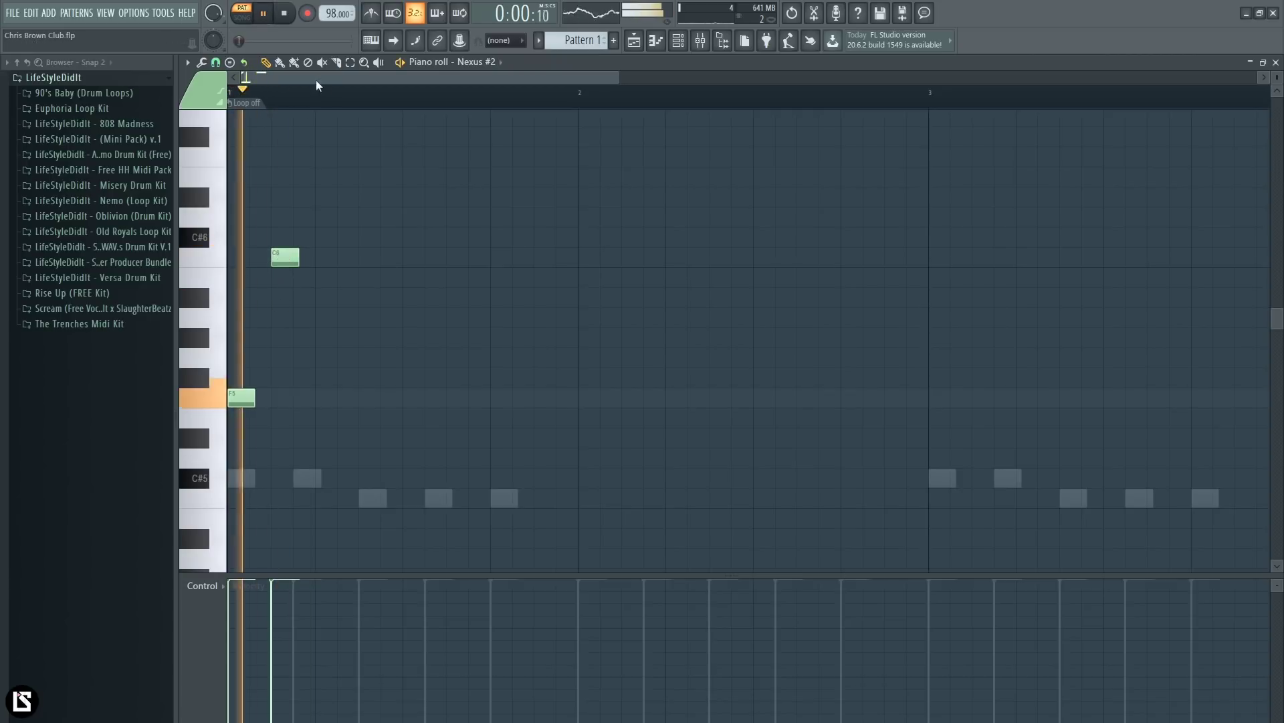
key(space)
Step: Try 1/3 step snapping and a D#6 note above the phrase, and return the snap to Cell
scroll(267, 87, up, 1)
click(216, 62)
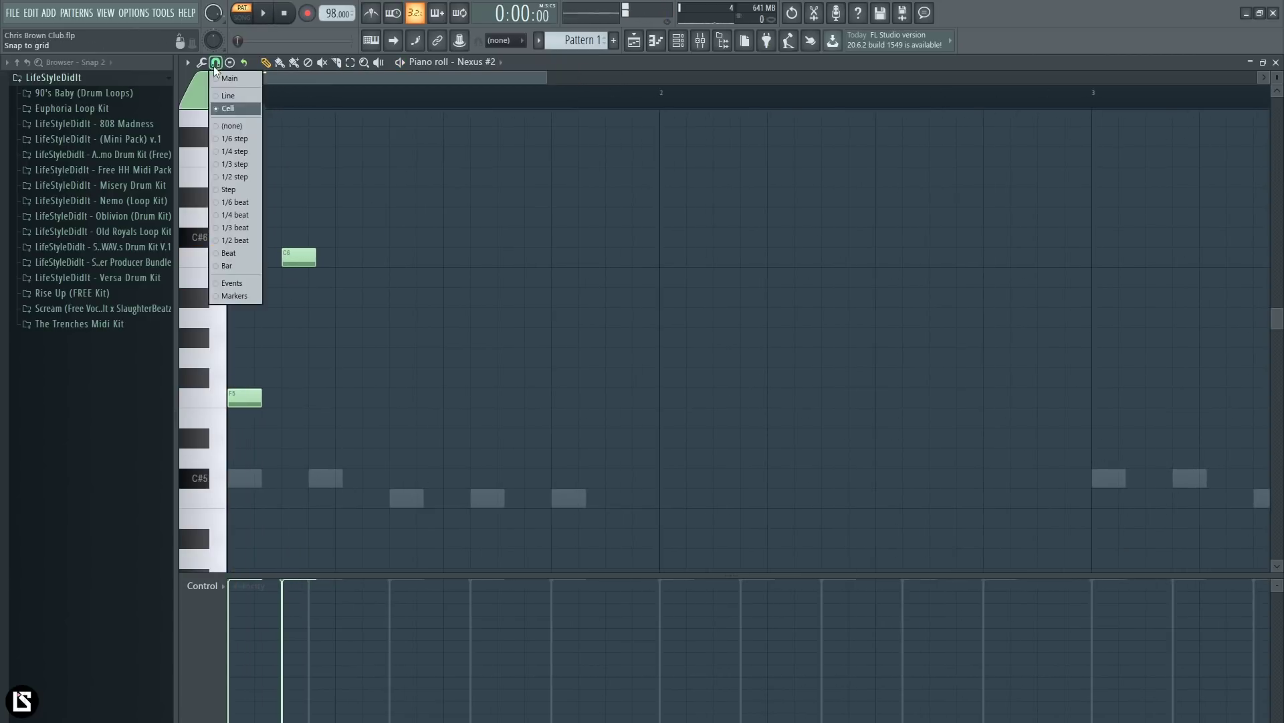
click(237, 167)
drag(305, 261, 303, 261)
key(space)
key(space)
key(space)
key(space)
click(311, 203)
right_click(311, 203)
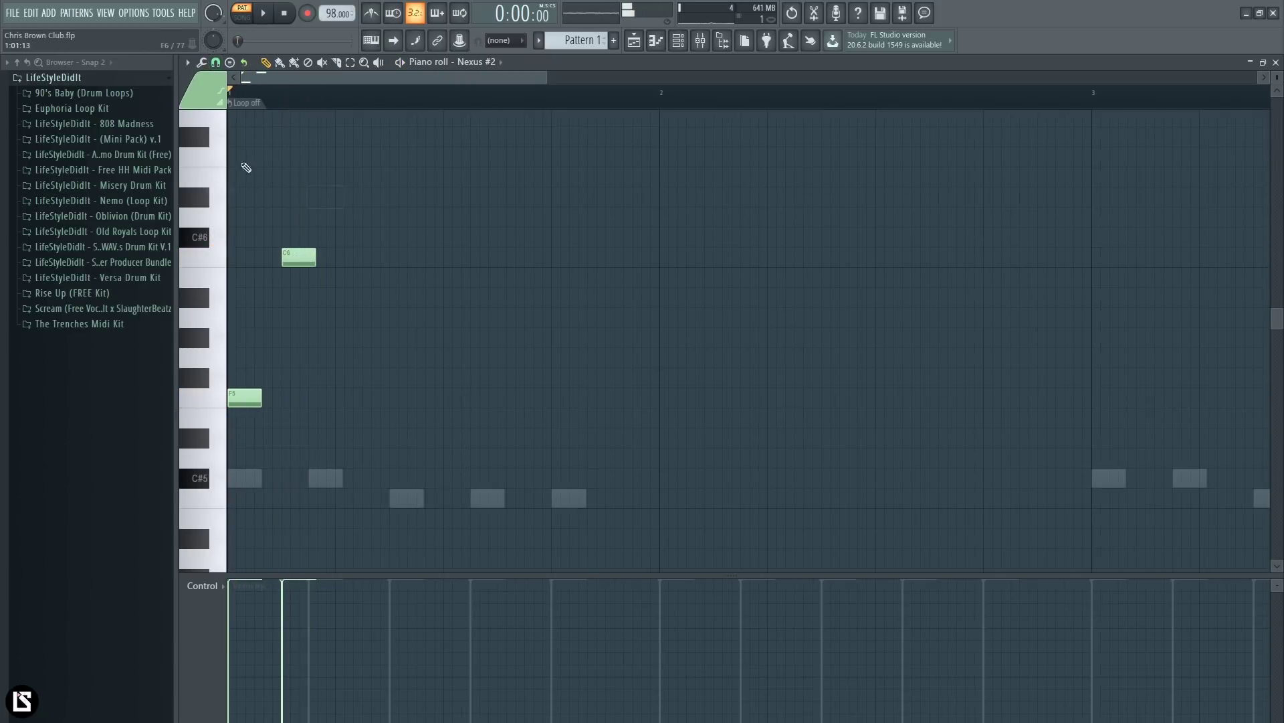
click(215, 62)
click(235, 111)
Step: Move the C6 note to step 4, add an A#5 note on step 3, and play the phrase
mouse_move(303, 258)
mouse_down()
mouse_move(298, 294)
mouse_move(292, 250)
mouse_move(320, 255)
mouse_up()
key(space)
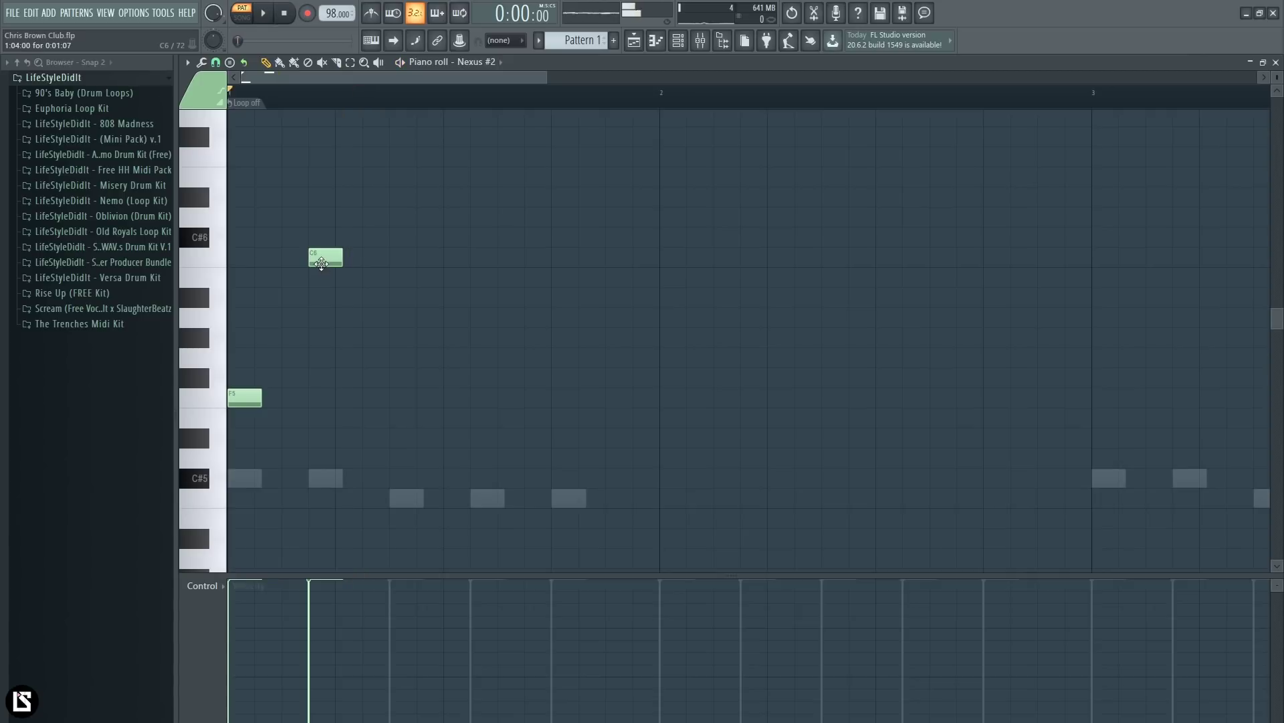
key(space)
click(295, 289)
right_click(294, 286)
click(293, 302)
key(space)
key(space)
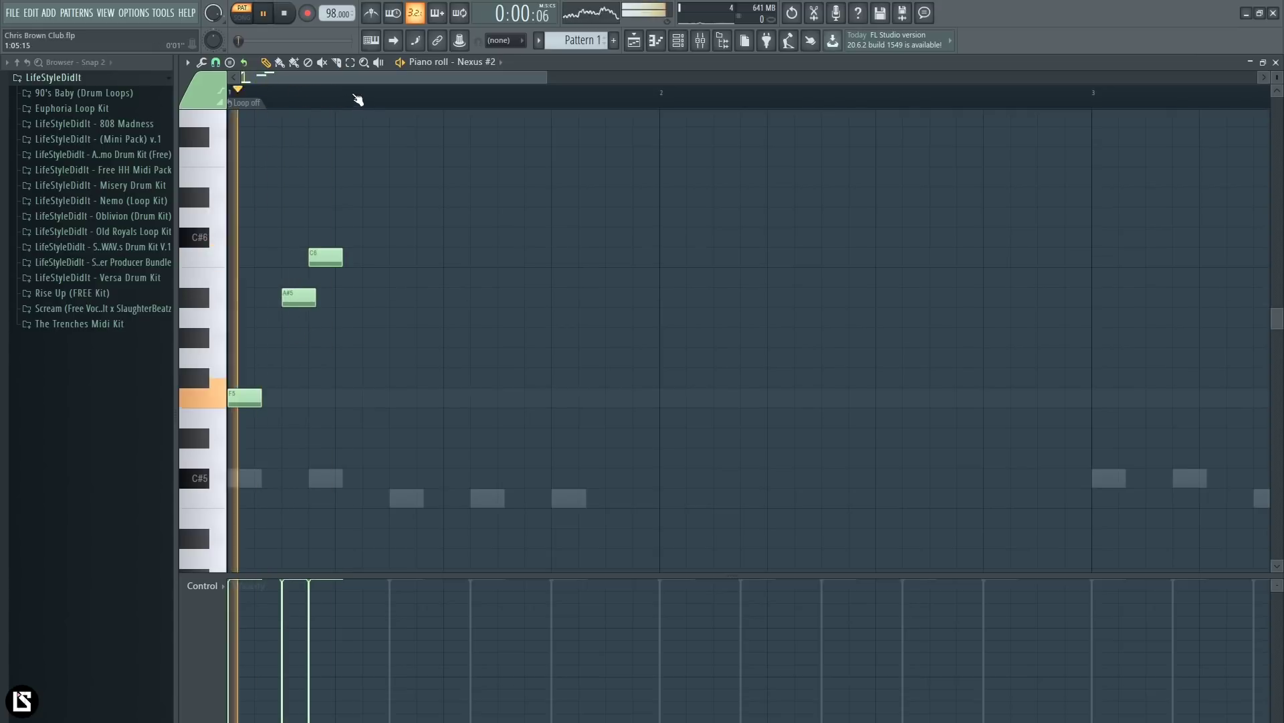
scroll(358, 104, down, 2)
key(space)
key(space)
scroll(363, 102, down, 1)
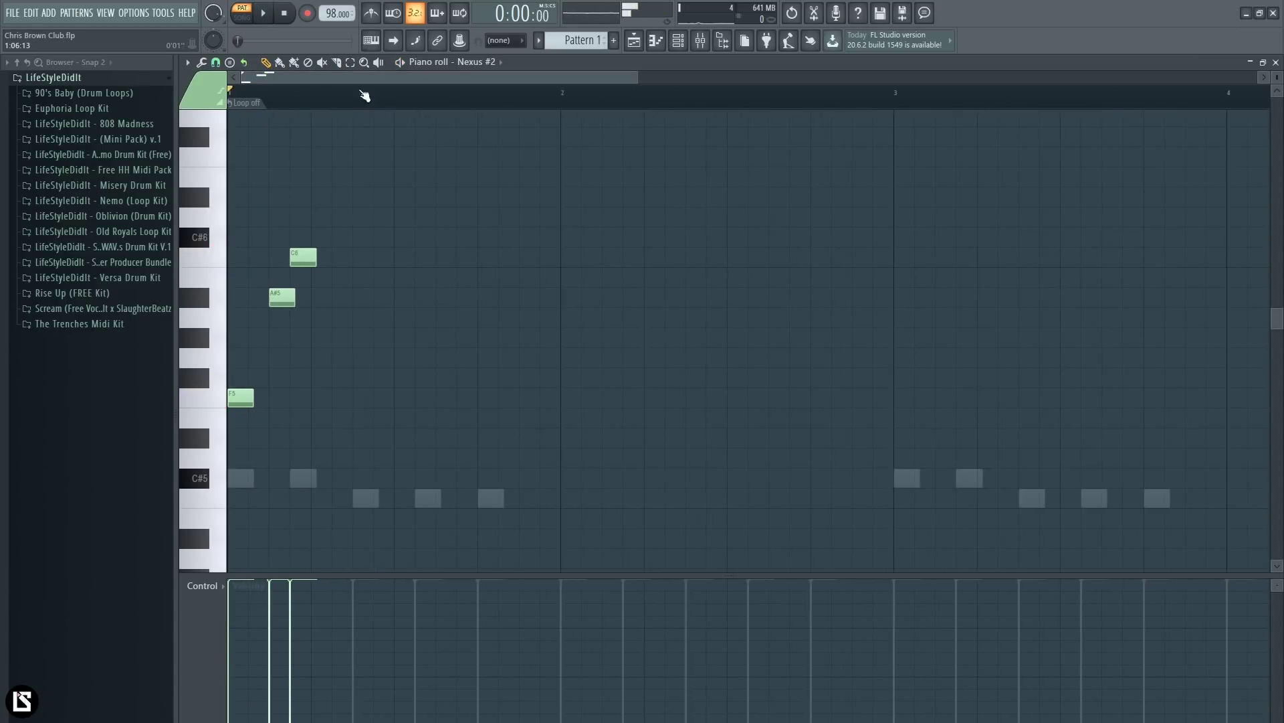
Step: Compare the three-note phrase with the first Nexus channel's ghost notes, audition its F5 and C6 notes, and play it
drag(361, 210, 270, 317)
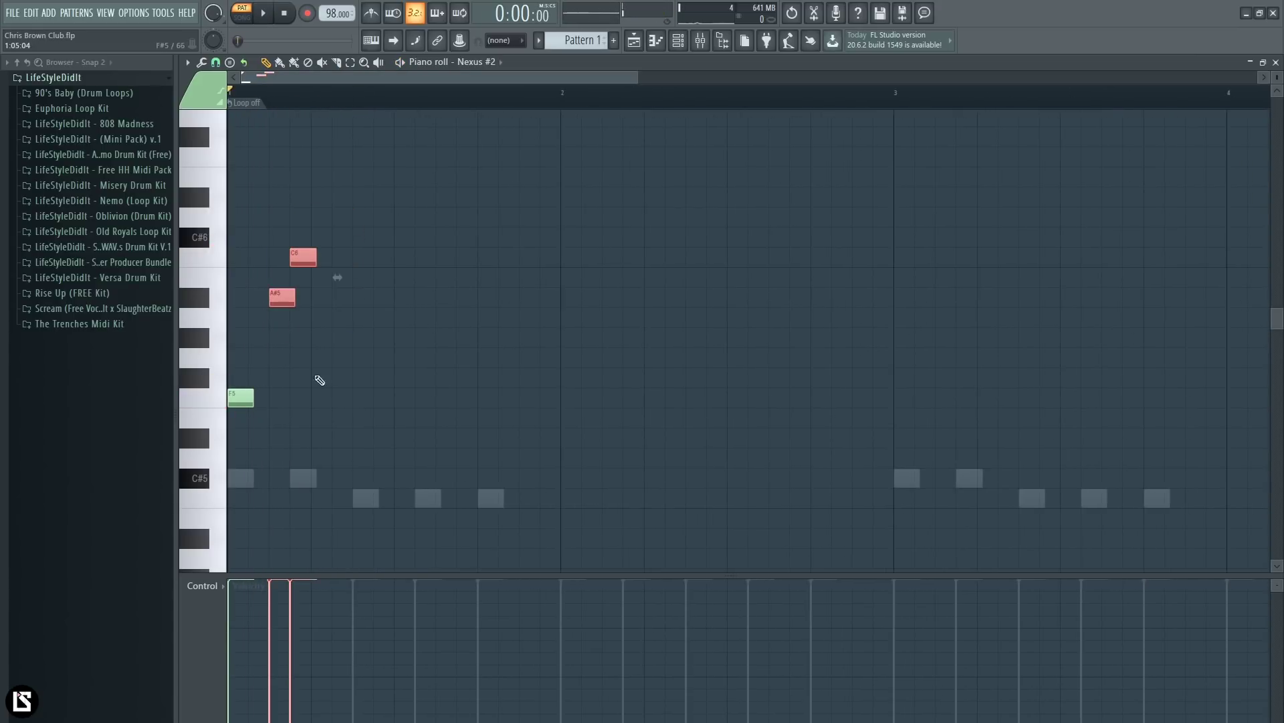
drag(238, 450, 320, 506)
drag(319, 243, 315, 271)
click(319, 274)
scroll(326, 331, up, 1)
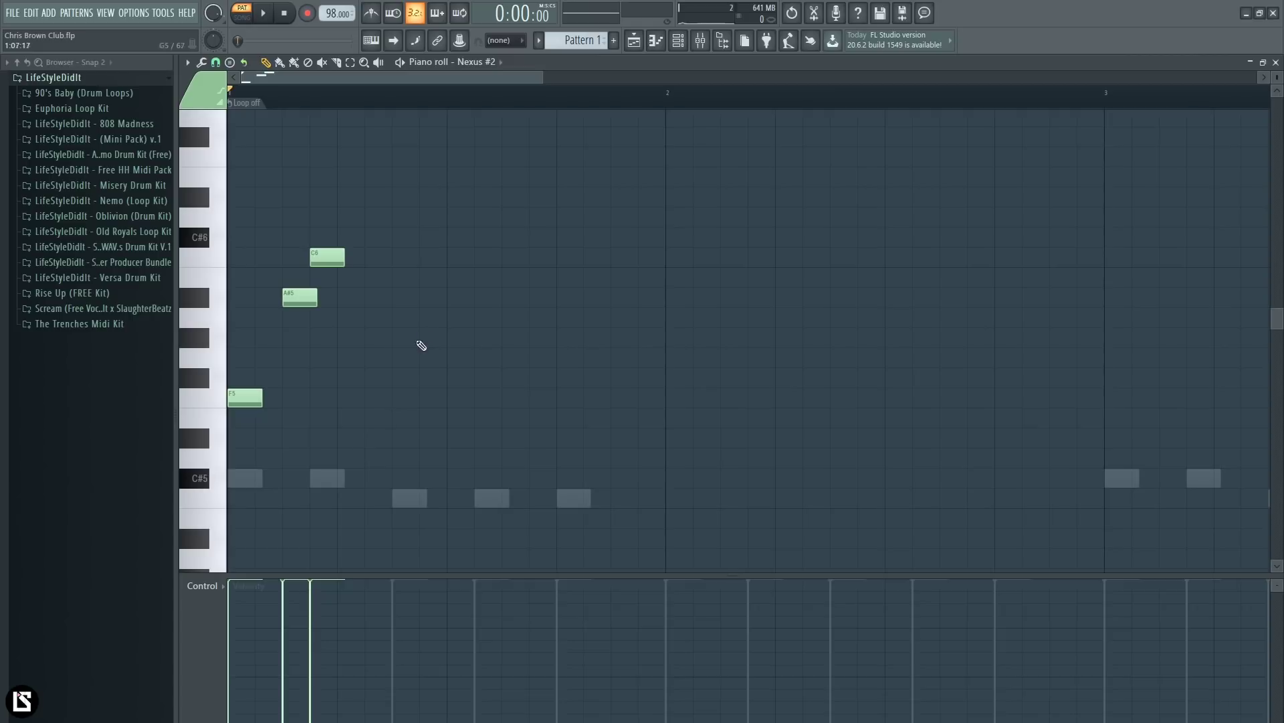
scroll(425, 167, down, 1)
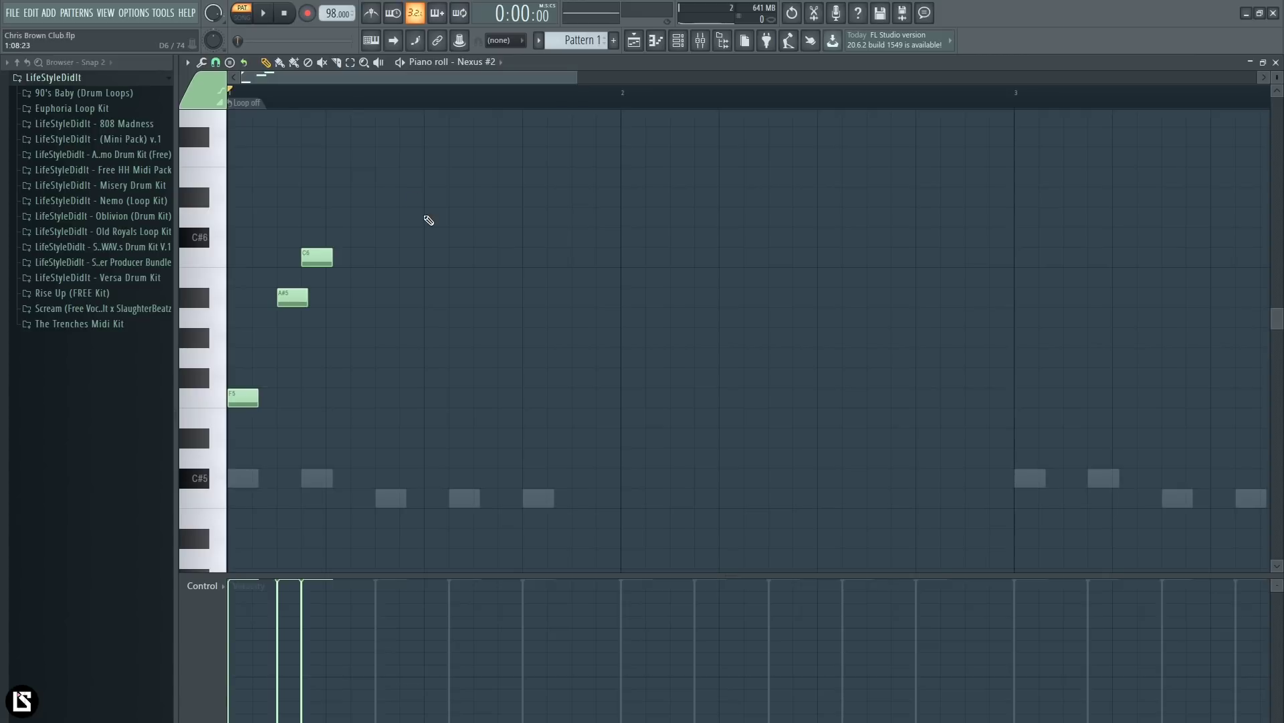
click(329, 264)
click(247, 402)
key(space)
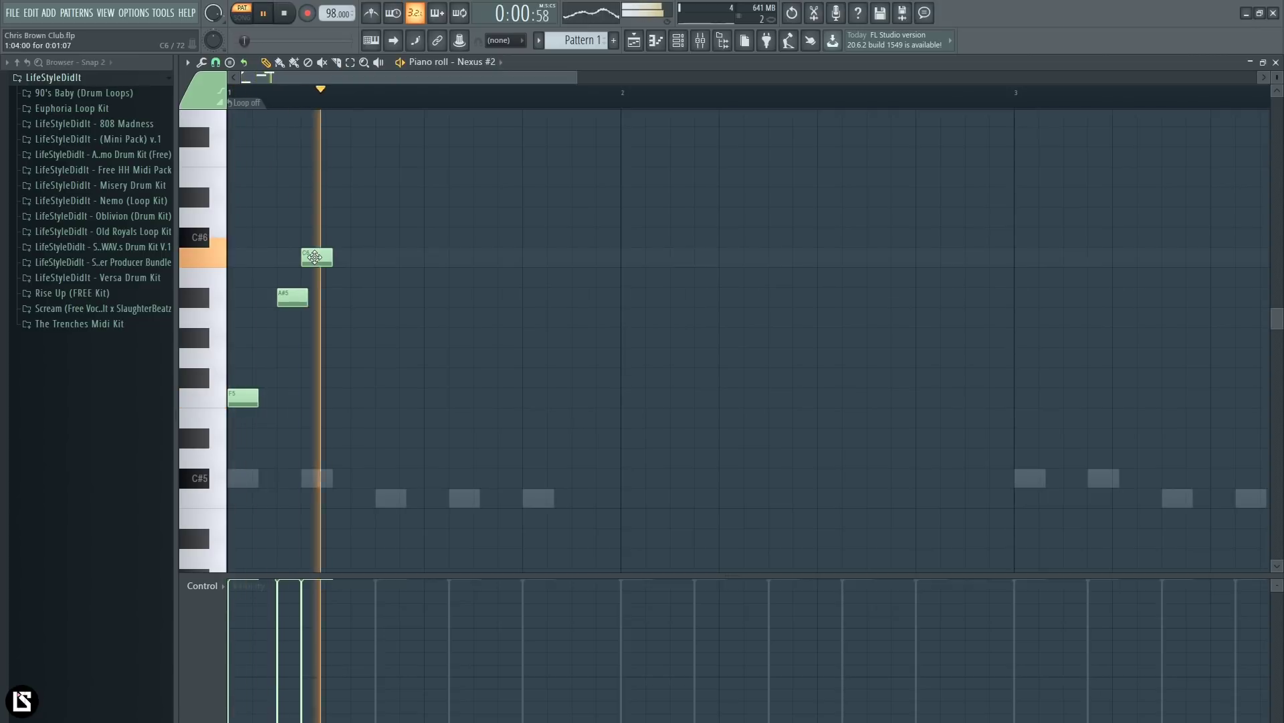
key(space)
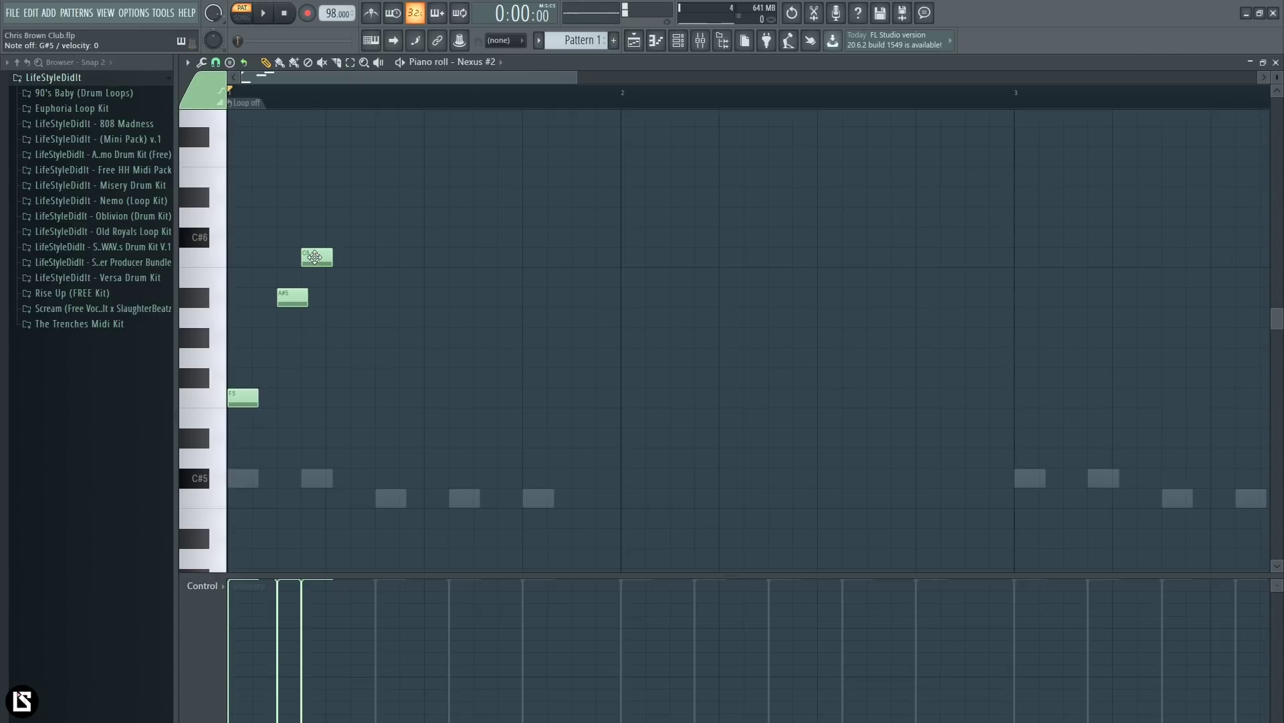
key(space)
key(space)
Step: Add an A#5 note on step 7 and a G#5 note on step 9, and shorten all notes to one step
click(381, 301)
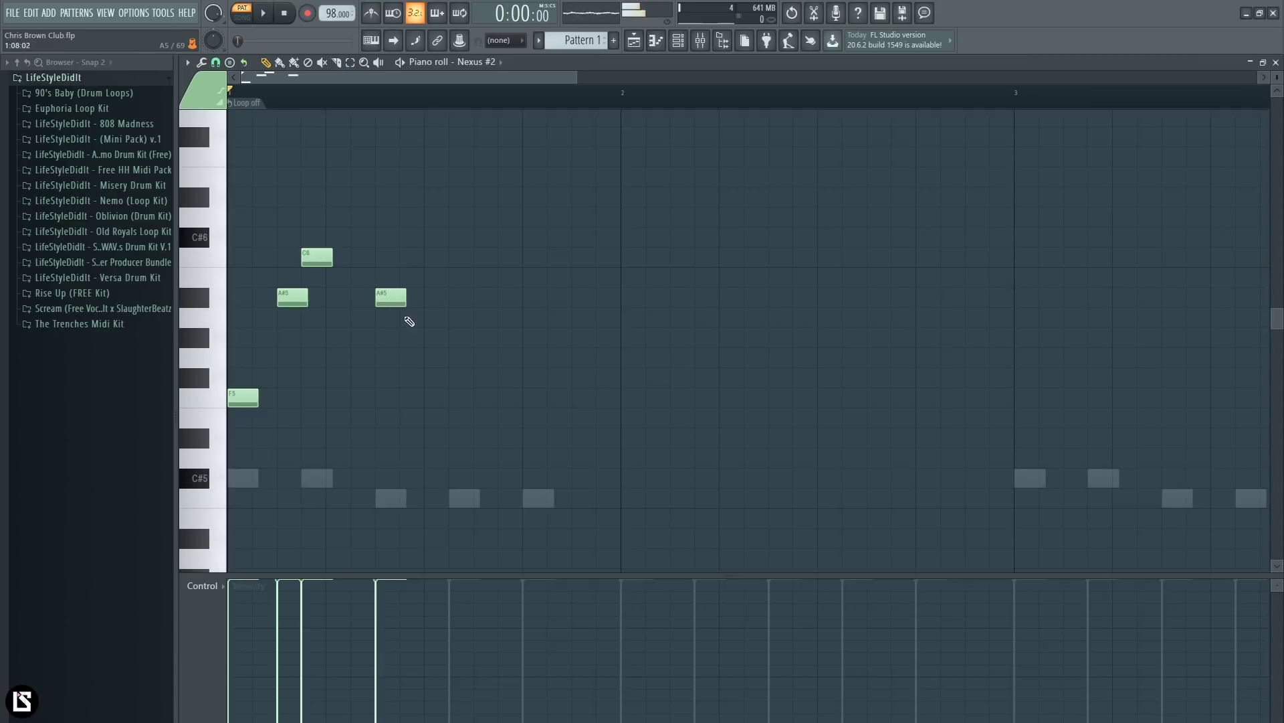
click(440, 340)
key(space)
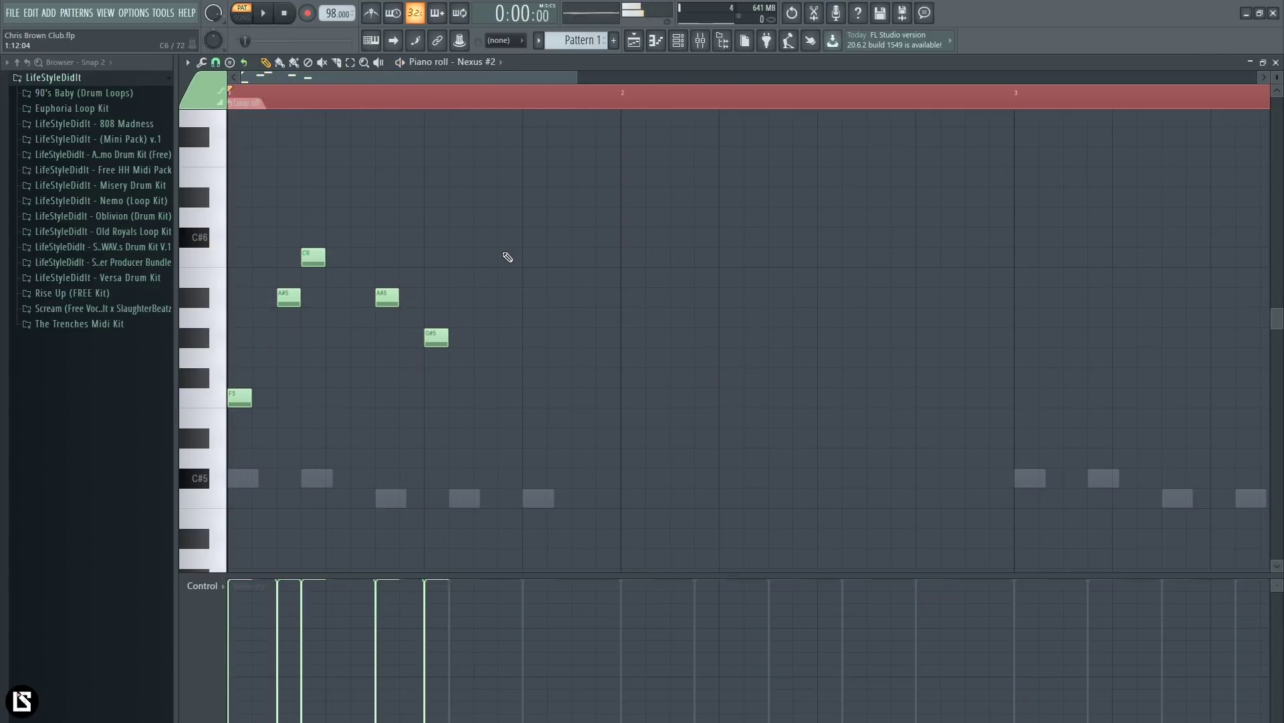
key(space)
Step: Add a one-step G5 note on step 13 of bar 1 and play the pattern
click(525, 380)
drag(526, 359, 527, 360)
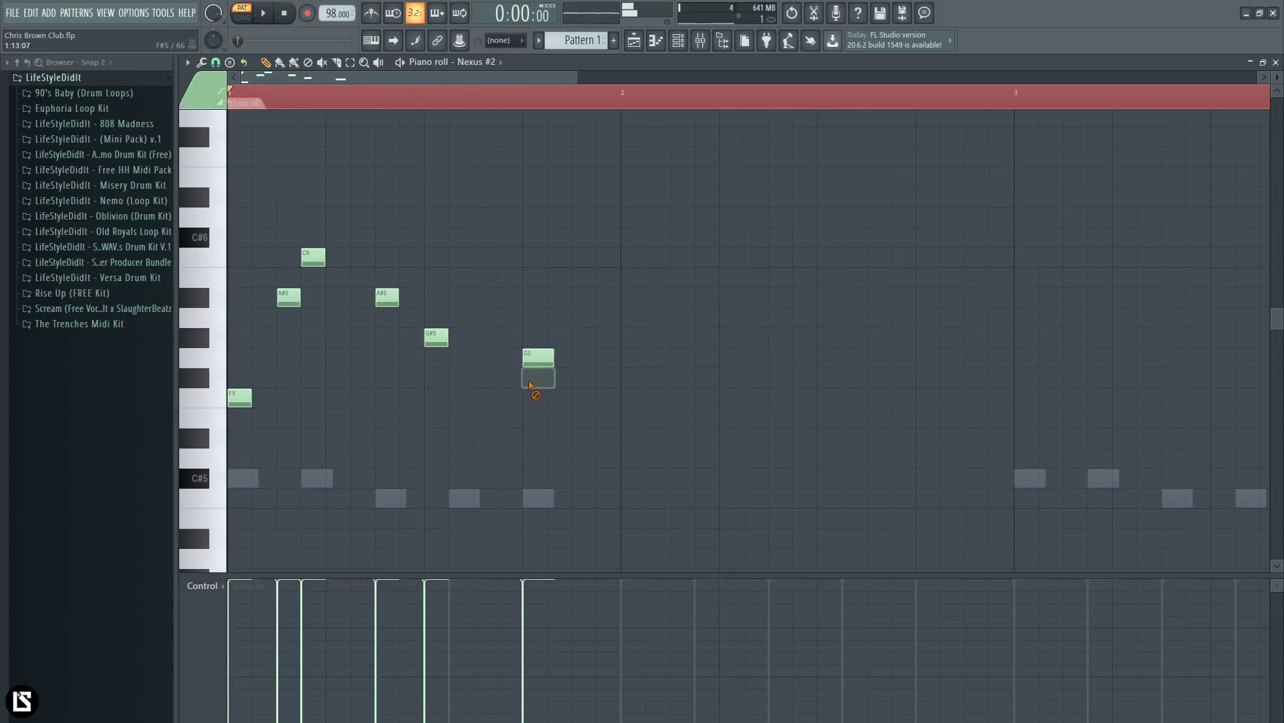
key(space)
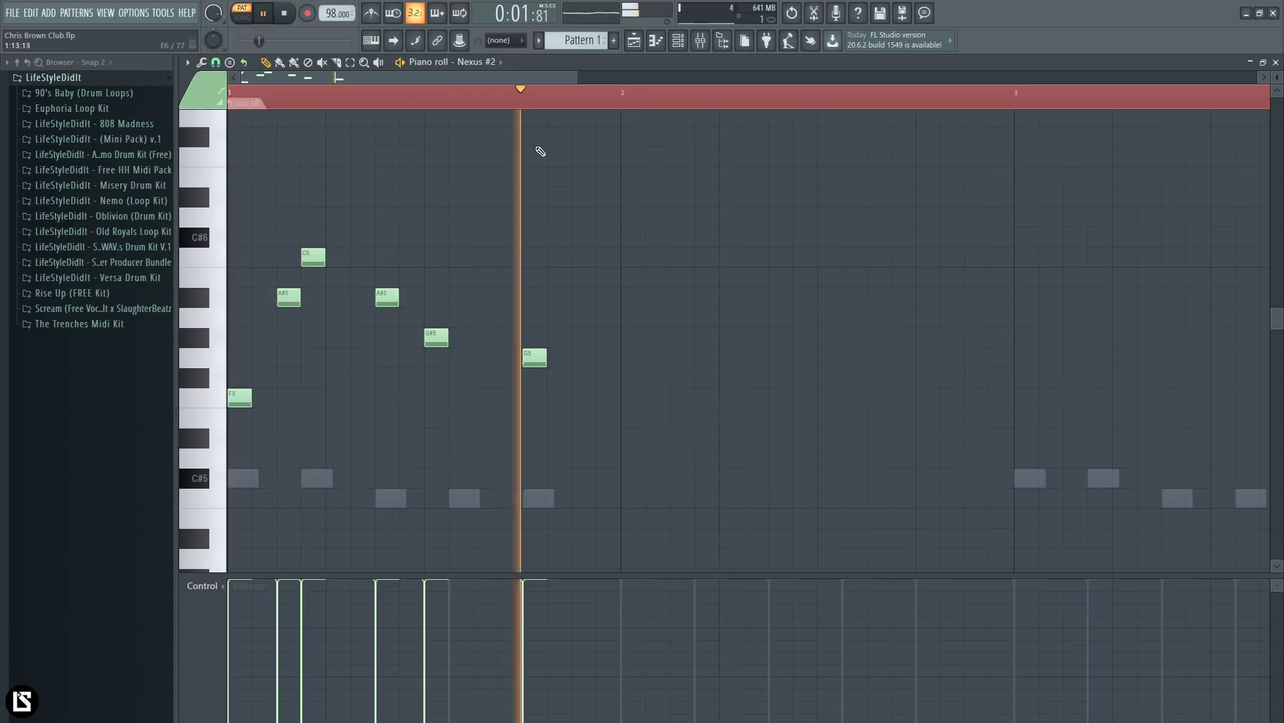
scroll(537, 95, down, 1)
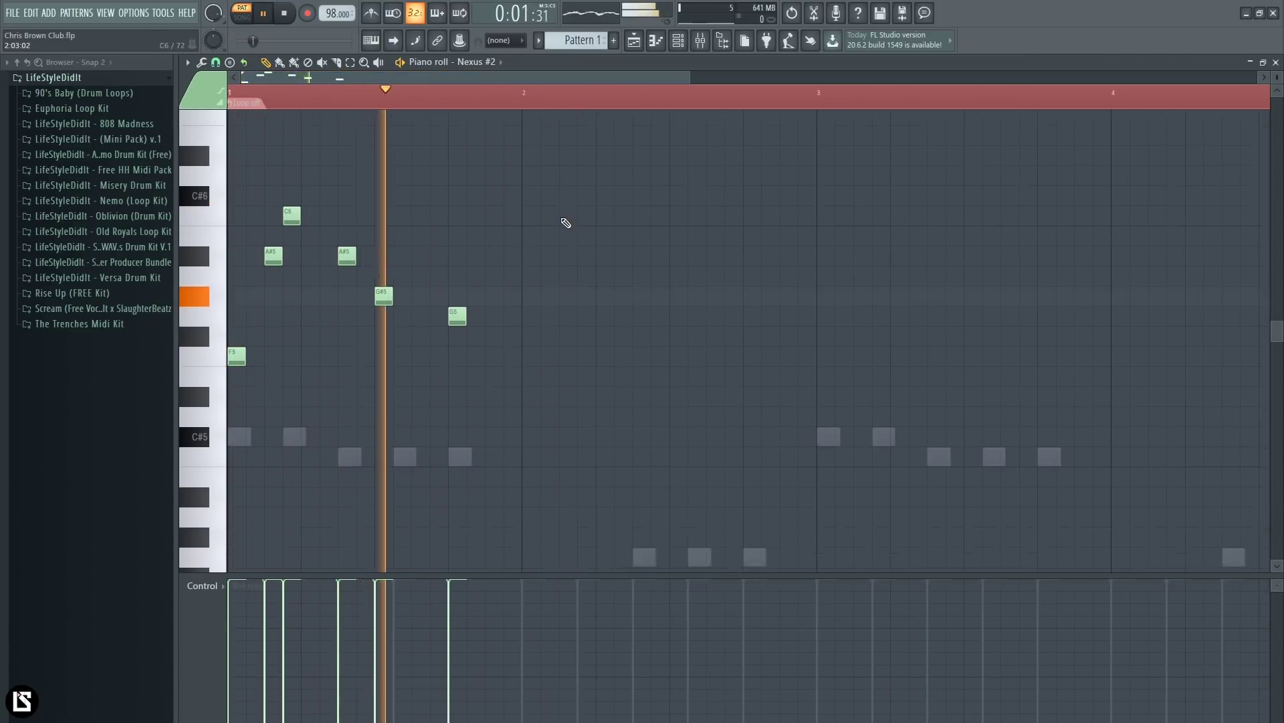
key(space)
Step: Extend the melody to four bars with G and F closing bar 2, raise it one octave and play the pattern
drag(534, 209, 520, 404)
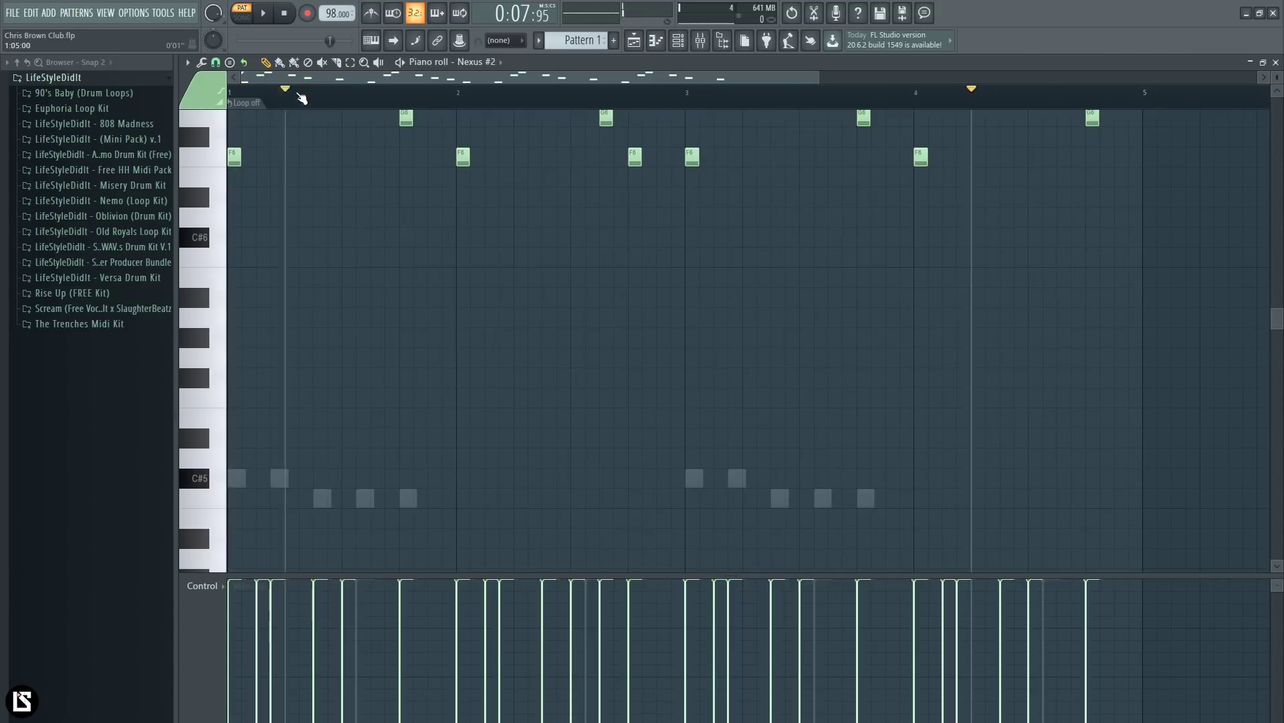
key(space)
scroll(396, 258, up, 5)
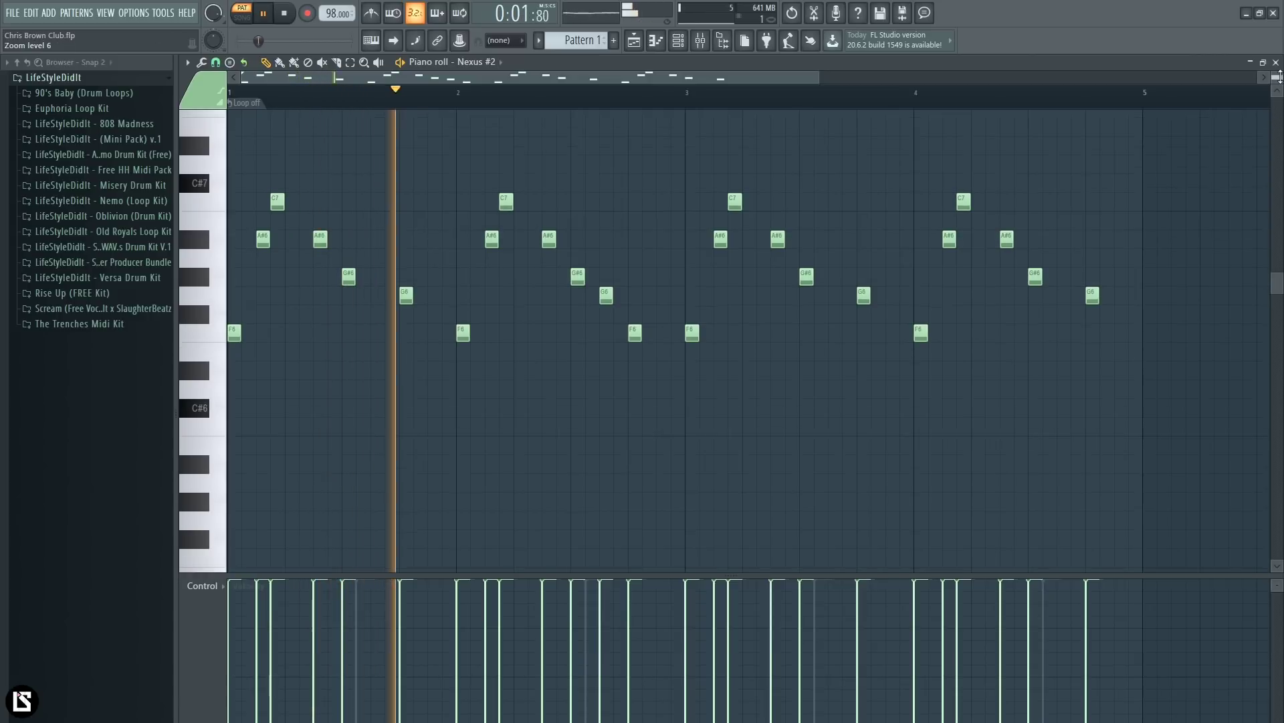
scroll(1182, 215, down, 2)
scroll(1182, 216, up, 2)
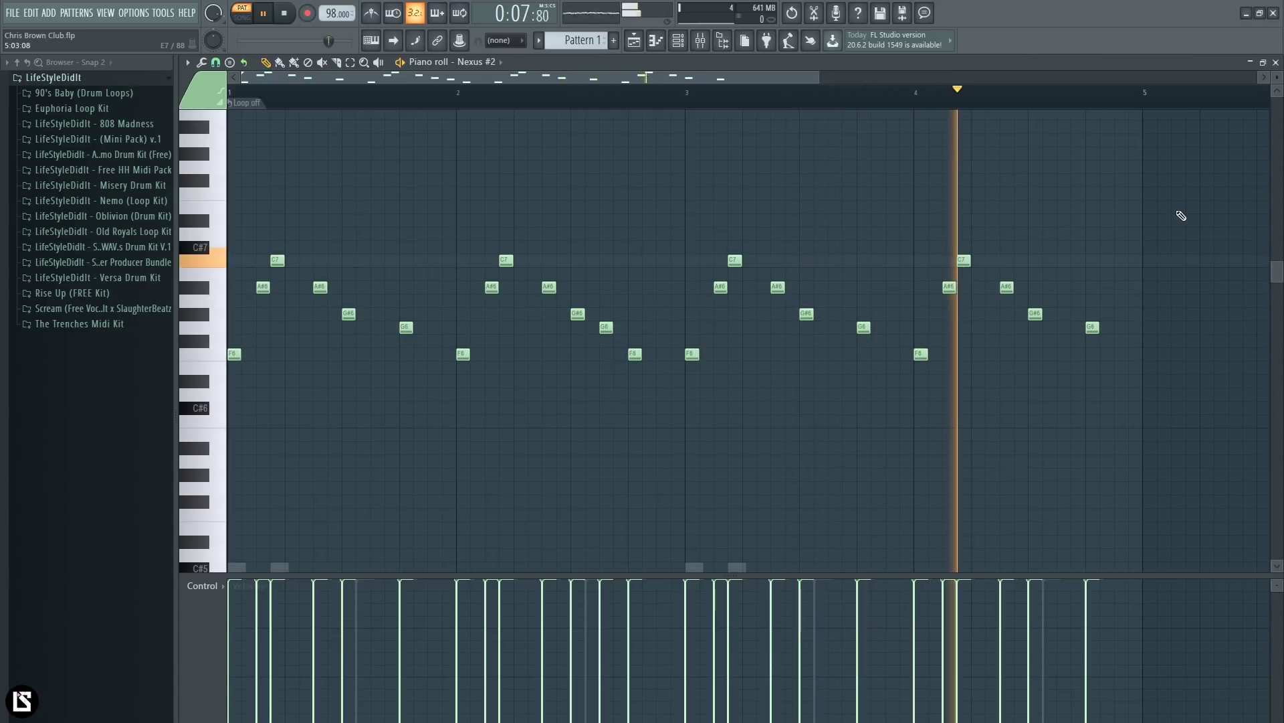
key(space)
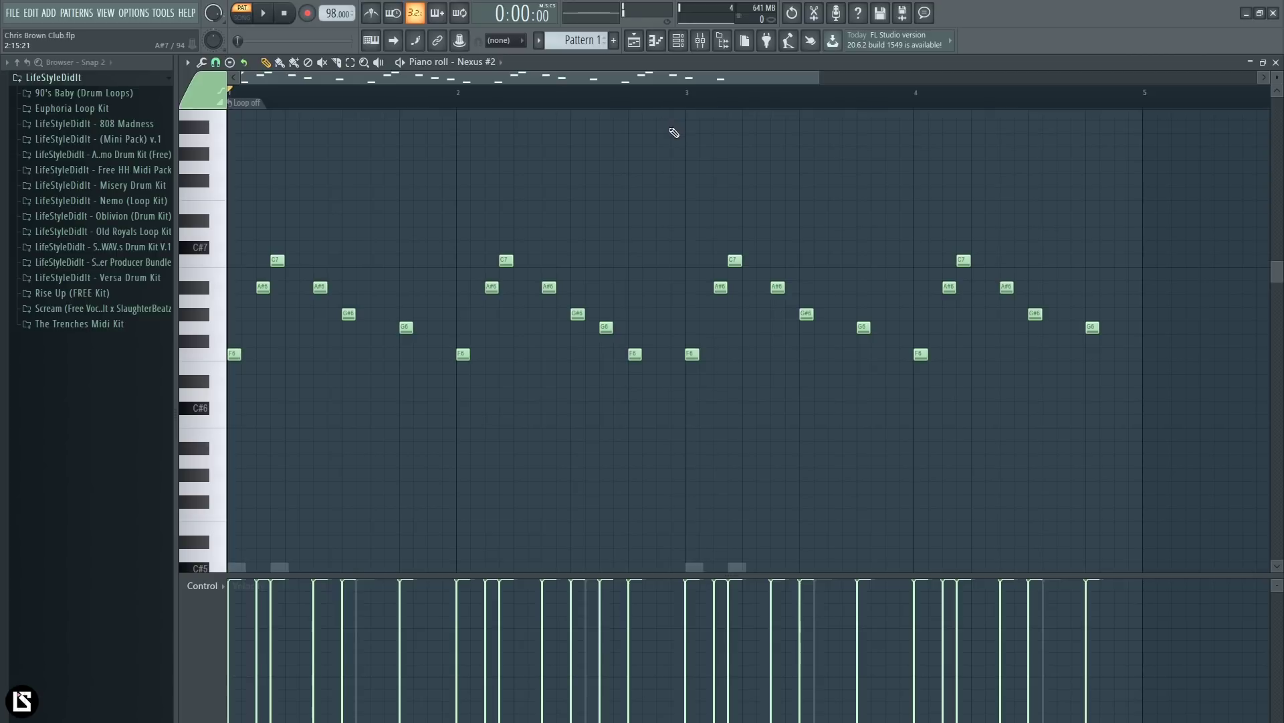
Step: Check the sound loaded in the Nexus #3 instrument and open that channel's piano roll
click(678, 40)
click(473, 305)
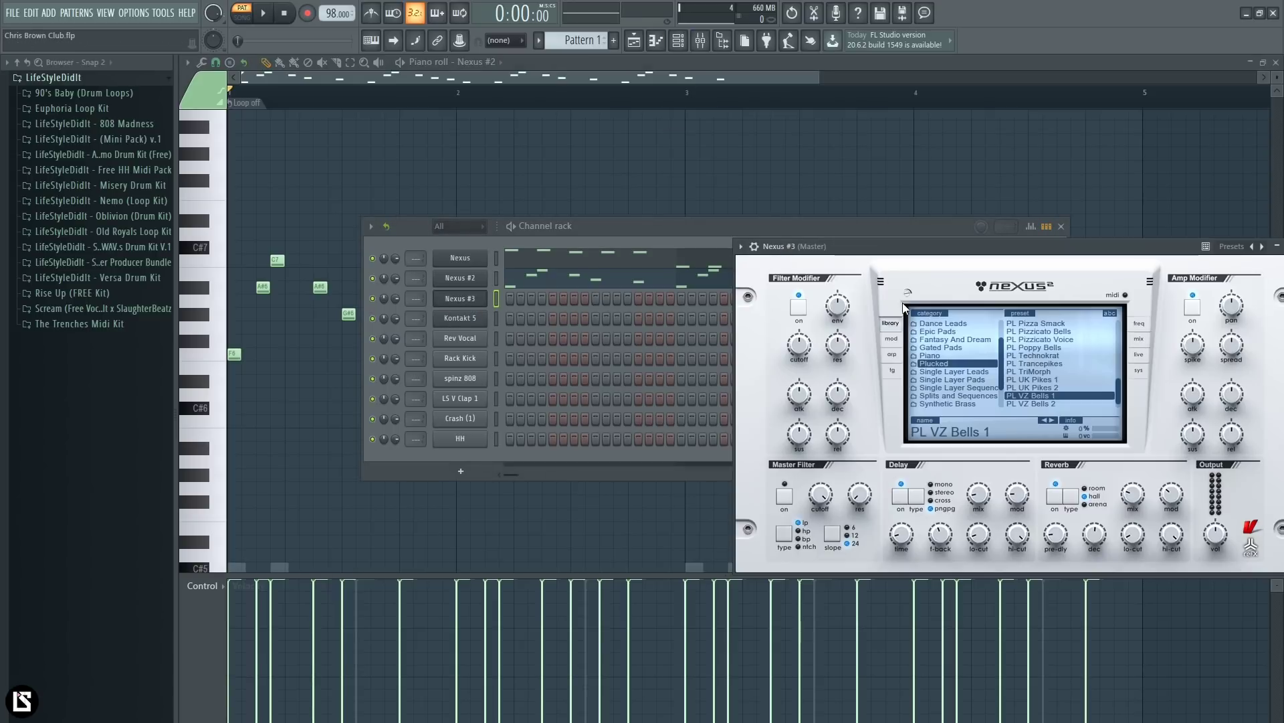
drag(890, 248, 714, 237)
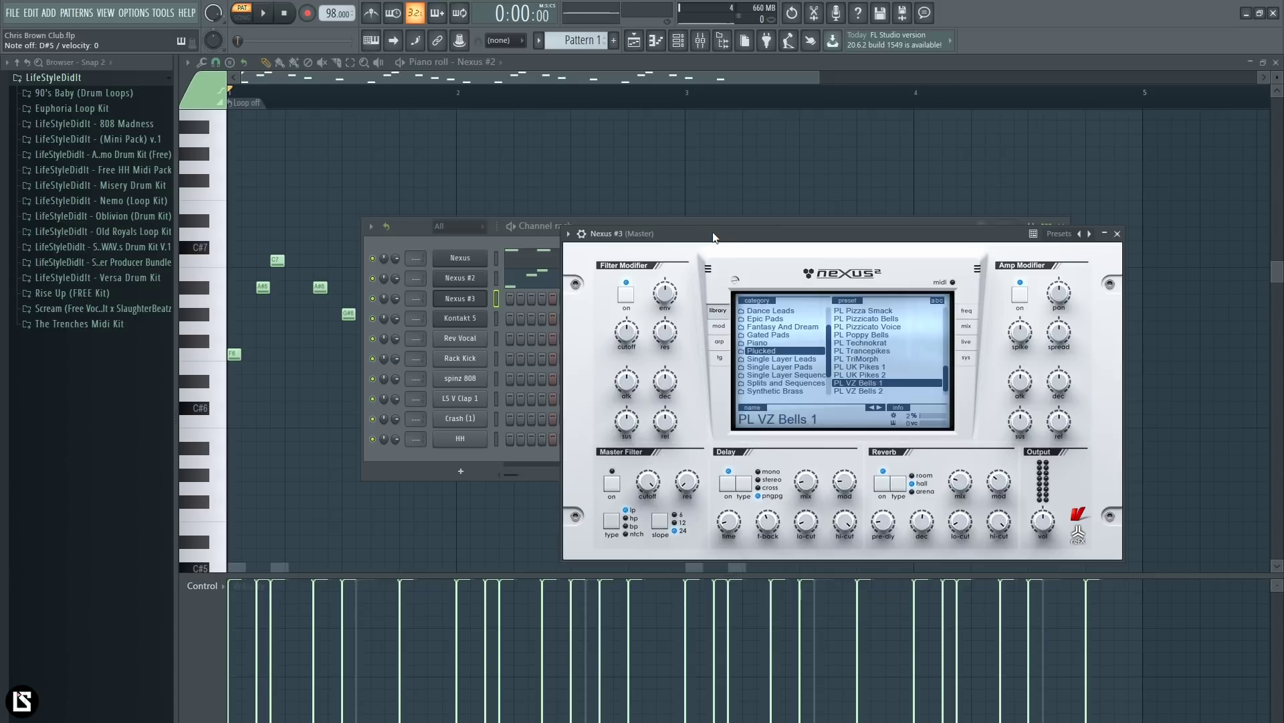
click(1123, 235)
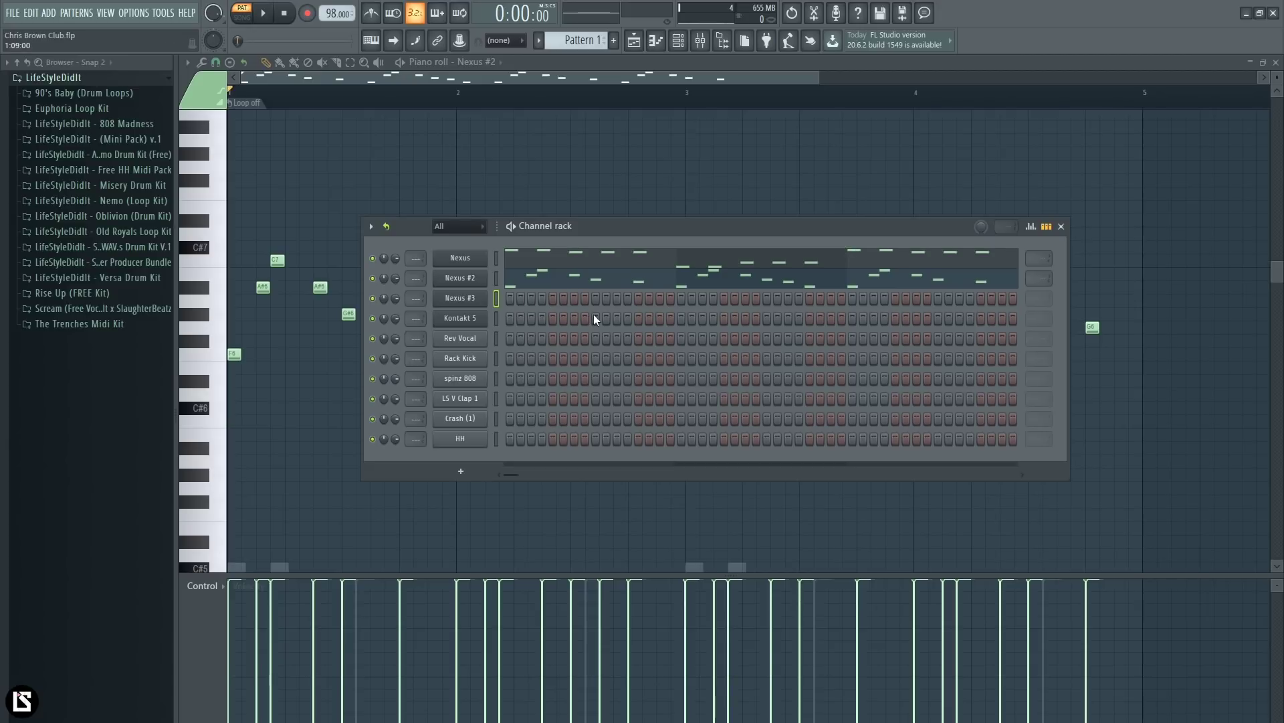
right_click(474, 299)
click(512, 300)
scroll(445, 104, up, 1)
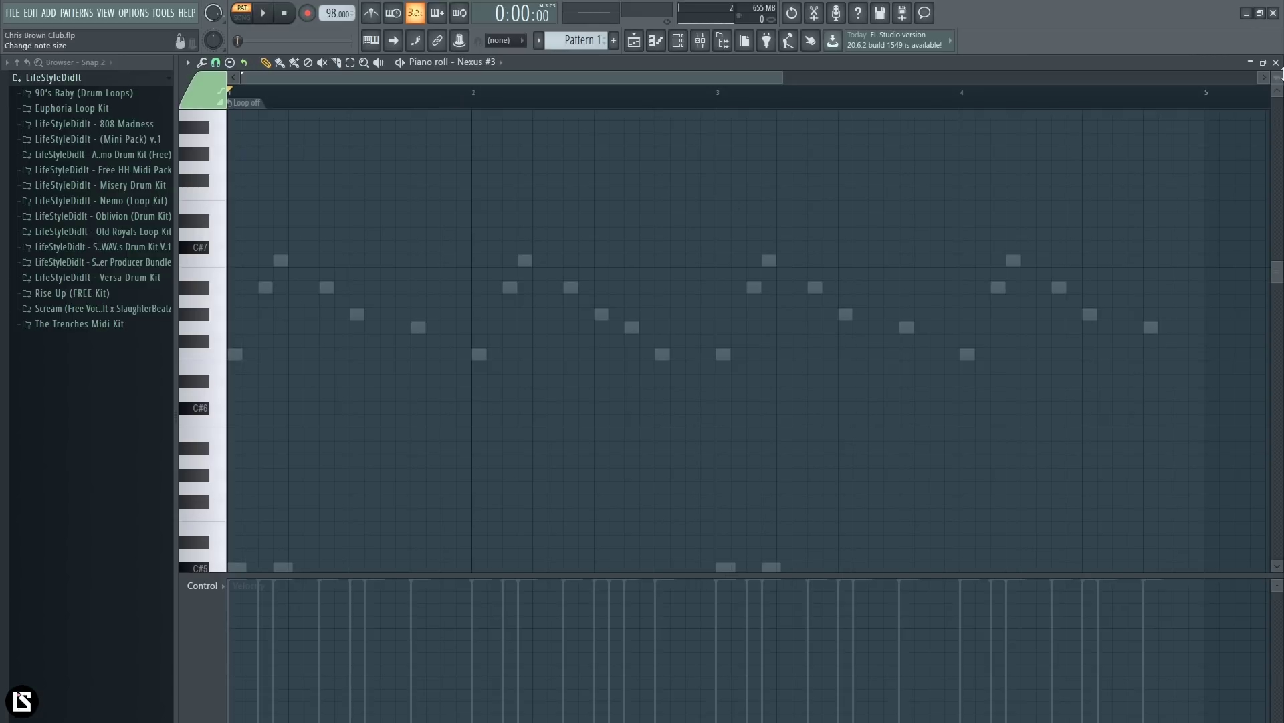
Step: Examine how the notes of the first two Nexus melodies line up in bar 1 using the ghost notes
scroll(1278, 77, down, 1)
scroll(740, 87, up, 5)
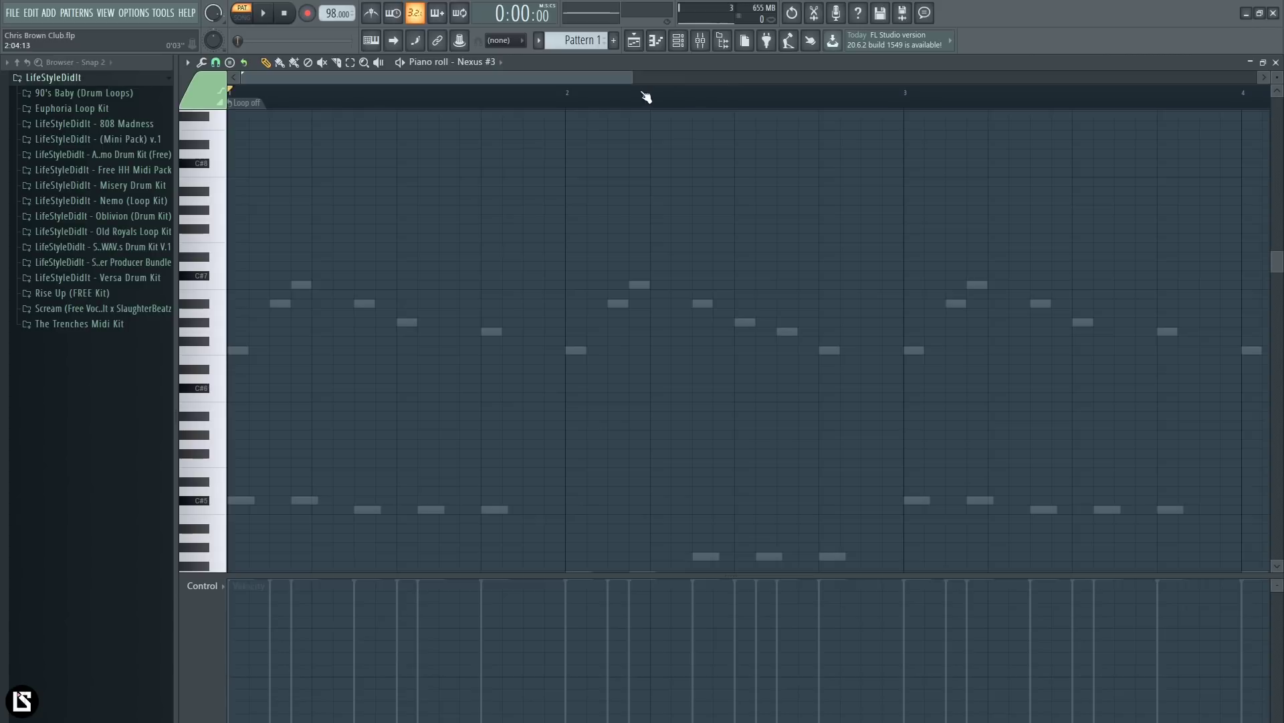
scroll(645, 95, up, 3)
drag(243, 470, 451, 533)
drag(333, 262, 350, 508)
drag(373, 262, 379, 509)
drag(605, 291, 610, 394)
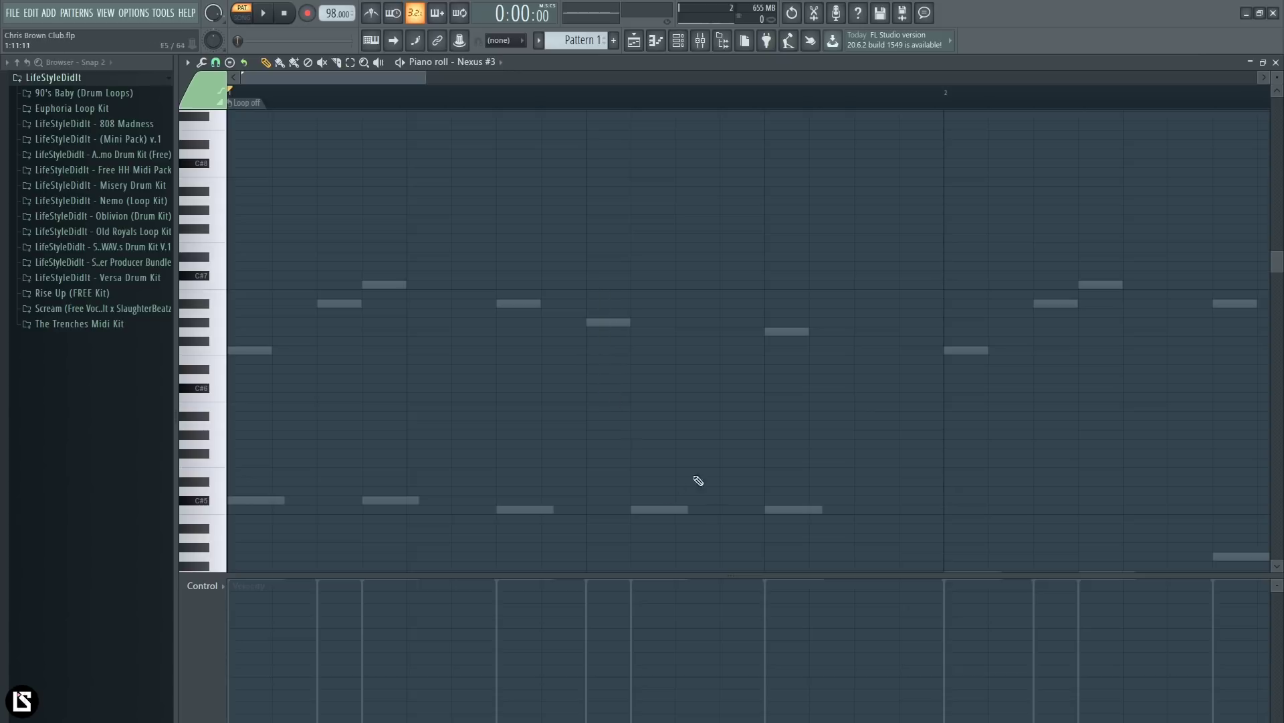
drag(646, 469, 803, 254)
scroll(1278, 79, up, 2)
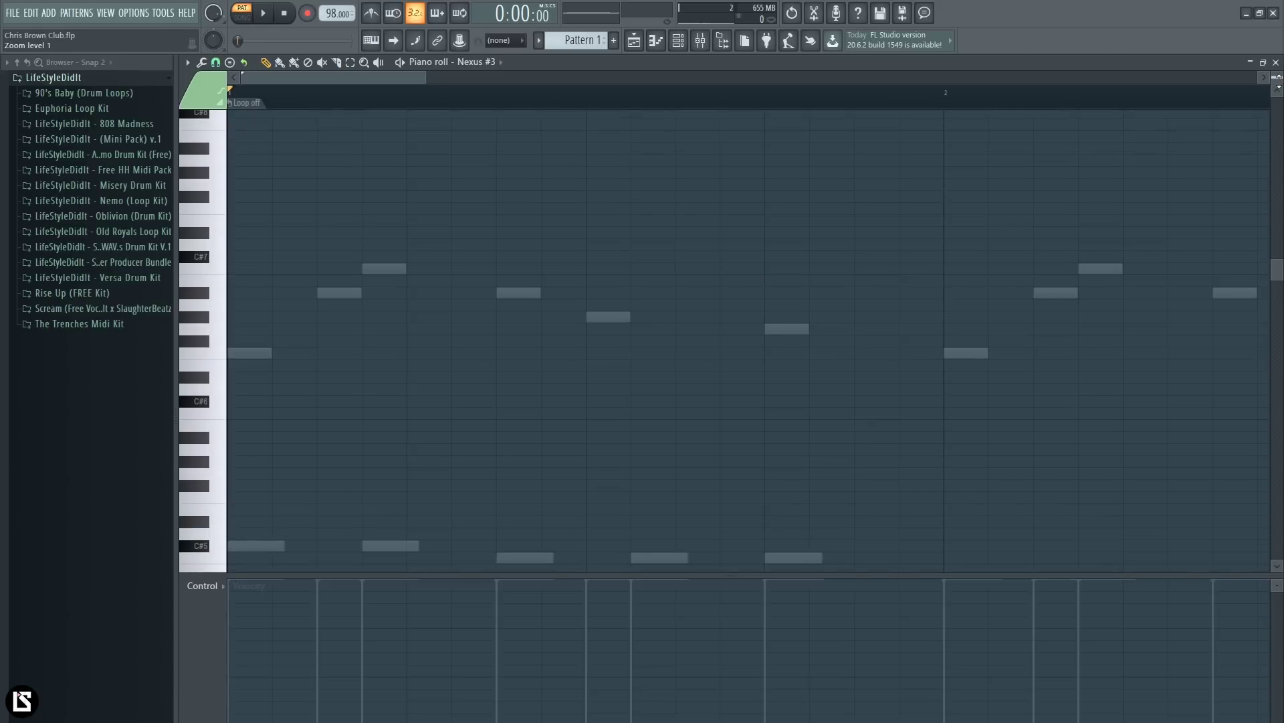
scroll(1176, 92, up, 2)
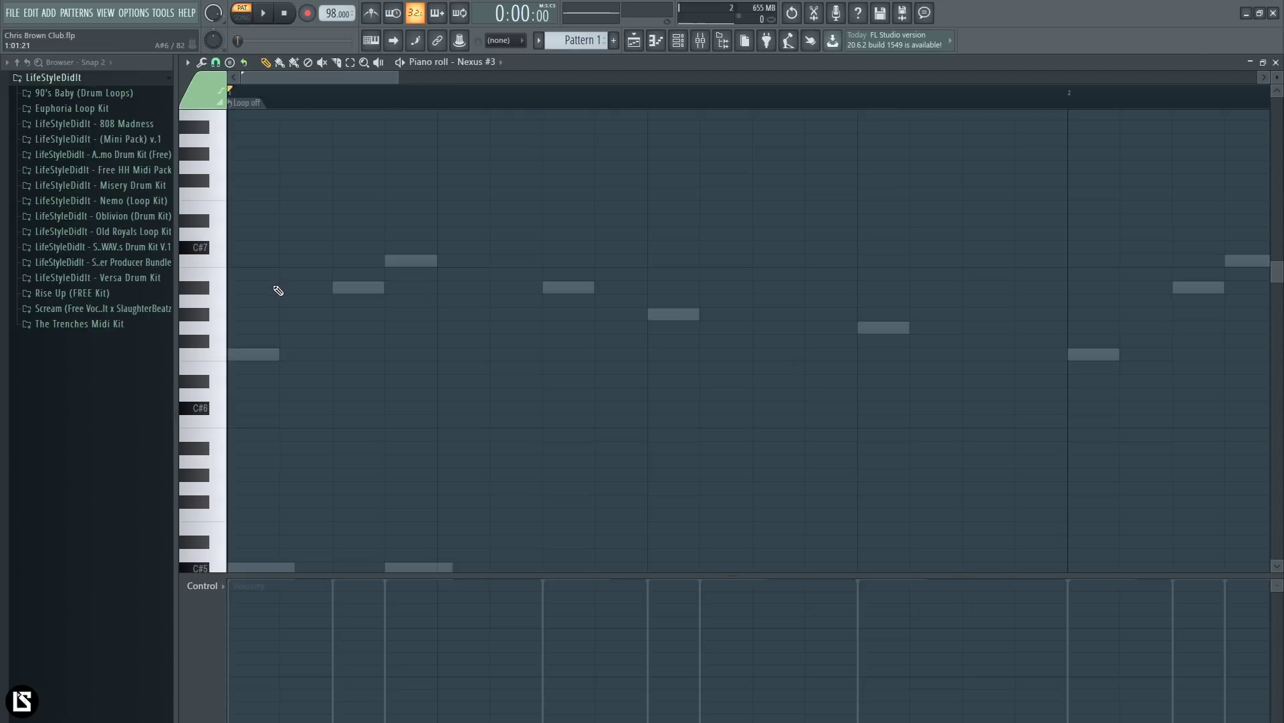
Step: Audition keys around G# and A# in two octaves for the Nexus #3 part and play the pattern
click(215, 272)
click(217, 286)
click(200, 314)
click(201, 315)
click(217, 300)
scroll(208, 329, down, 3)
click(204, 382)
scroll(207, 394, down, 3)
click(207, 310)
click(207, 297)
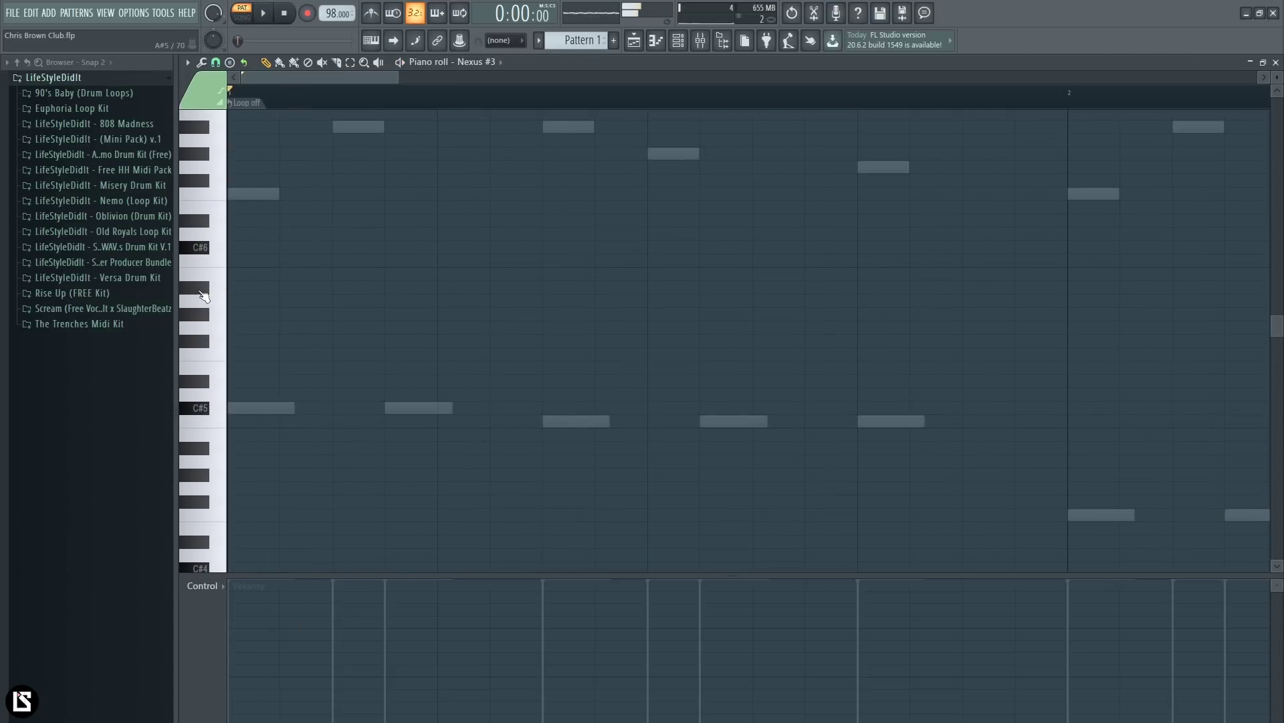
click(209, 284)
key(space)
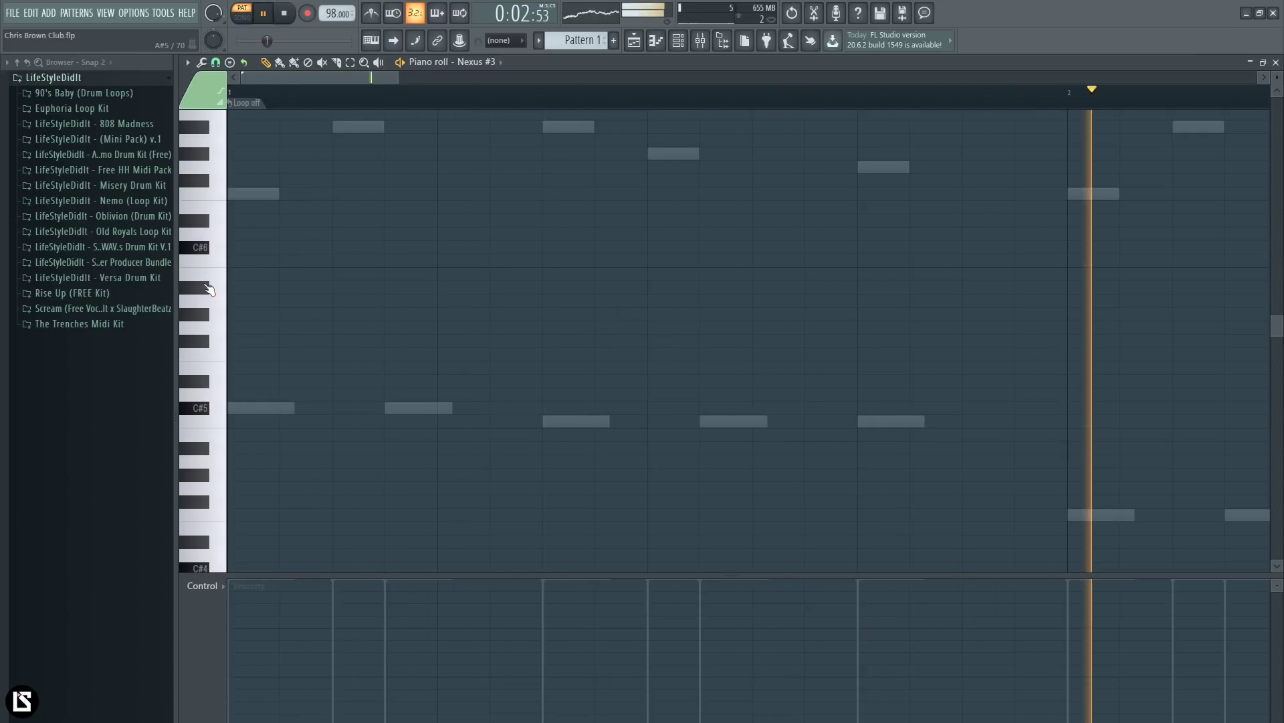
Step: Place a G#5 note on step 1 of bar 1 in the Nexus #3 part, auditioning its key
click(210, 318)
key(space)
click(233, 313)
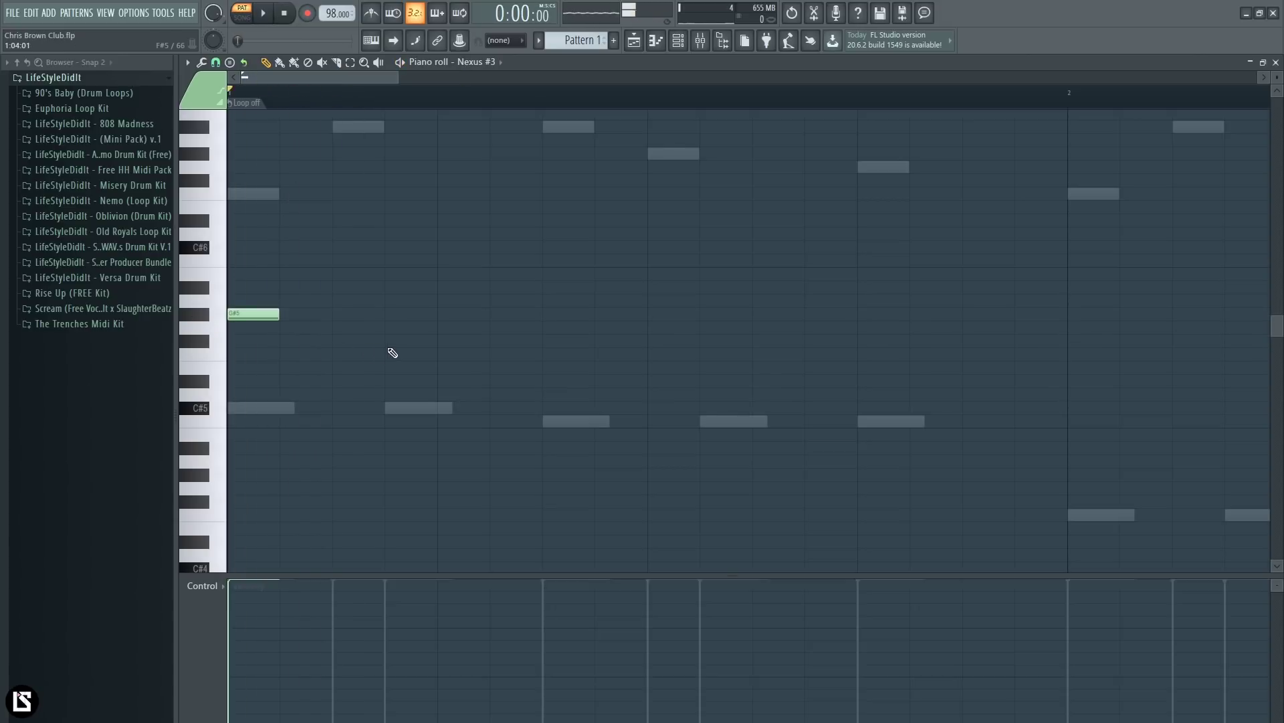
click(208, 318)
drag(353, 296, 366, 433)
Step: Audition the F key, add an F5 note on step 3 of bar 1 and play the pattern
click(217, 355)
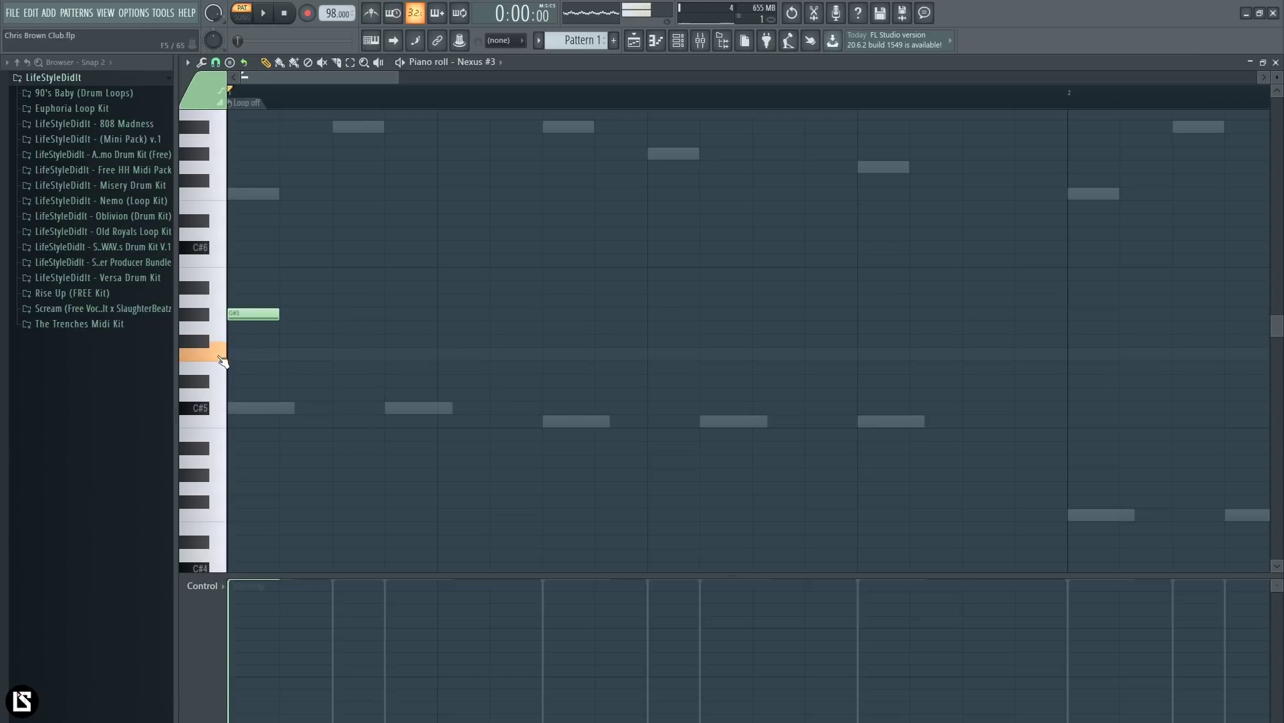
click(355, 367)
right_click(348, 361)
click(344, 353)
key(space)
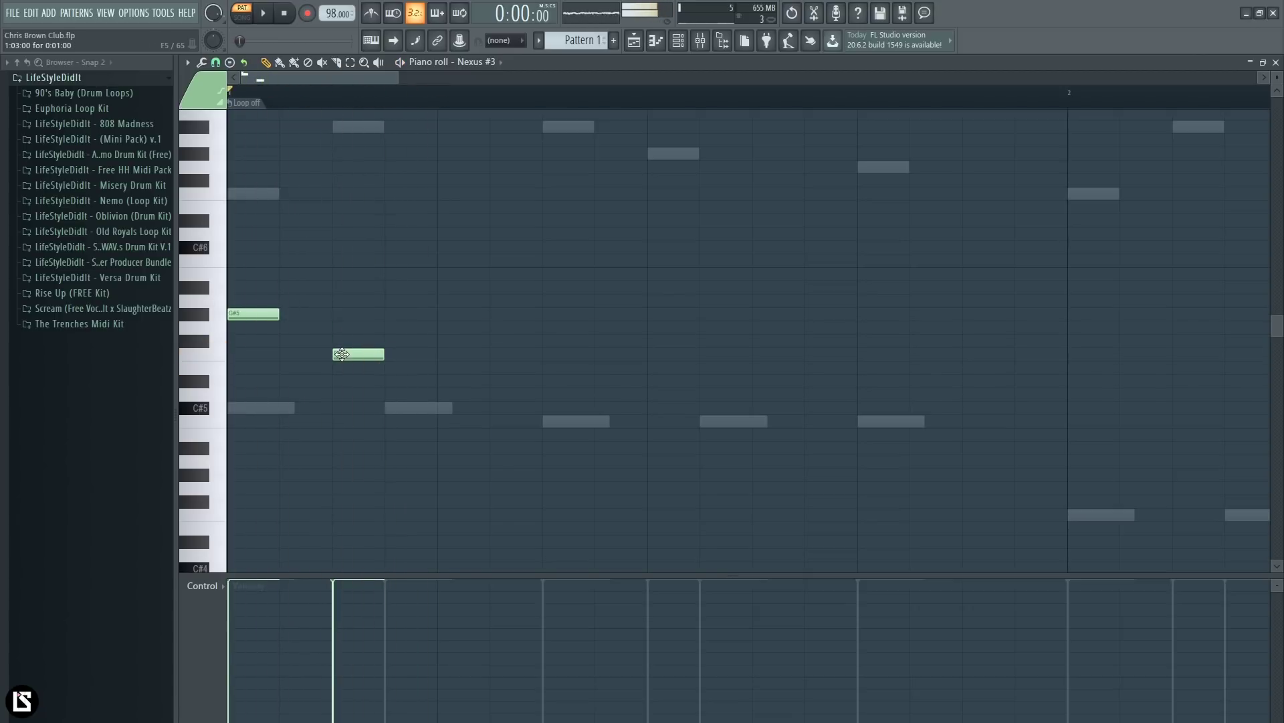
key(space)
key(space)
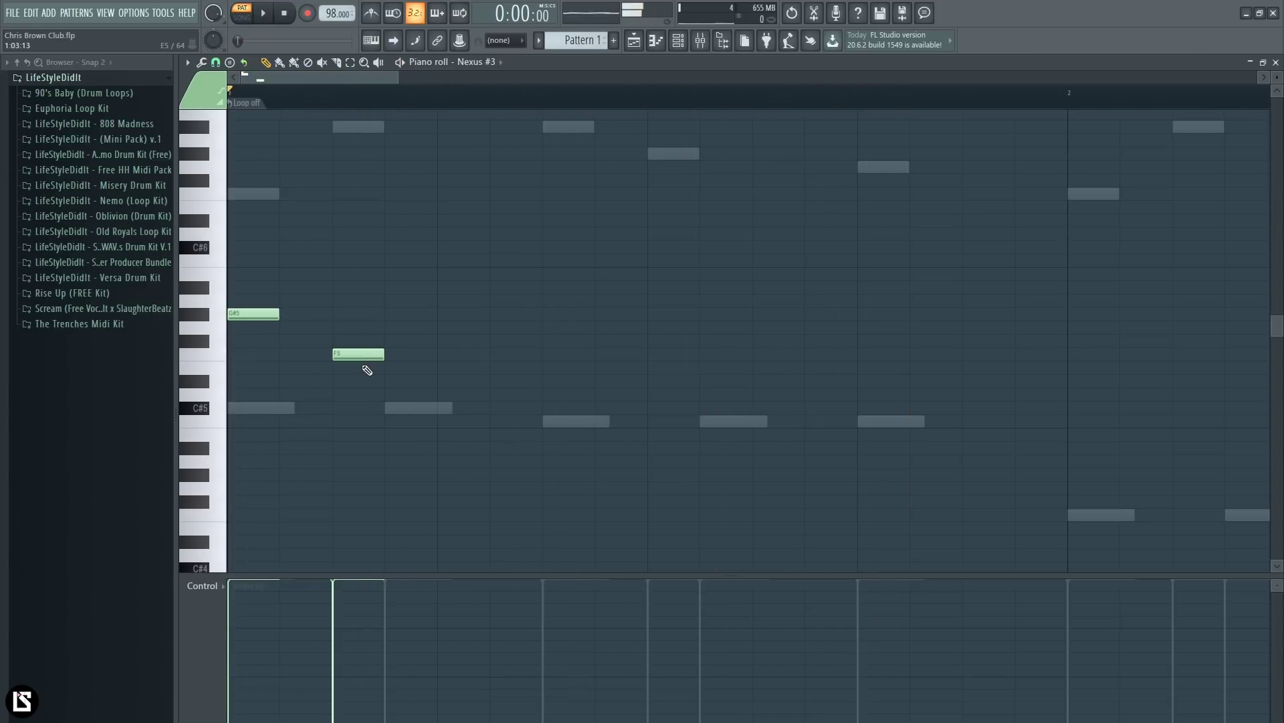
Step: Add a C5 note, settle it on step 5 of bar 1 and play the three-note phrase
key(space)
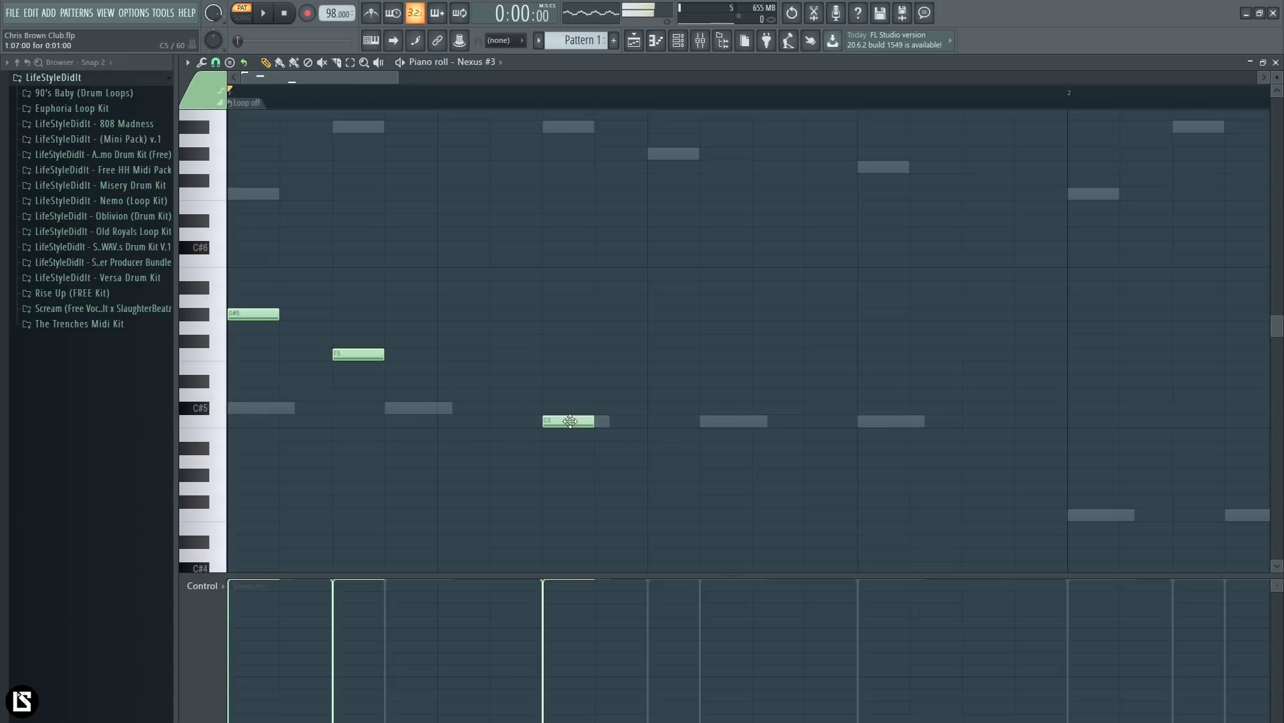
drag(578, 423, 474, 423)
key(space)
key(space)
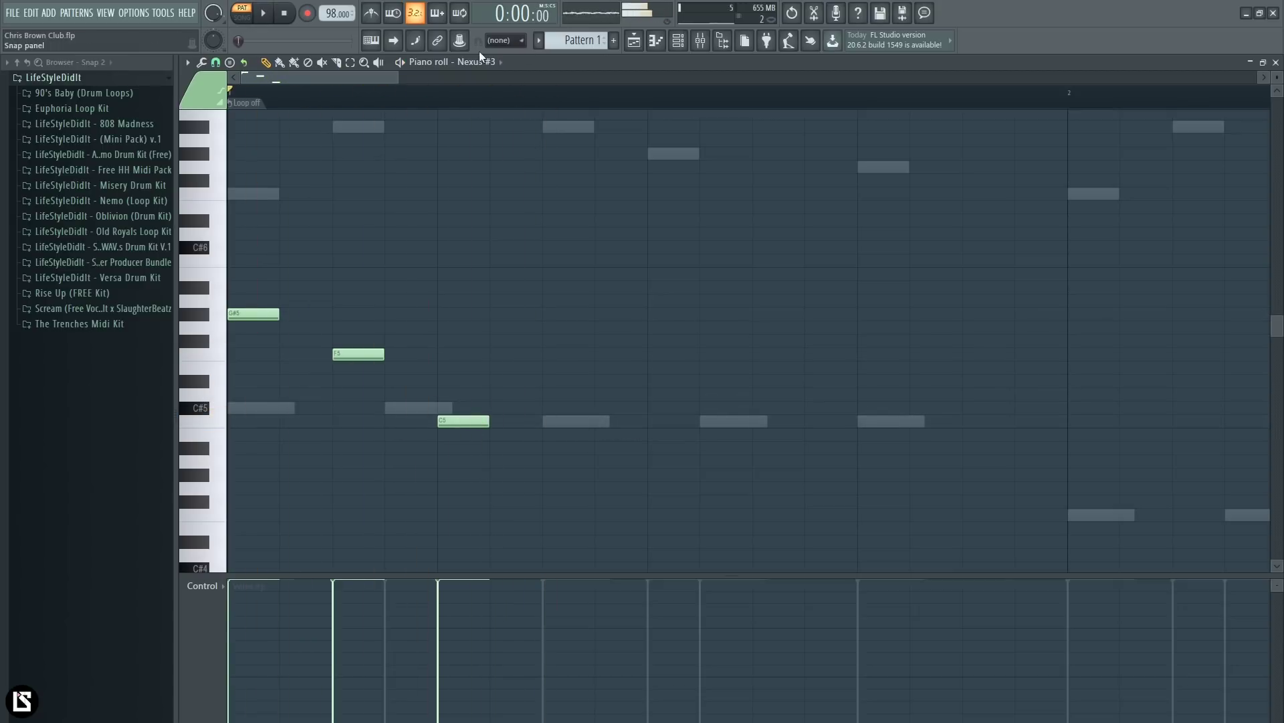
key(space)
scroll(507, 335, down, 1)
key(space)
key(space)
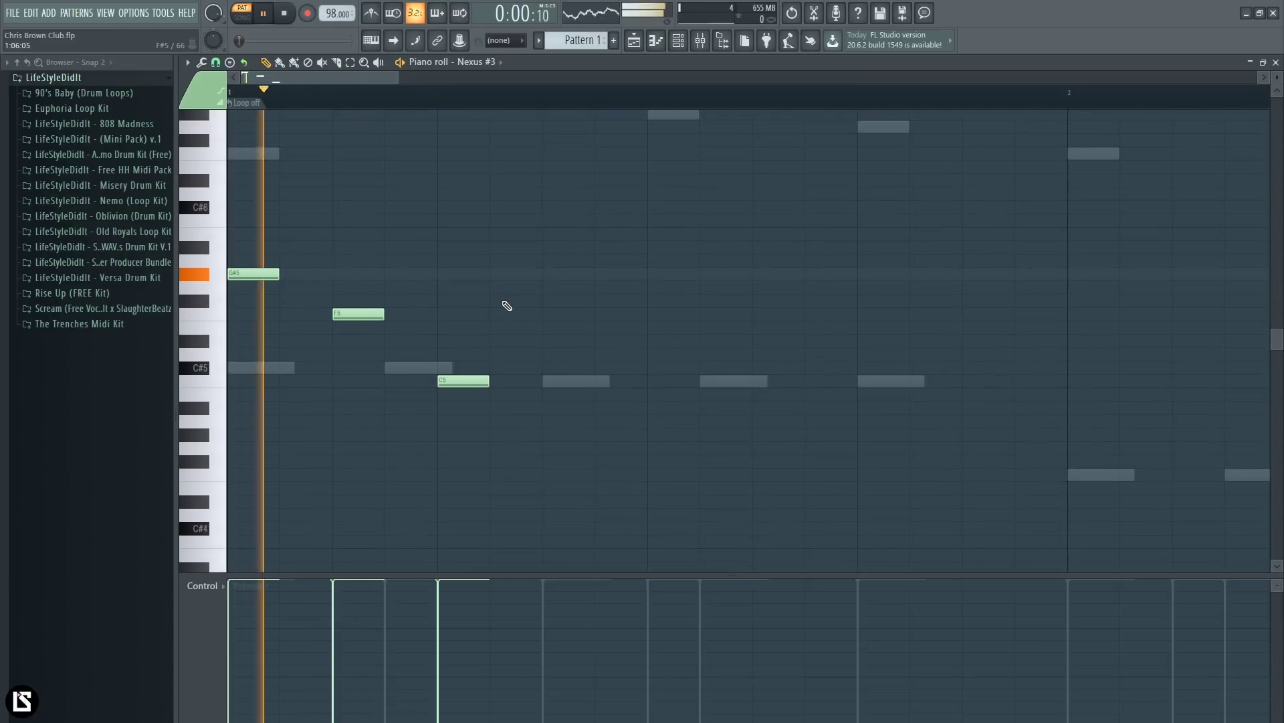
key(space)
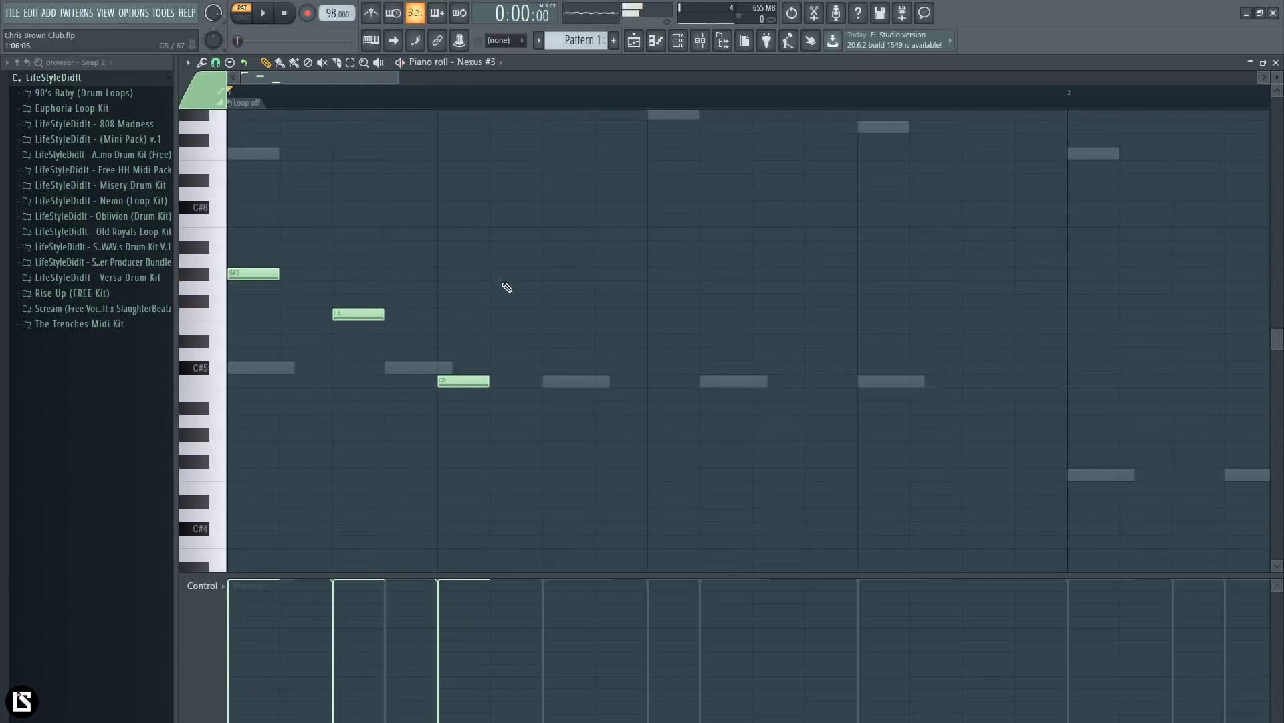
Step: Select all three notes, shorten them to 13 ticks each and play the pattern
key(ctrl+a)
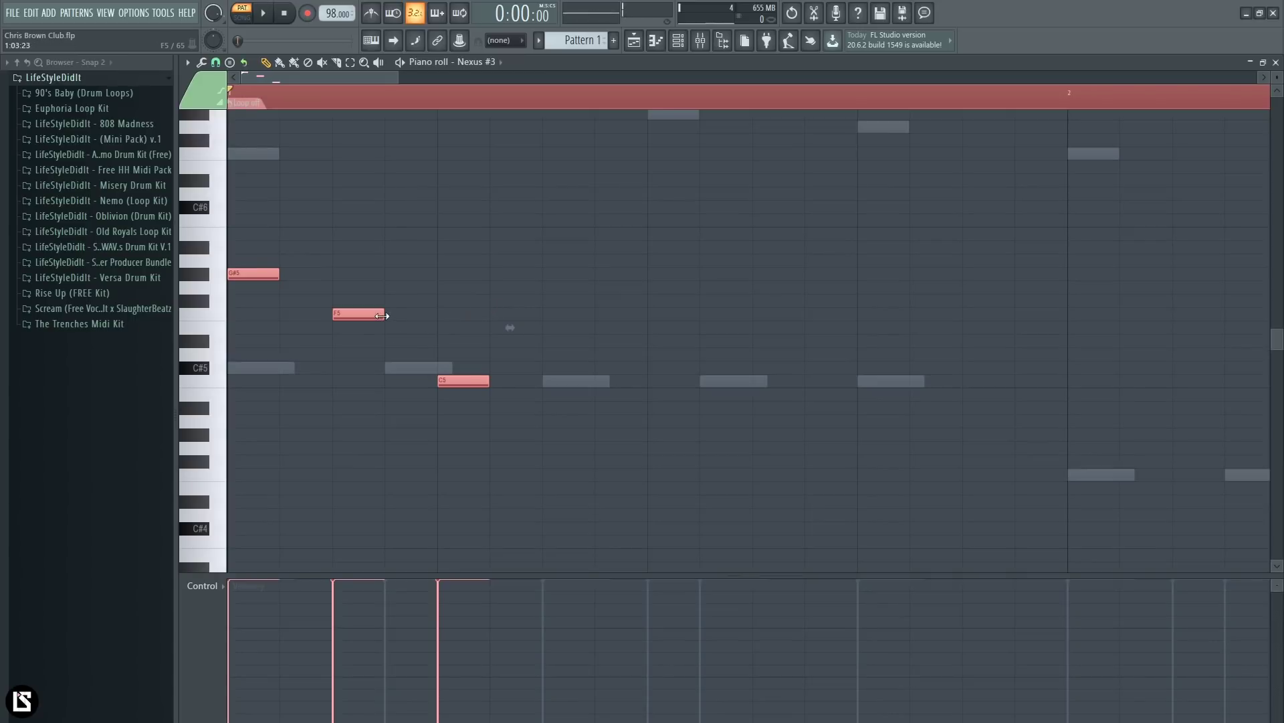
key(space)
scroll(393, 95, down, 2)
key(space)
right_click(414, 209)
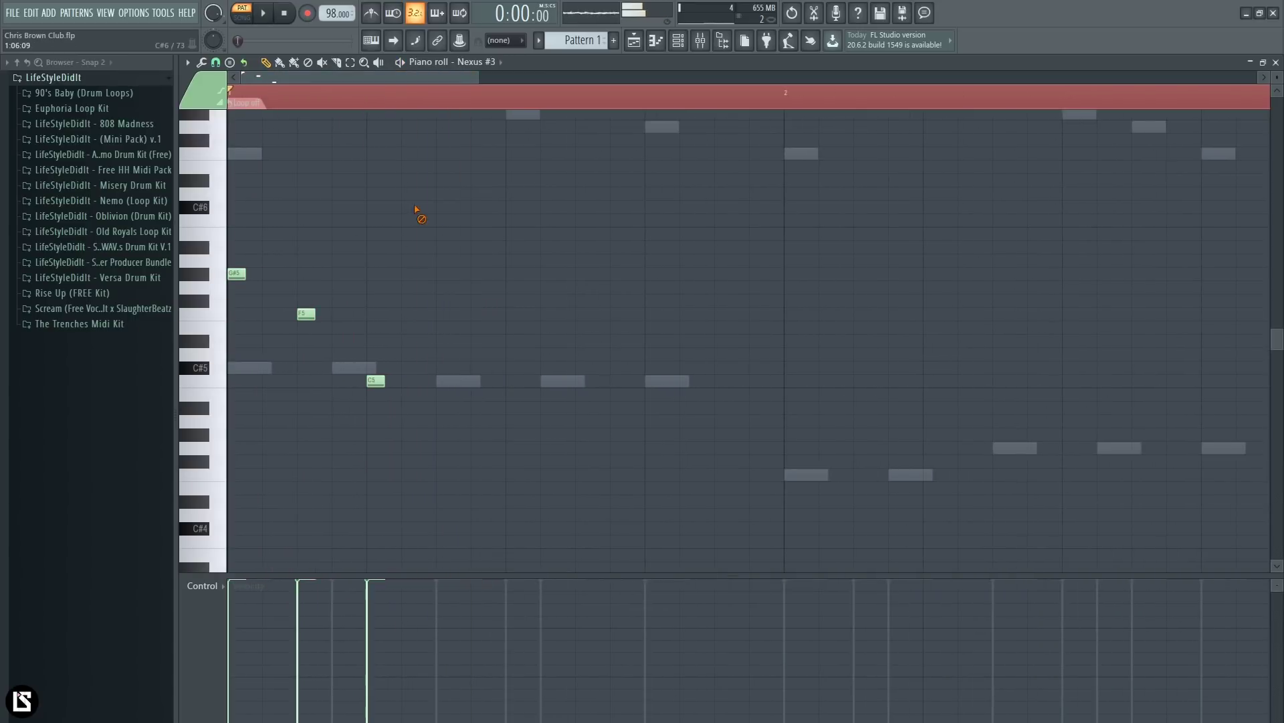
Step: Try a short G5 note on step 6, place it on step 7 of bar 1 instead and play the pattern
click(429, 288)
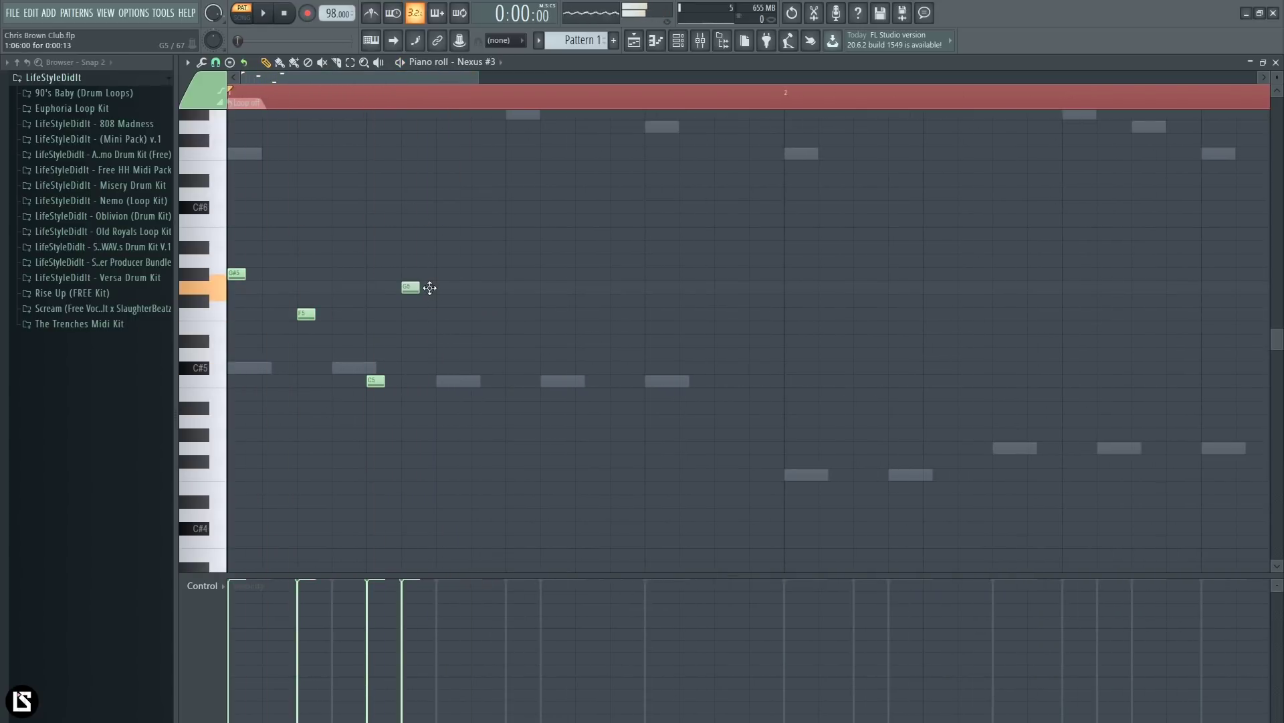
right_click(414, 289)
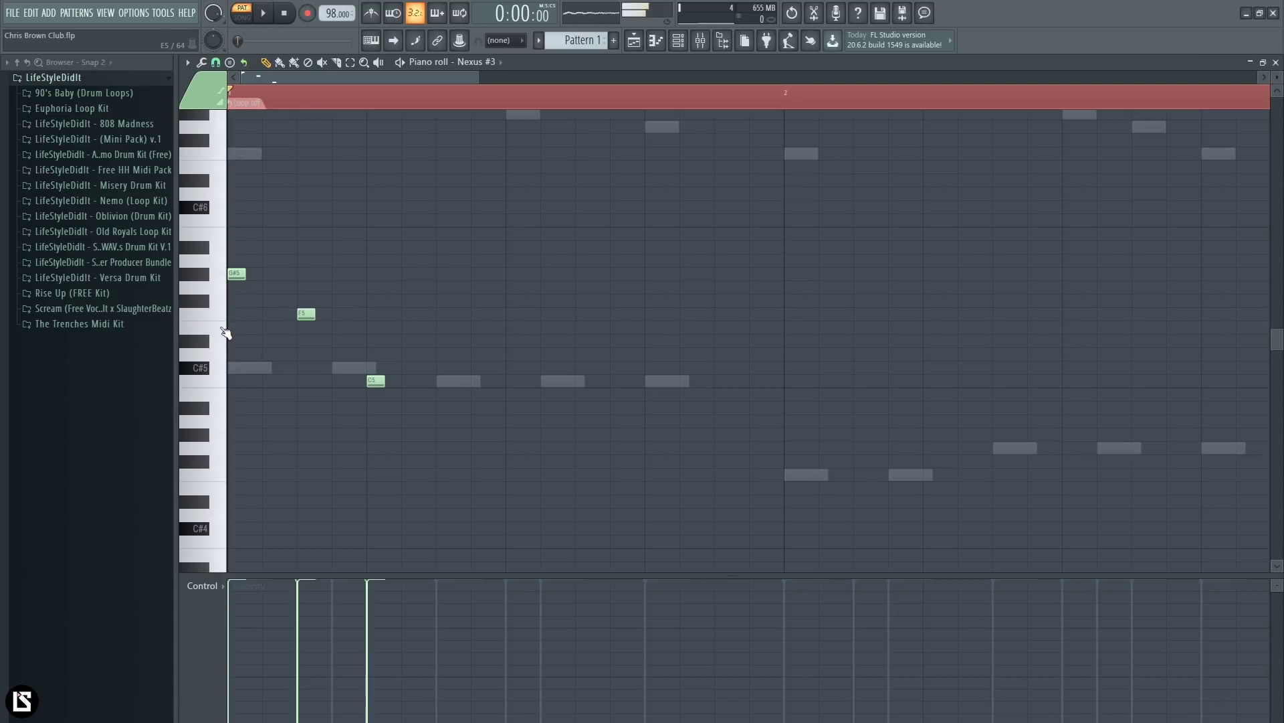
key(space)
click(412, 290)
right_click(412, 290)
click(446, 289)
scroll(502, 252, down, 3)
key(space)
key(space)
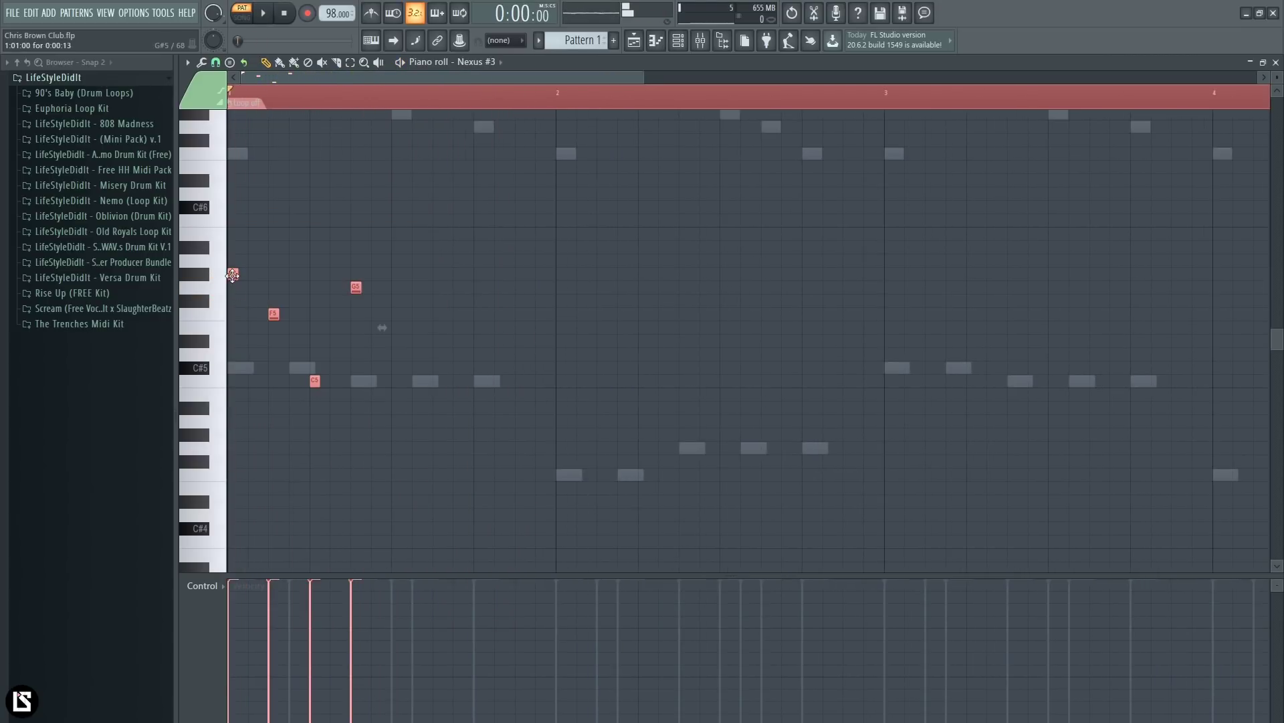
Step: Duplicate the one-bar Nexus #3 phrase until it fills four bars
key(space)
key(ctrl+b)
drag(499, 298, 553, 304)
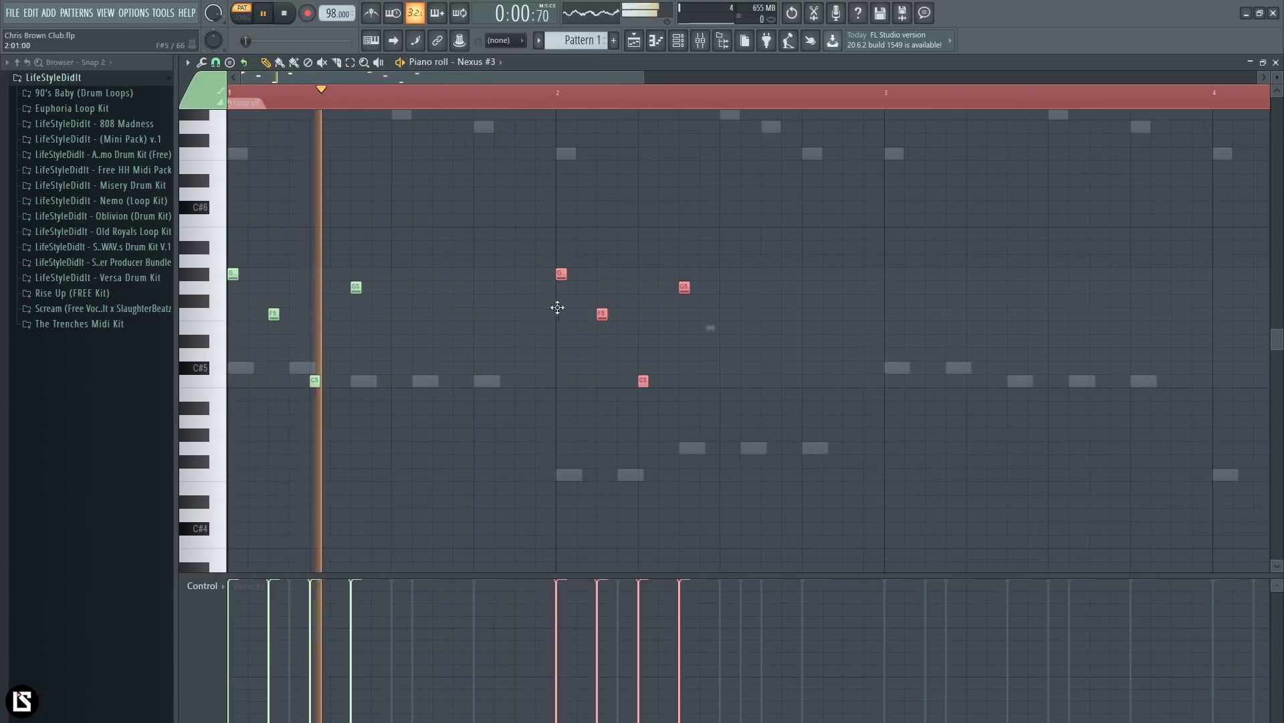
click(559, 375)
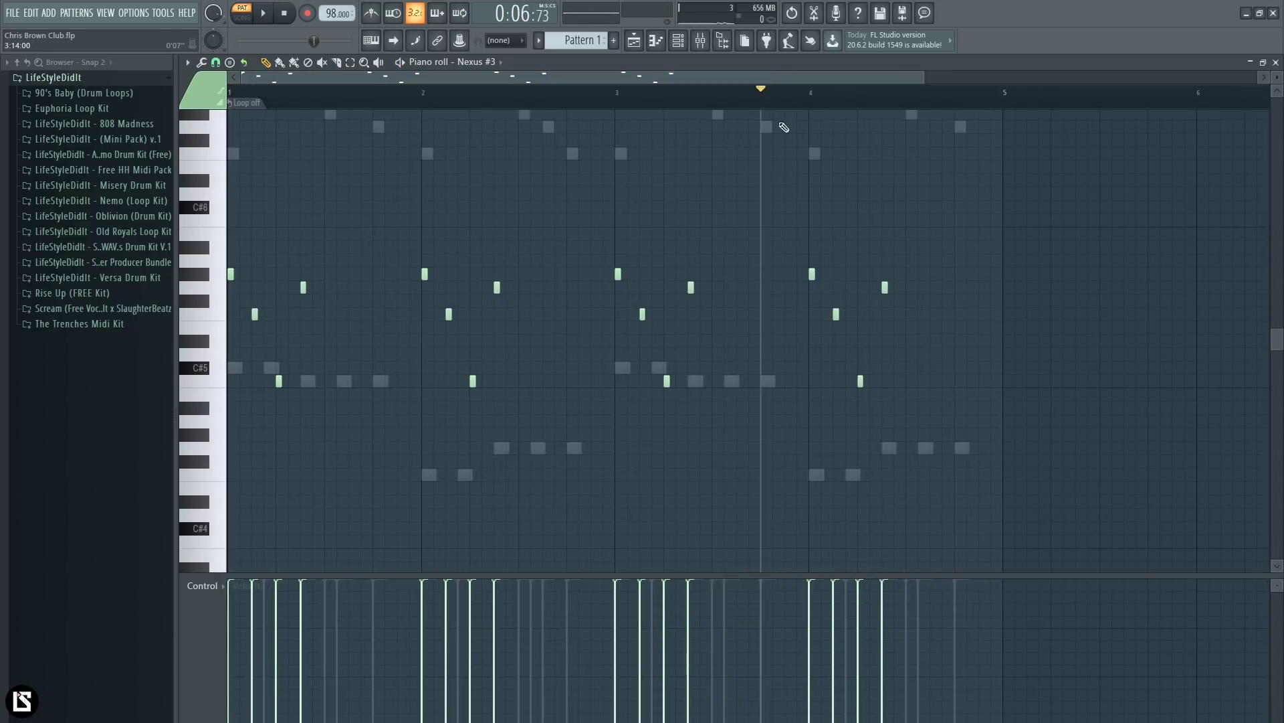
Step: Add an extra note on step 9 of bar 4, raise it to A#5 and play bar 4
scroll(837, 109, down, 1)
scroll(837, 109, up, 2)
key(space)
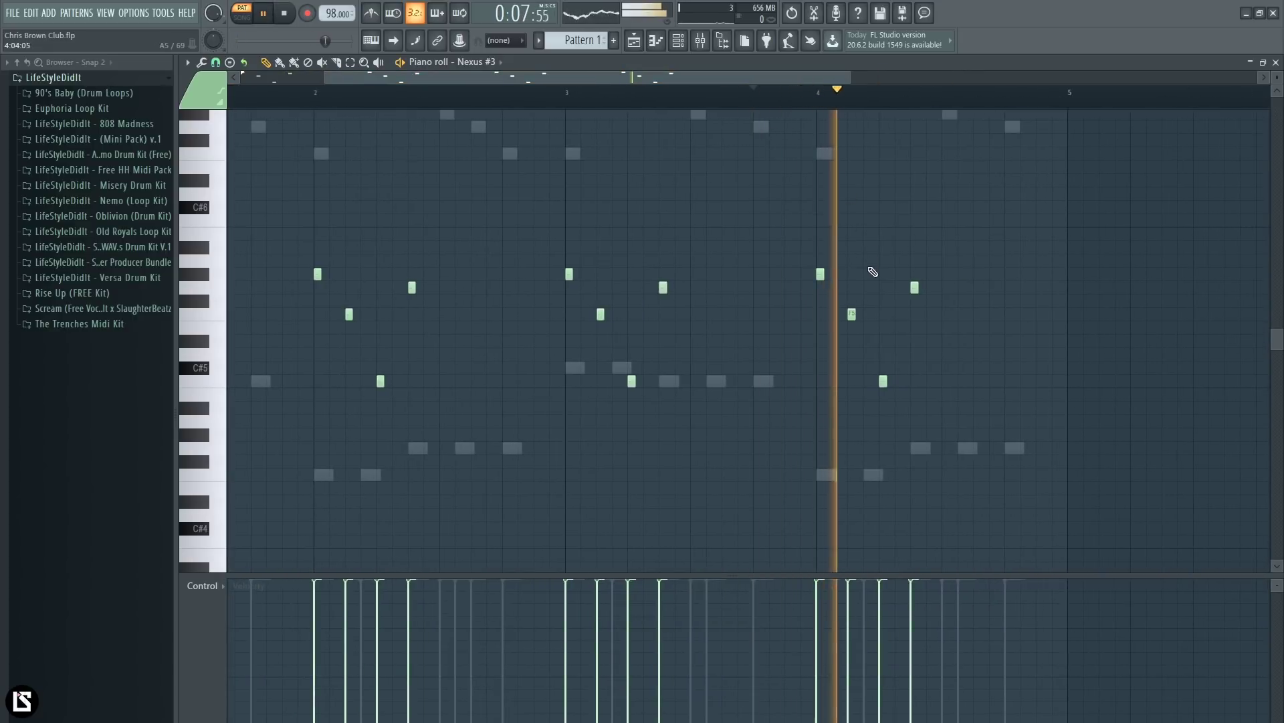
key(space)
click(931, 260)
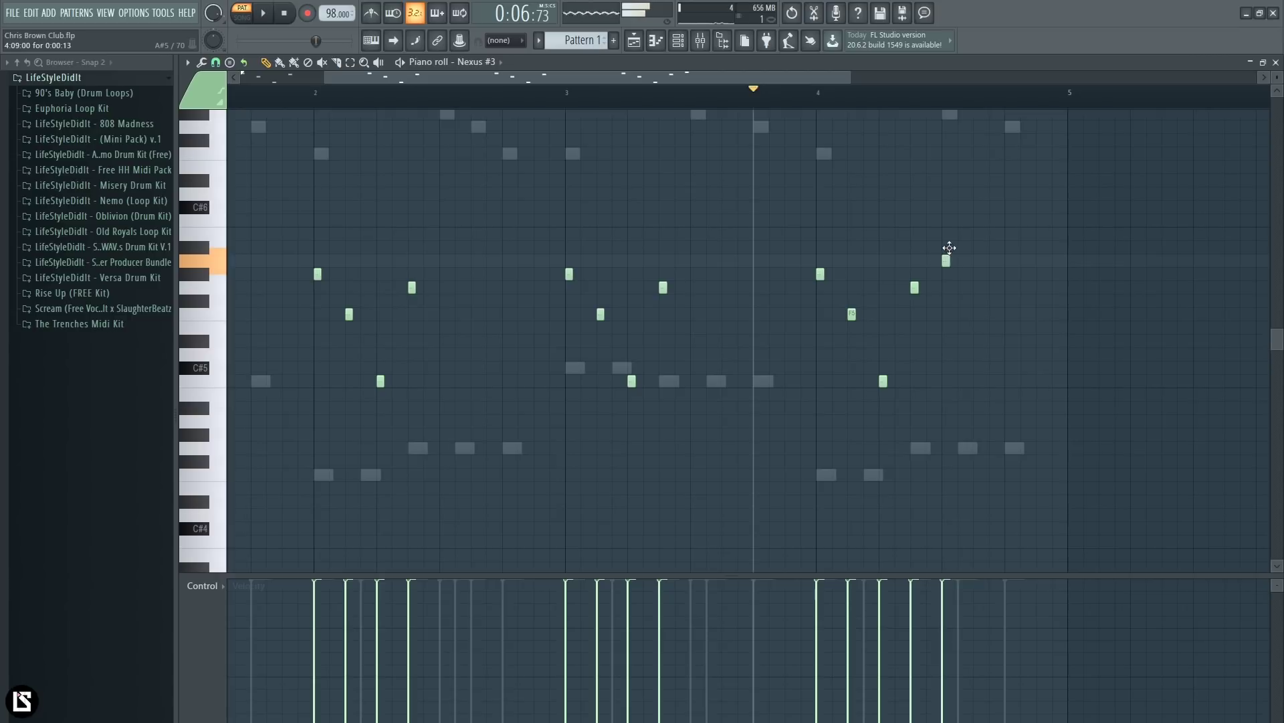
key(space)
scroll(806, 78, up, 1)
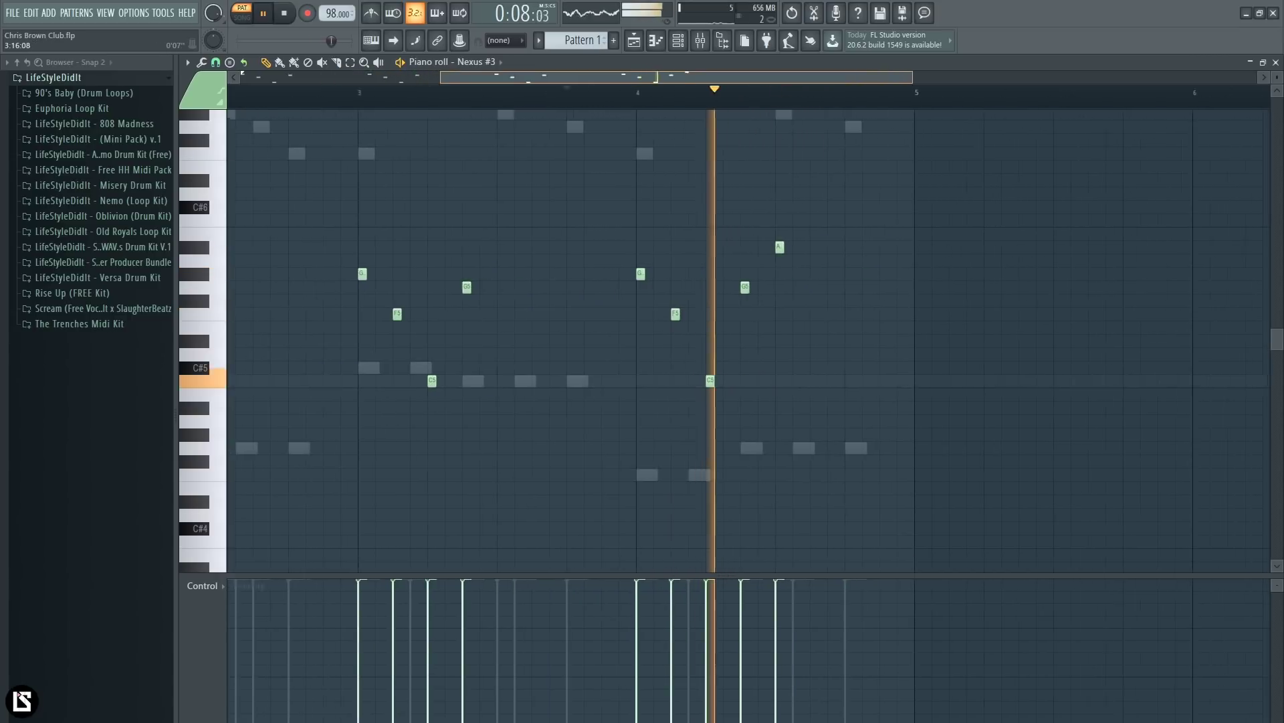
Step: Move the A#5 to step 7 of bar 4 in place of the G5, and add a closing G5 on step 13
key(space)
drag(774, 249, 741, 249)
key(space)
right_click(738, 287)
key(space)
click(843, 287)
key(space)
scroll(731, 98, down, 1)
Step: Deselect the melody notes, show the channel rack, adjust the Nexus #3 channel volume and play the pattern
key(ctrl+a)
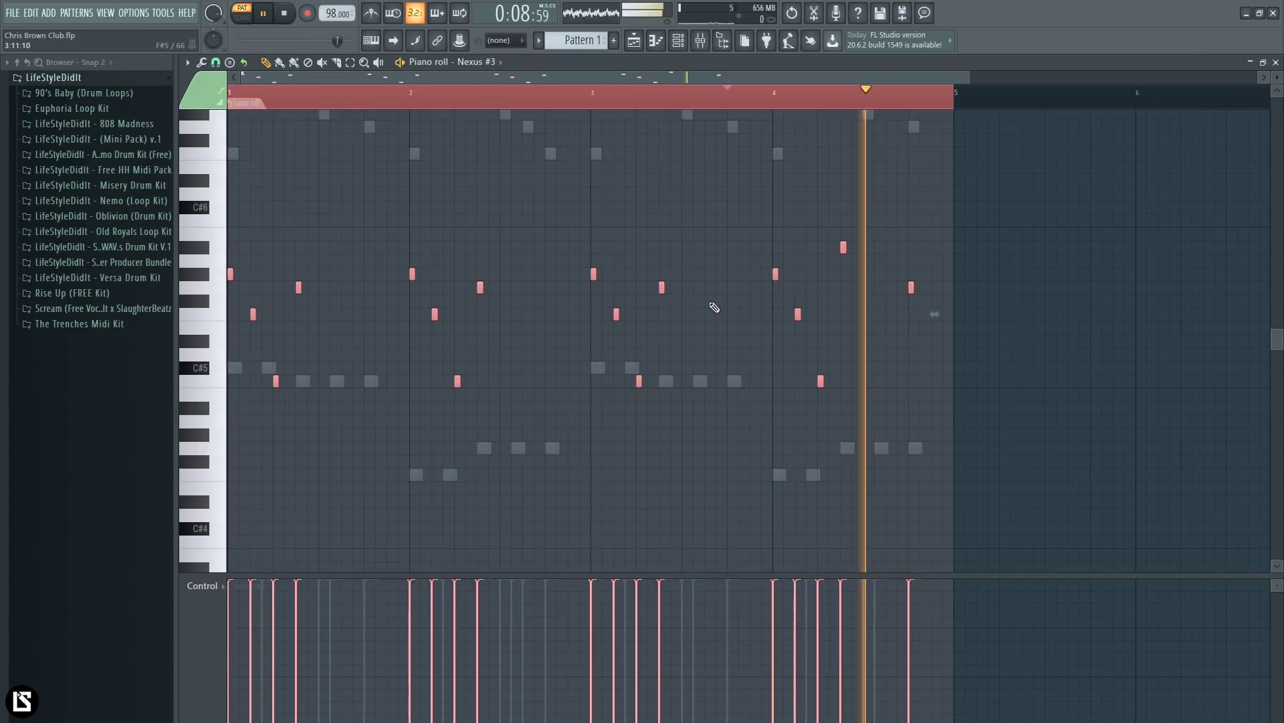
key(ctrl+d)
click(680, 42)
drag(395, 298, 384, 303)
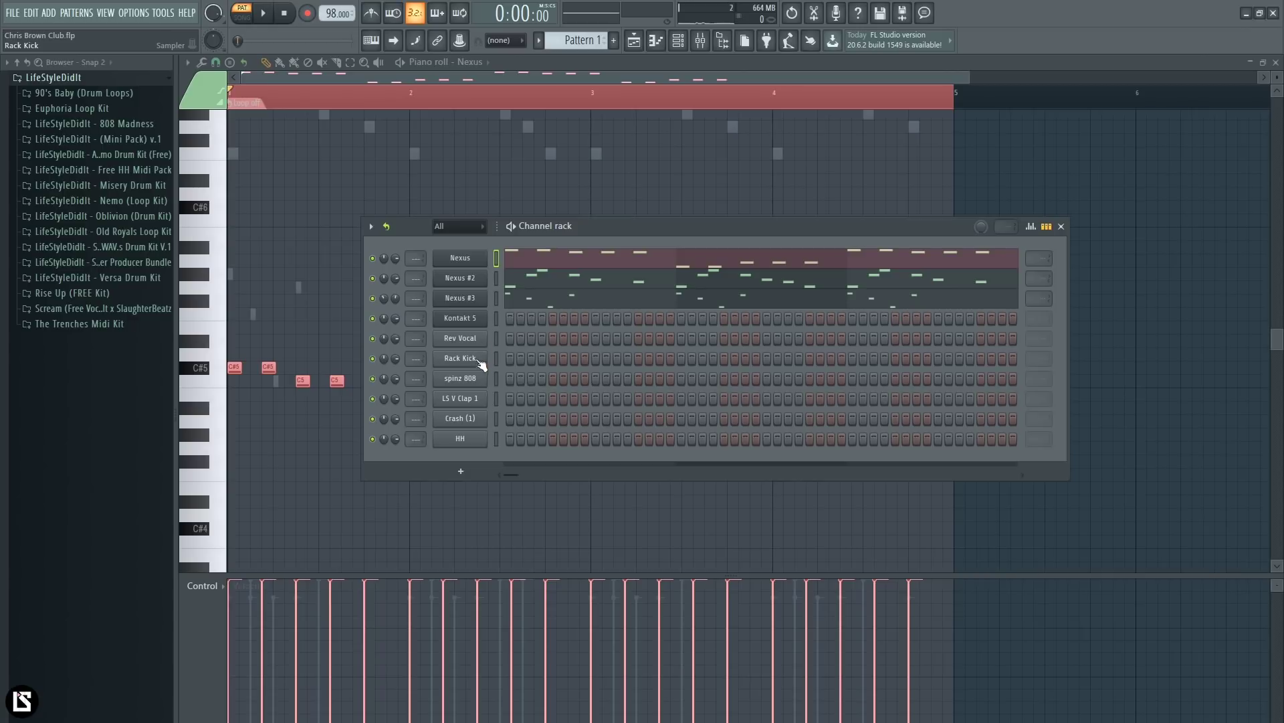
key(space)
Step: Program LS V Clap 1 on every eighth step starting from step 5 and play the pattern
click(555, 400)
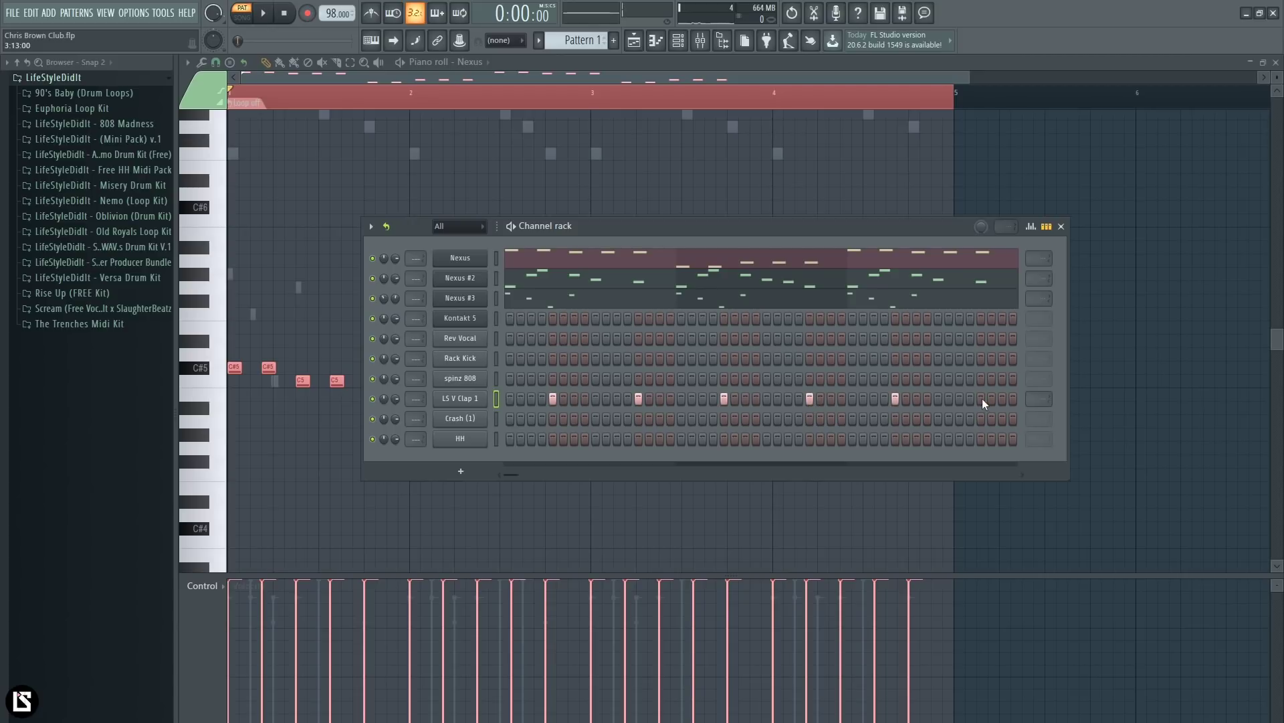
key(space)
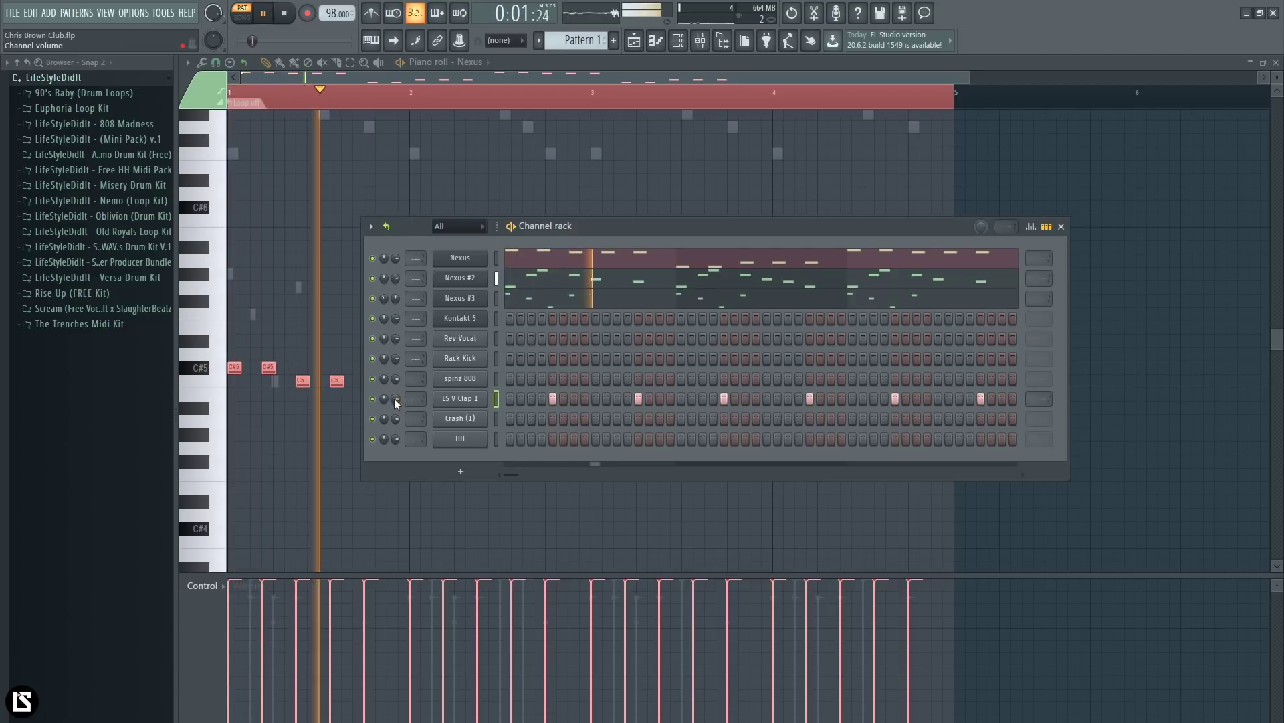
key(space)
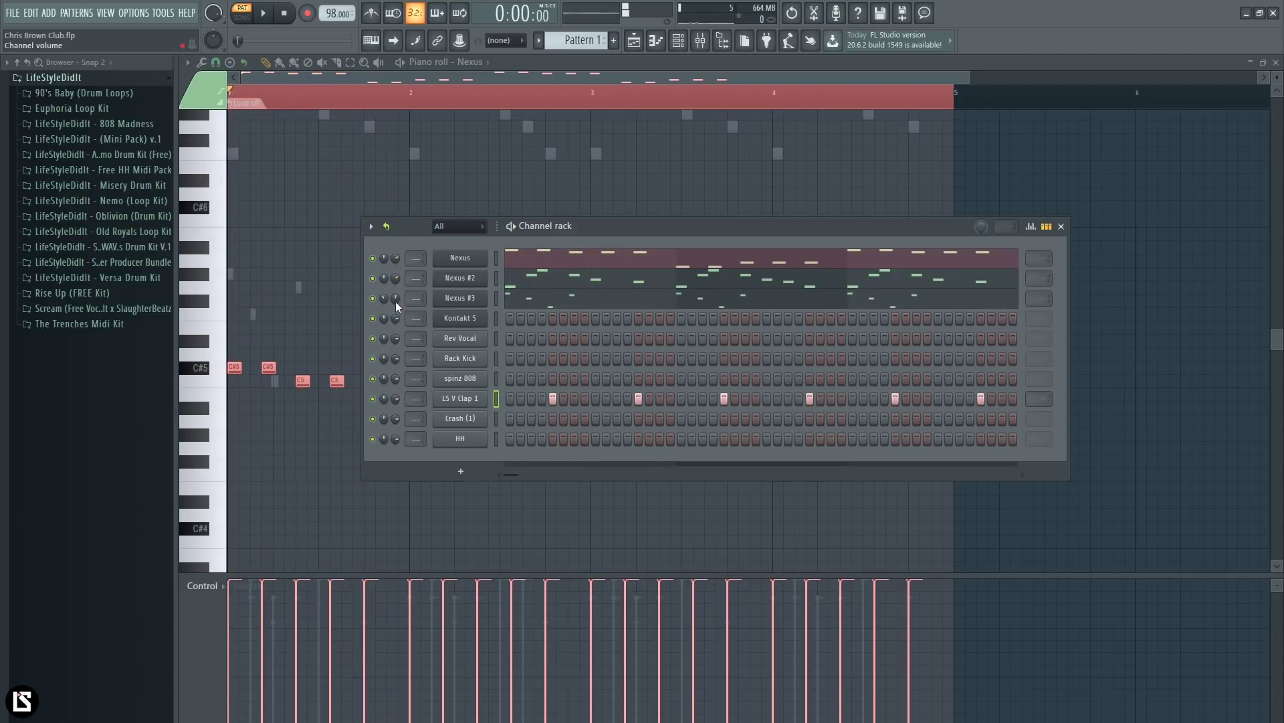
key(space)
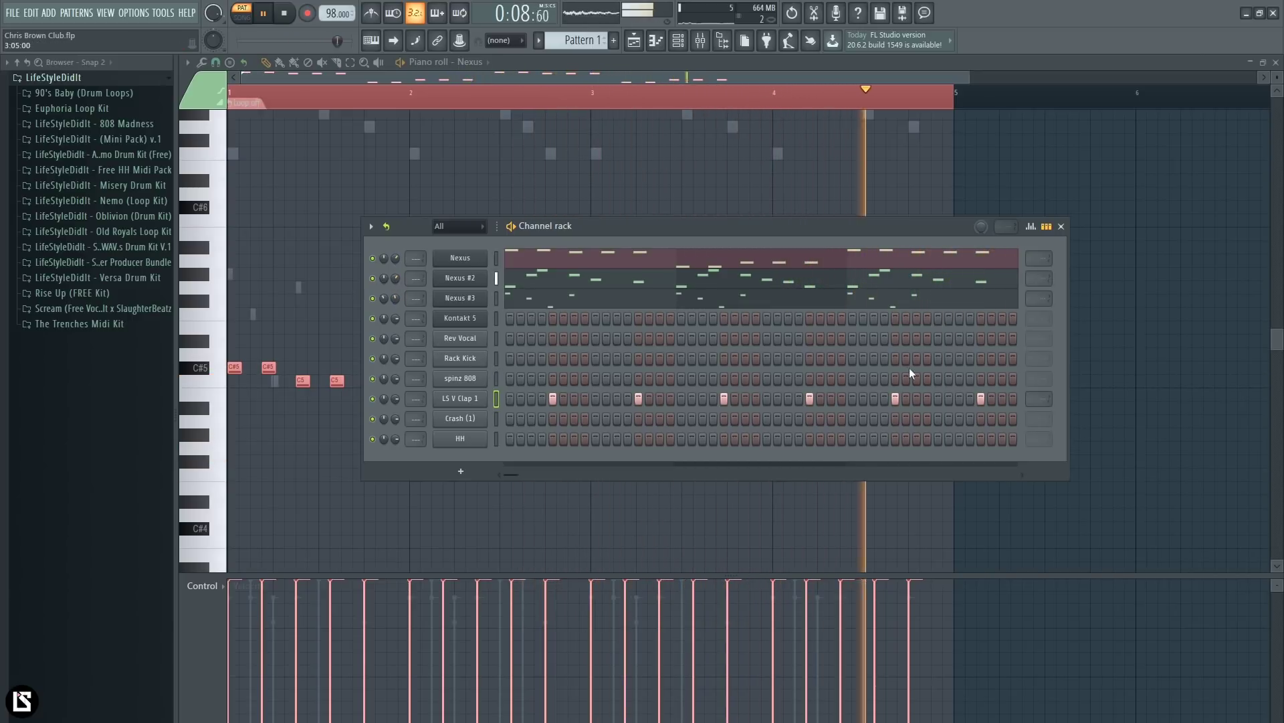
Step: Fill the HH channel on every second step and set its volume to 48% during playback
key(space)
right_click(467, 446)
click(674, 483)
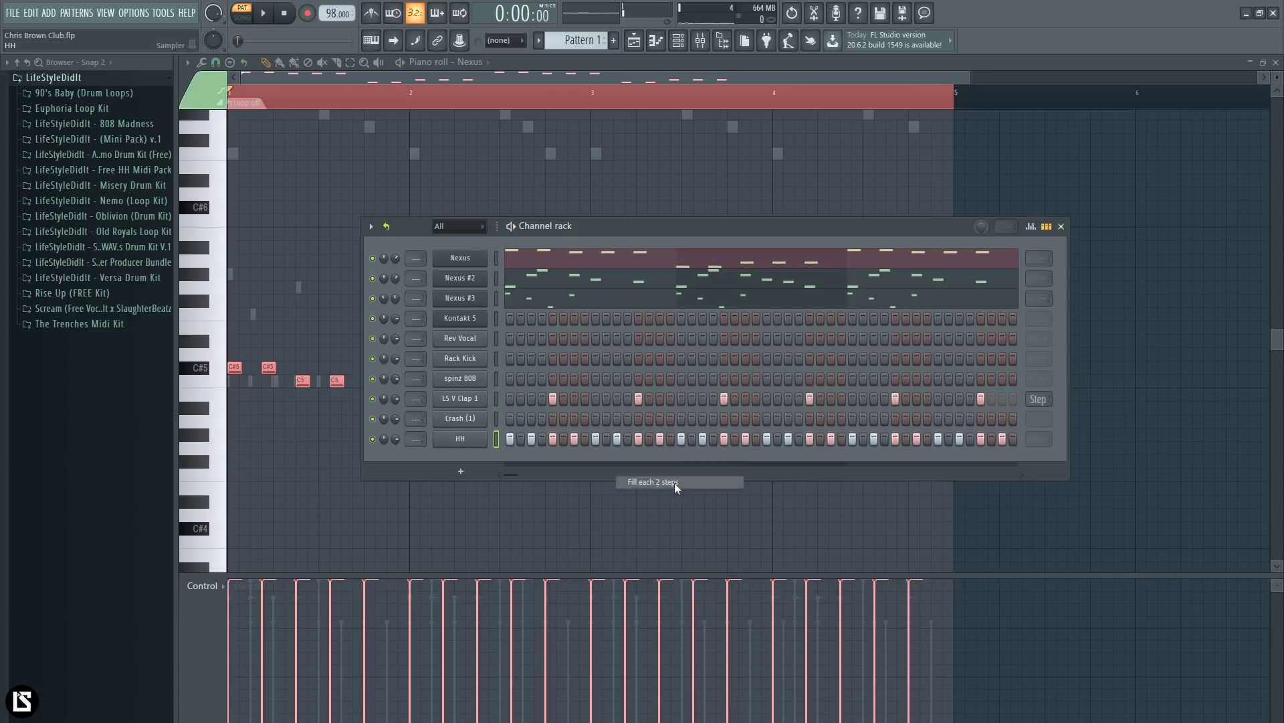
key(space)
scroll(394, 438, down, 3)
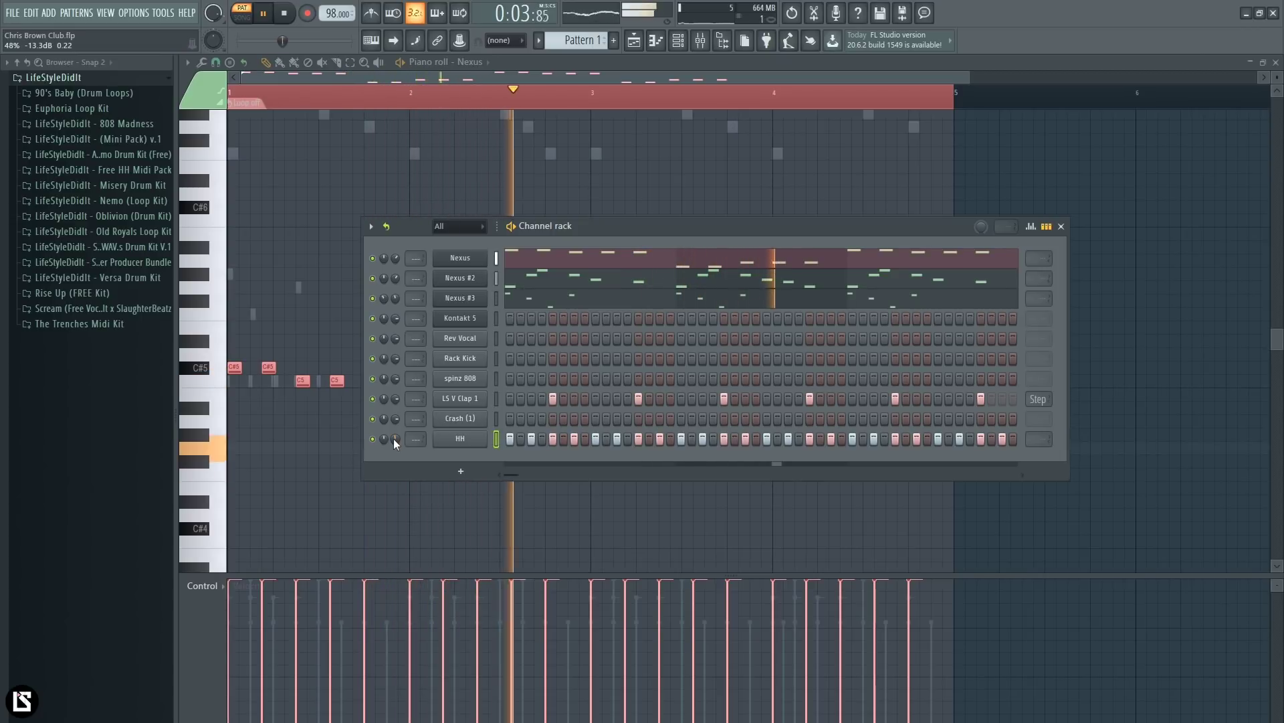
key(space)
Step: Check the EXHALE vocal sound loaded in the Kontakt 5 instrument and close its window
click(471, 320)
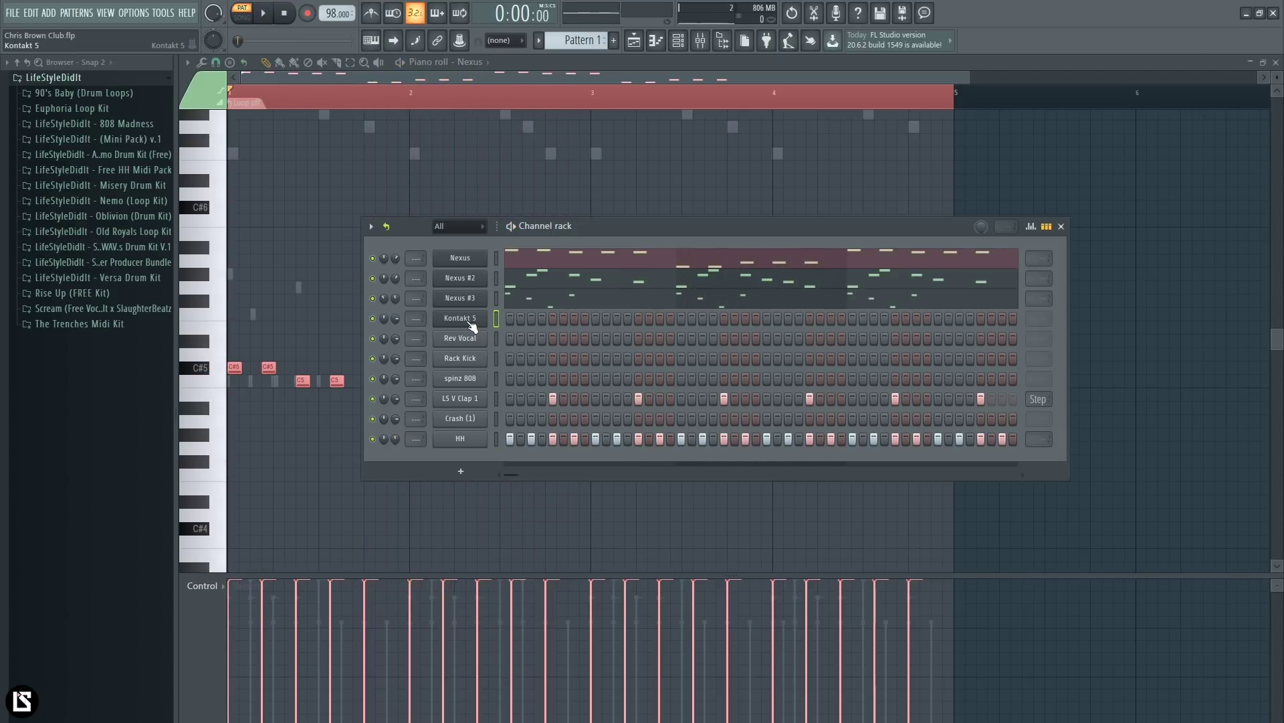
click(473, 323)
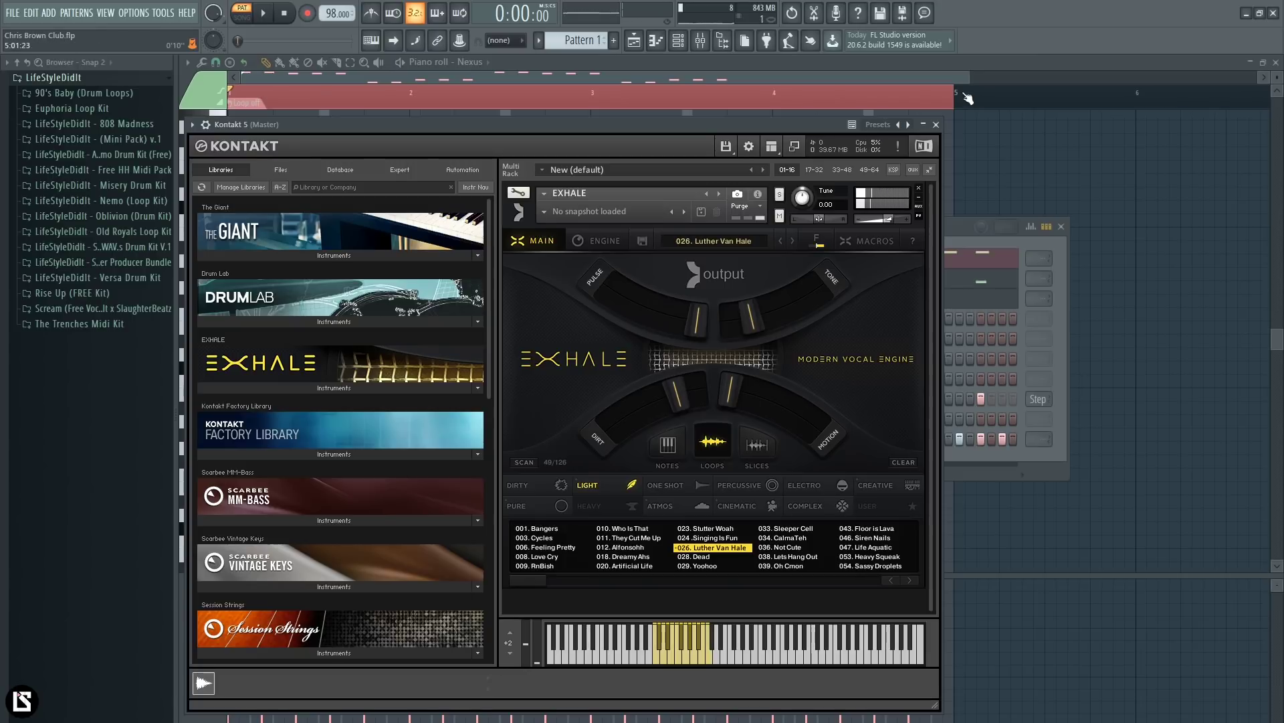
click(937, 125)
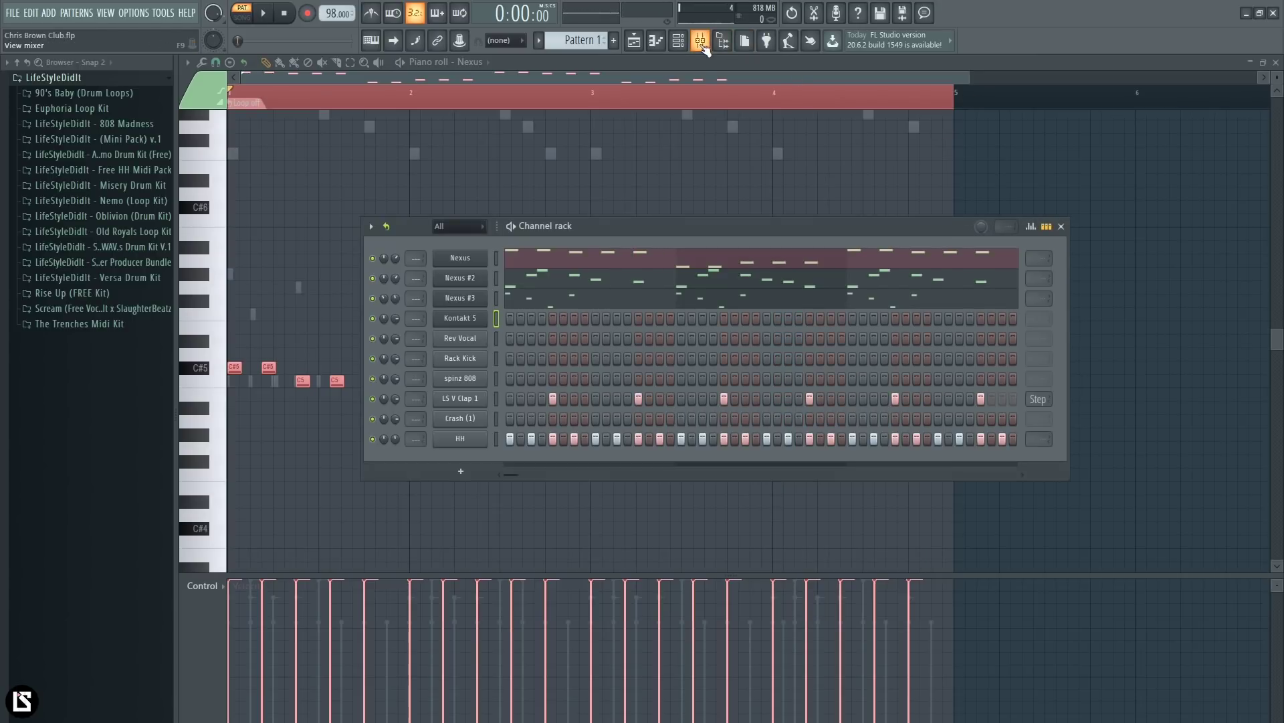
Step: Rename the Kontakt 5 channel as Vocal and route it to mixer track 7
shift+click(477, 323)
text(Voc)
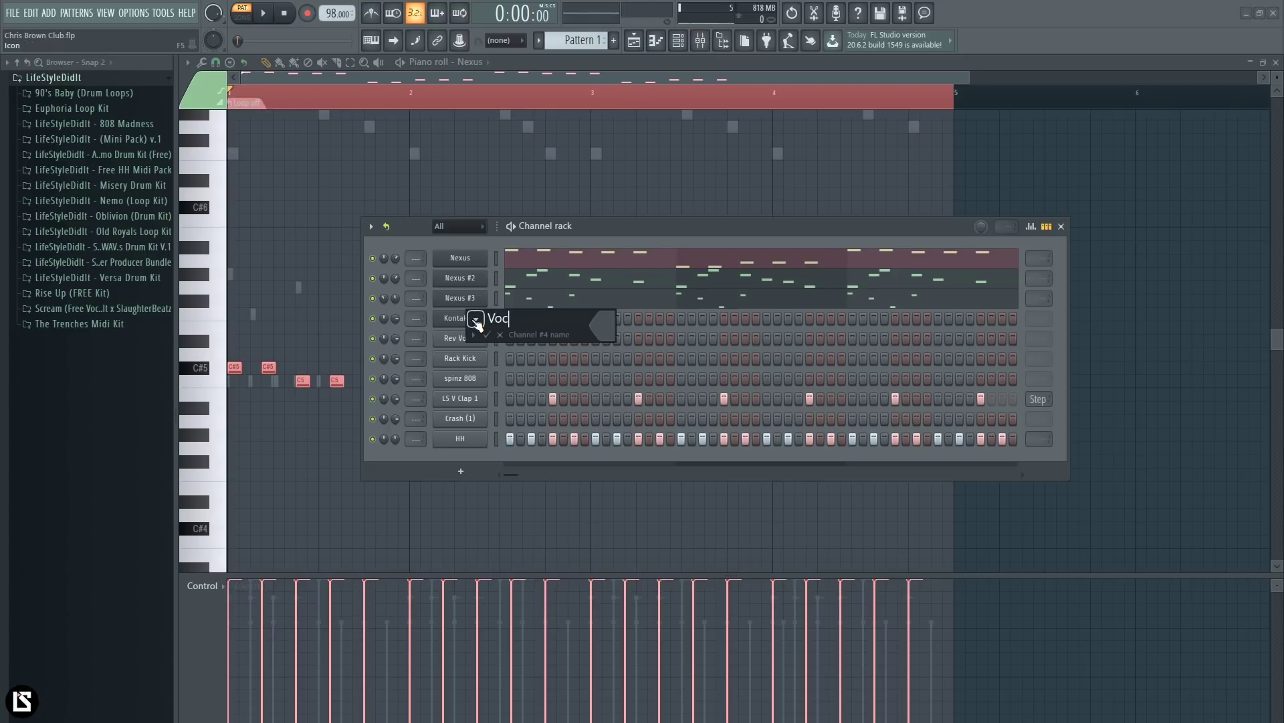
text(al)
key(Return)
click(694, 51)
click(660, 223)
right_click(659, 223)
mouse_move(736, 262)
click(830, 262)
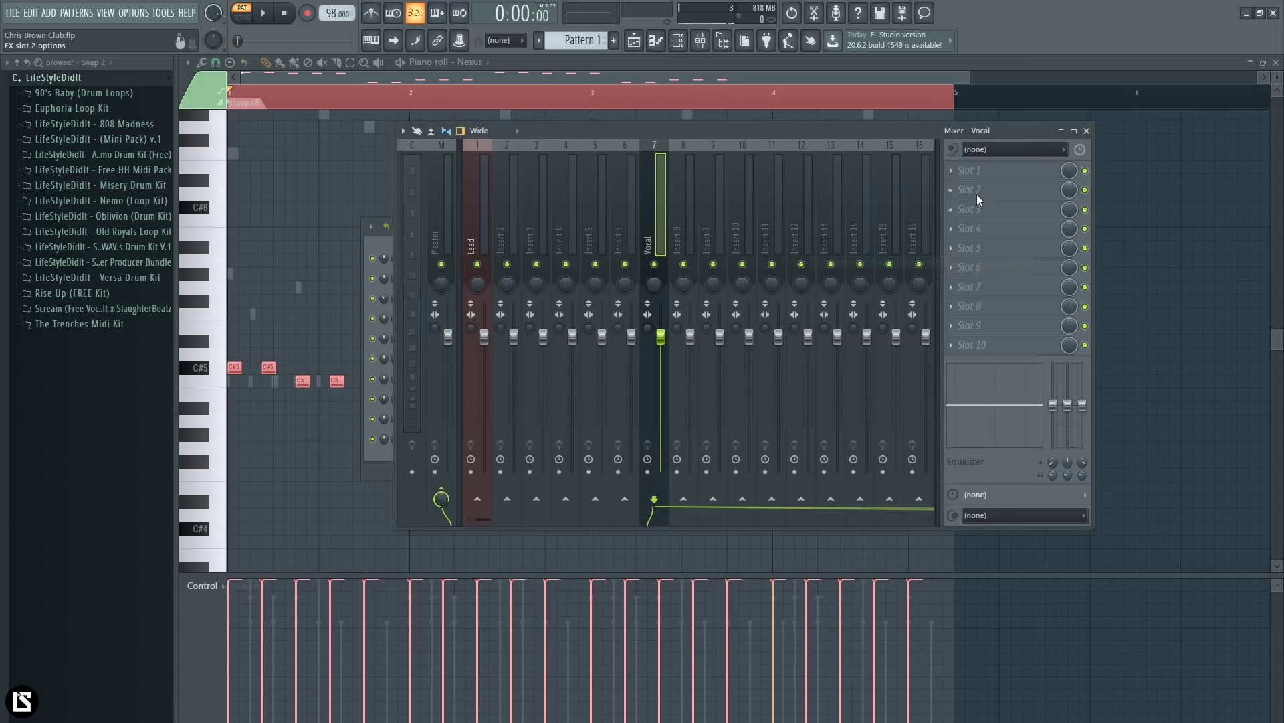
Step: Load Fruity Parametric EQ 2 in slot 2 of the Vocal track and pull its lowest and highest bands down
click(977, 191)
mouse_move(1108, 304)
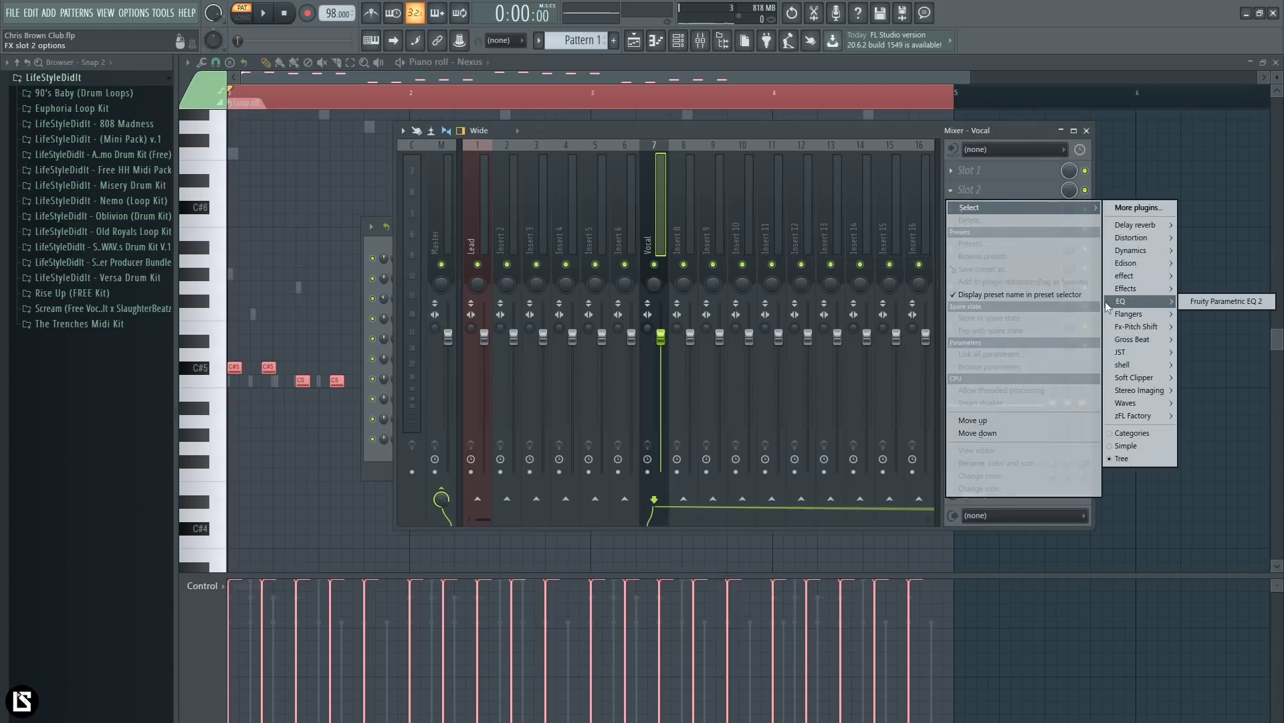
click(1227, 301)
drag(265, 250, 276, 309)
drag(444, 250, 467, 308)
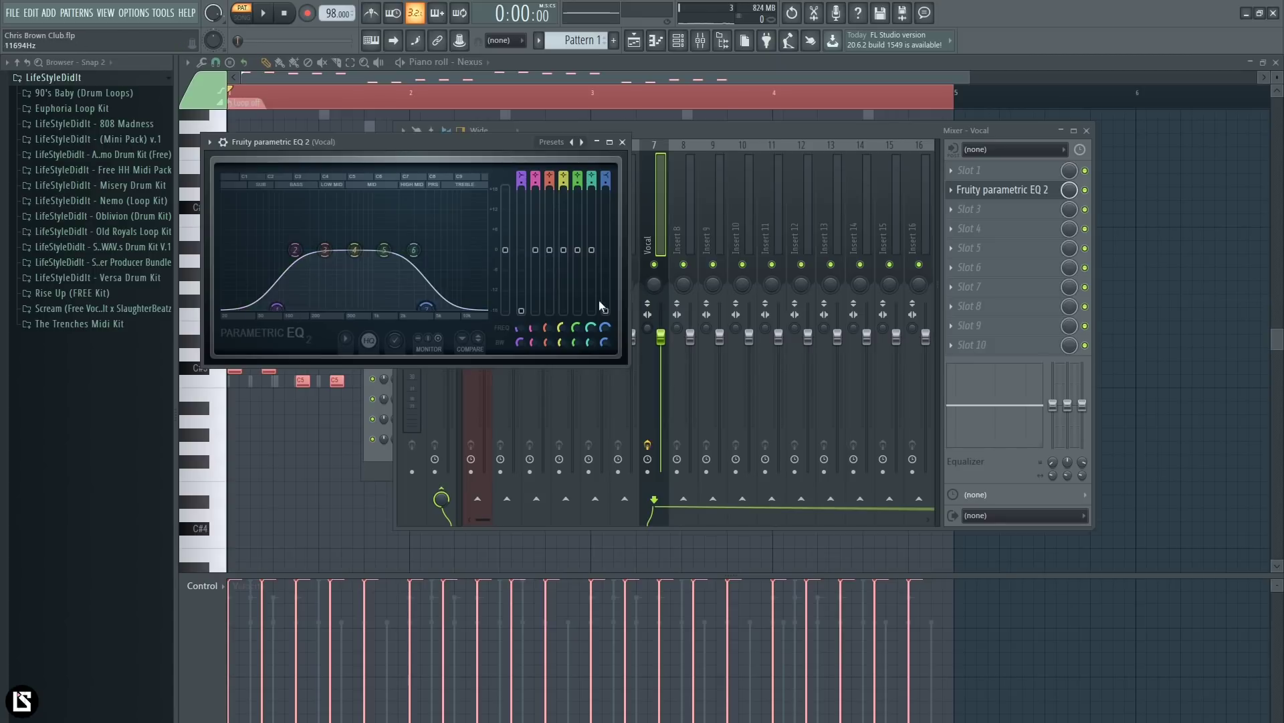
Step: Add a delay reverb effect in slot 3 of the Vocal mixer track
click(1004, 208)
mouse_move(1137, 244)
click(1217, 282)
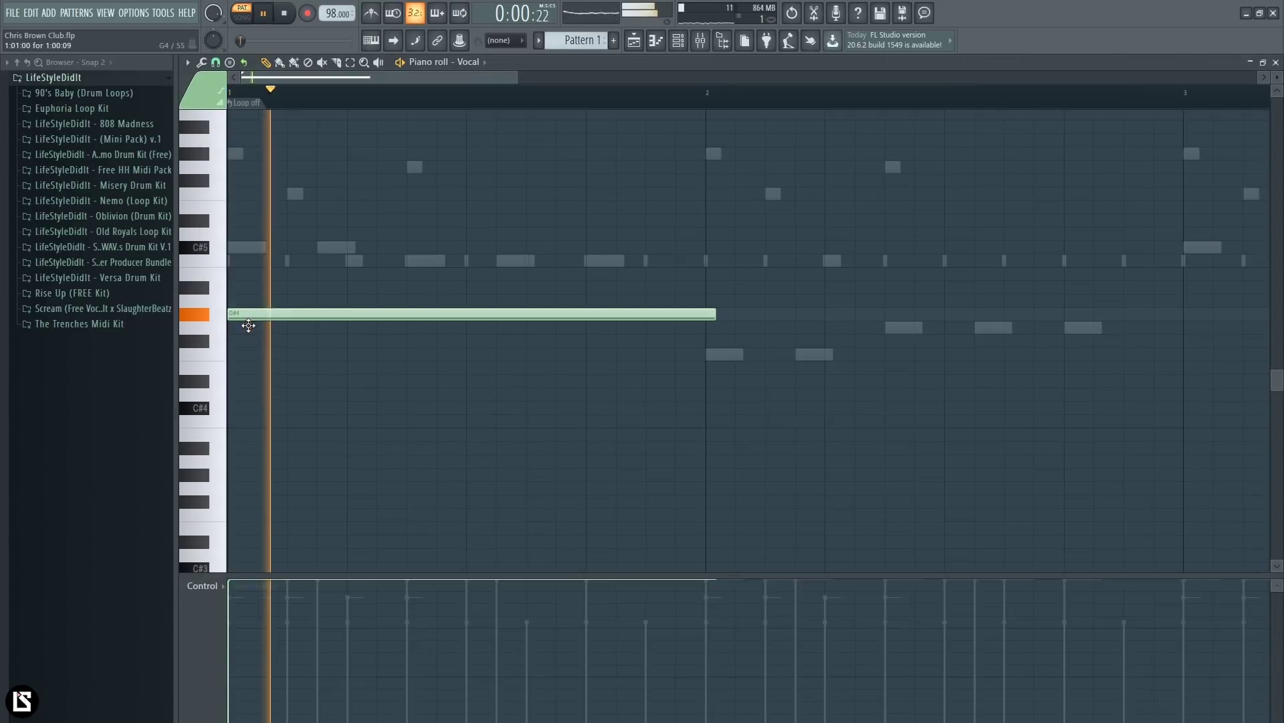
Step: Move the bar 1 vocal note to G4 and add a one-bar A#4 note at the start of bar 3
key(space)
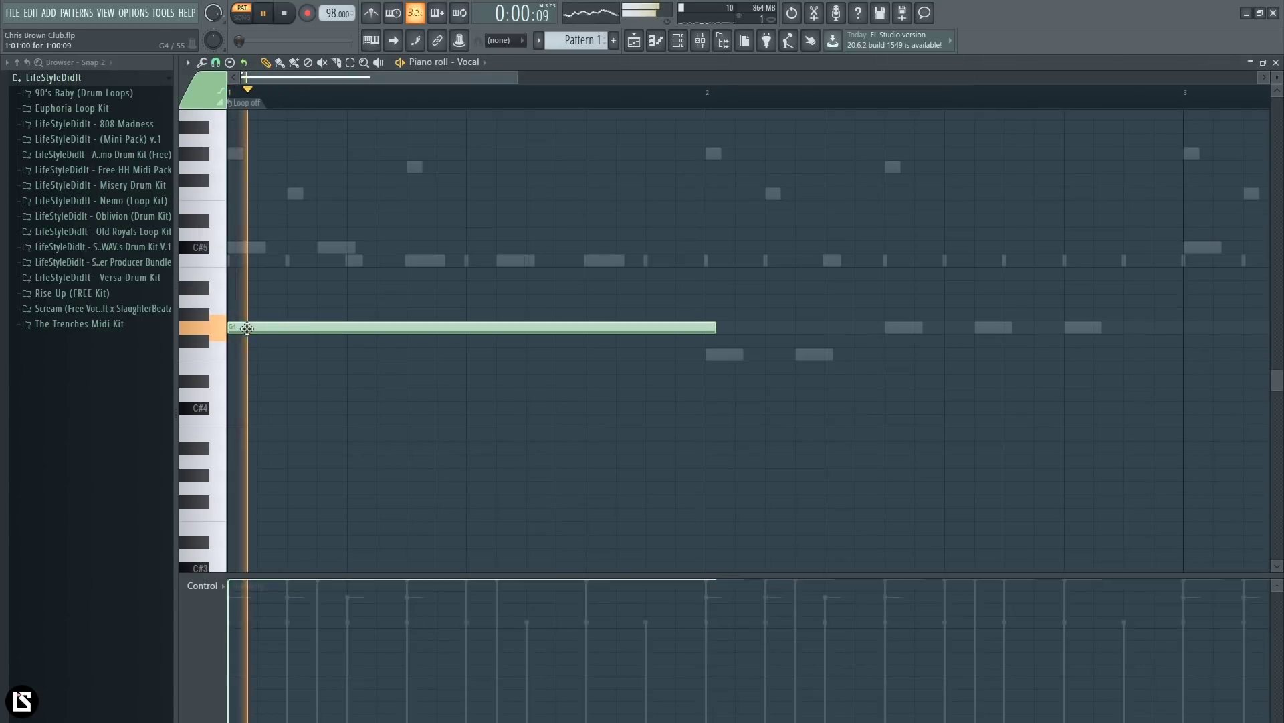
key(space)
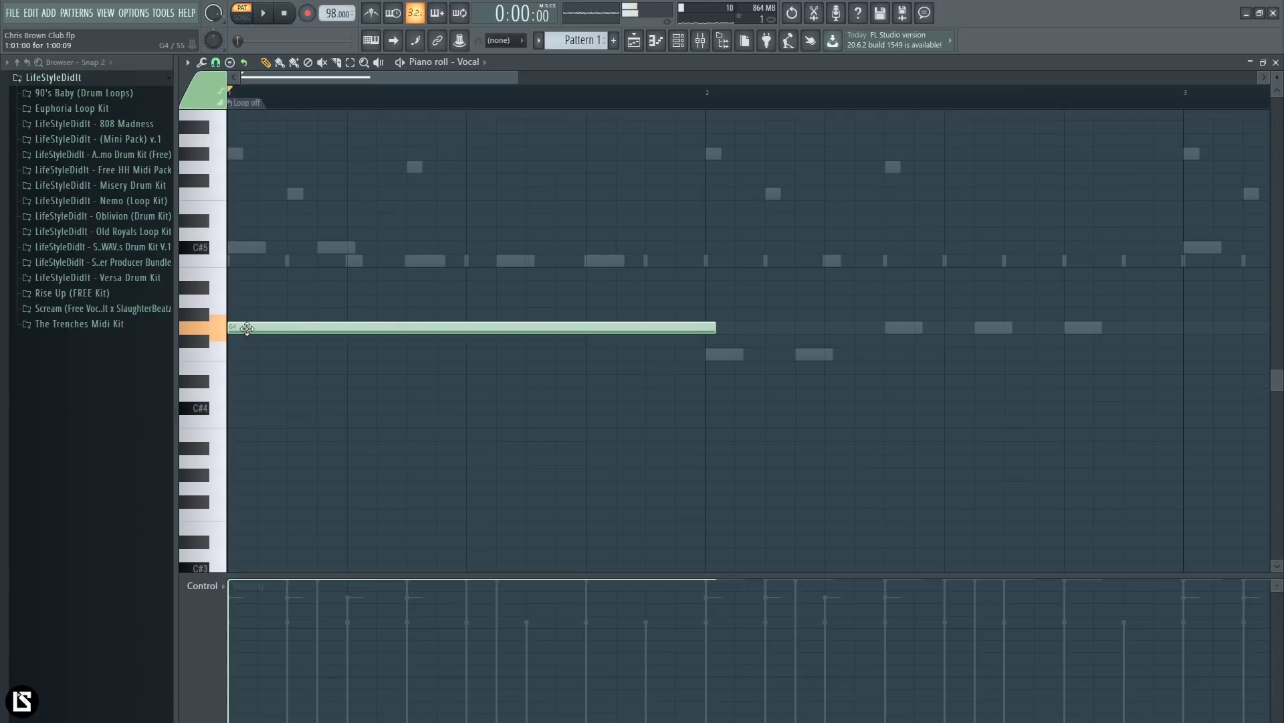
scroll(336, 97, down, 3)
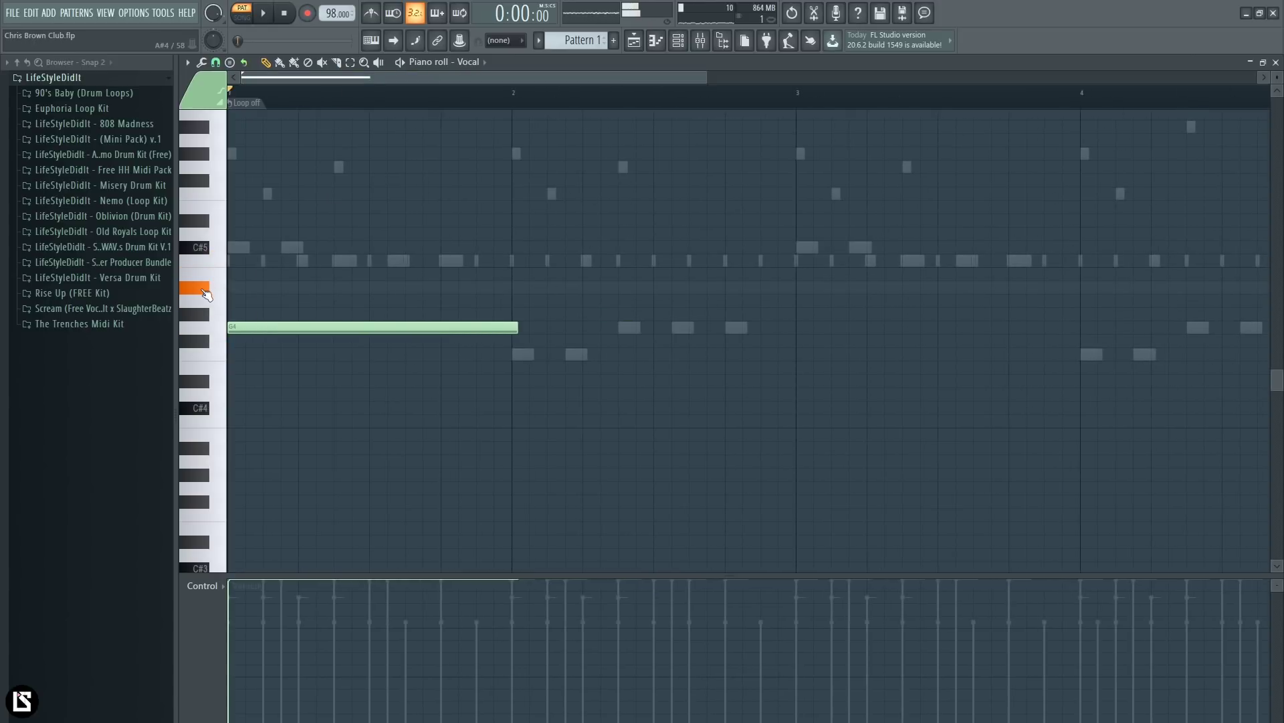
mouse_move(676, 288)
mouse_down()
mouse_move(665, 286)
mouse_move(896, 286)
mouse_up()
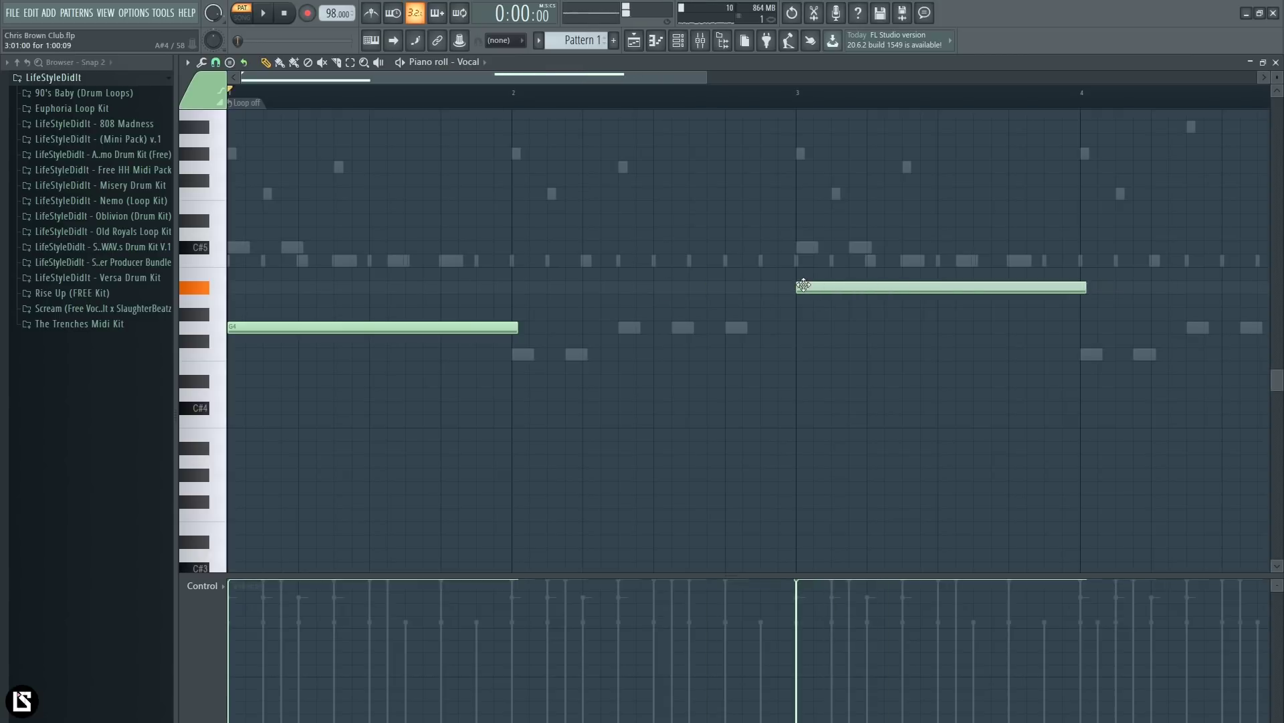
Step: Trim the end of the G4 vocal note to the bar 2 line and lower the velocity of the A#4 note
key(space)
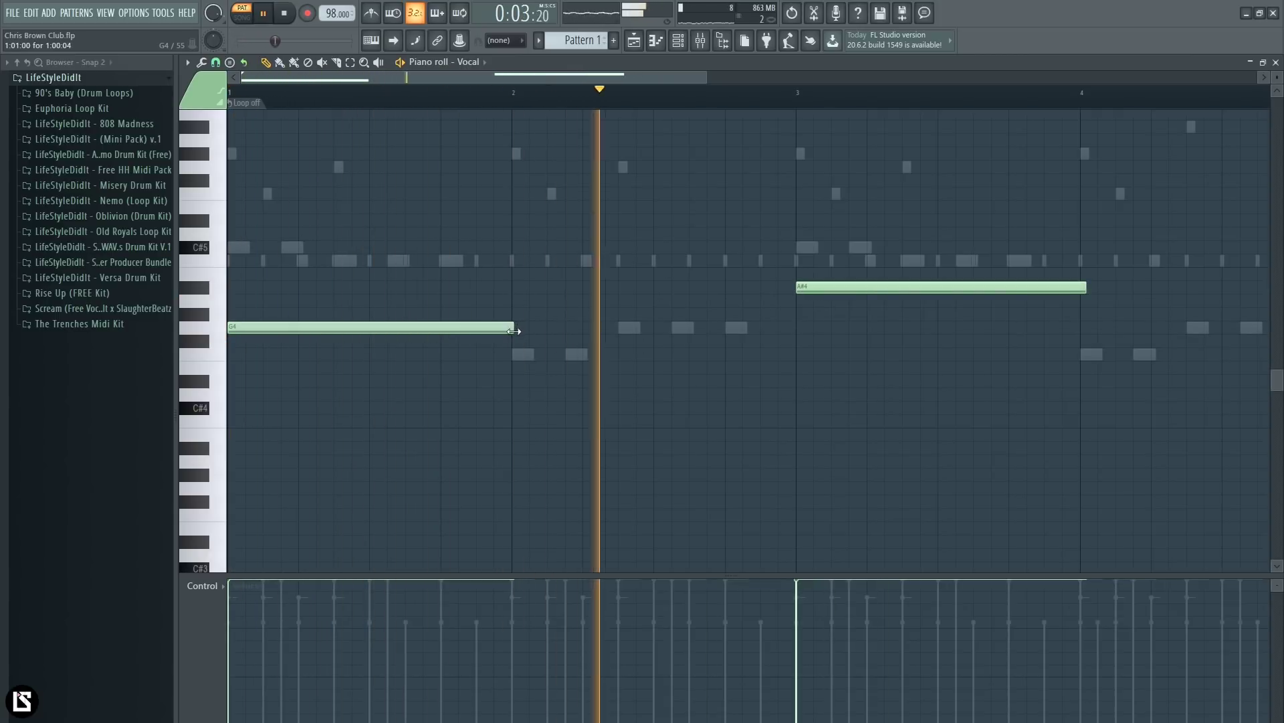
scroll(636, 101, down, 3)
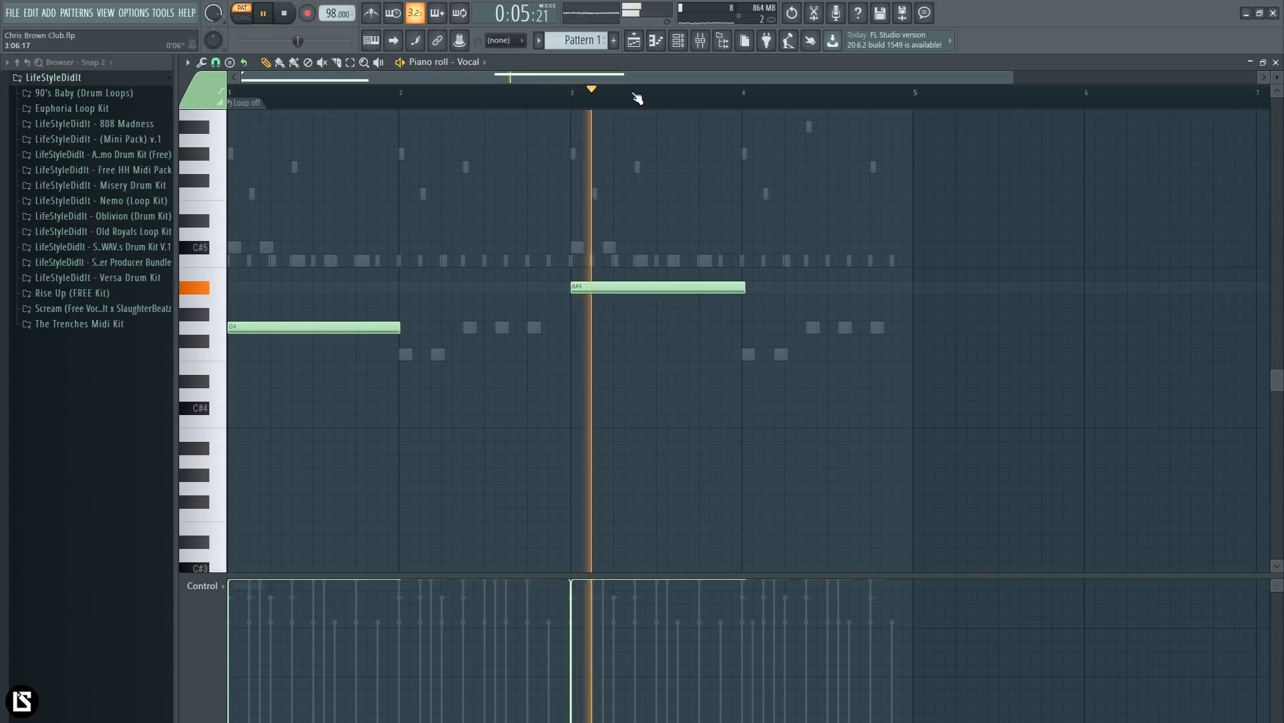
drag(597, 643, 596, 699)
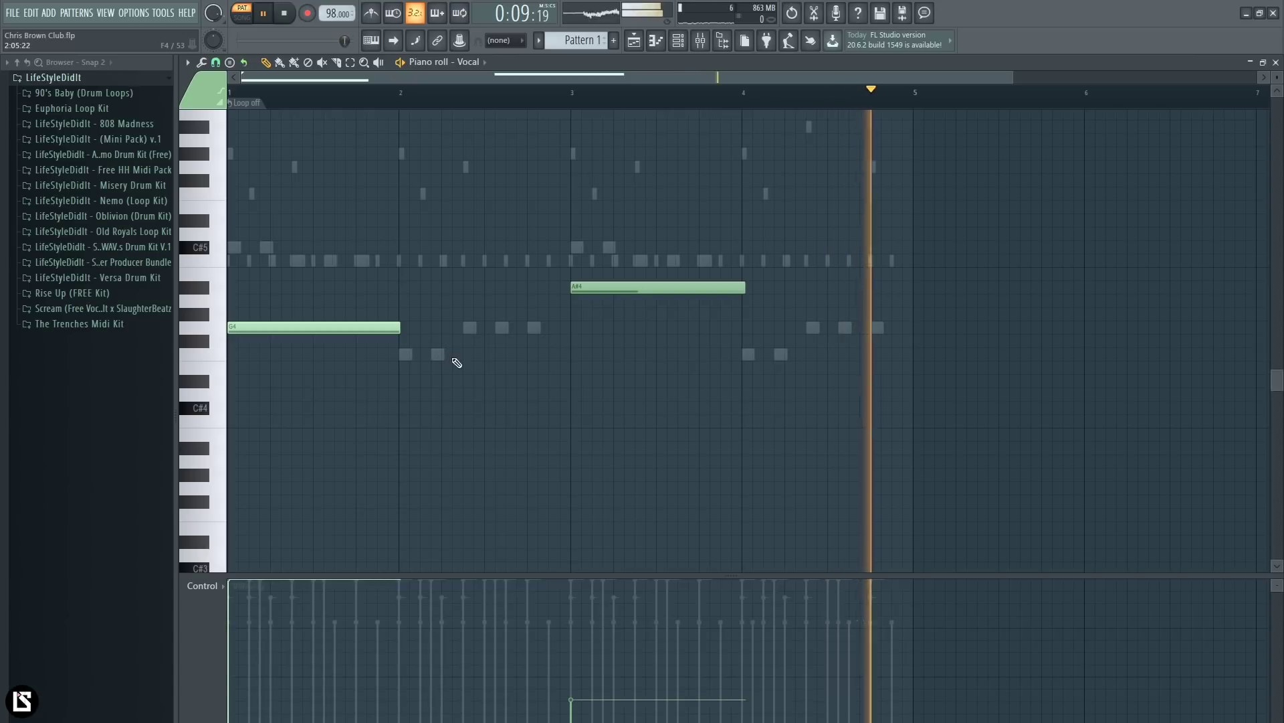
Step: Copy the notes of the Nexus channel into the spinz 808 channel
click(12, 12)
click(26, 78)
click(678, 41)
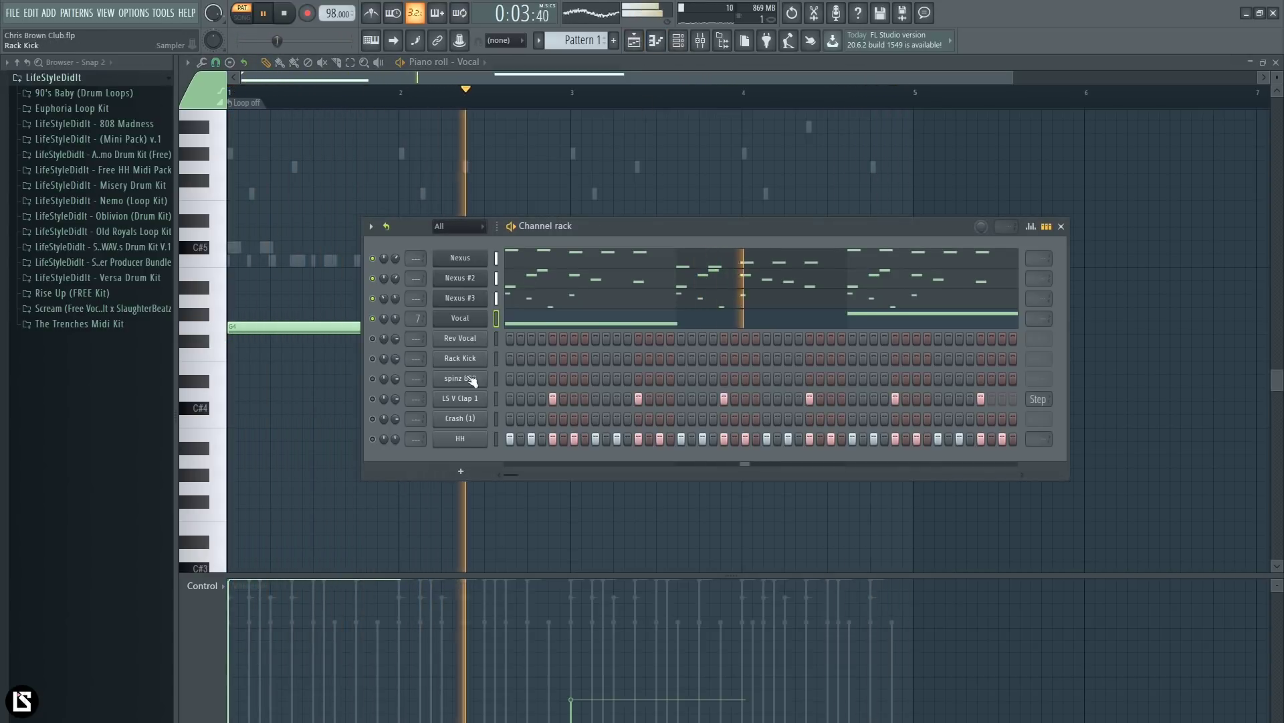
key(space)
click(496, 257)
click(496, 378)
key(ctrl+v)
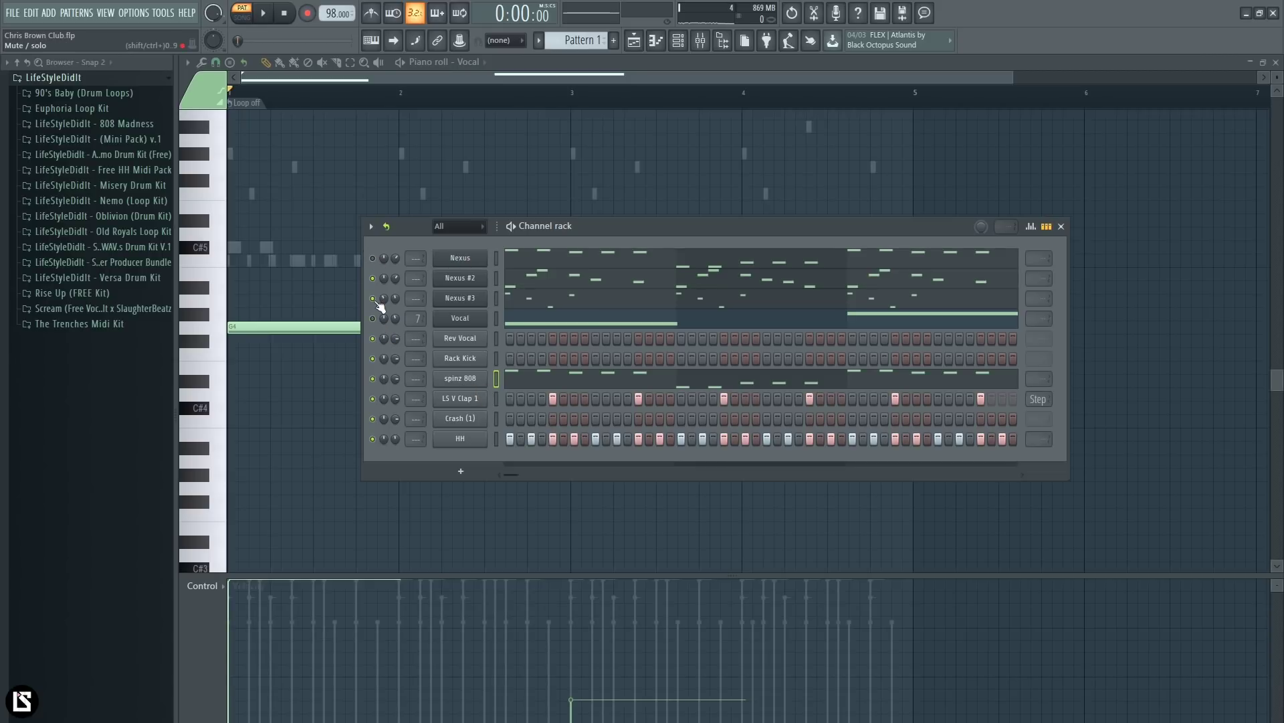
Step: Try all spinz 808 notes one octave higher and play back the pattern
click(523, 381)
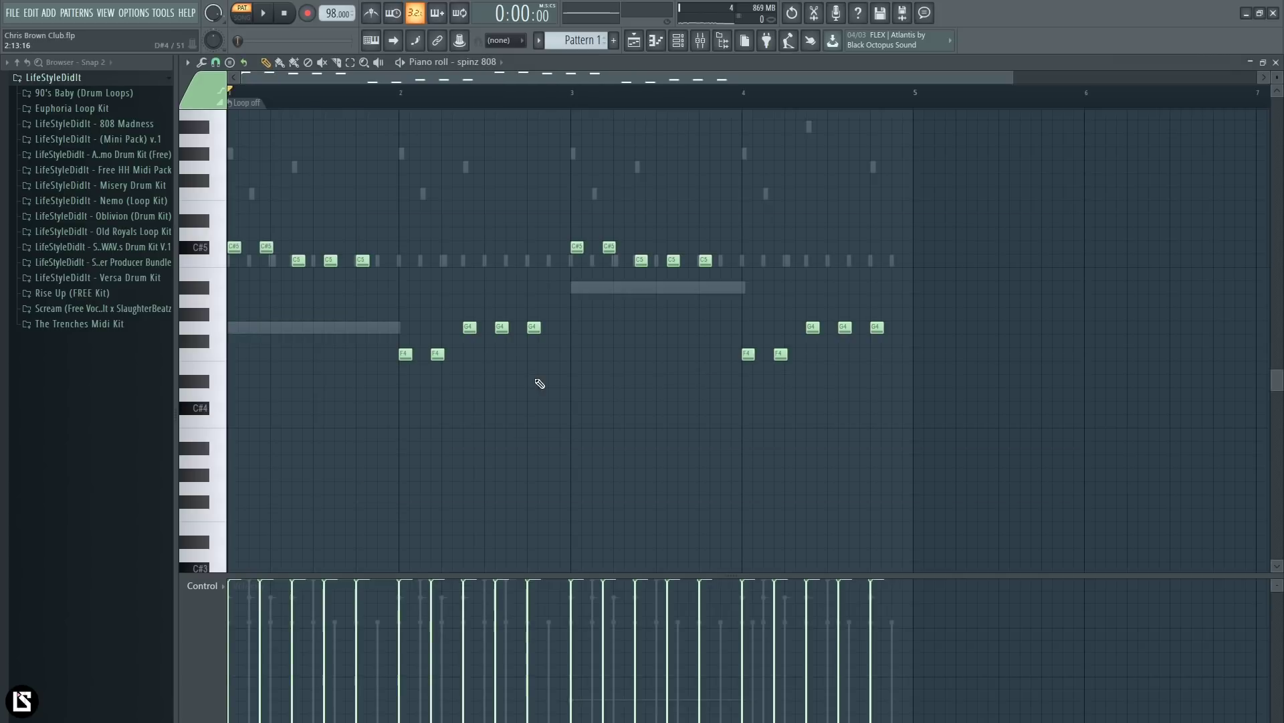
drag(1279, 92, 1280, 81)
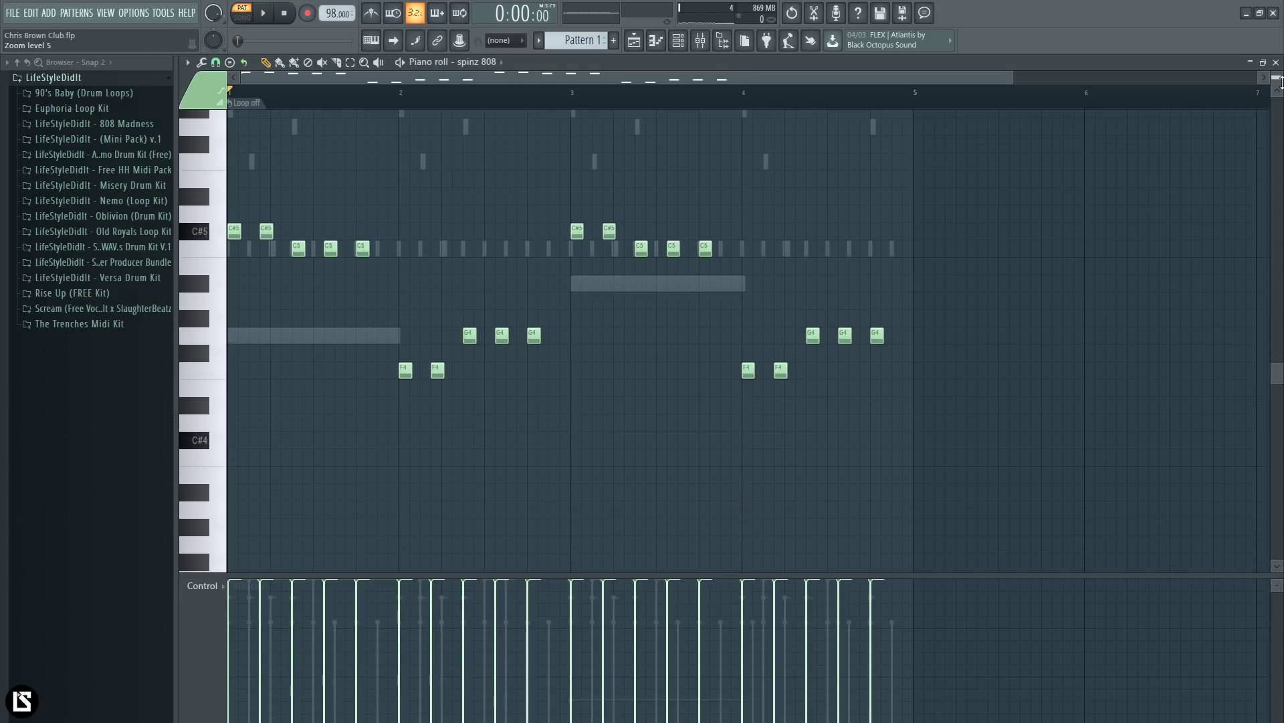
key(ctrl+Up)
scroll(837, 364, up, 4)
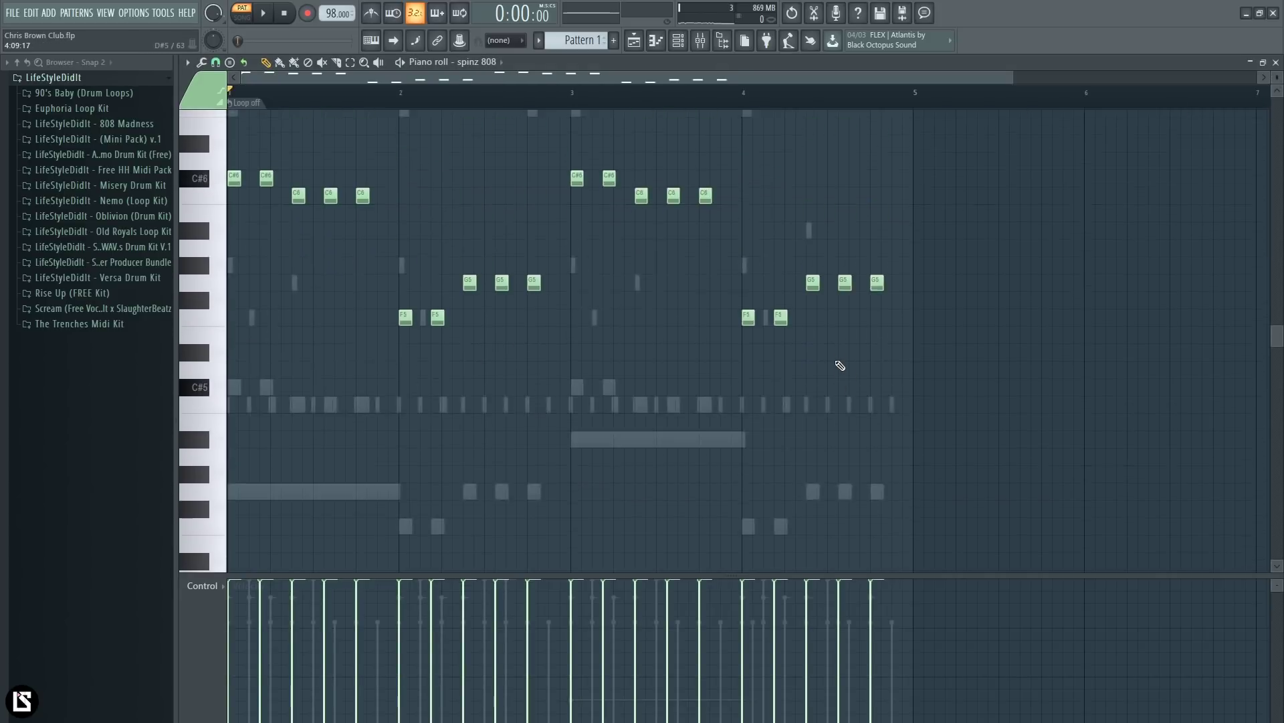
key(space)
scroll(640, 93, up, 2)
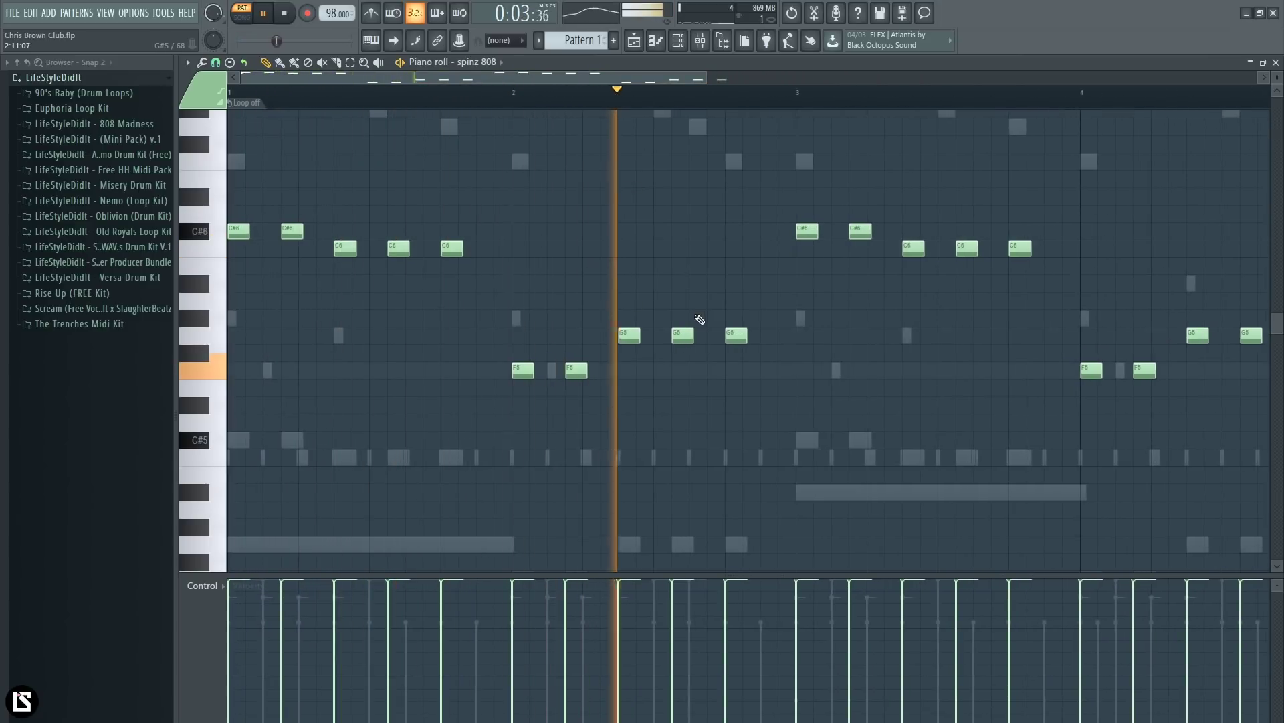
scroll(676, 83, down, 2)
scroll(679, 90, up, 2)
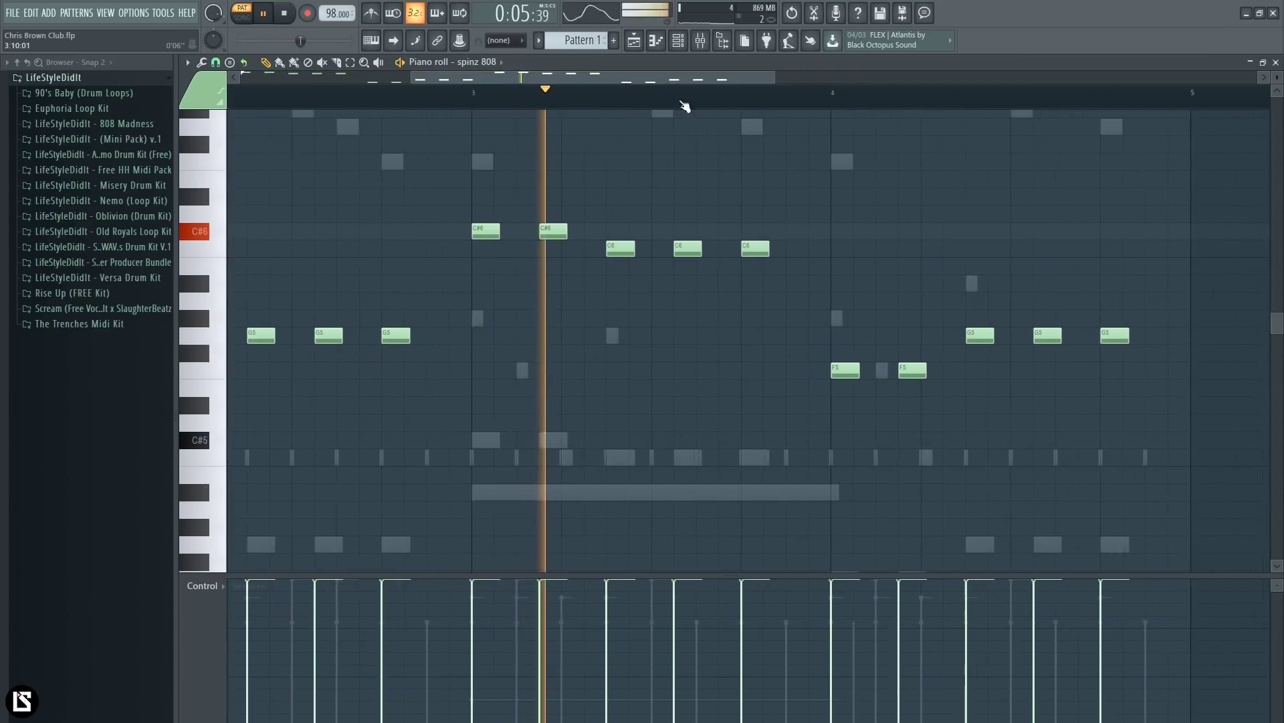
key(space)
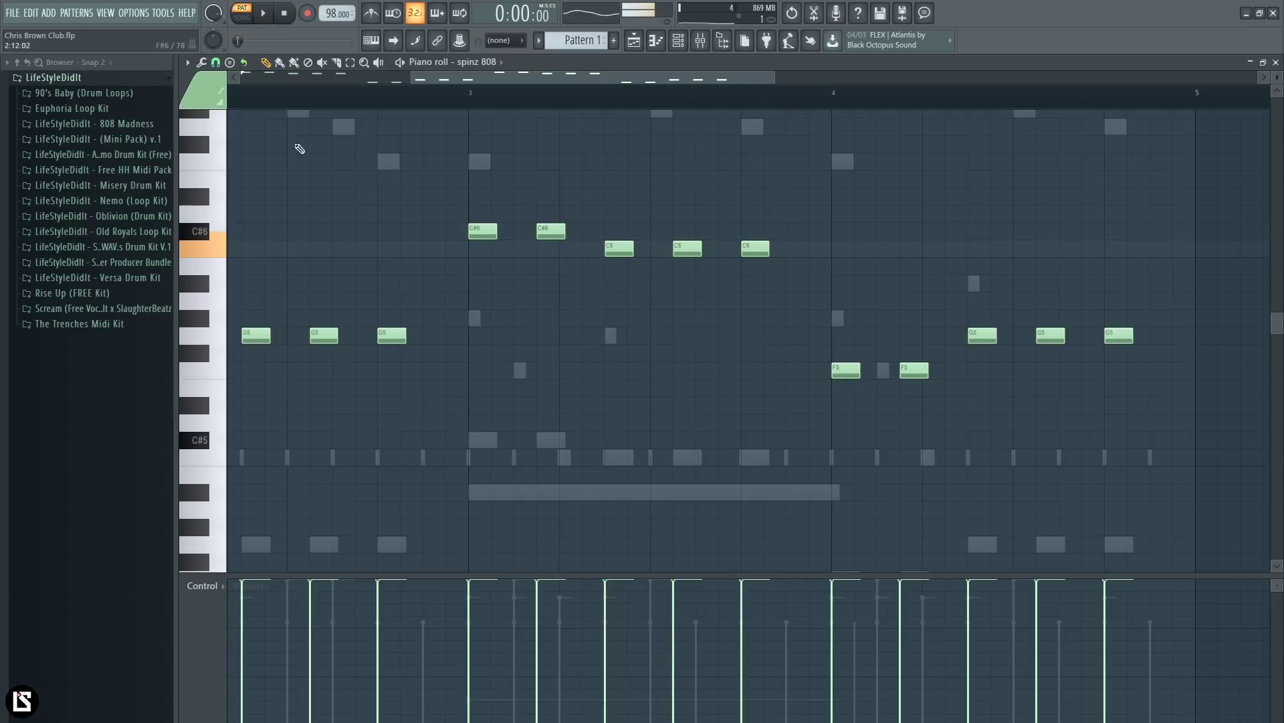
Step: Shorten the last C6 note of bar 3 in the 808 part and add another short C6 note just after it
click(214, 63)
click(229, 164)
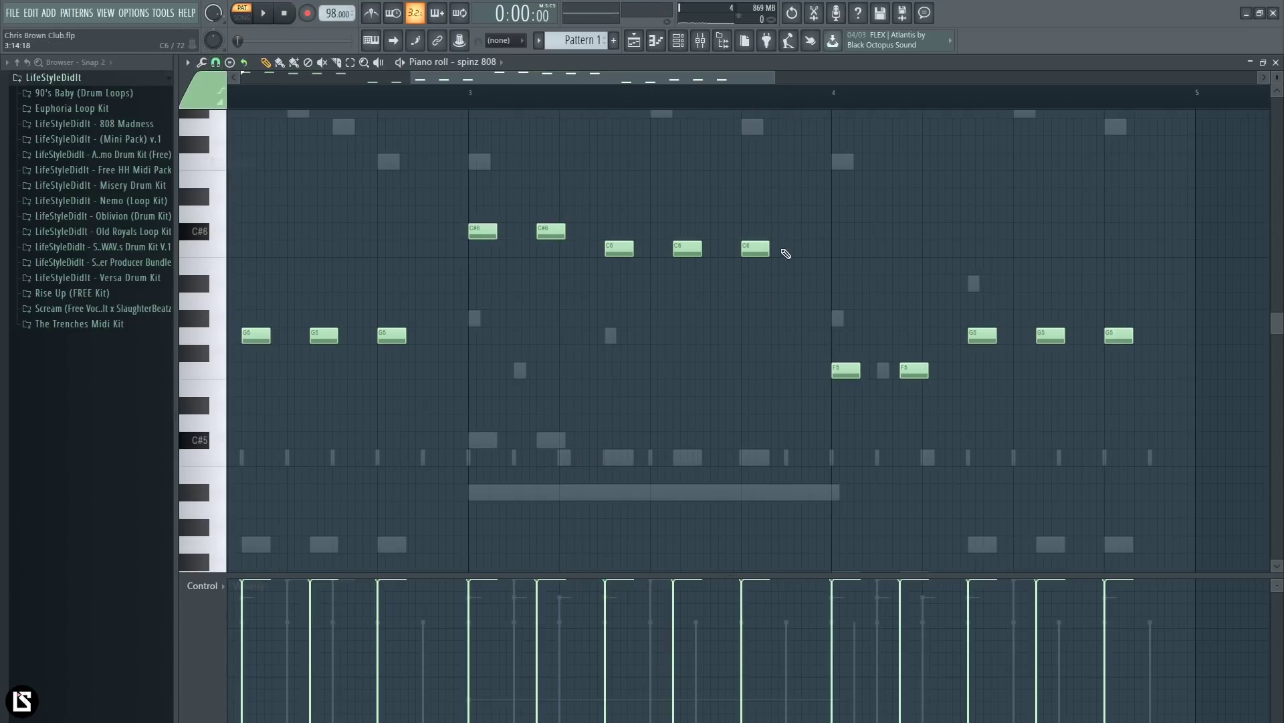
key(space)
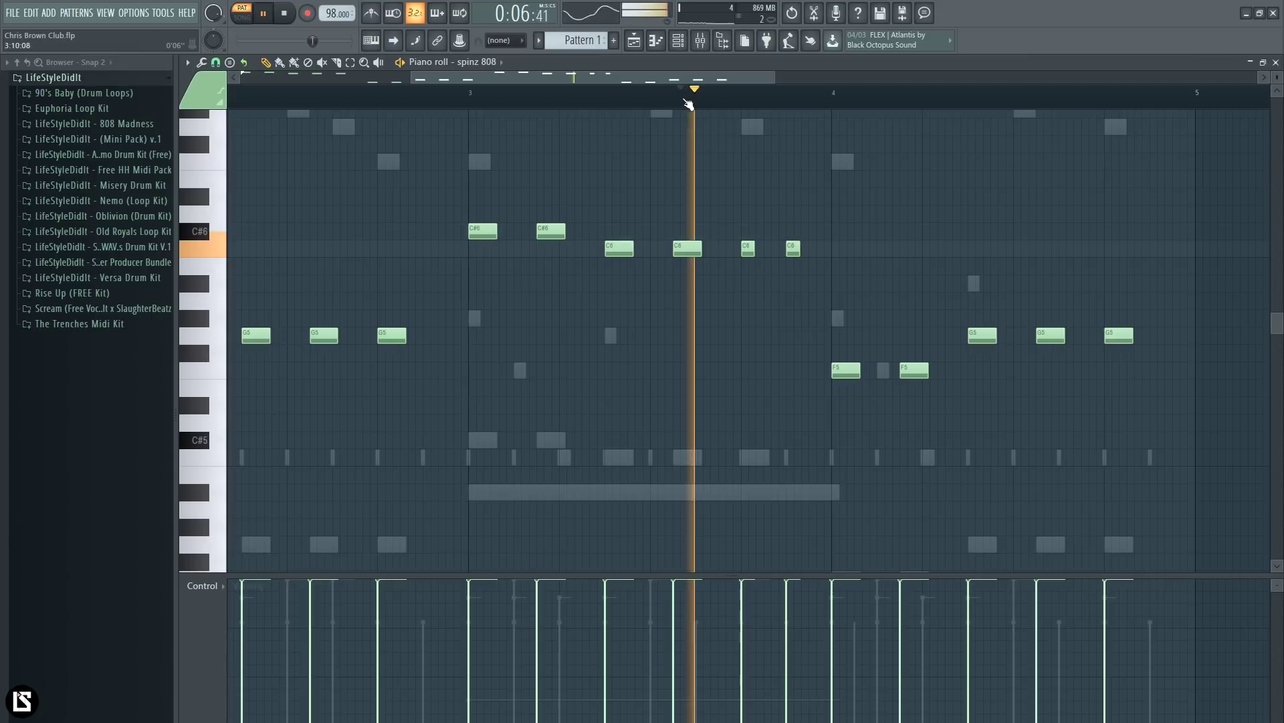
click(815, 248)
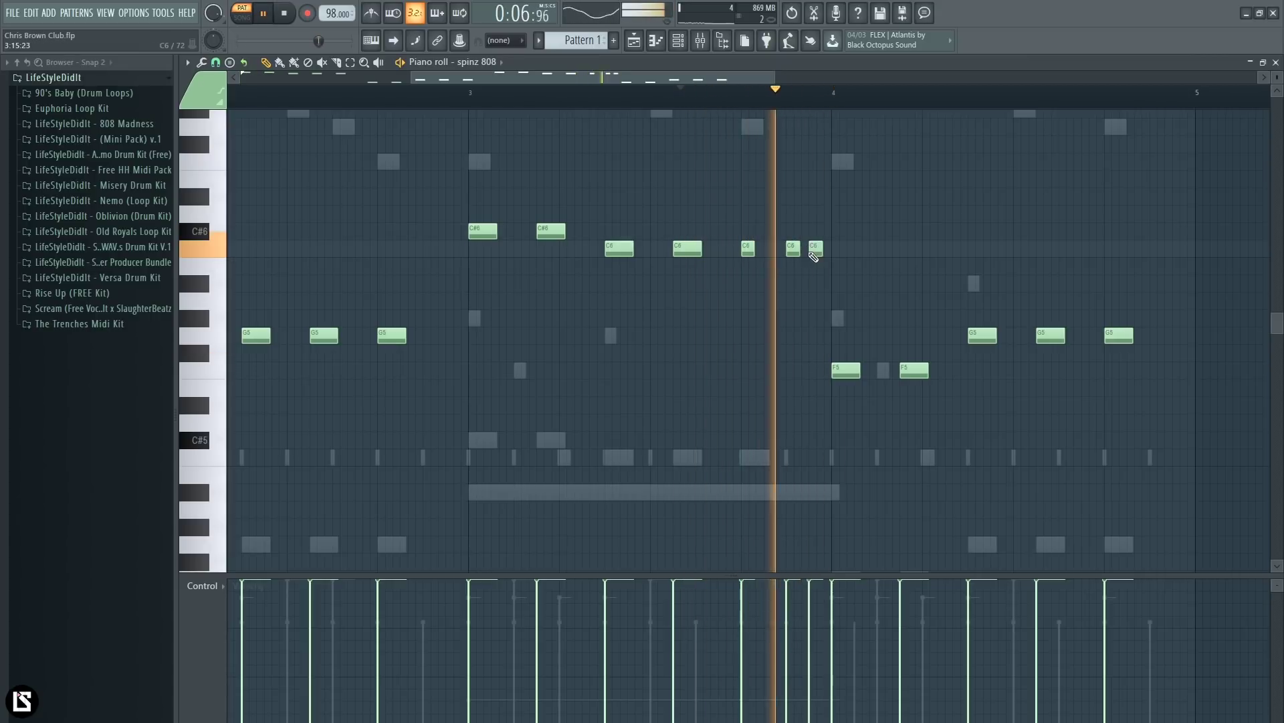
right_click(815, 248)
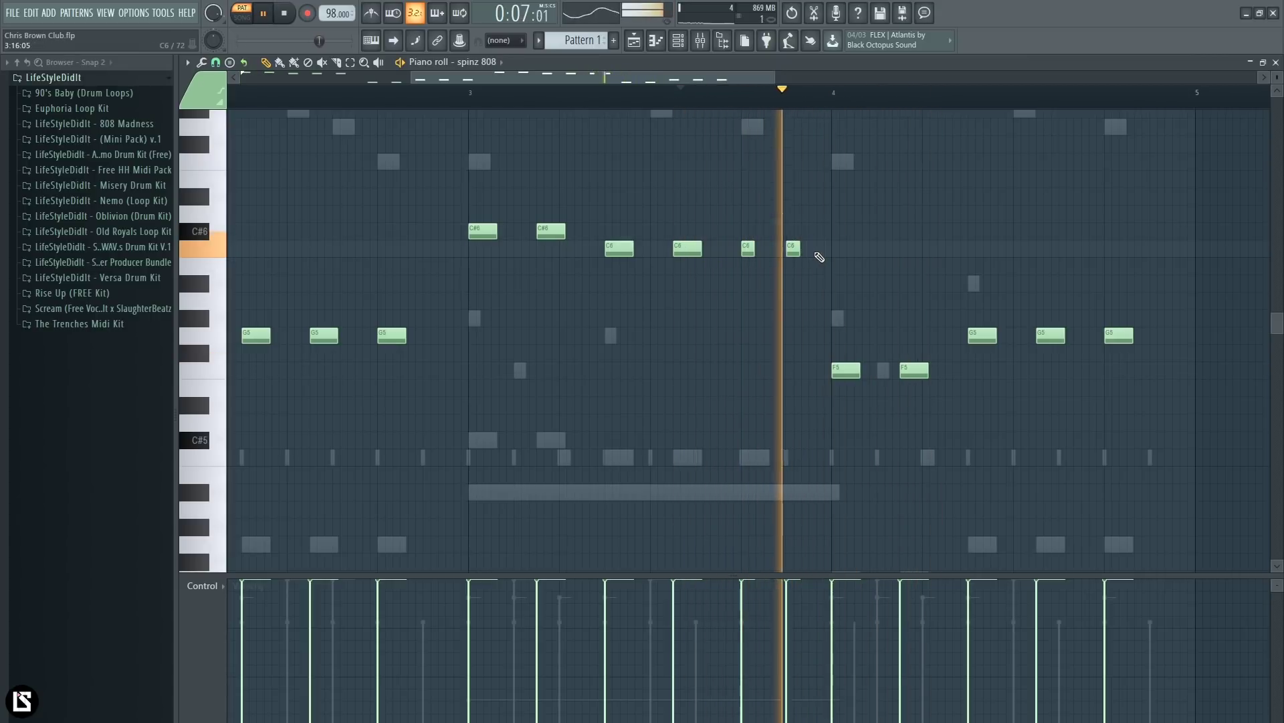
click(679, 42)
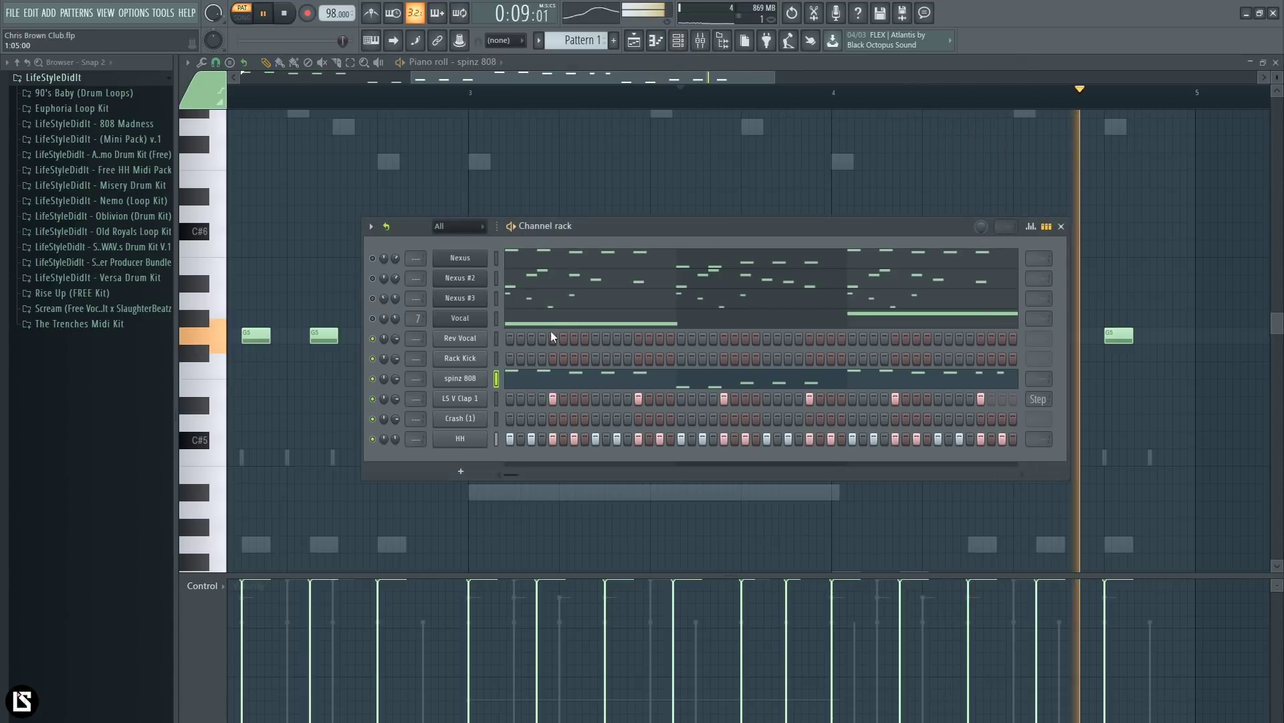
key(space)
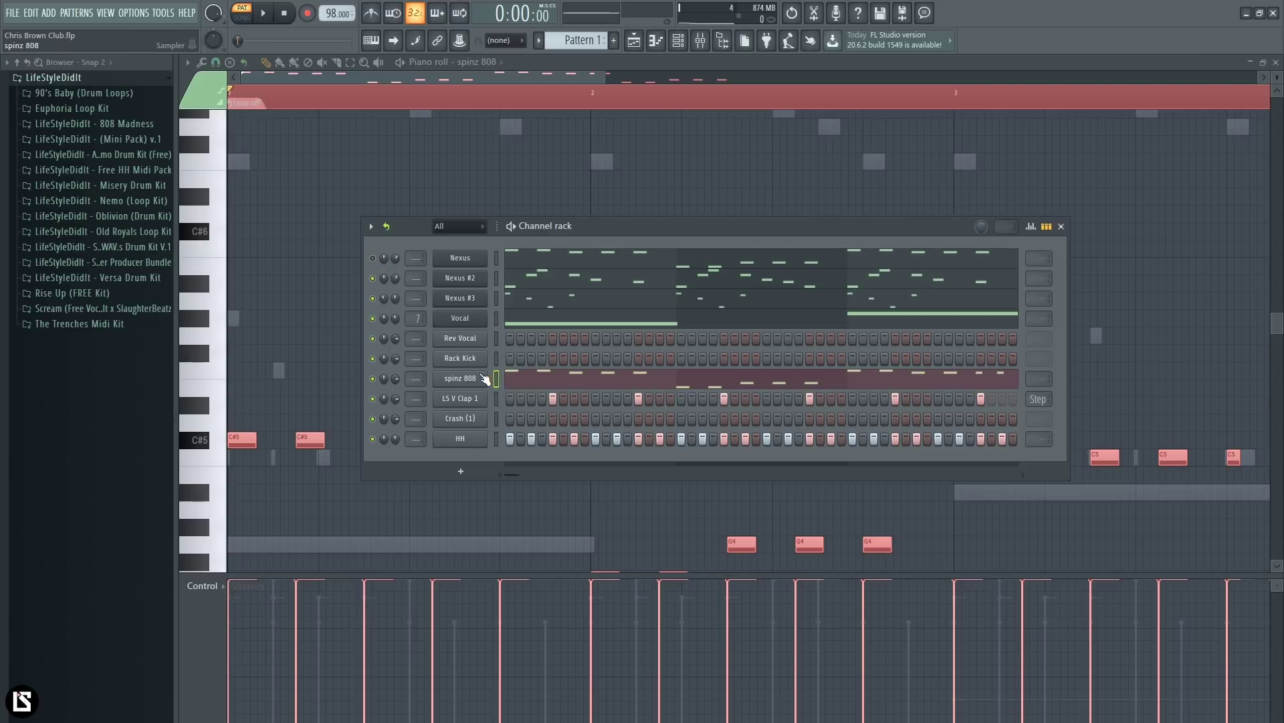
Step: Open the Rack Kick notes and place a C5 kick at the start of bar 1
right_click(472, 356)
click(516, 360)
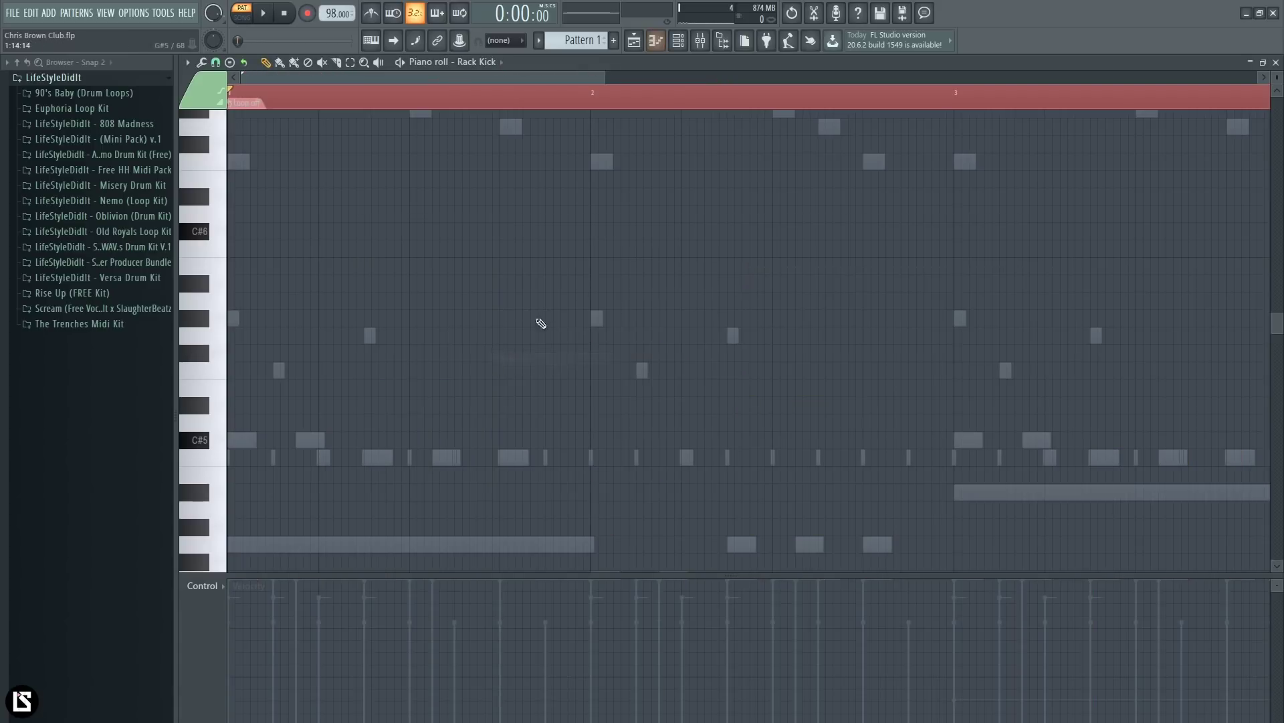
ctrl+scroll(396, 178, up, 3)
scroll(287, 365, down, 2)
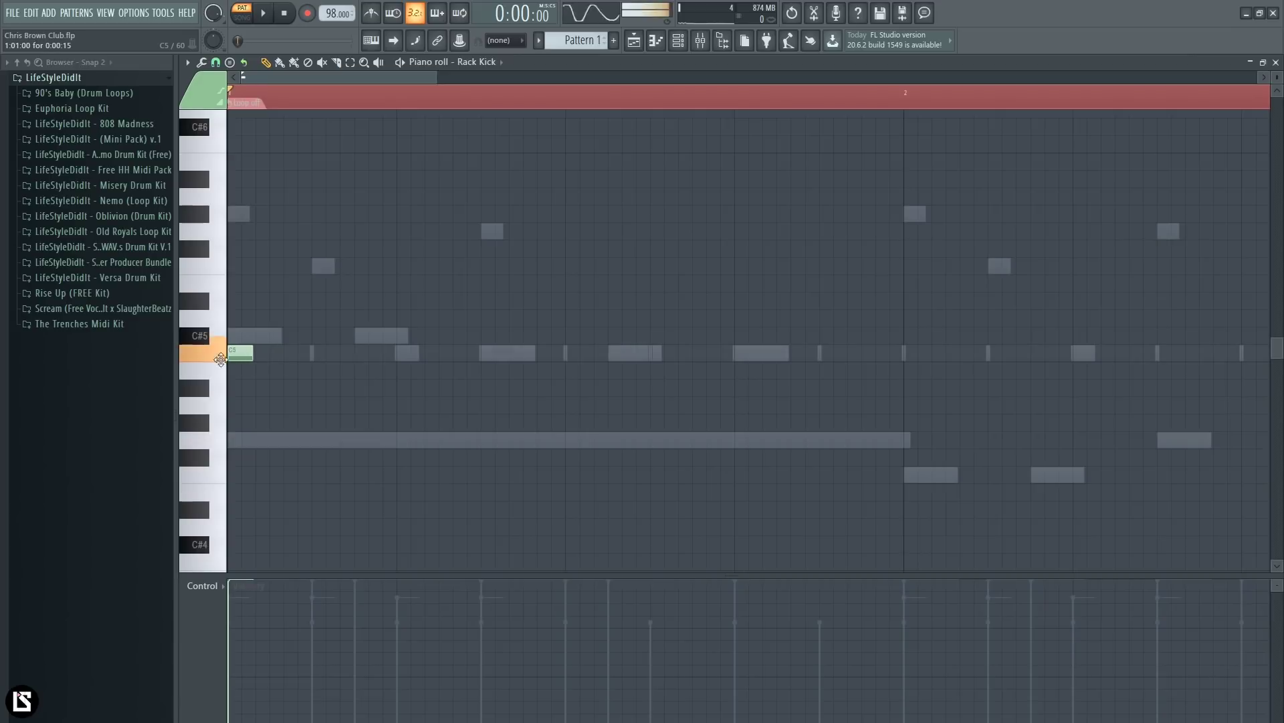
ctrl+scroll(411, 298, up, 3)
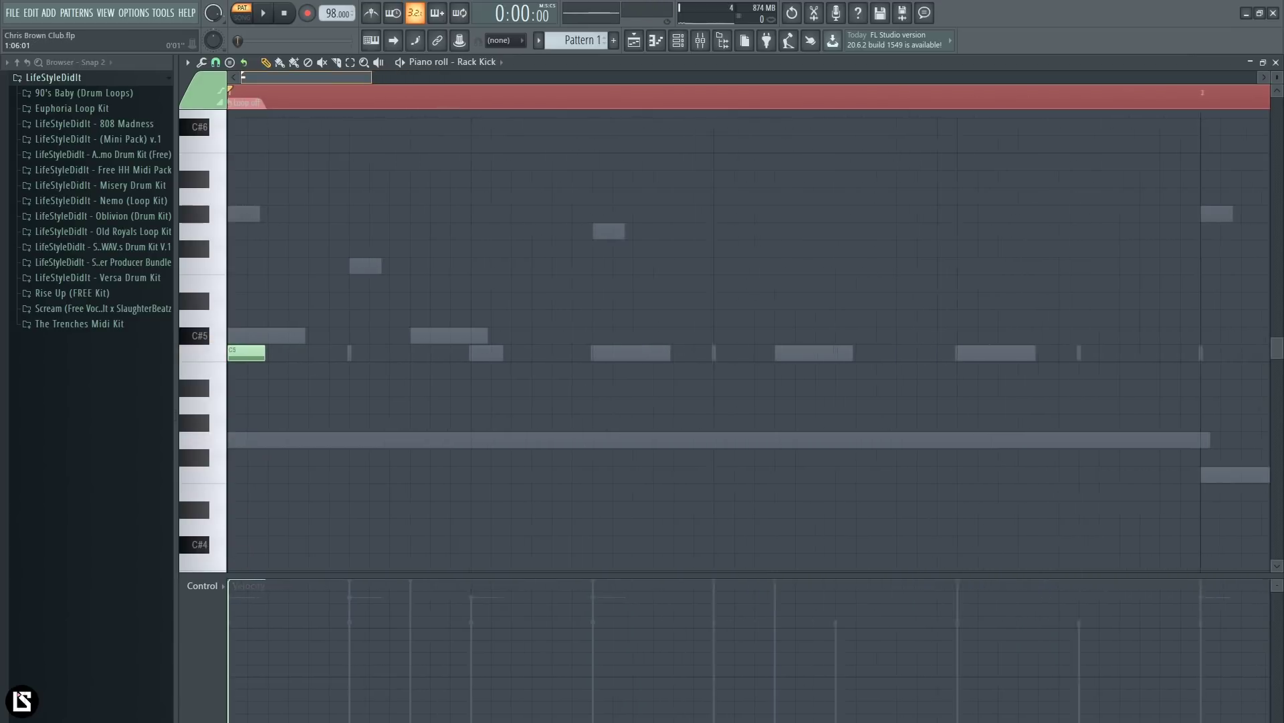
Step: Set the Rack Kick channel's volume to 100% and play back the pattern
key(space)
key(space)
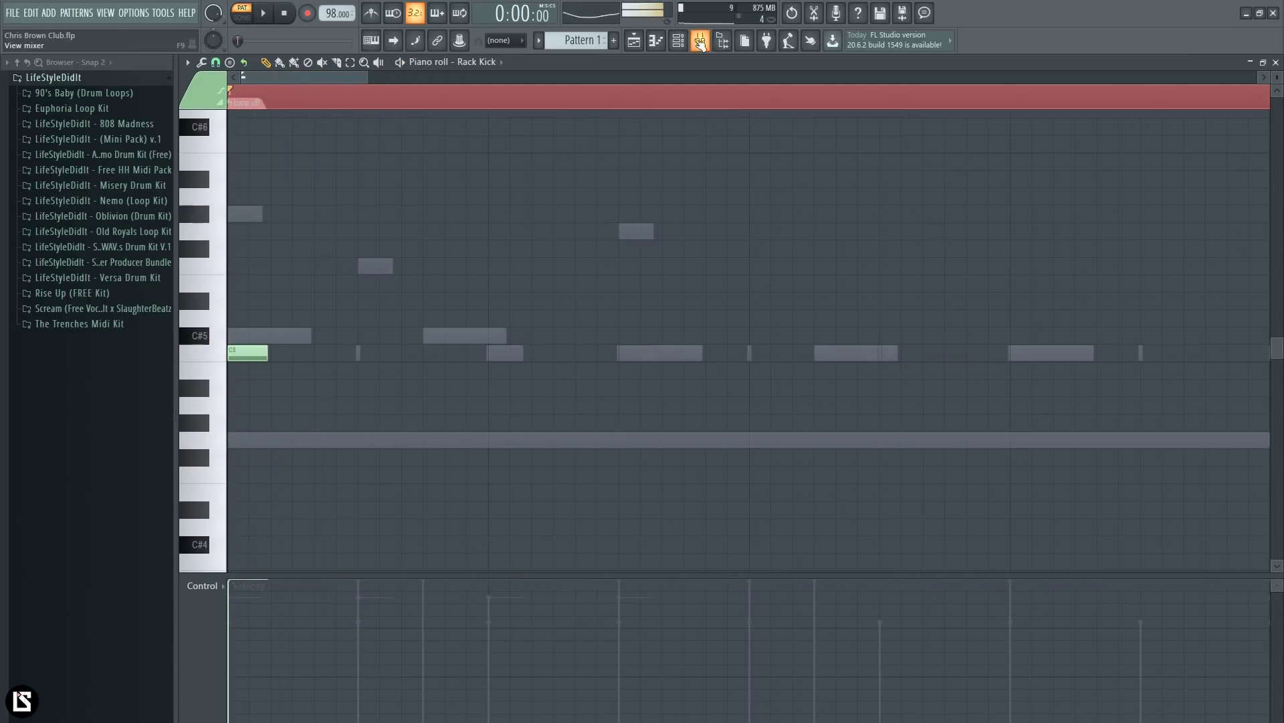
click(688, 41)
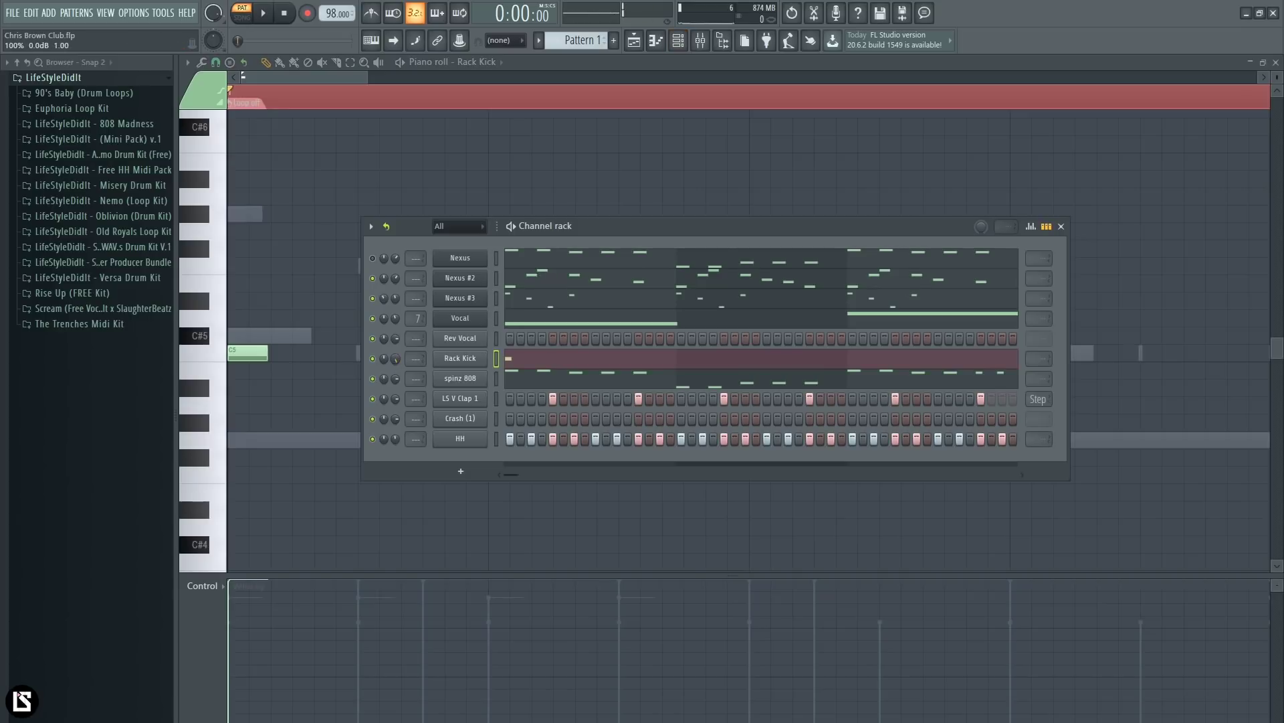
key(space)
key(F6)
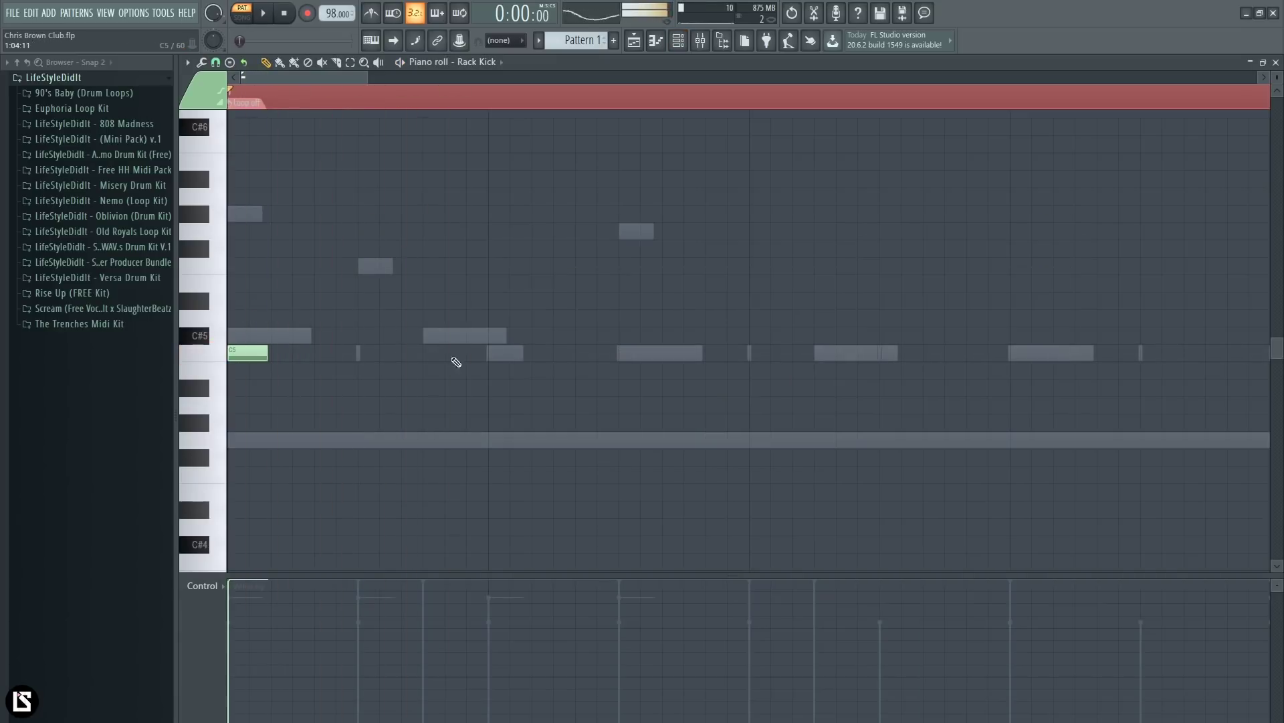
key(space)
Step: Add two more C5 kick notes in bar 1, on steps 4 and 11
click(383, 352)
click(216, 61)
click(222, 110)
key(space)
drag(384, 352, 428, 355)
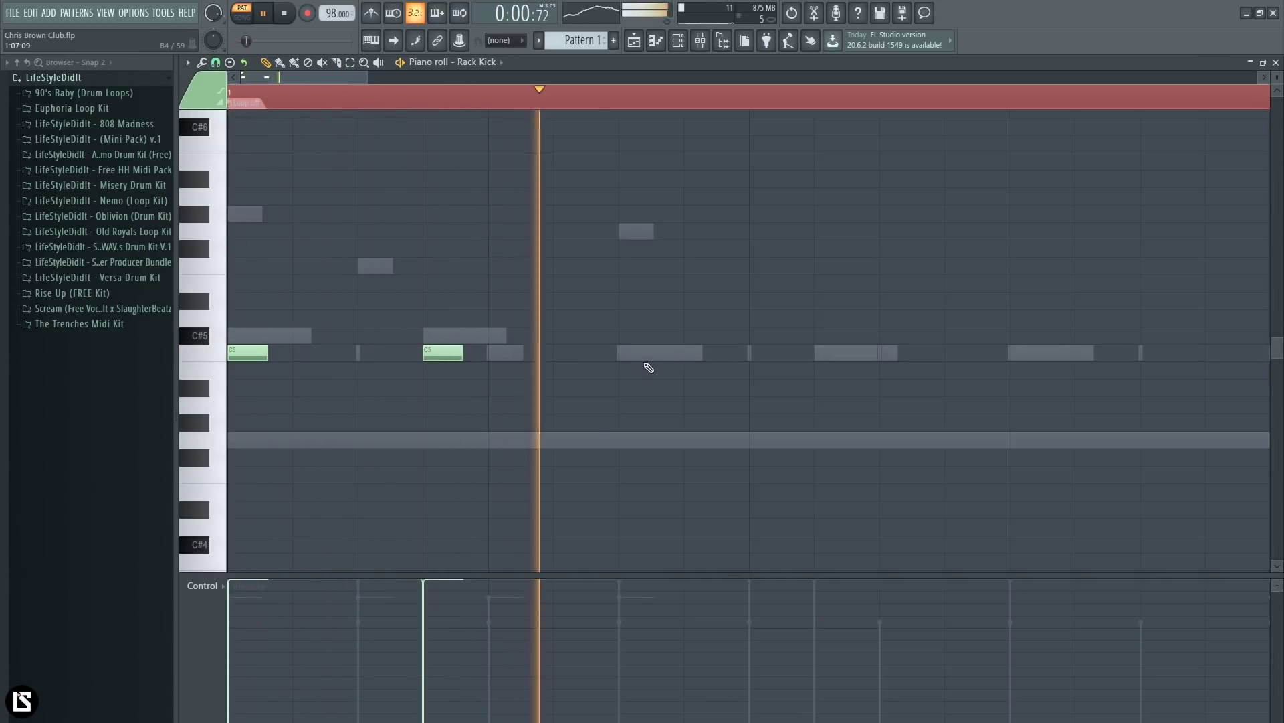
click(895, 353)
scroll(453, 381, down, 4)
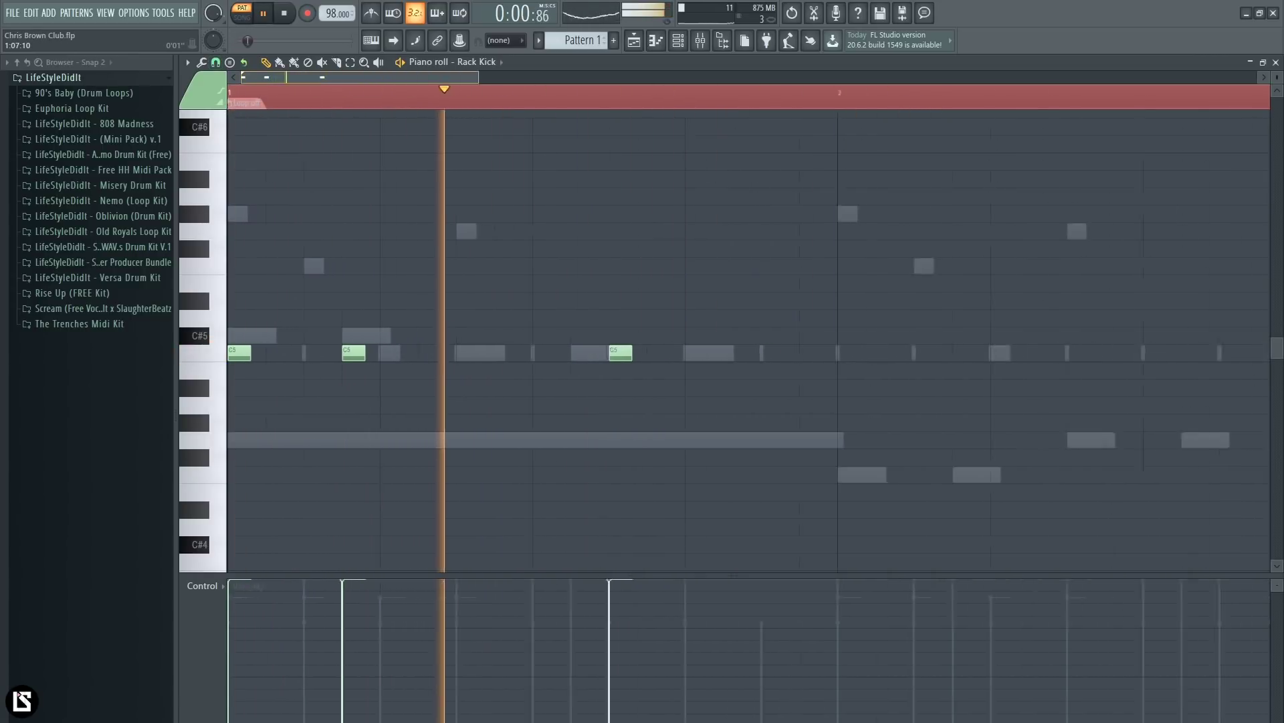
Step: Mute the Nexus #2, Nexus #3 and Vocal channels and play the kick together with the 808 and drums
click(678, 40)
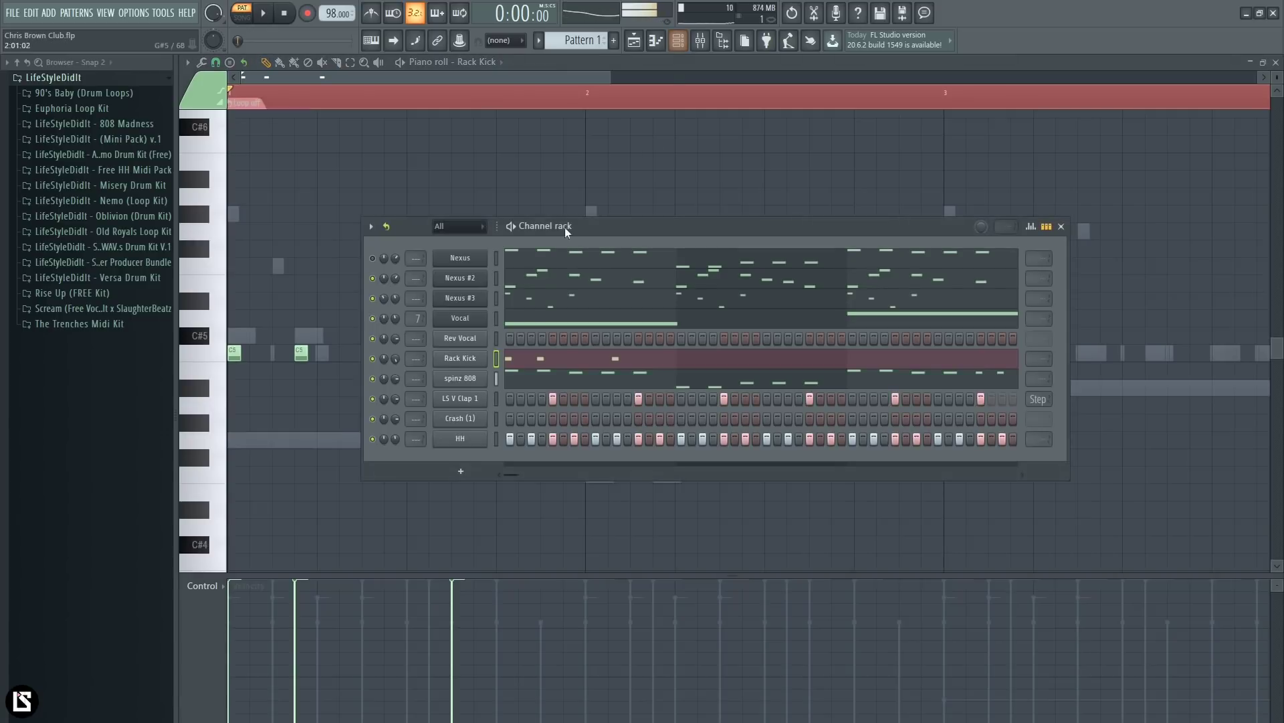
key(F6)
key(space)
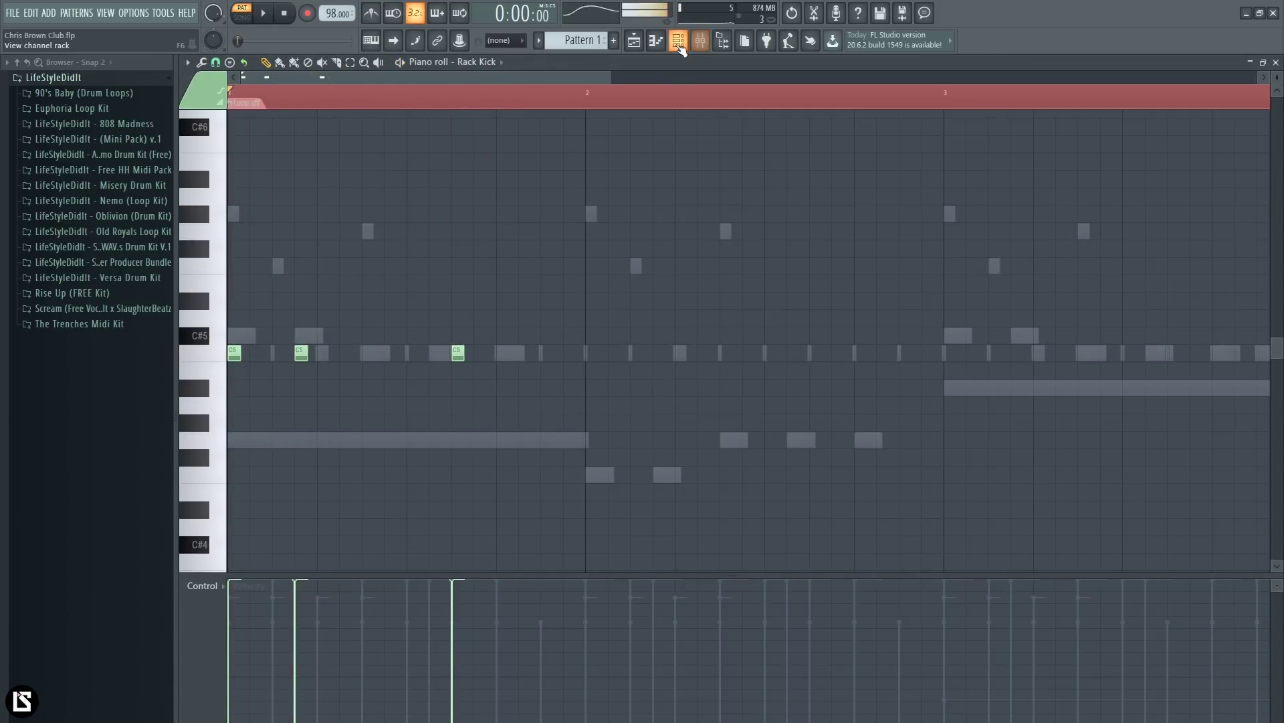
key(F6)
key(space)
key(space)
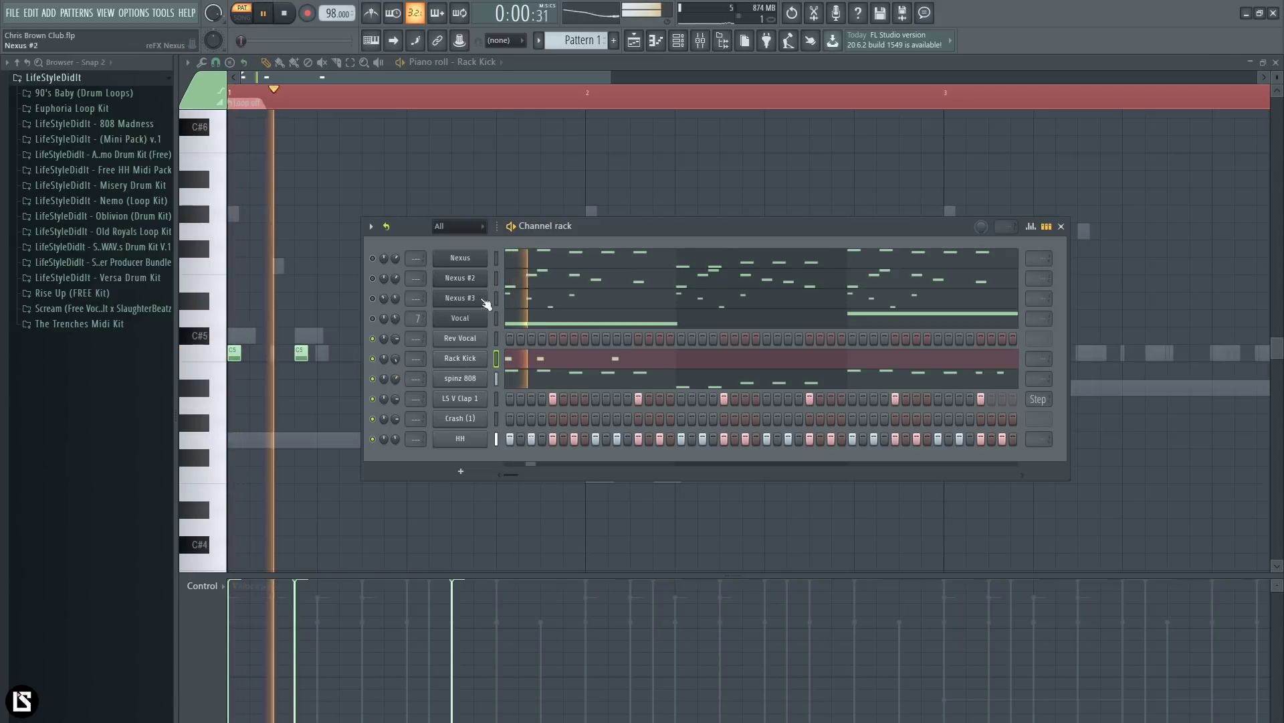
right_click(456, 376)
key(F6)
key(space)
key(space)
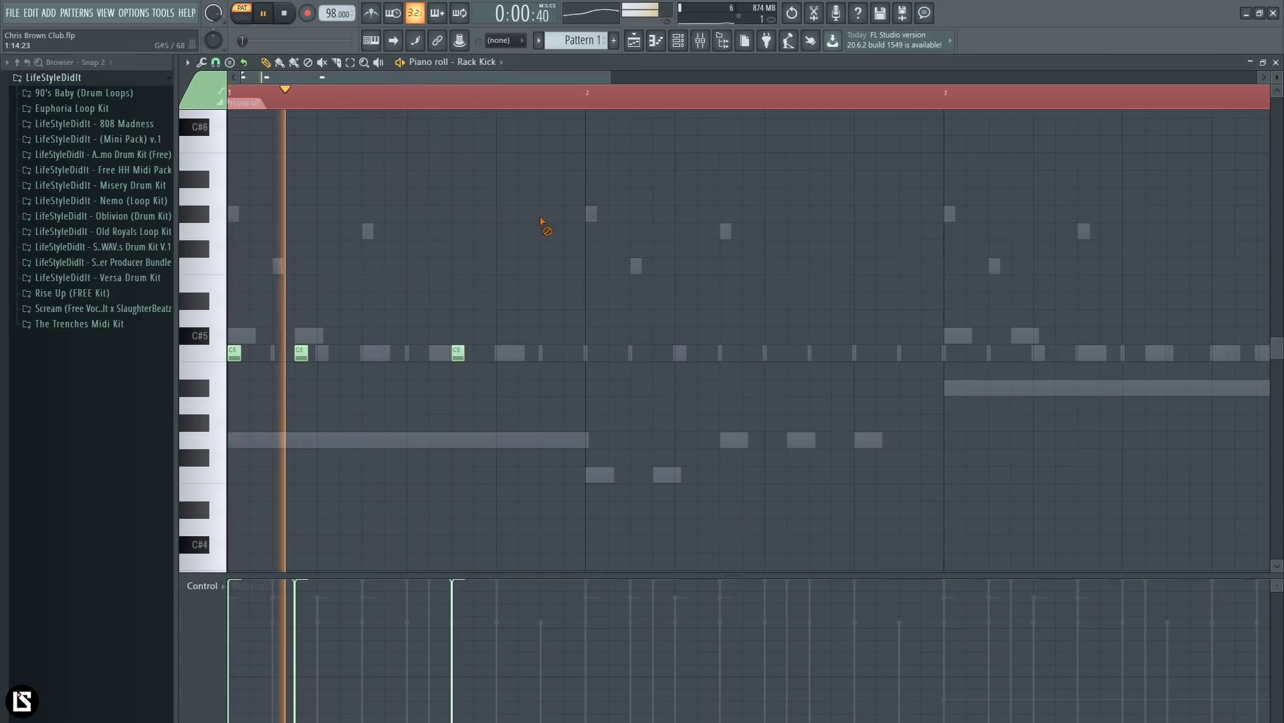
Step: Add C5 kick notes in bar 2 on steps 1 and 11 and play back the pattern
click(593, 353)
click(795, 353)
drag(799, 353, 818, 352)
key(space)
key(space)
key(space)
Step: Transpose the two F4 notes at the start of bar 2 in the spinz 808 part up one octave
click(675, 42)
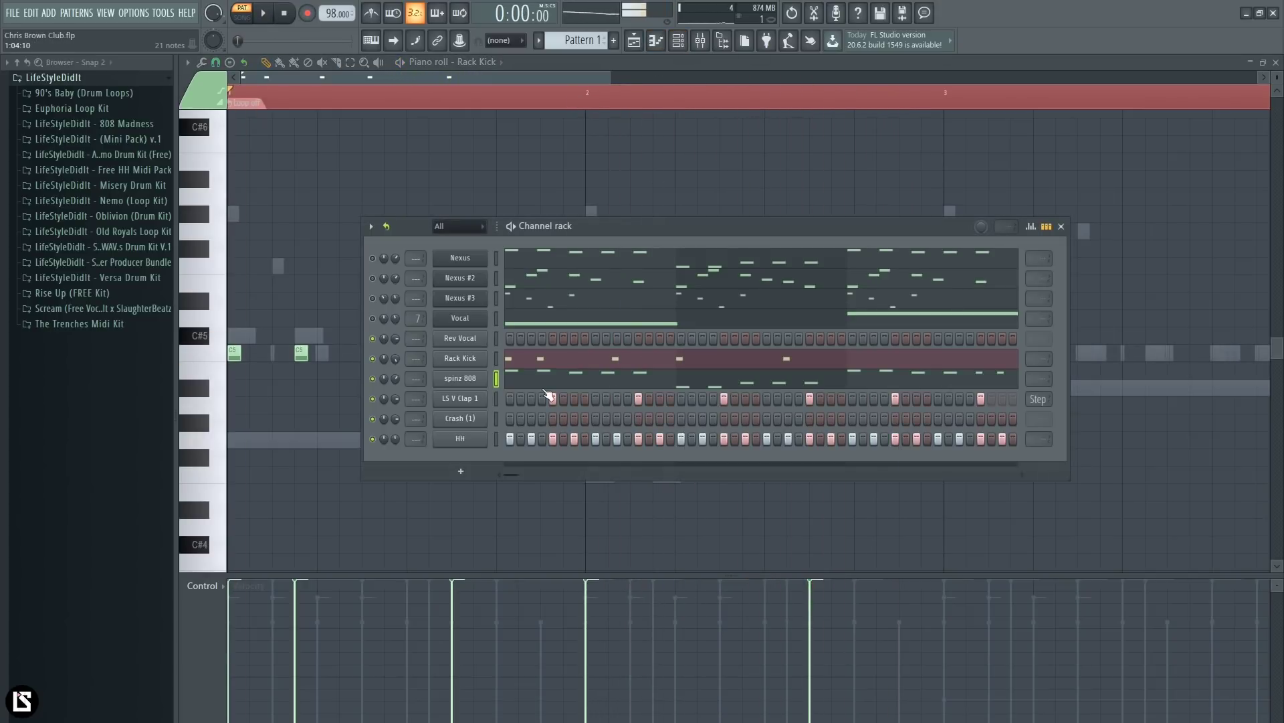
click(548, 386)
scroll(551, 388, down, 2)
drag(556, 396, 747, 470)
key(ctrl+Up)
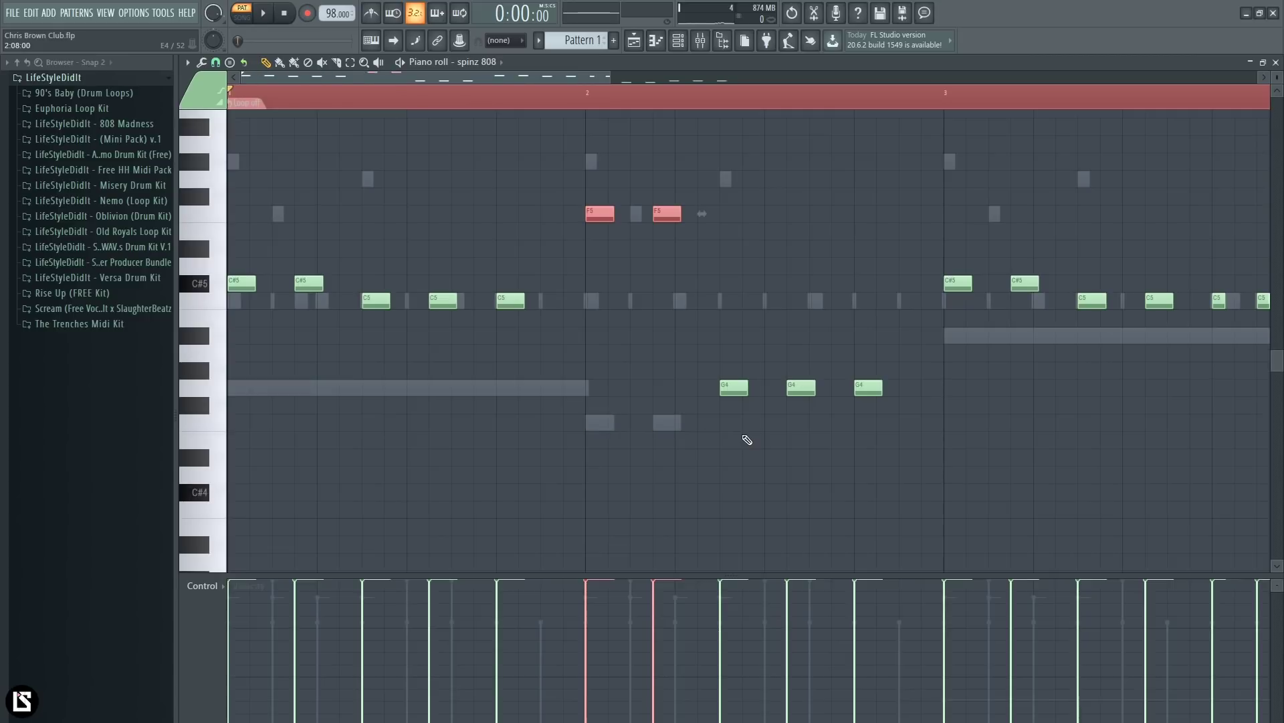
Step: Transpose the three G4 notes in bar 2 and all F4 and G4 notes in bar 4 of the spinz 808 part up one octave
drag(718, 79, 845, 79)
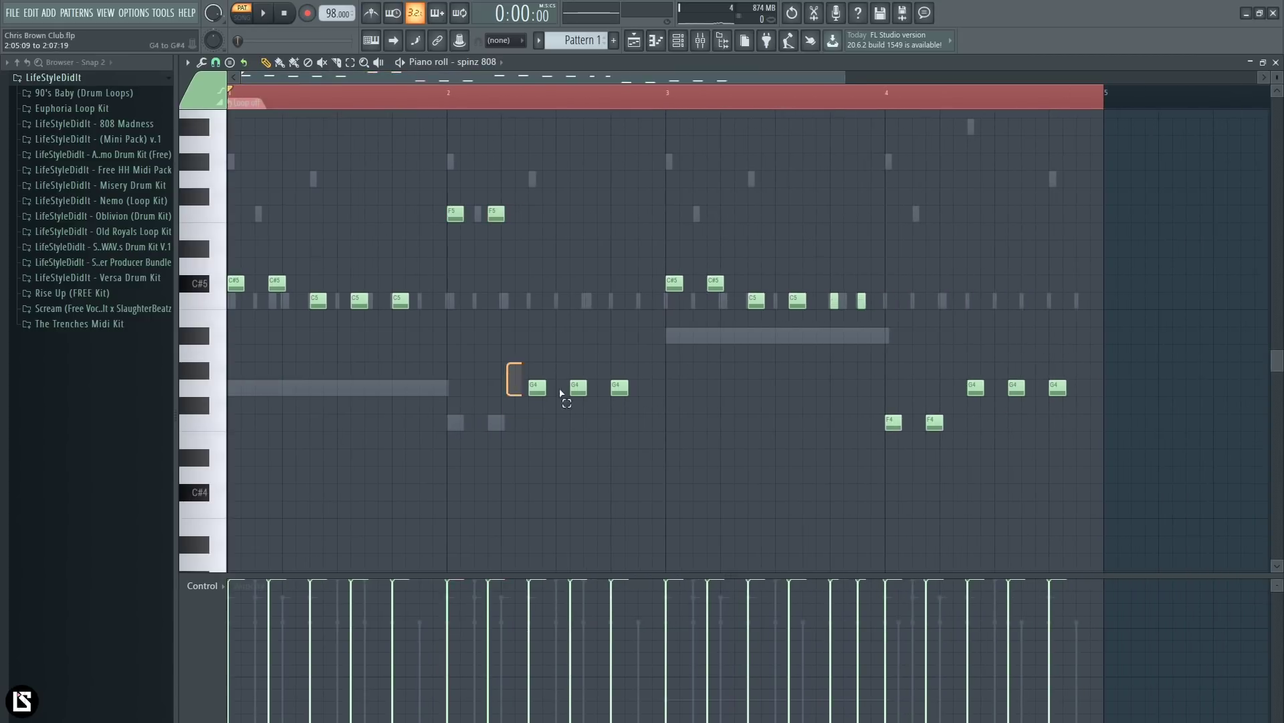
drag(562, 394, 632, 396)
drag(817, 379, 1092, 447)
key(ctrl+Up)
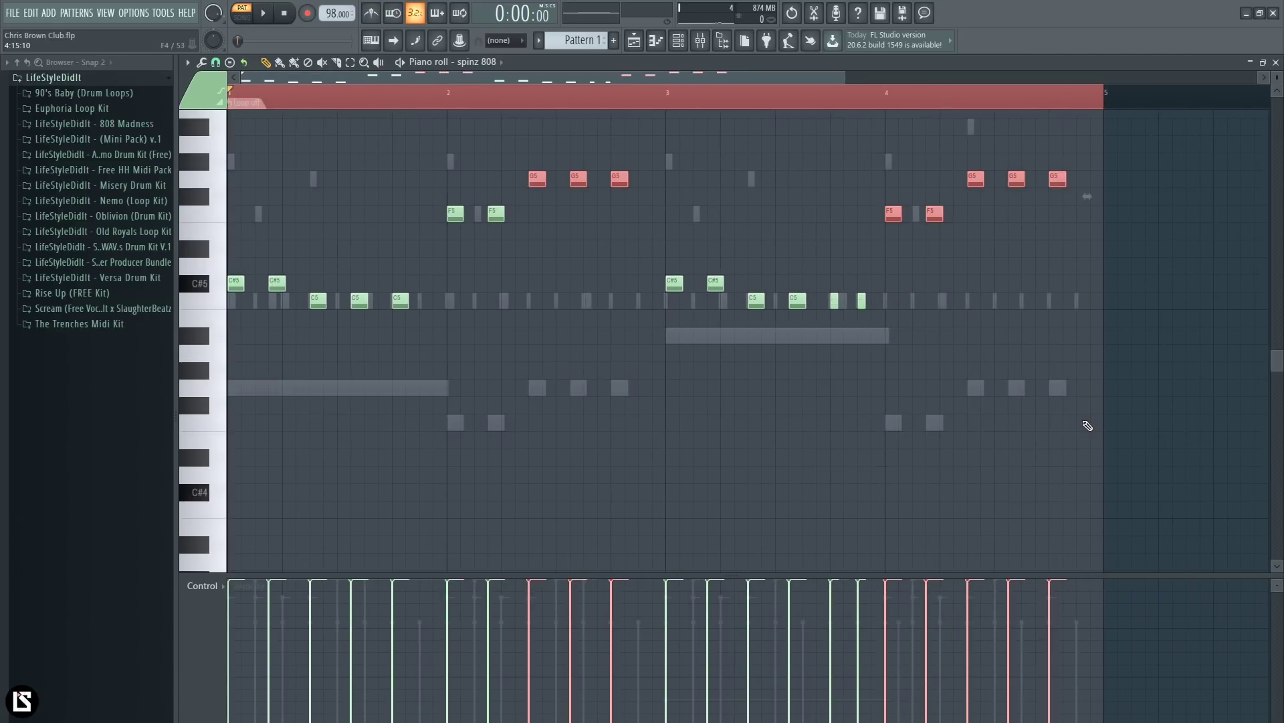
Step: Add a C5 note on step 4 of bar 2 in the Rack Kick part while the pattern plays
click(679, 46)
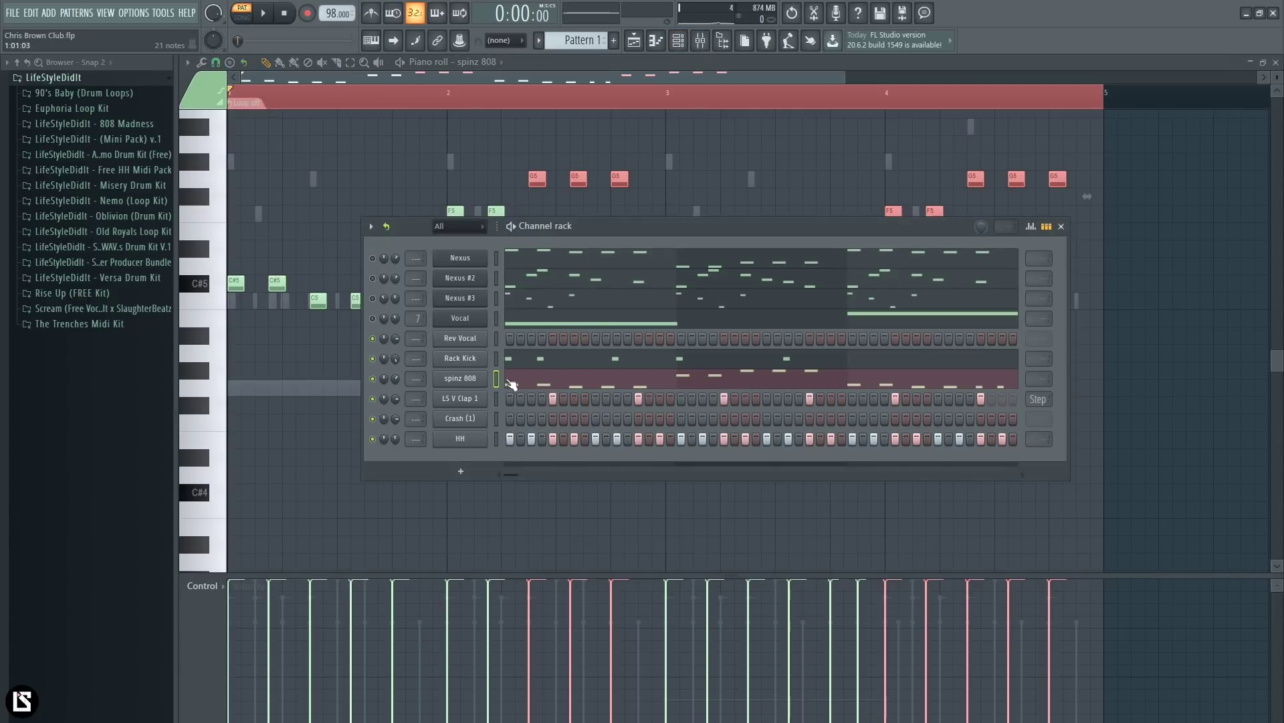
click(524, 365)
key(space)
scroll(482, 81, up, 2)
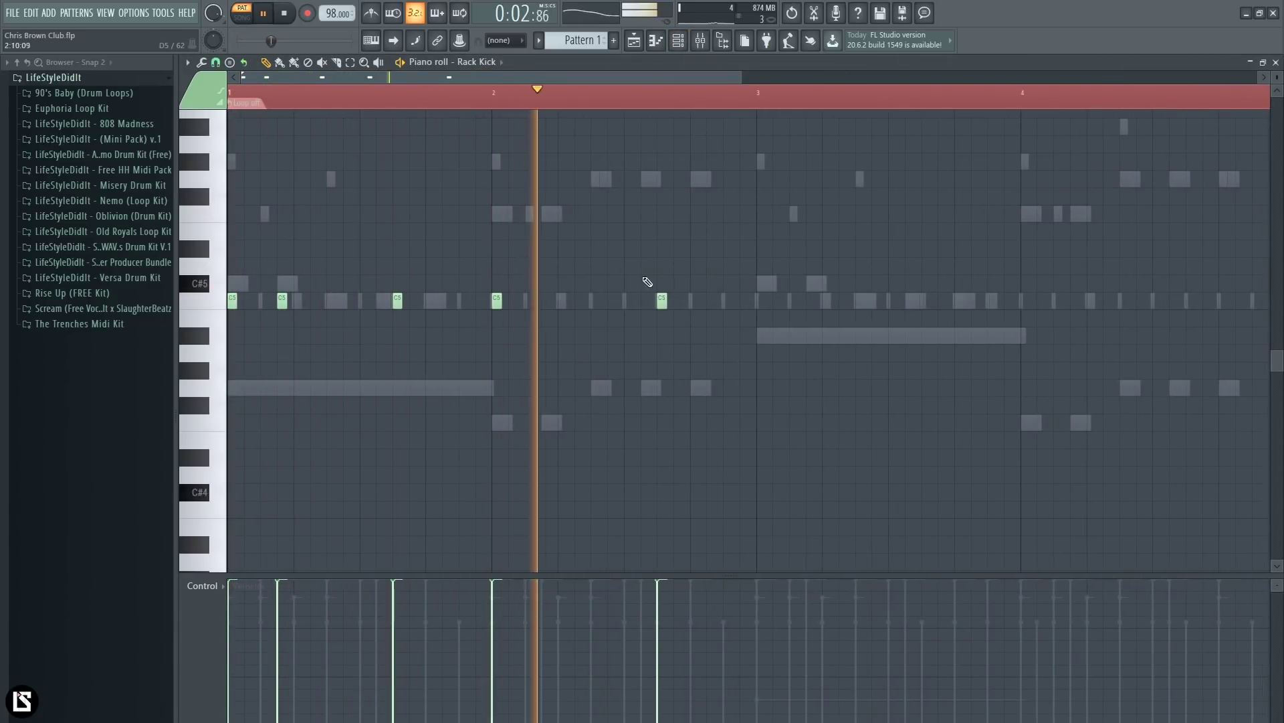
click(545, 301)
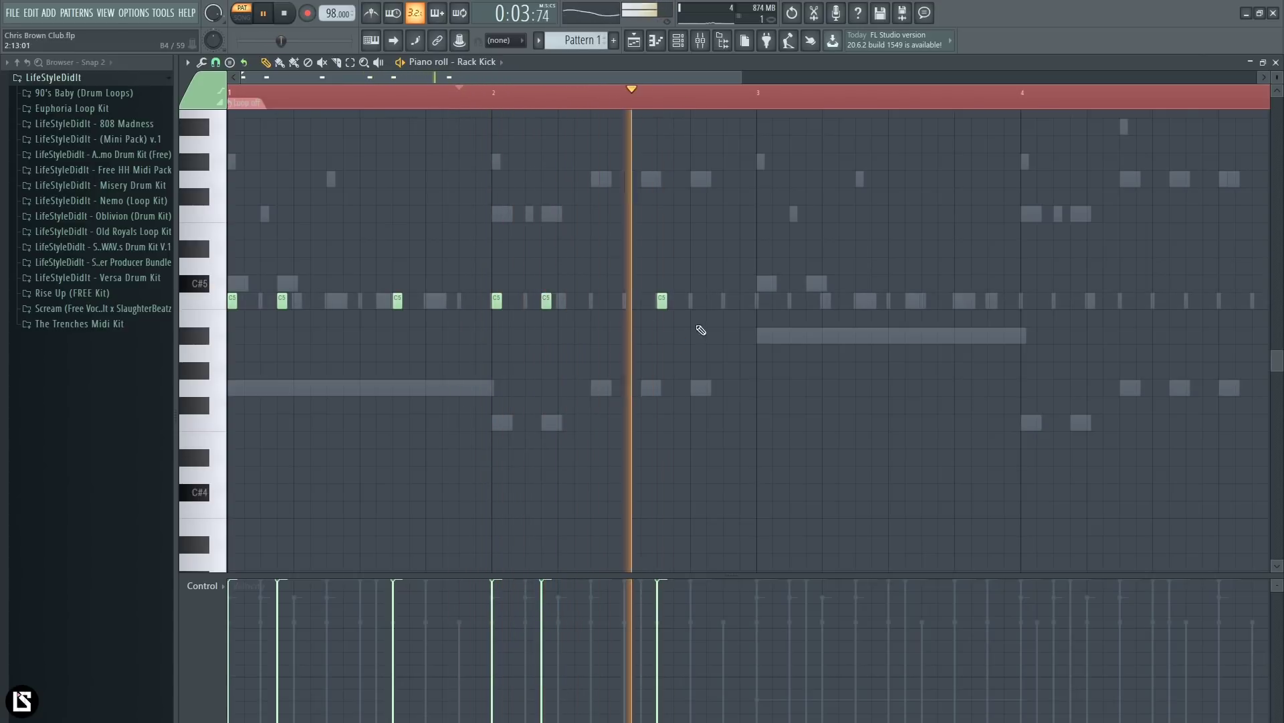
click(728, 301)
right_click(731, 304)
Step: Duplicate the two-bar Rack Kick pattern into bars 3 and 4, and add a C5 kick note on step 15 of bar 3
key(ctrl+a)
key(ctrl+b)
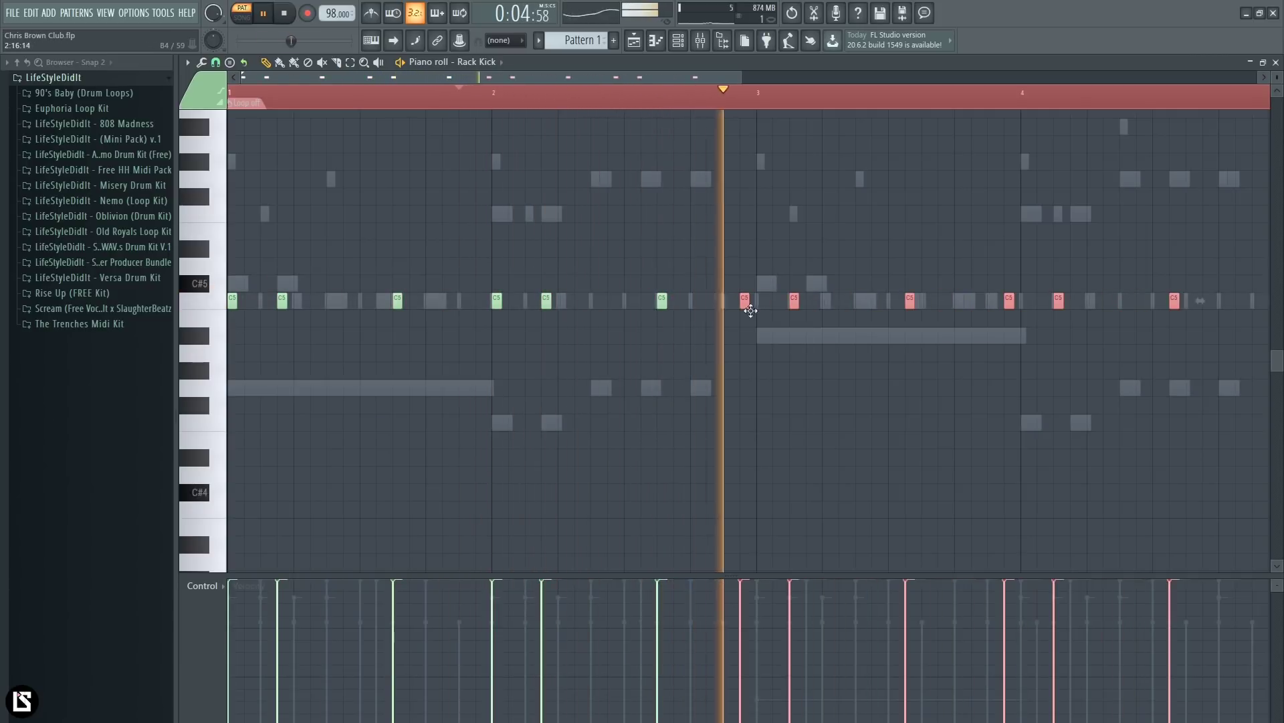
scroll(1140, 301, down, 1)
scroll(1140, 301, up, 1)
ctrl+click(708, 92)
click(810, 301)
scroll(696, 100, up, 2)
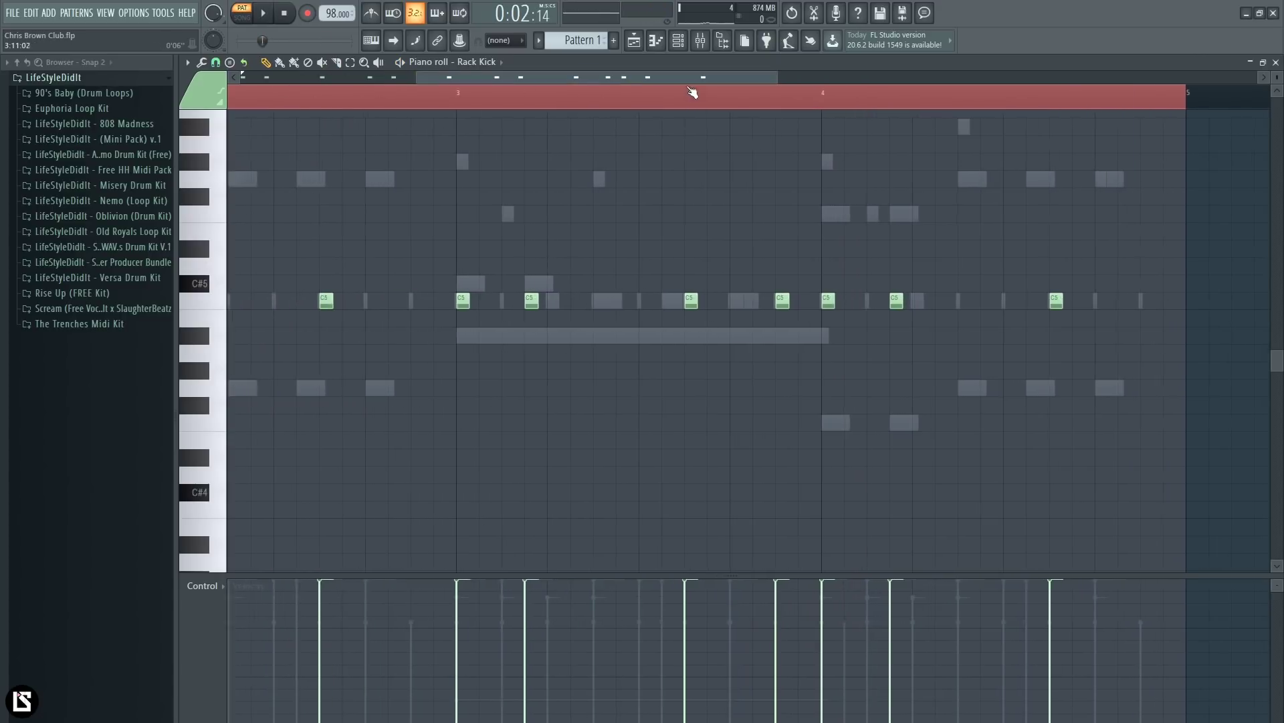
Step: Convert the LS V Clap 1 steps to piano roll notes, add a C5 kick note on step 15 of bar 4 and play the pattern
key(space)
click(678, 40)
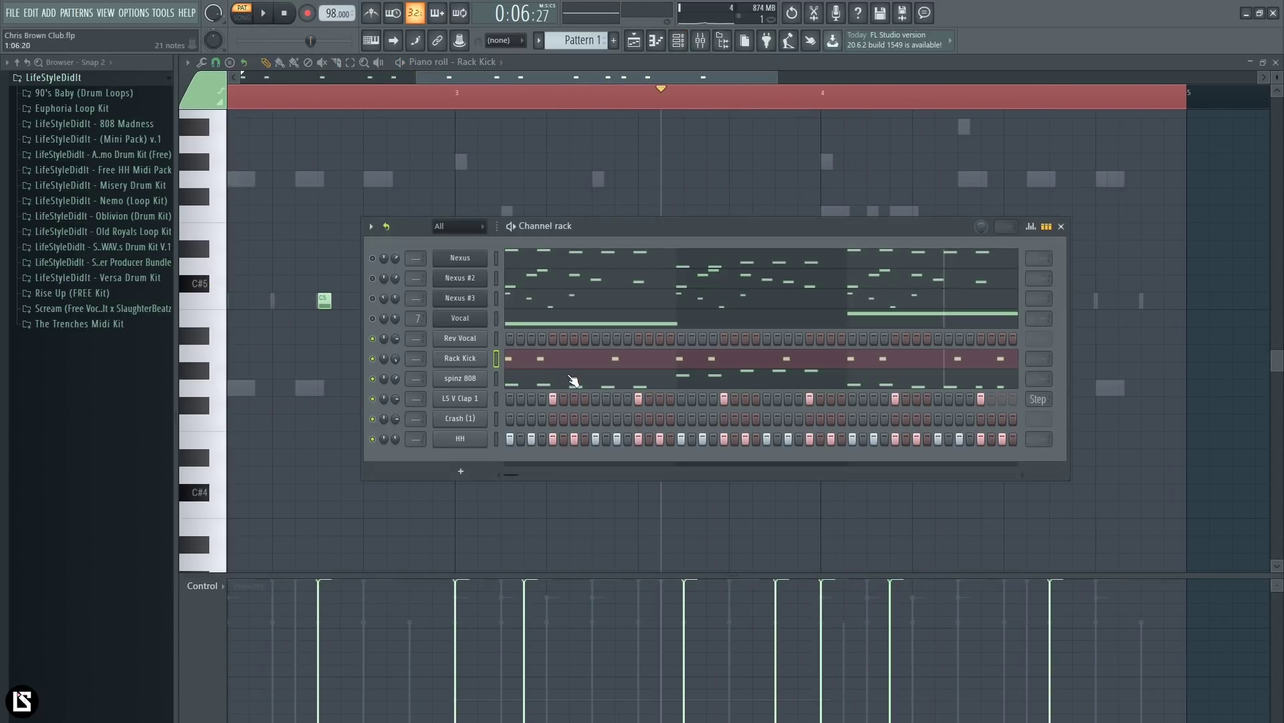
right_click(481, 404)
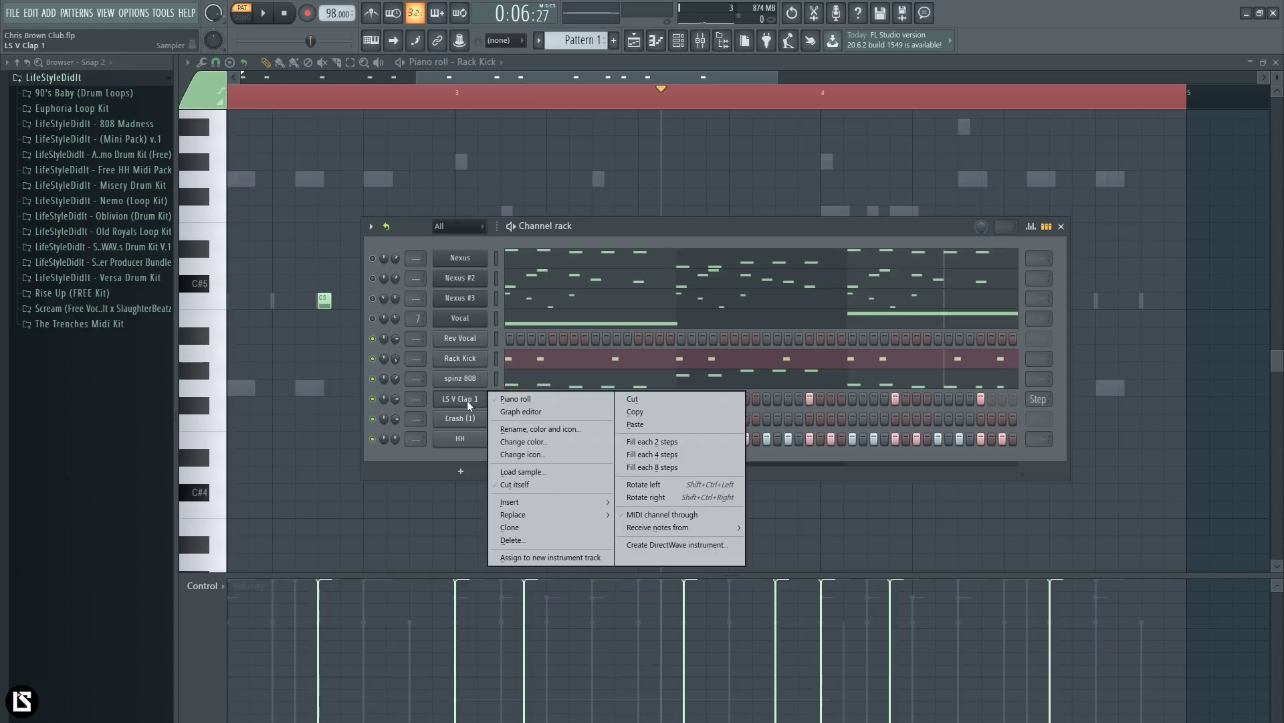
click(983, 406)
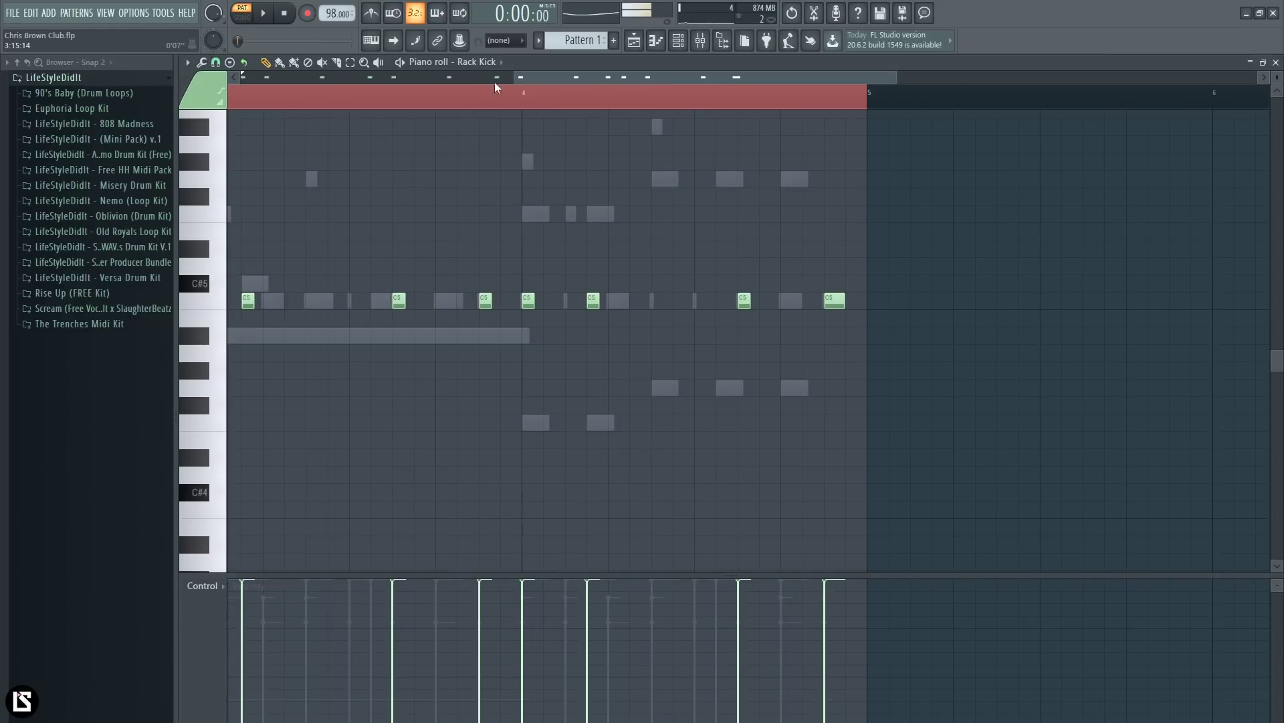
scroll(523, 72, up, 3)
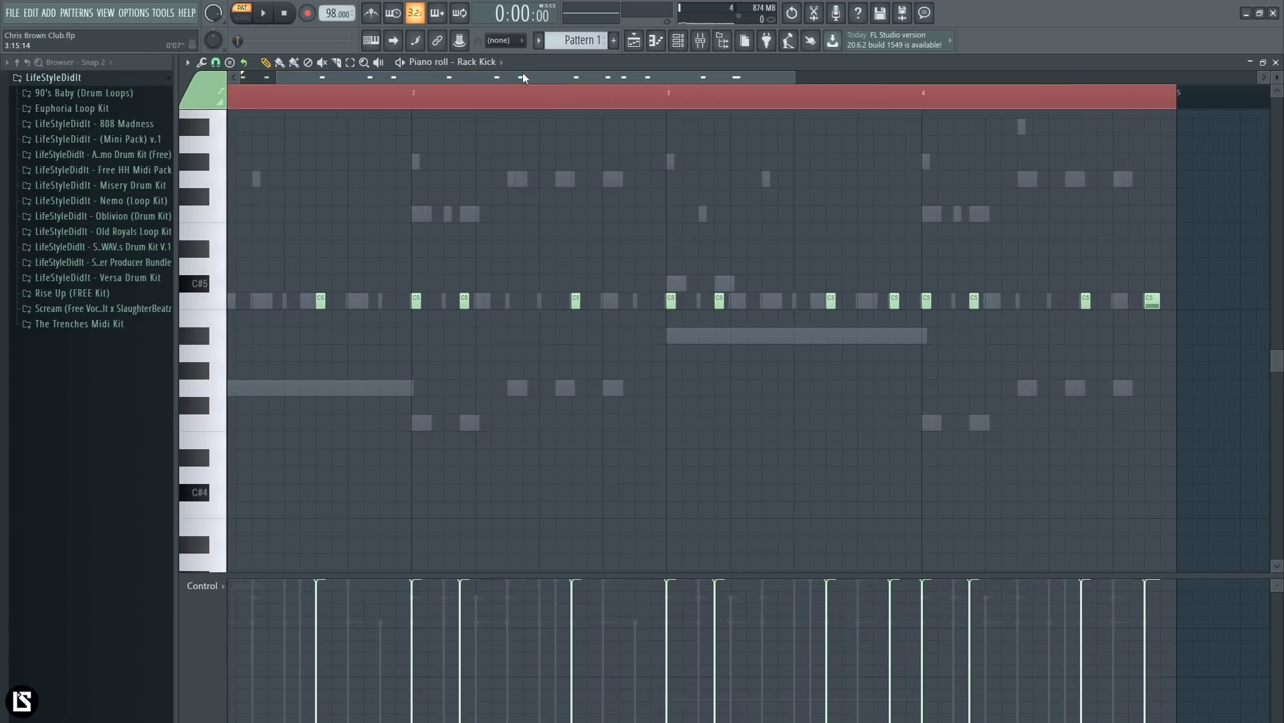
key(space)
key(space)
key(space)
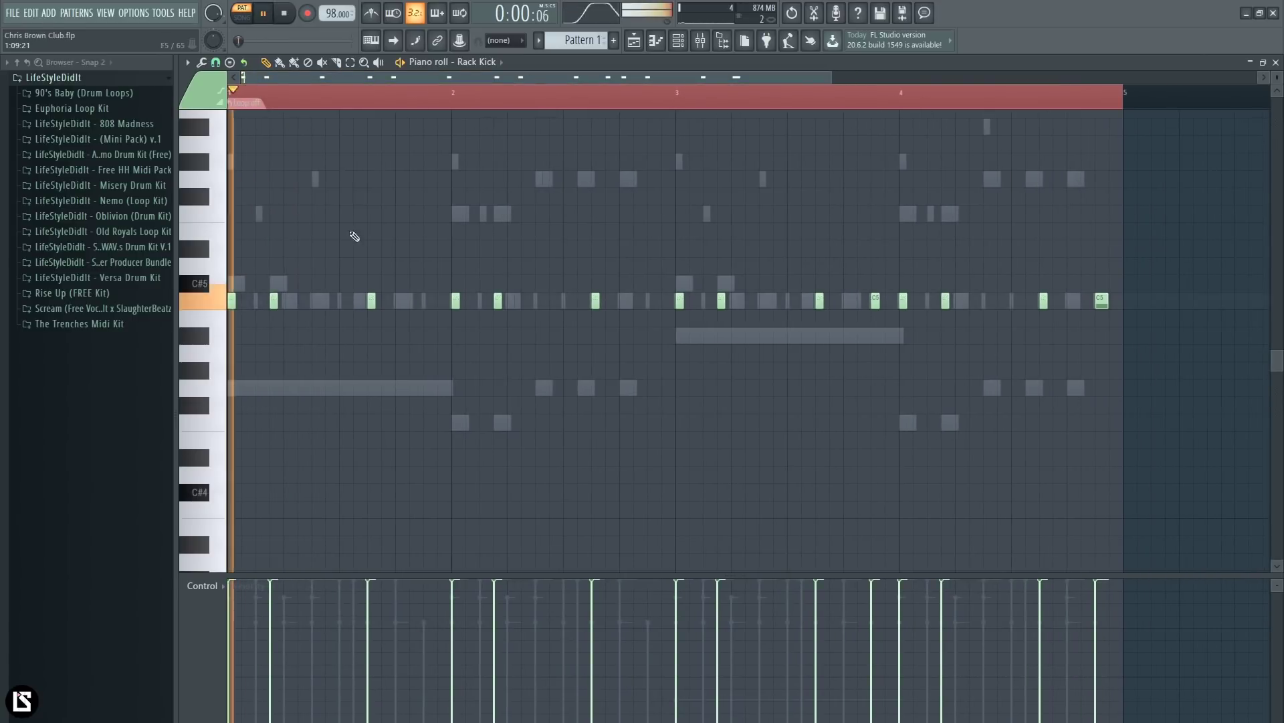
Step: Add a C5 kick note on step 10 of bar 1 and set its velocity to 55%
click(357, 303)
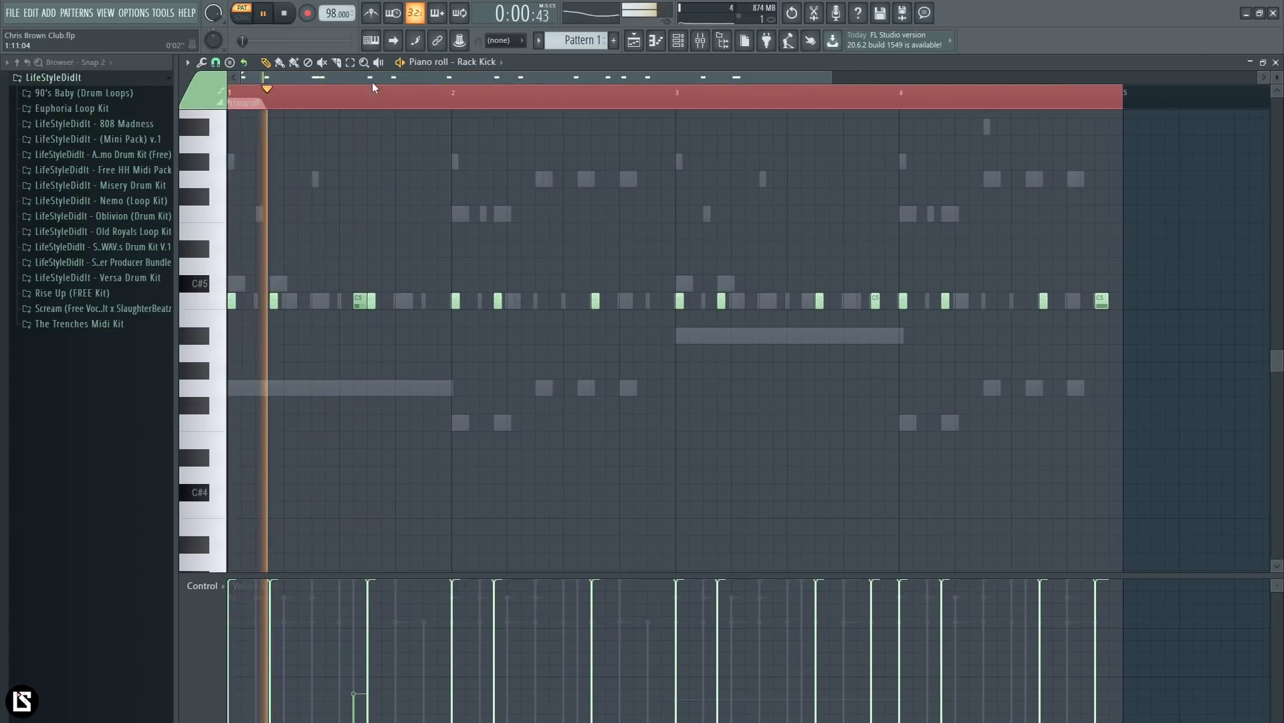
scroll(372, 82, up, 5)
click(389, 668)
key(space)
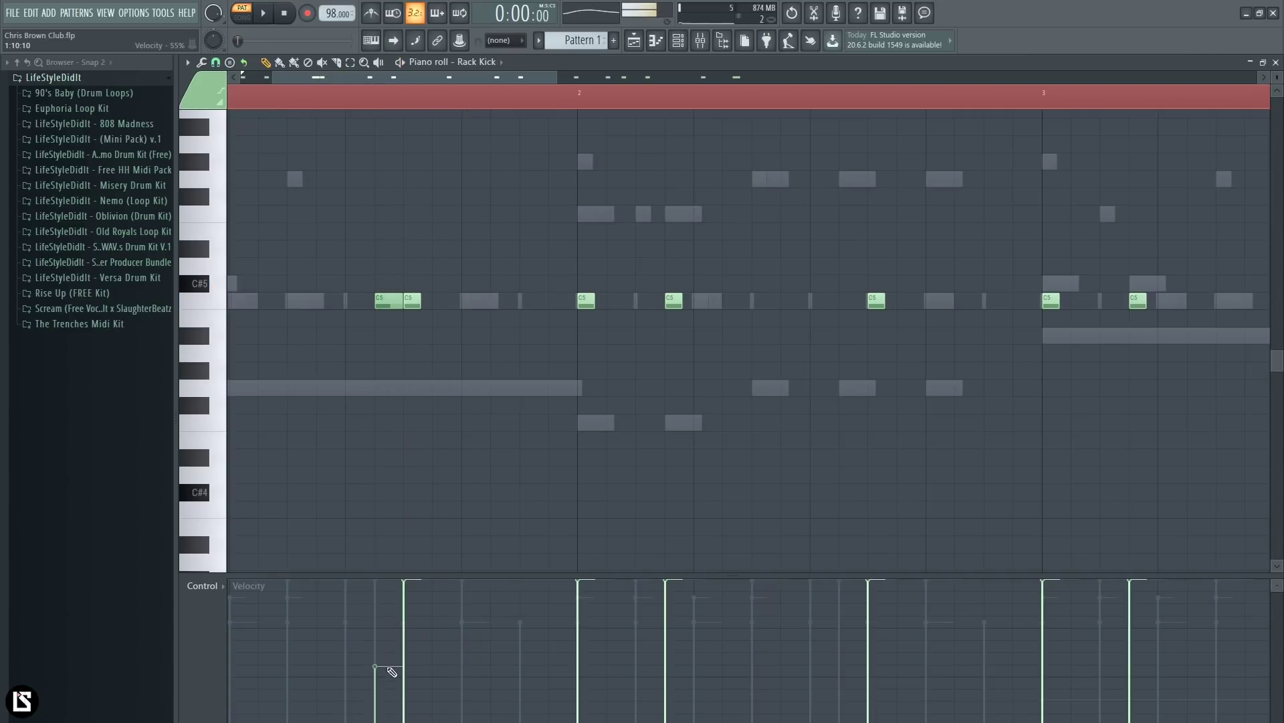
Step: Compare playback without the quiet kick note on step 10 of bar 1, and put the note back
scroll(393, 121, down, 3)
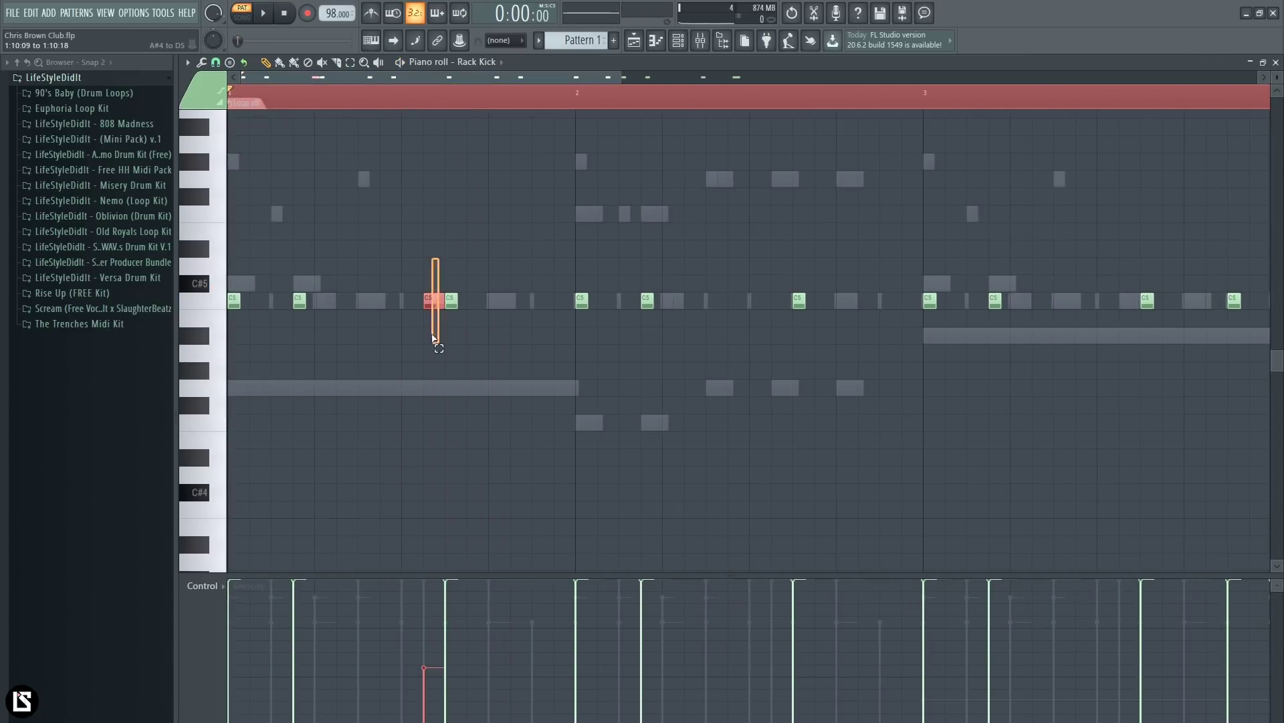
right_click(434, 303)
key(space)
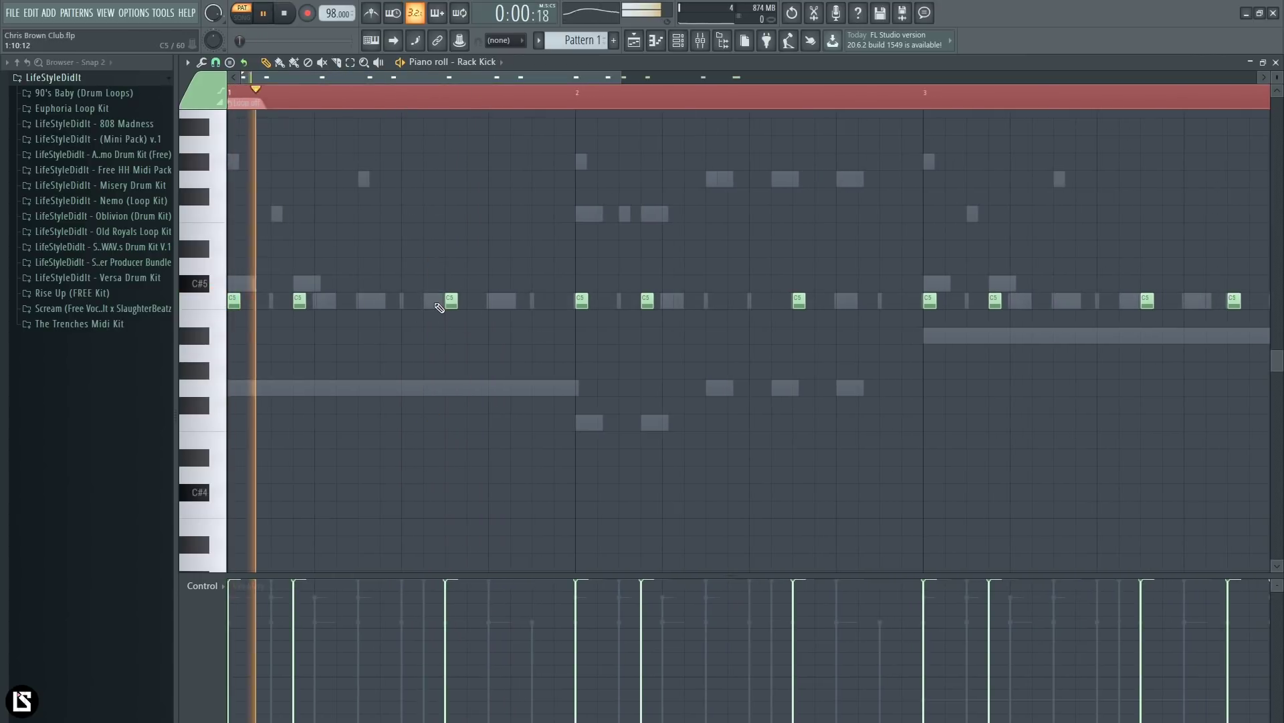
click(433, 302)
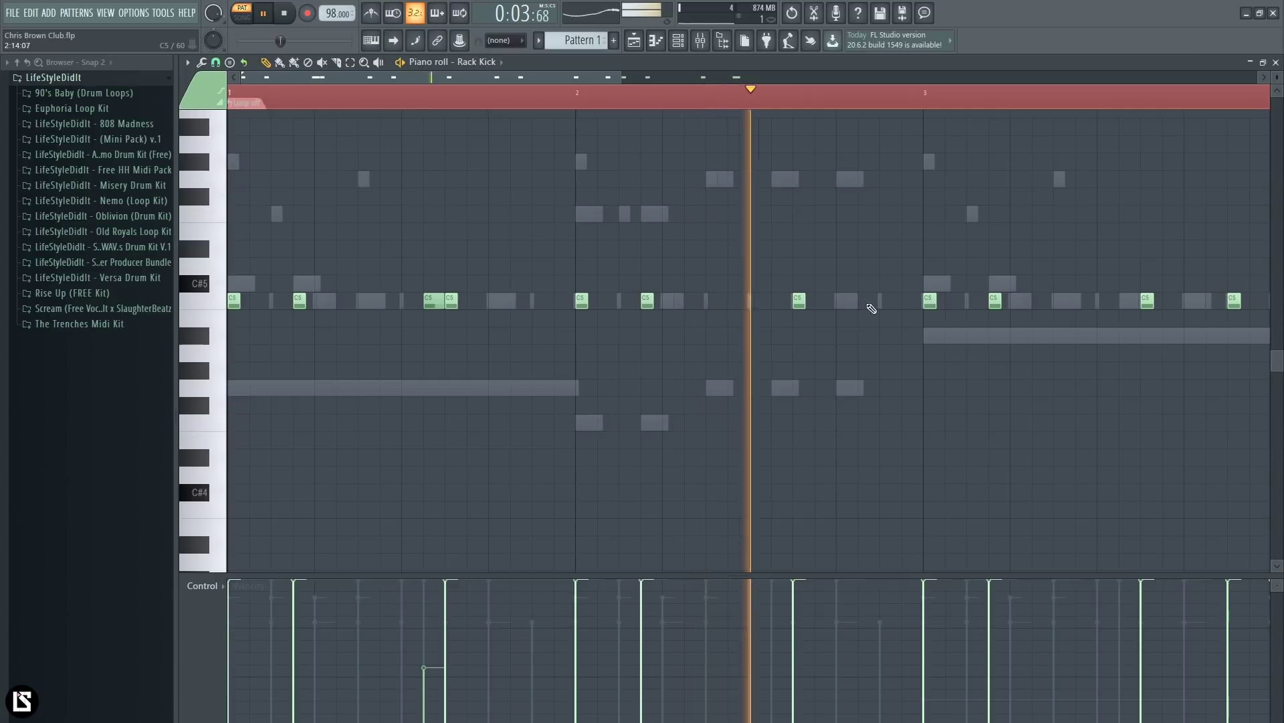
Step: Add quiet C5 kick notes on step 16 of bar 2 and step 3 of bar 4, lowering the second one's velocity slightly
click(910, 302)
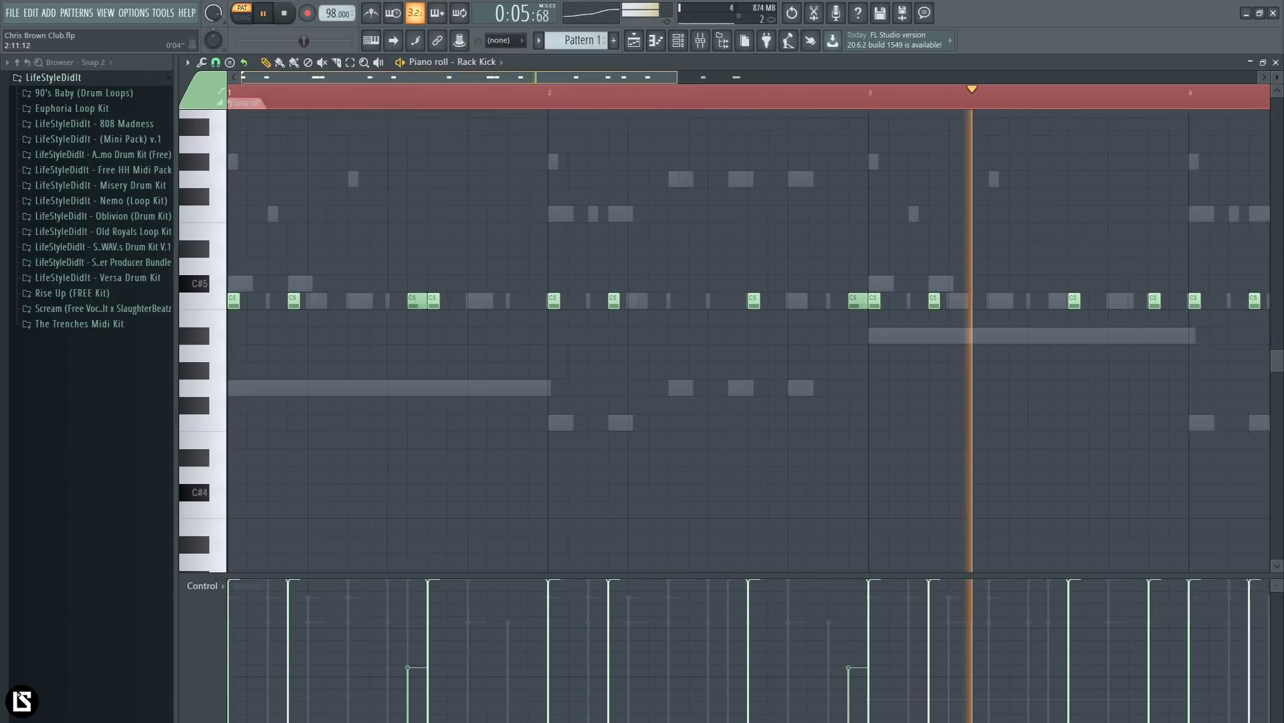
scroll(803, 281, up, 1)
click(813, 301)
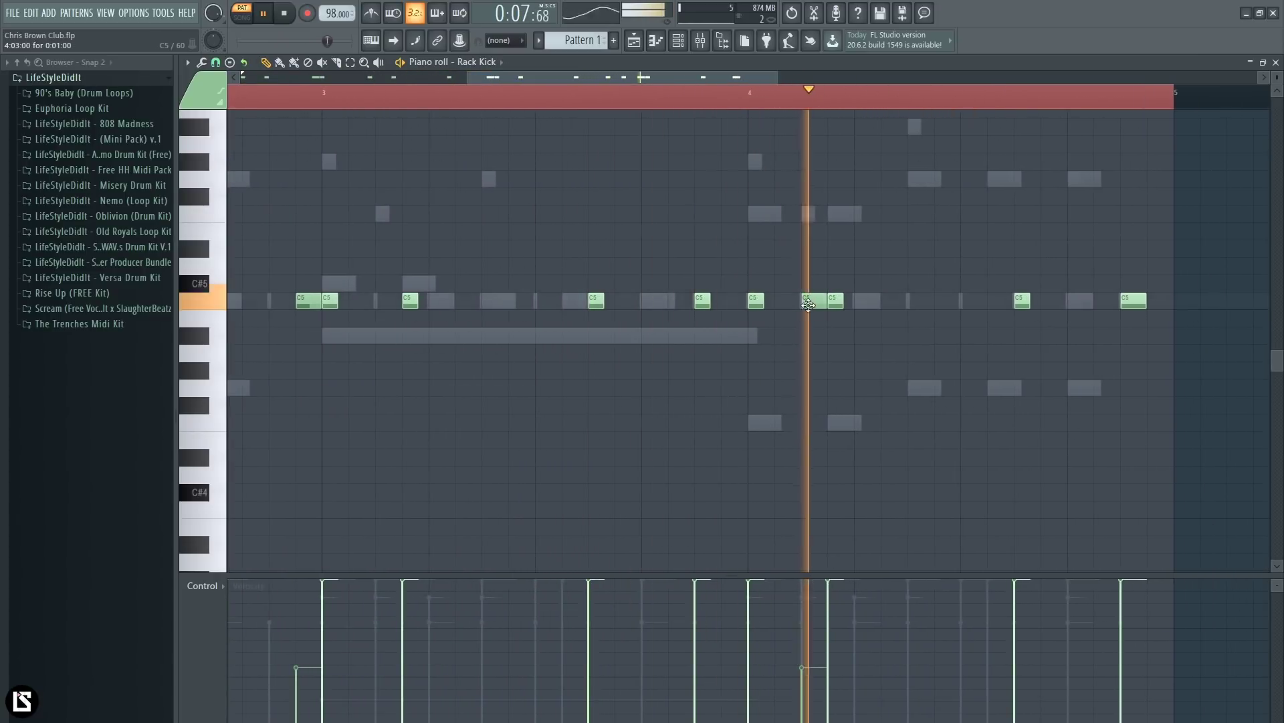
click(815, 687)
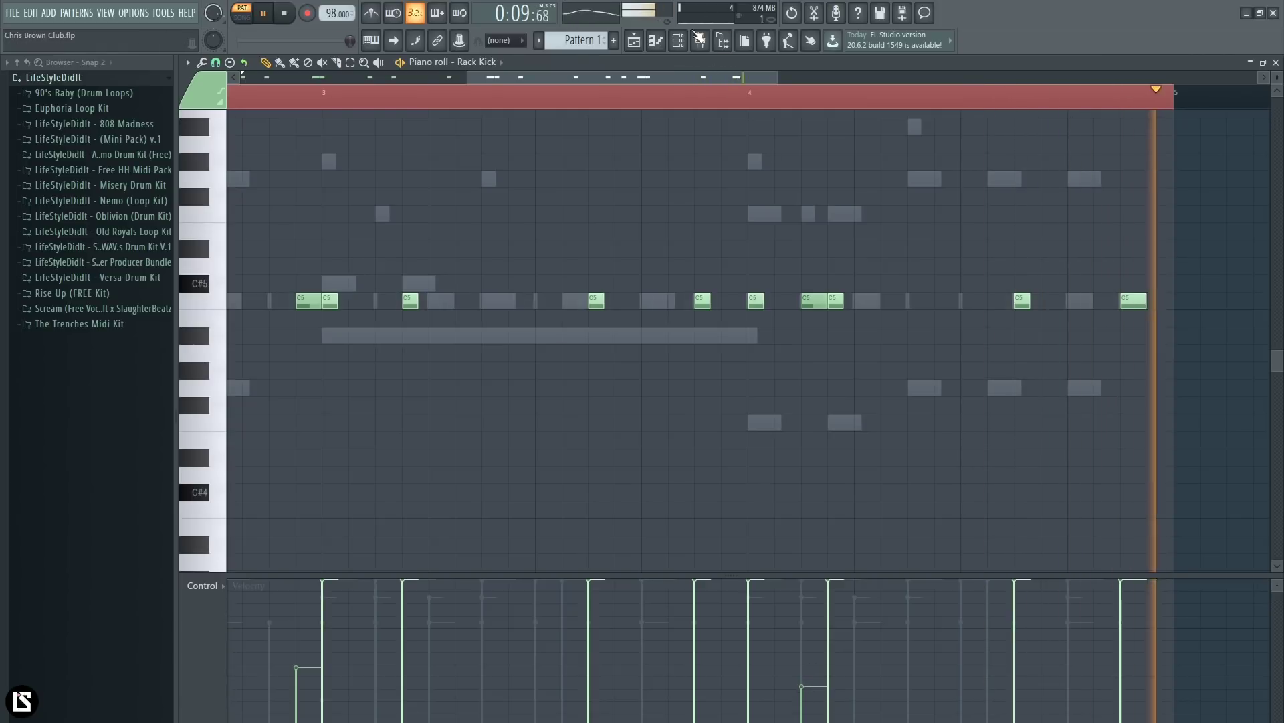
key(space)
Step: Unmute the melodic channels, rename the first Nexus channel Bass Pluck, and play the melodies with the drums and 808 muted
key(F6)
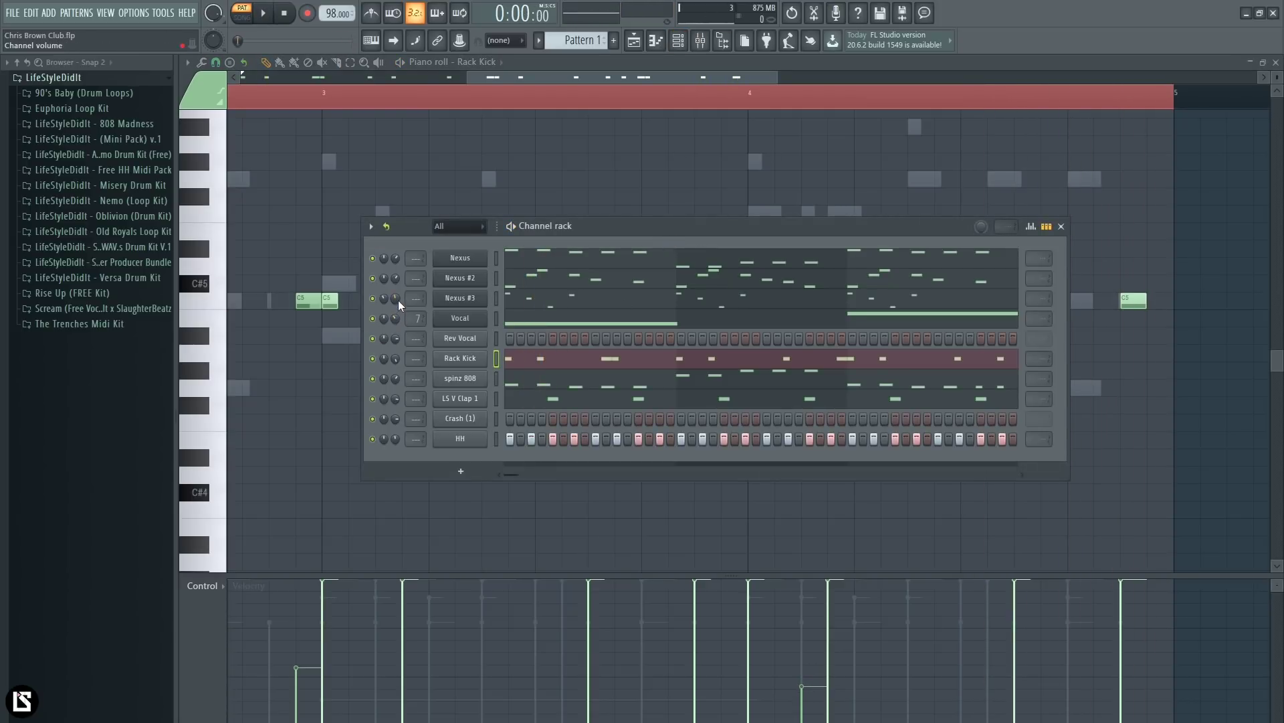
key(space)
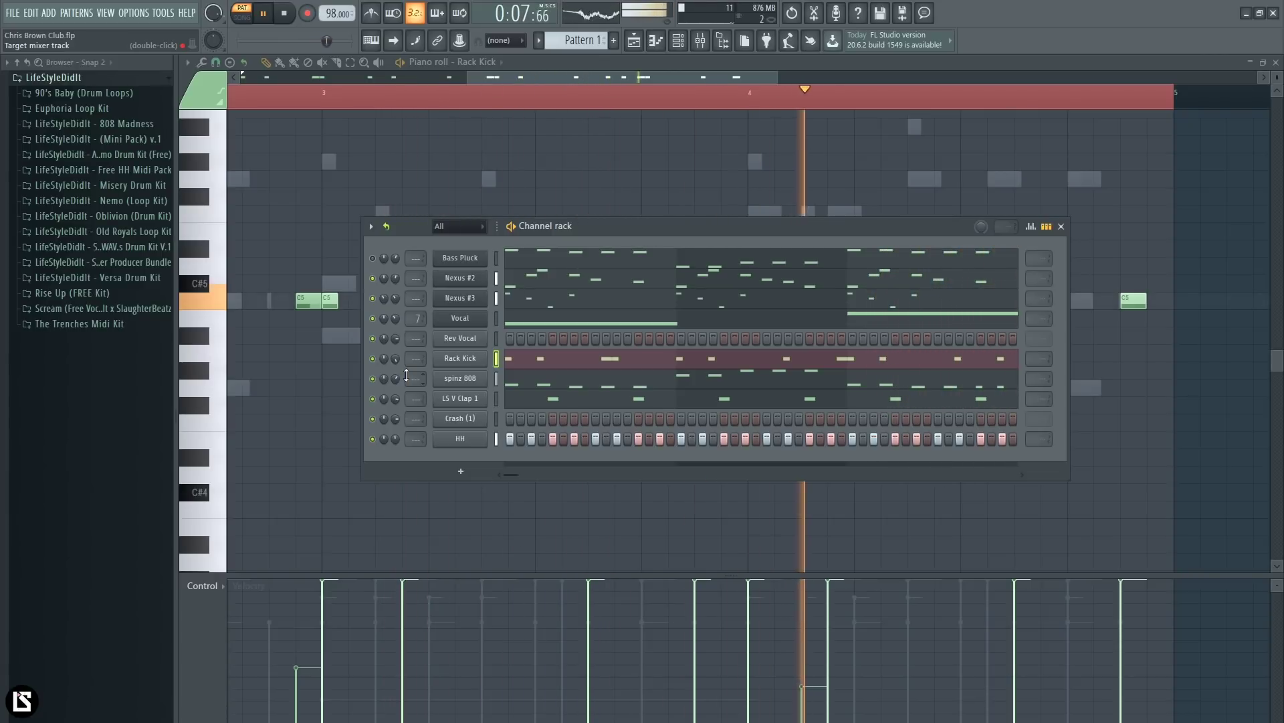
key(space)
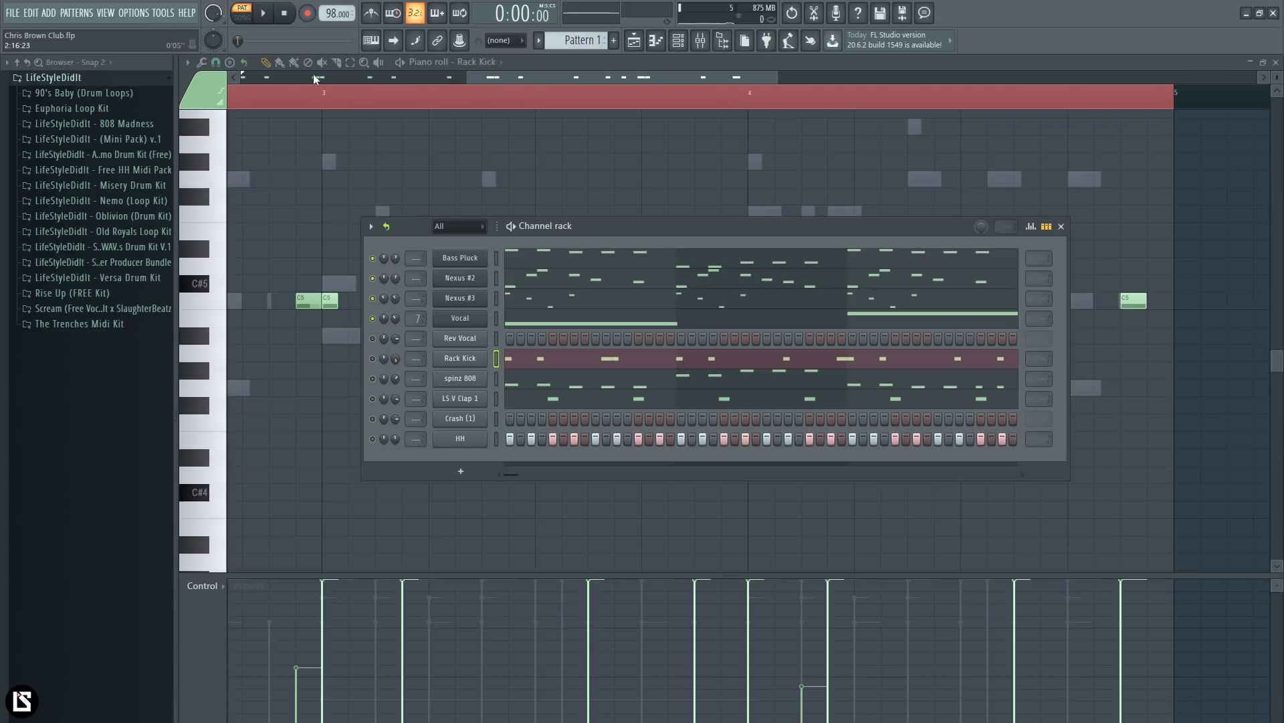
key(space)
Step: Clone the Nexus #3 channel and open the empty copy in the piano roll
right_click(467, 301)
click(572, 418)
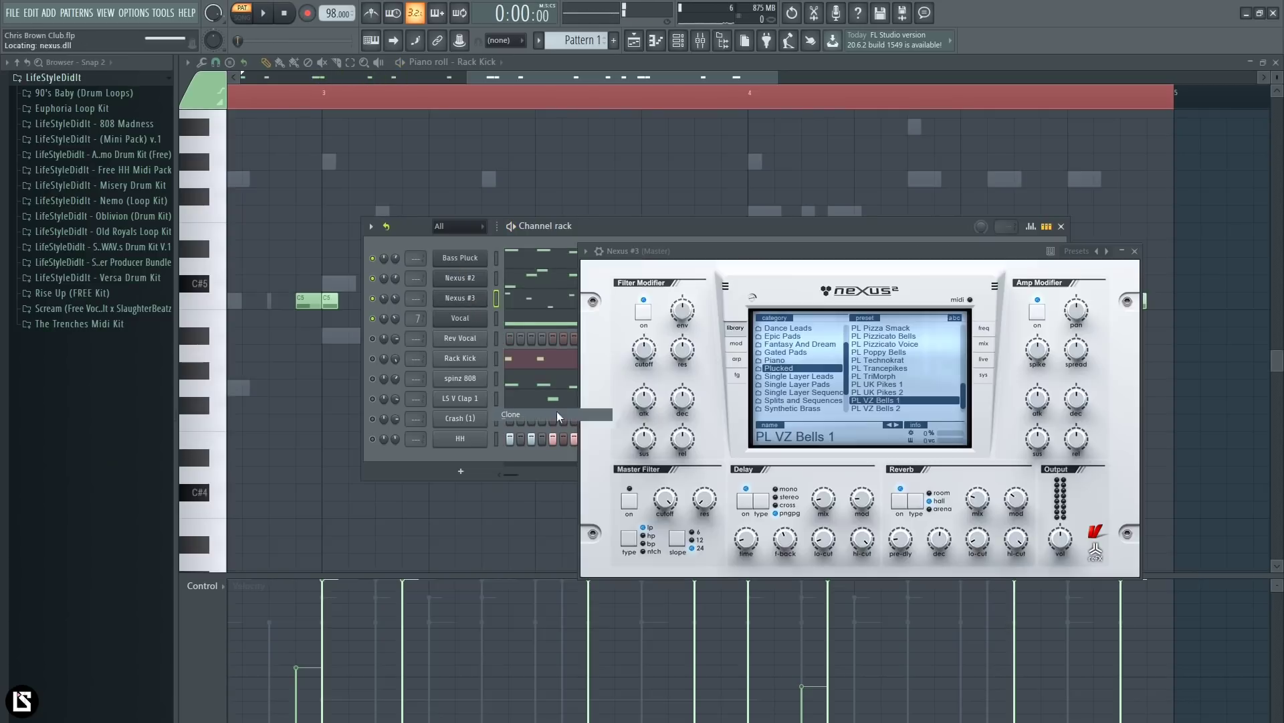
click(1136, 253)
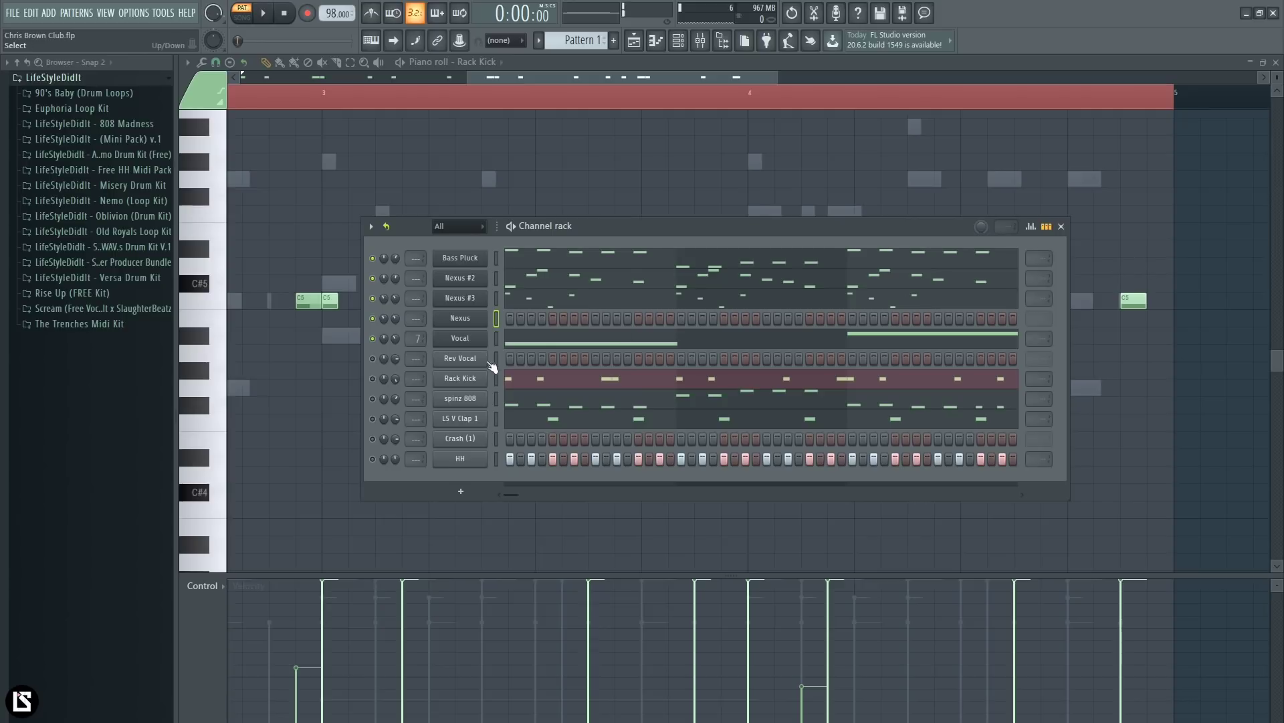
right_click(460, 318)
click(506, 316)
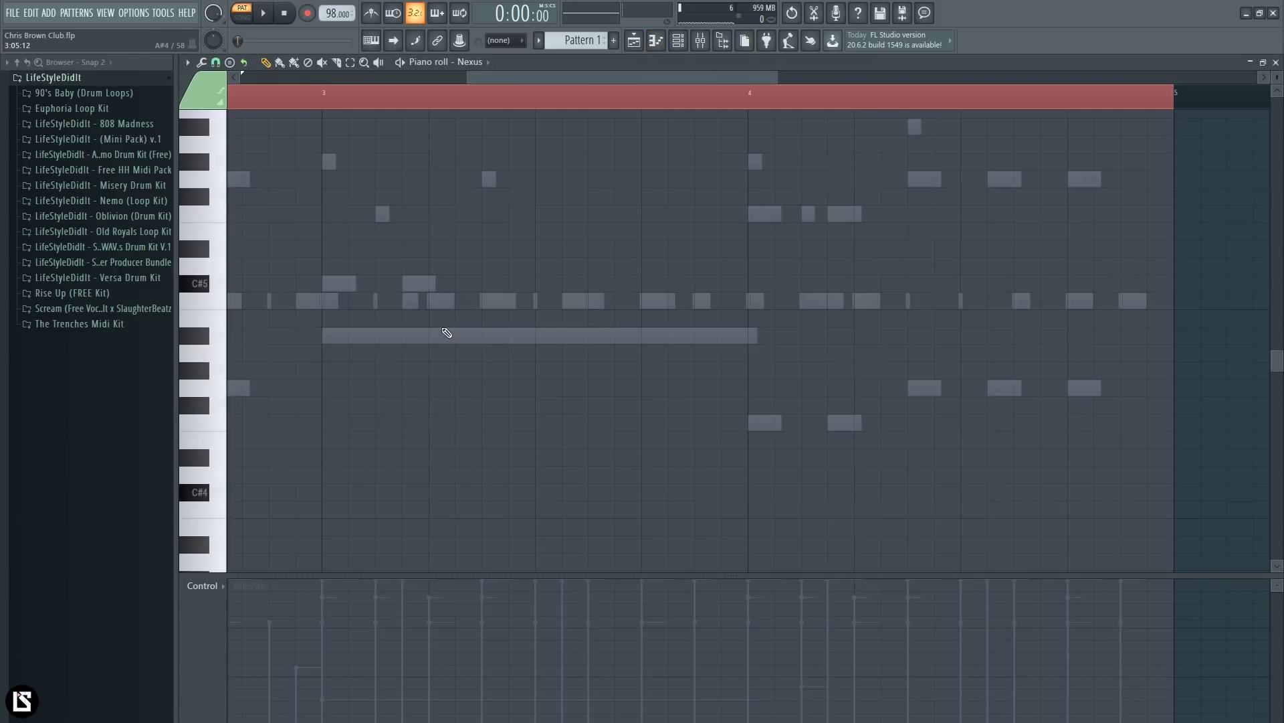
Step: Draw a bar-long G#5 note in bar 1 and a bar-long G5 note in bar 2 of the cloned Nexus channel
scroll(314, 96, left, 5)
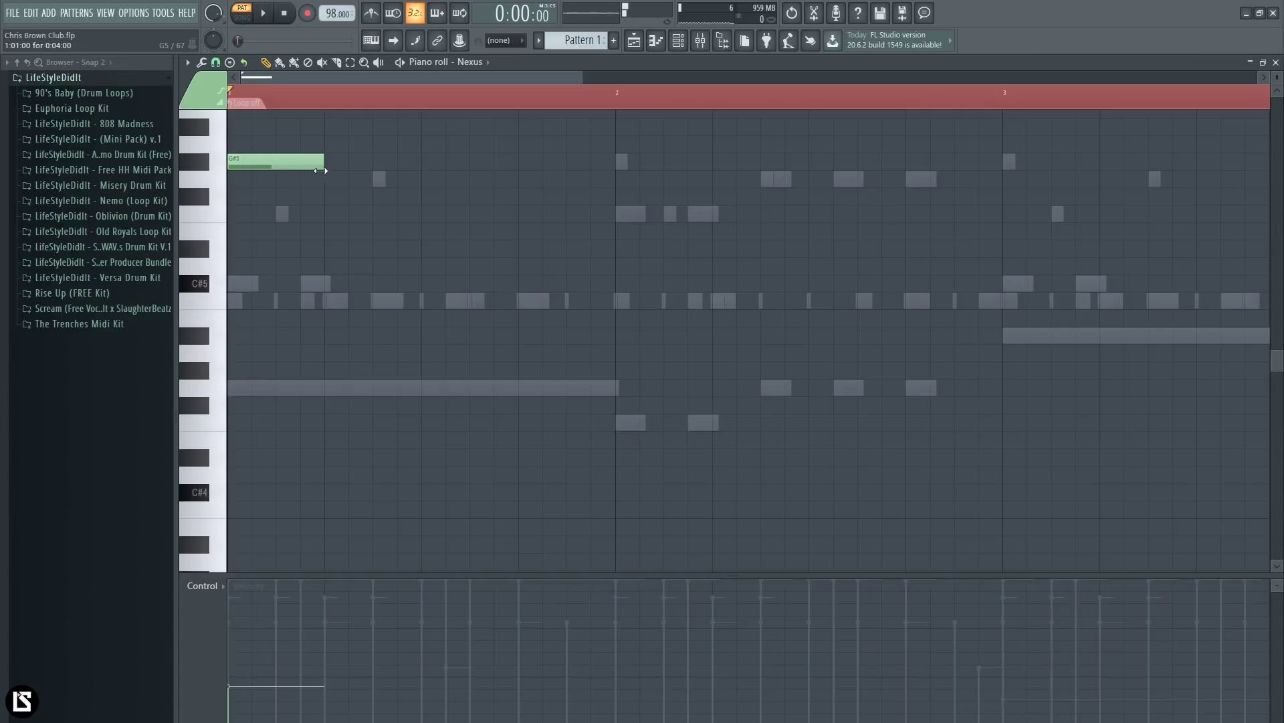
click(330, 186)
key(space)
right_click(376, 178)
drag(315, 161, 602, 167)
click(619, 178)
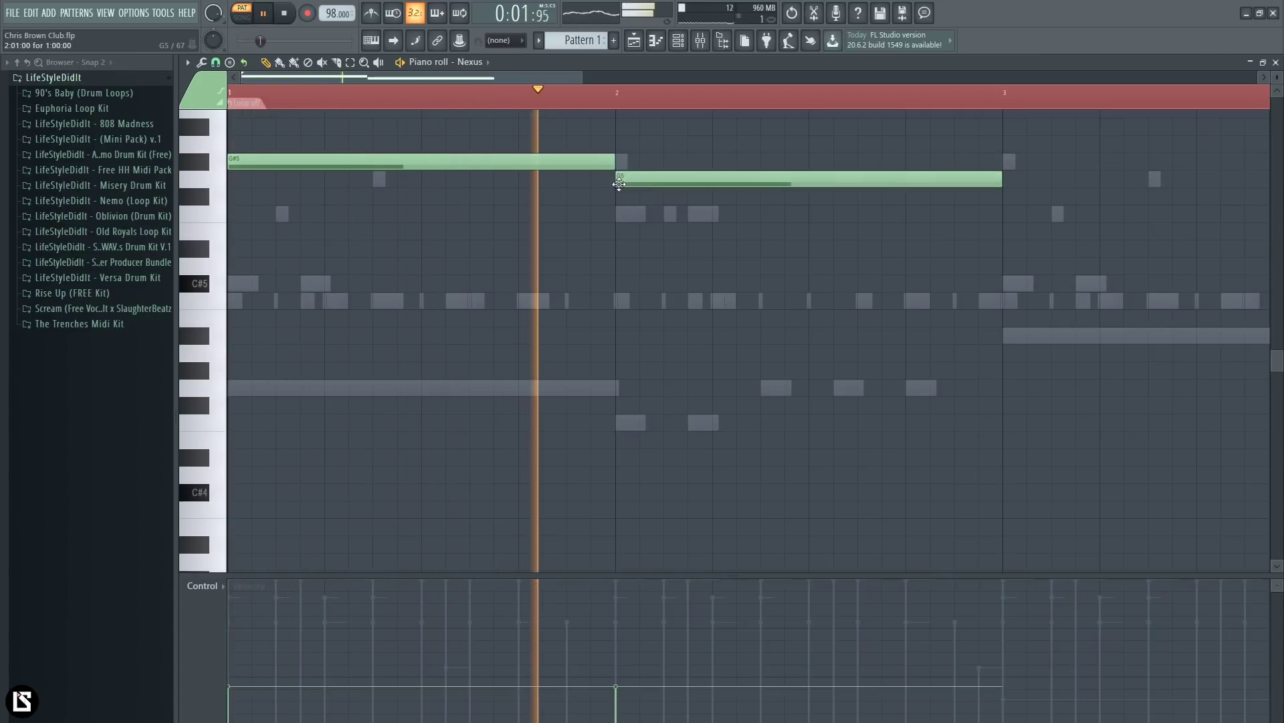
Step: Add a bar-long F5 note in bar 3 and a bar-long G5 note in bar 4 of the cloned Nexus part
scroll(606, 121, down, 3)
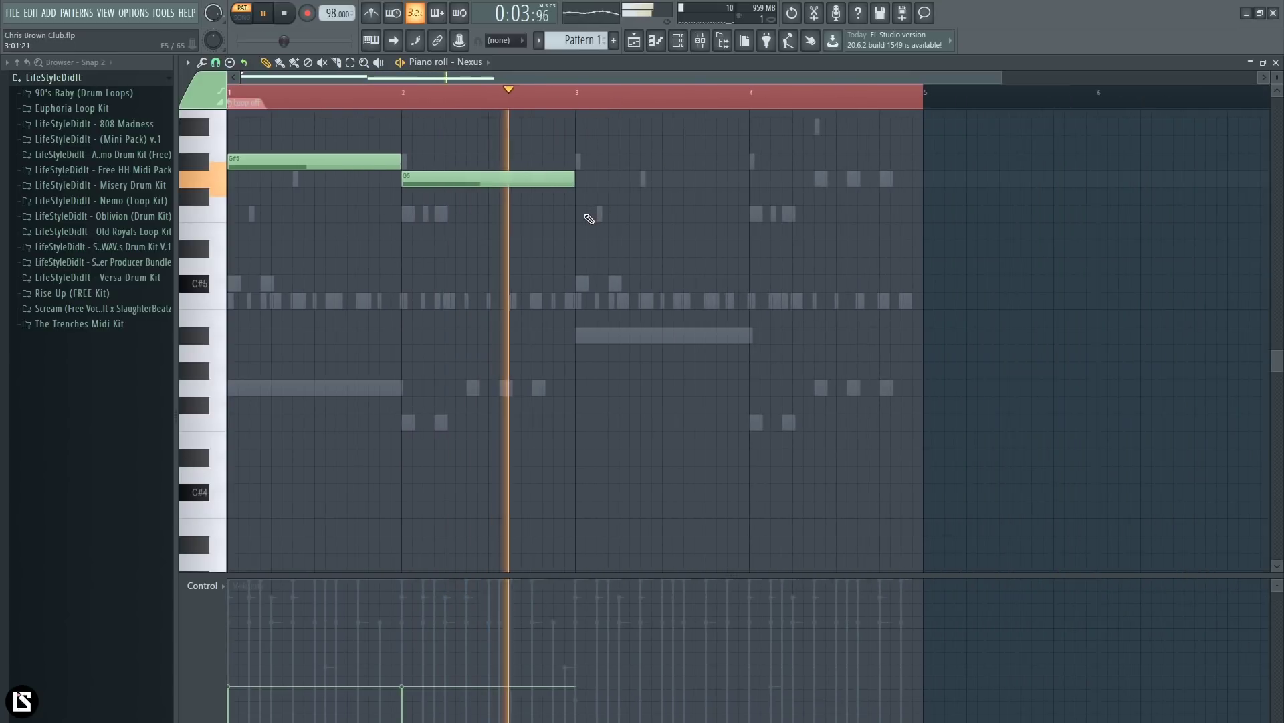
click(582, 216)
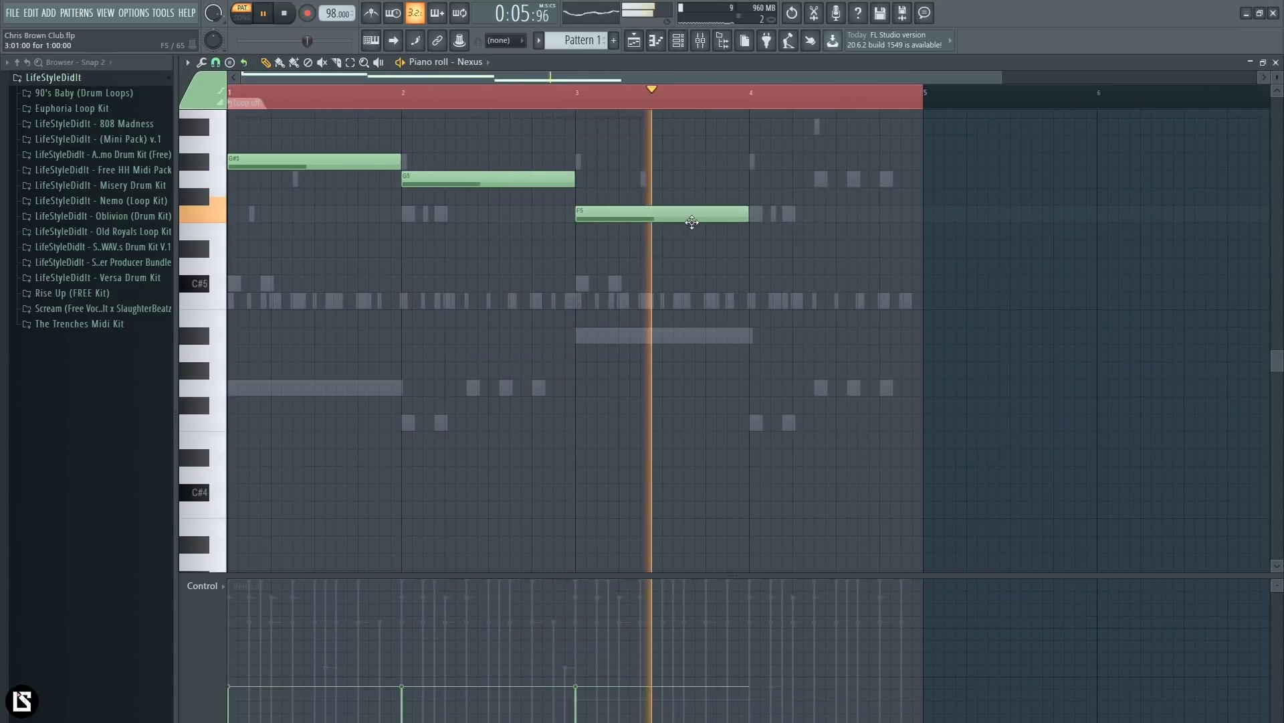
click(755, 179)
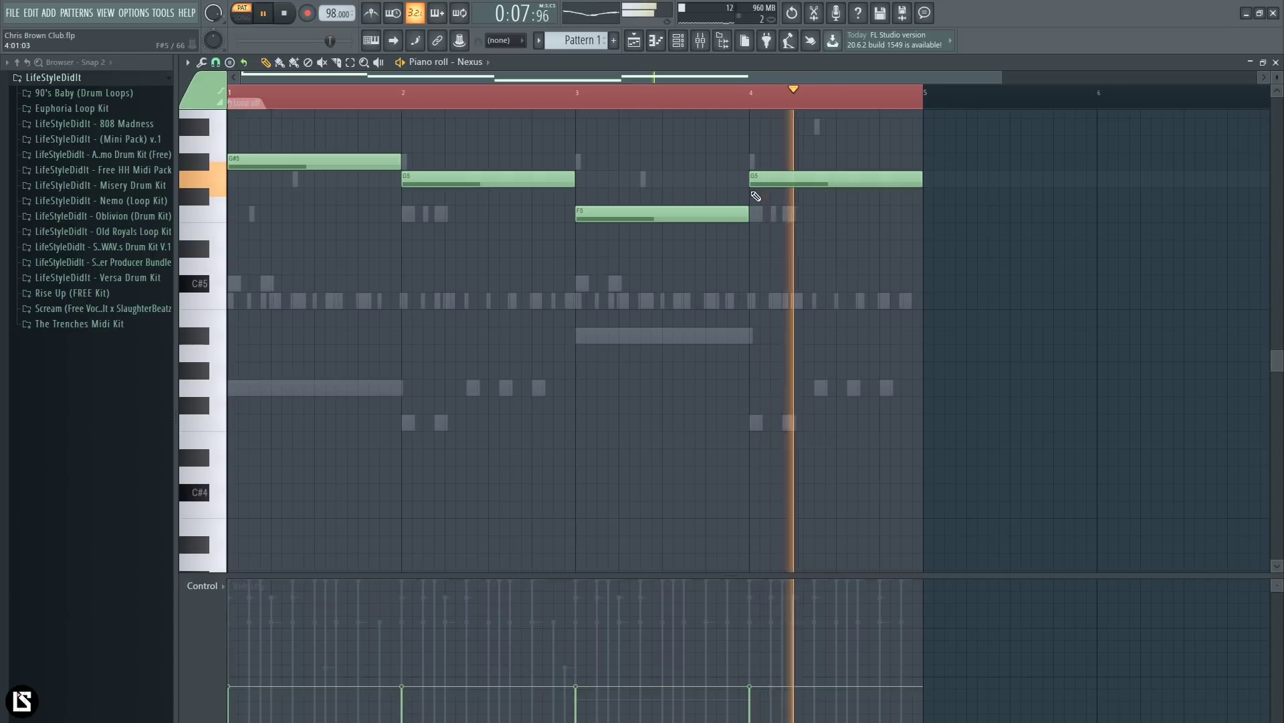
key(space)
Step: Split Pattern 1 by channel into separate patterns in the playlist
key(F5)
right_click(214, 106)
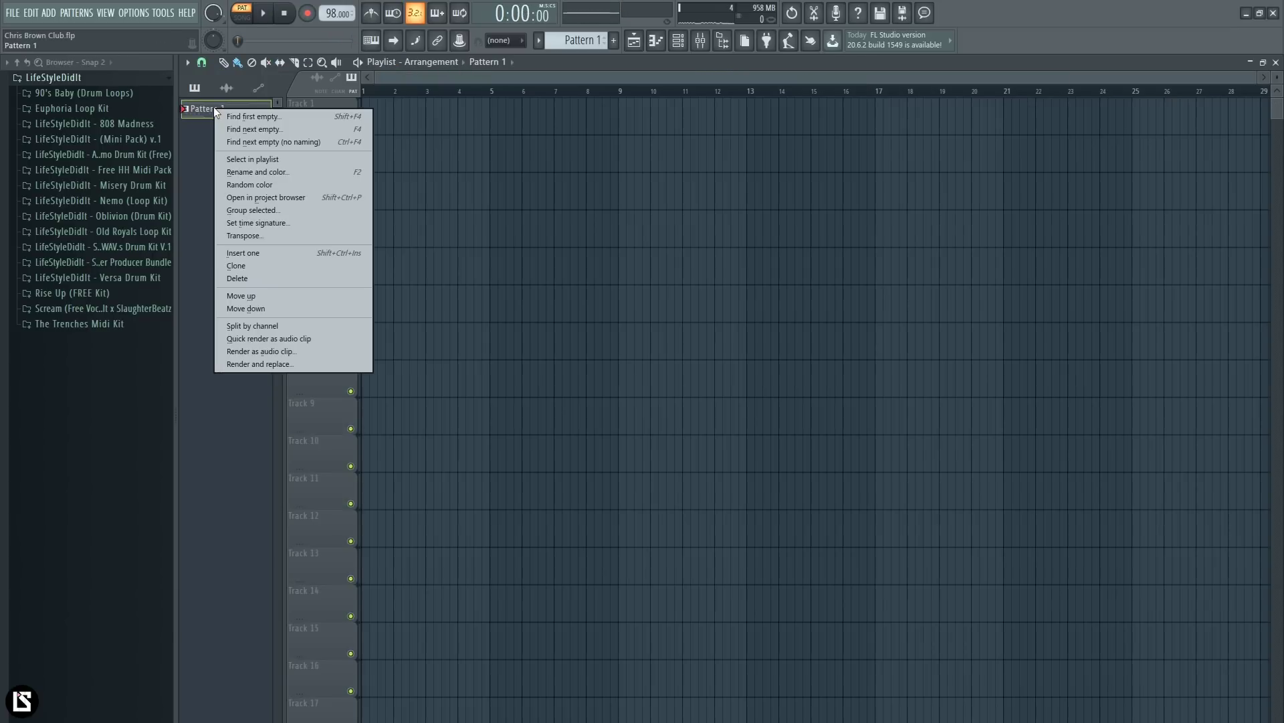
click(258, 325)
key(F7)
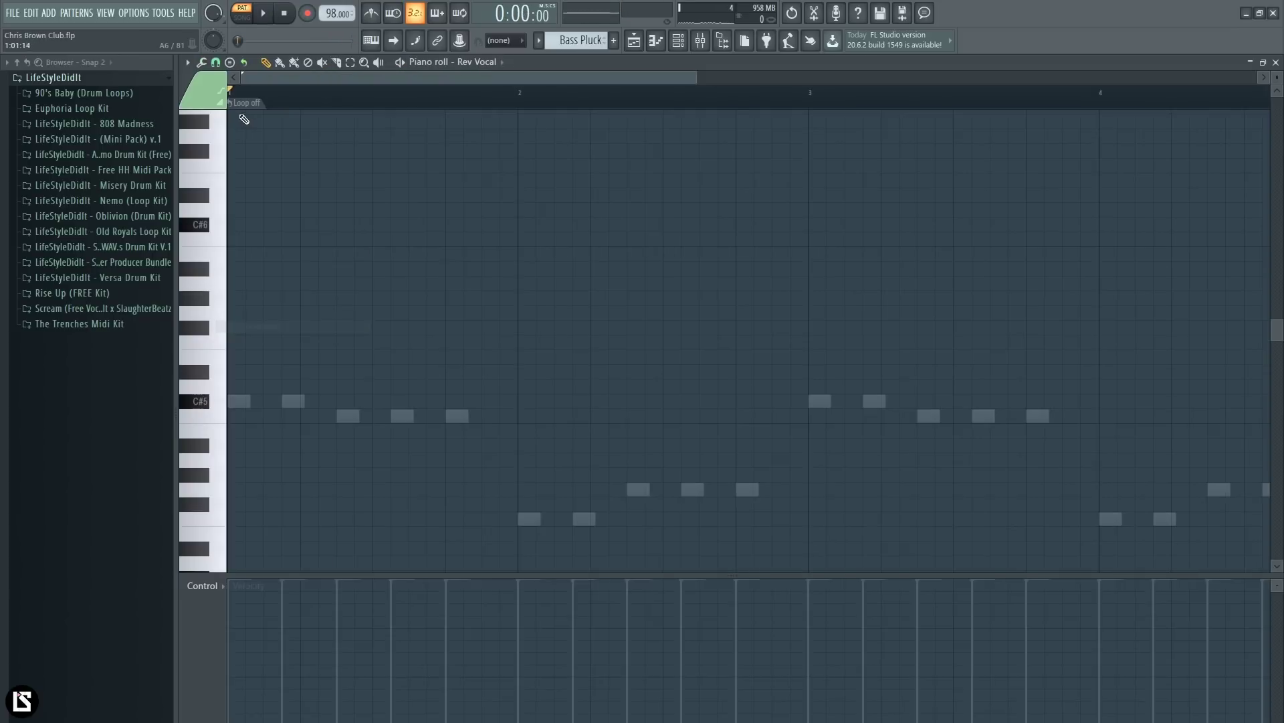
Step: Place the nine split patterns on Tracks 1 to 9 of the playlist and repeat them once to fill bars 9 to 16
click(633, 48)
drag(234, 281, 374, 119)
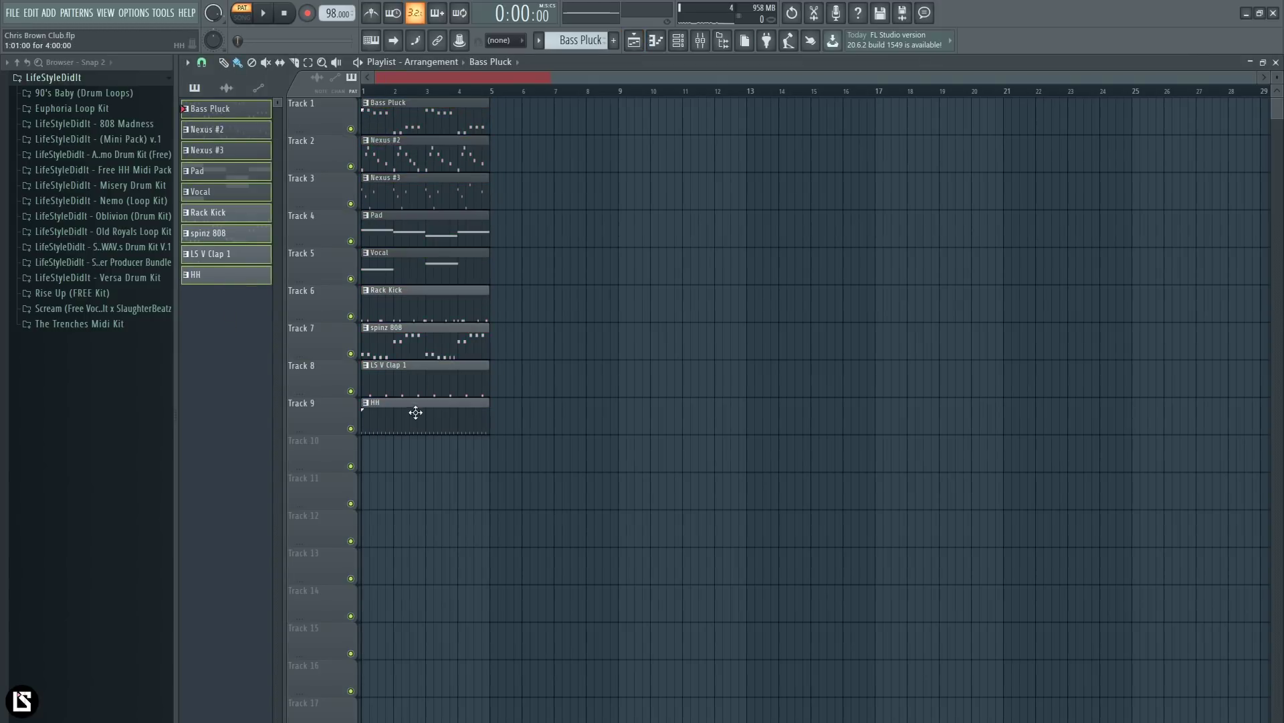
drag(437, 507, 519, 117)
drag(661, 505, 668, 138)
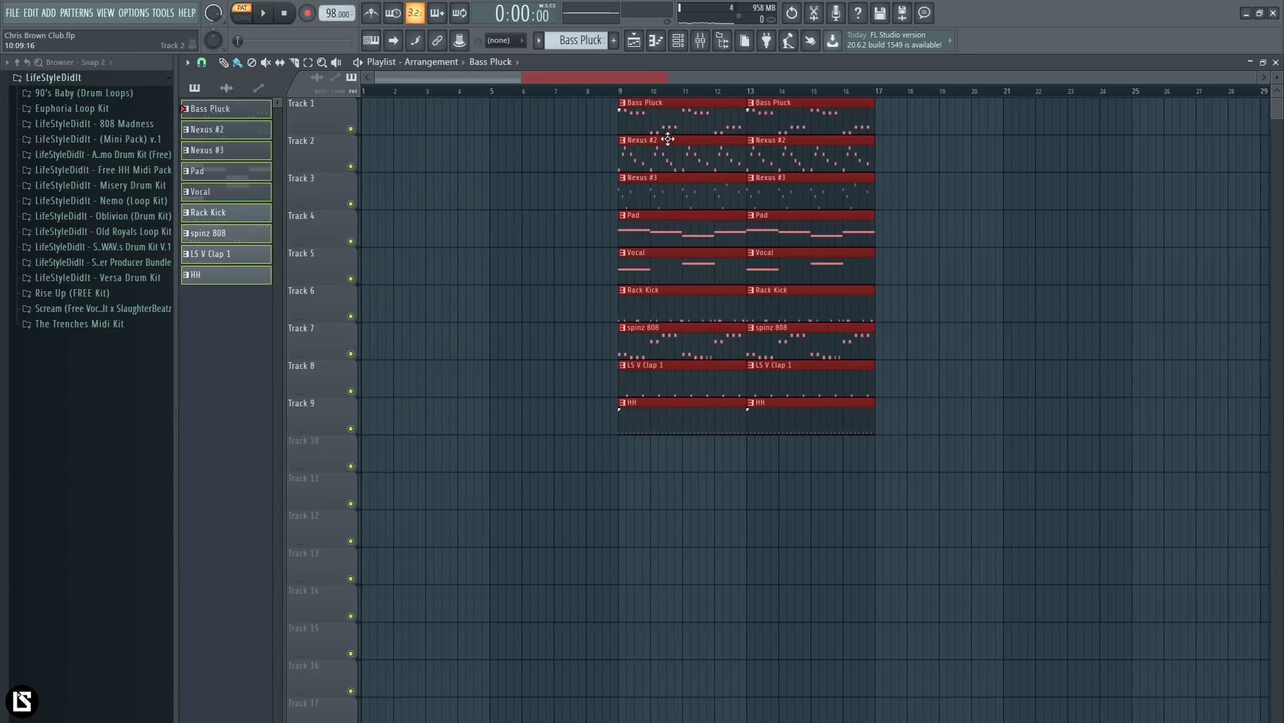
Step: Copy all clips from bars 9 to 16 into bars 1 to 8 and delete the copied kick, 808, clap and hi-hat clips
drag(594, 99, 906, 506)
drag(665, 137, 250, 166)
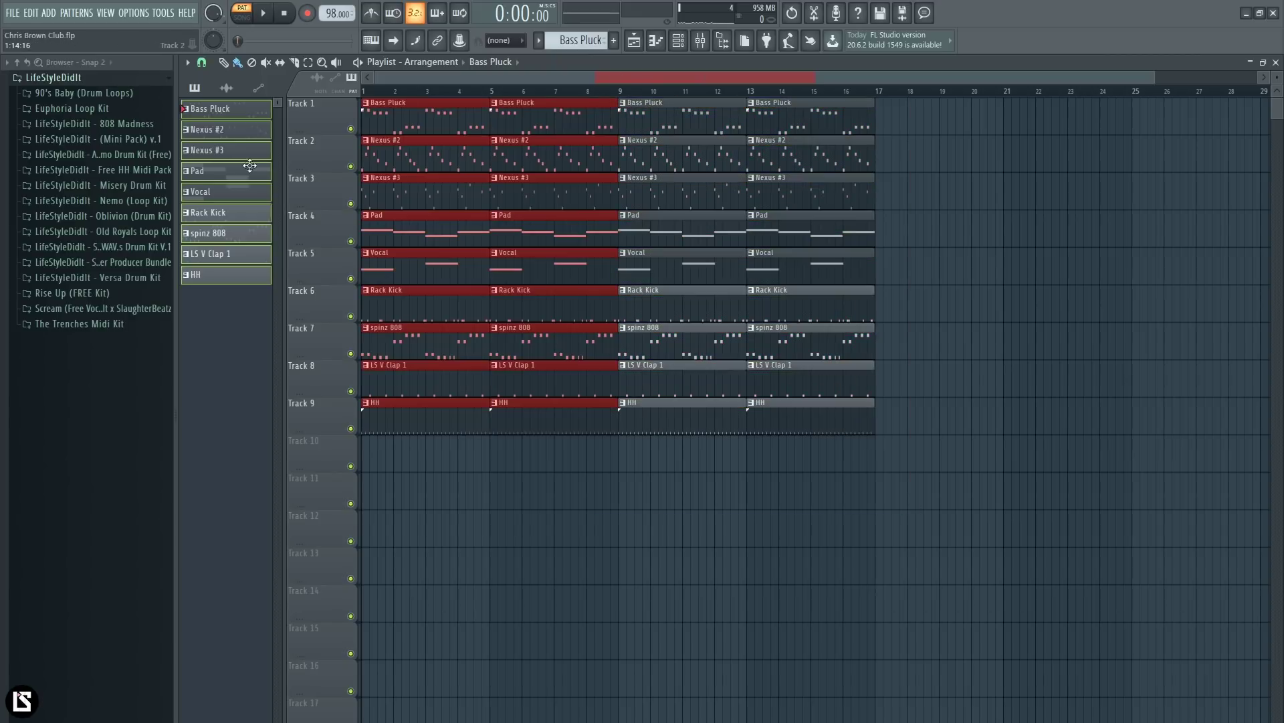
right_click(527, 406)
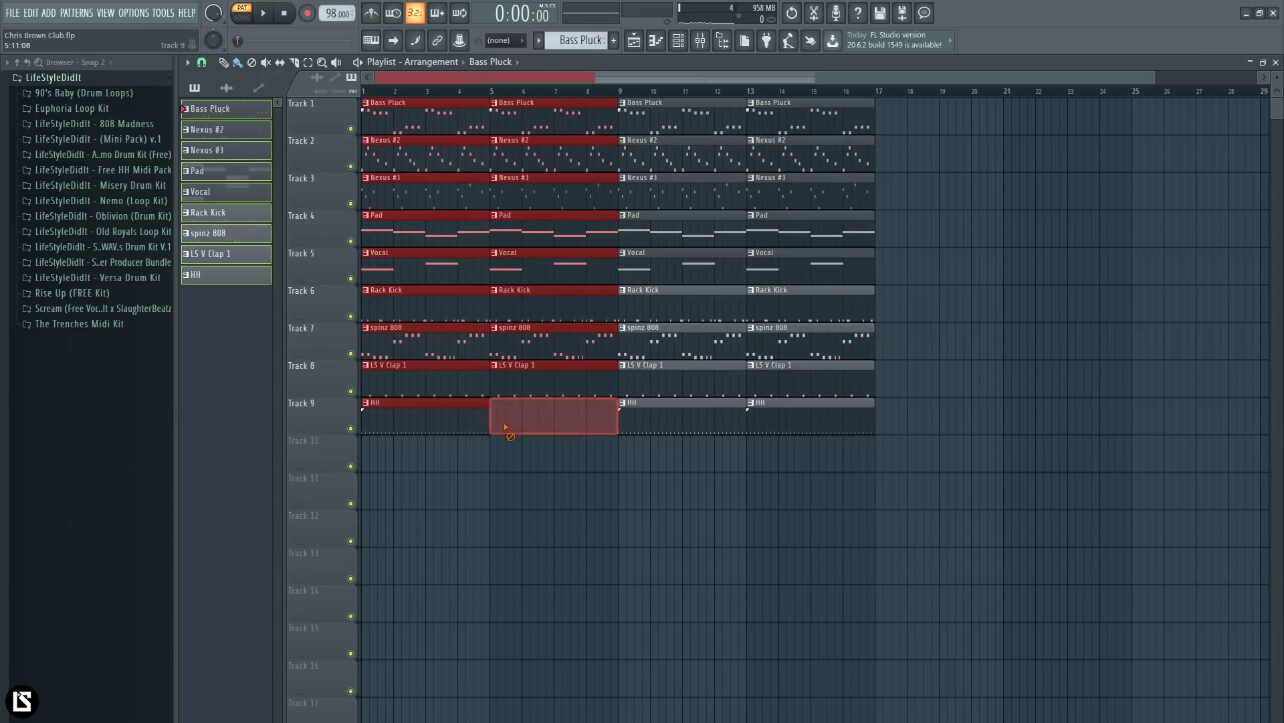
right_click(499, 380)
right_click(468, 352)
right_click(452, 308)
right_click(529, 320)
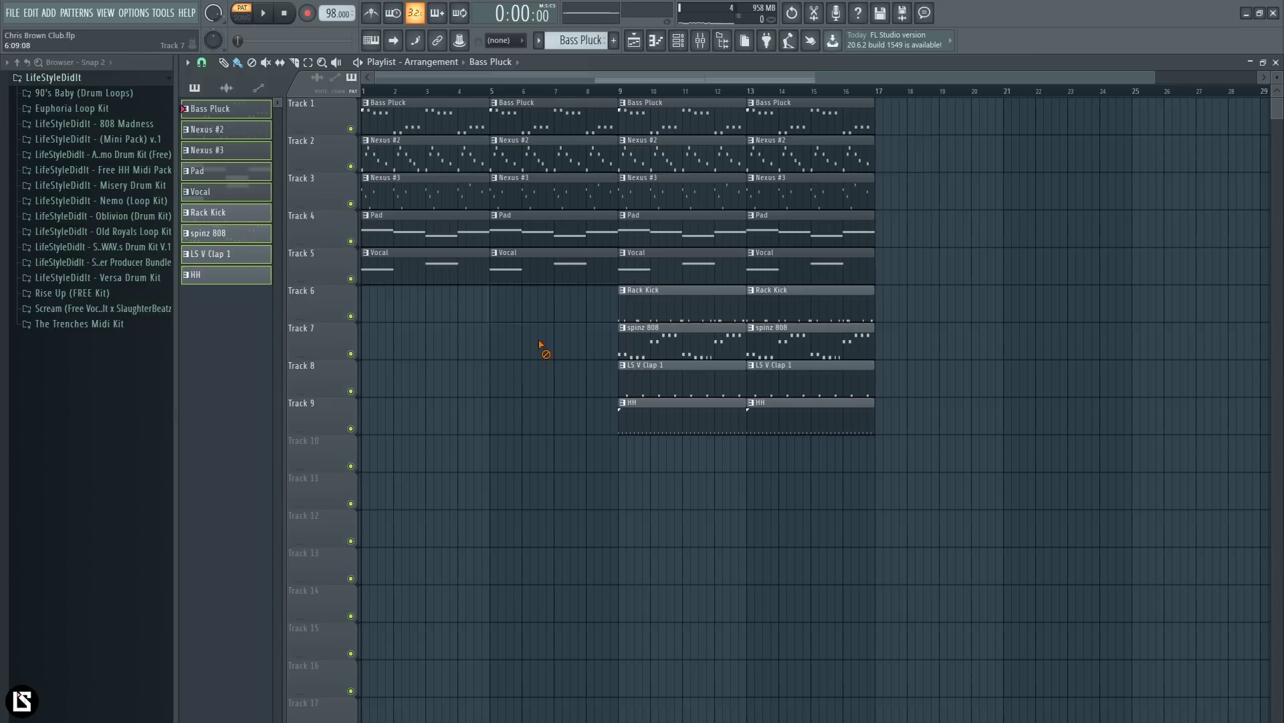
Step: Delete the Bass Pluck clips from bars 9 to 16 and the Vocal clip from bars 5 to 8
right_click(694, 121)
right_click(810, 121)
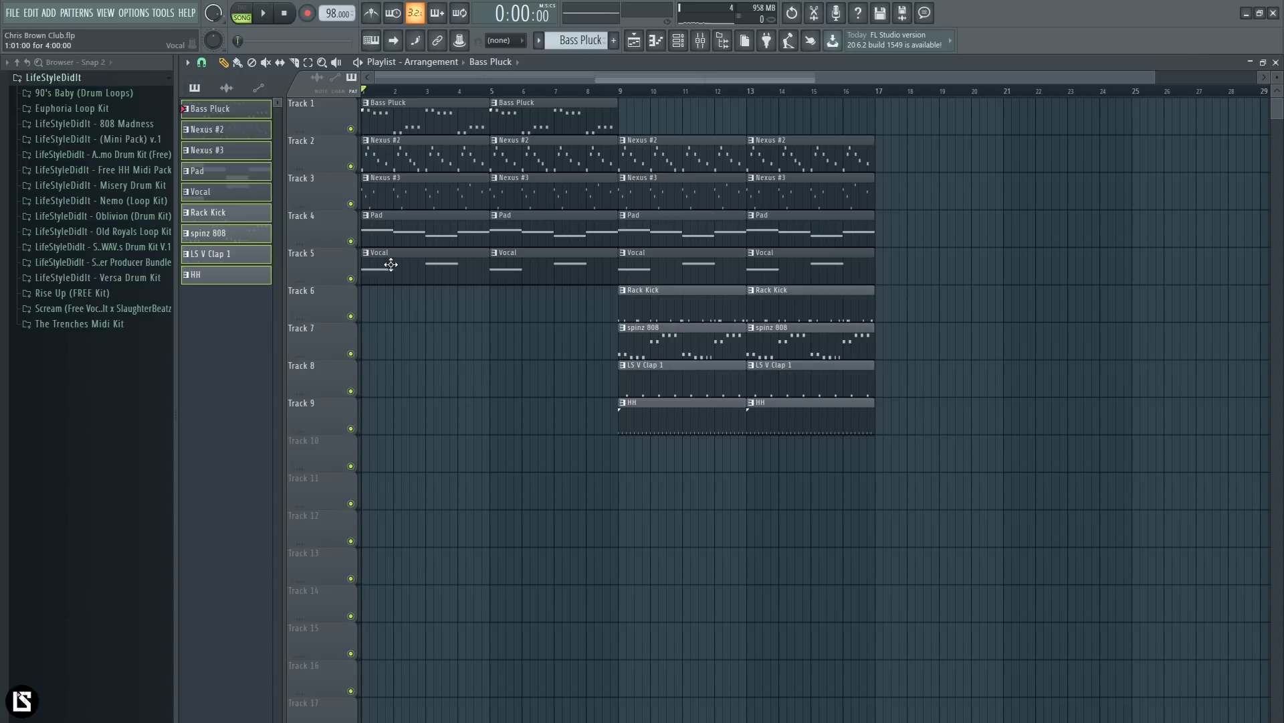
right_click(524, 278)
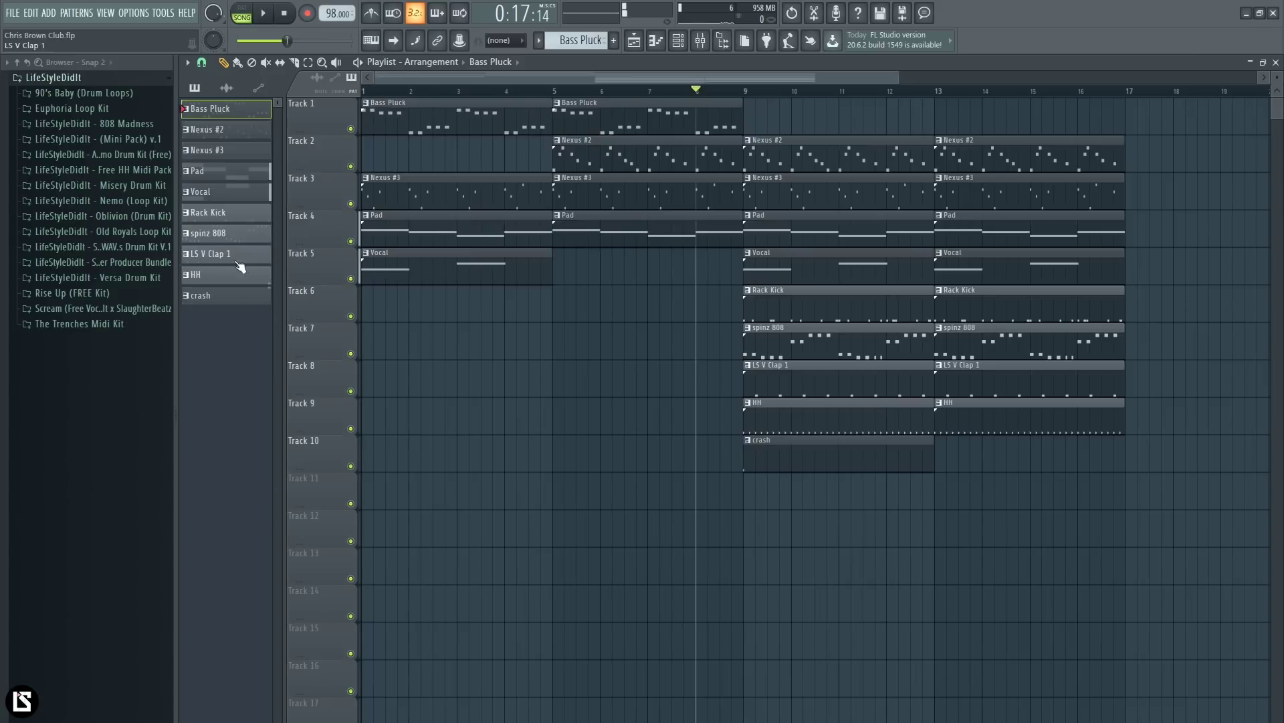
Step: Place the reversed vocal recording on Track 13 and shorten it to about half a bar so it ends at bar 9
click(683, 44)
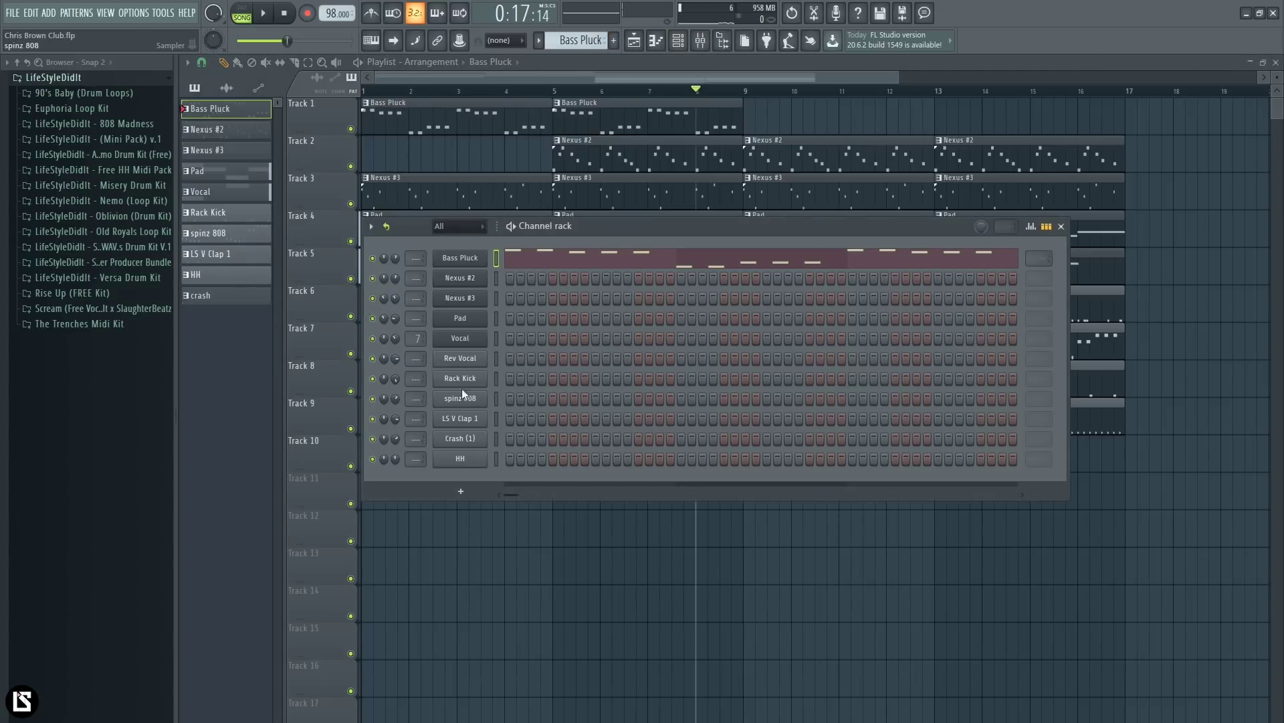
click(460, 360)
drag(473, 364, 659, 572)
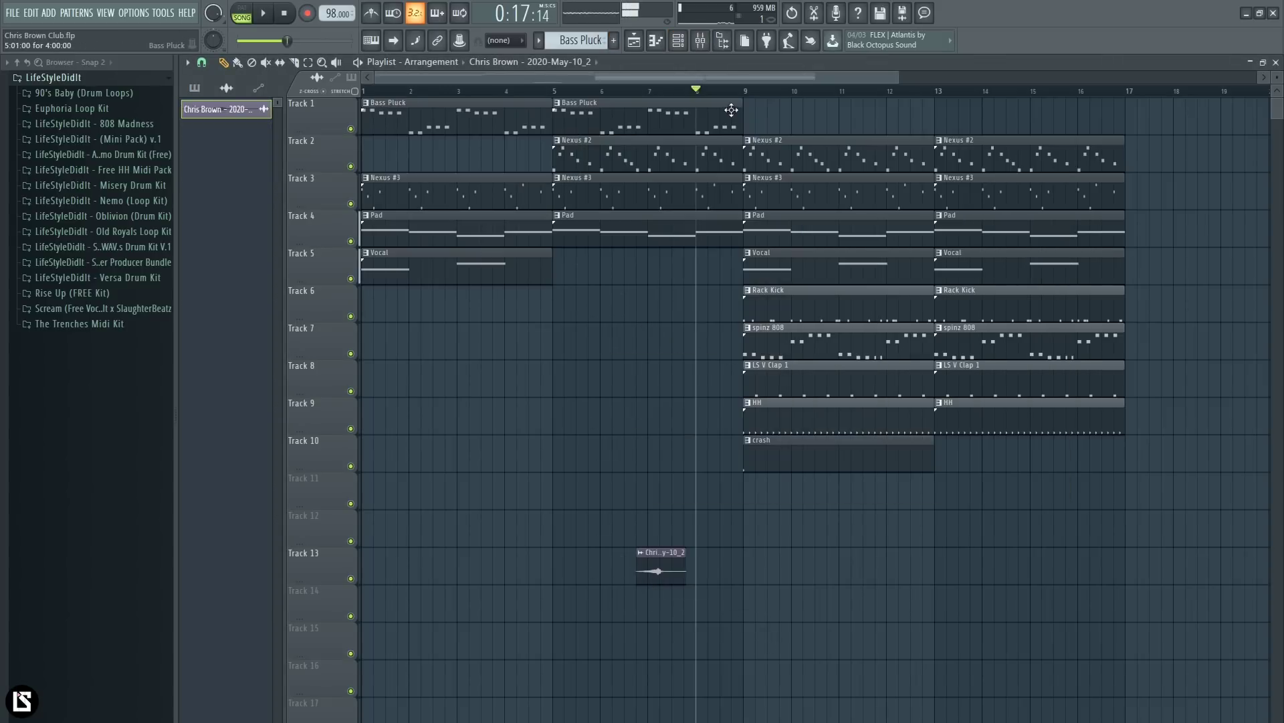
mouse_move(720, 77)
mouse_down()
mouse_move(751, 84)
mouse_move(726, 93)
mouse_up()
drag(555, 552, 683, 552)
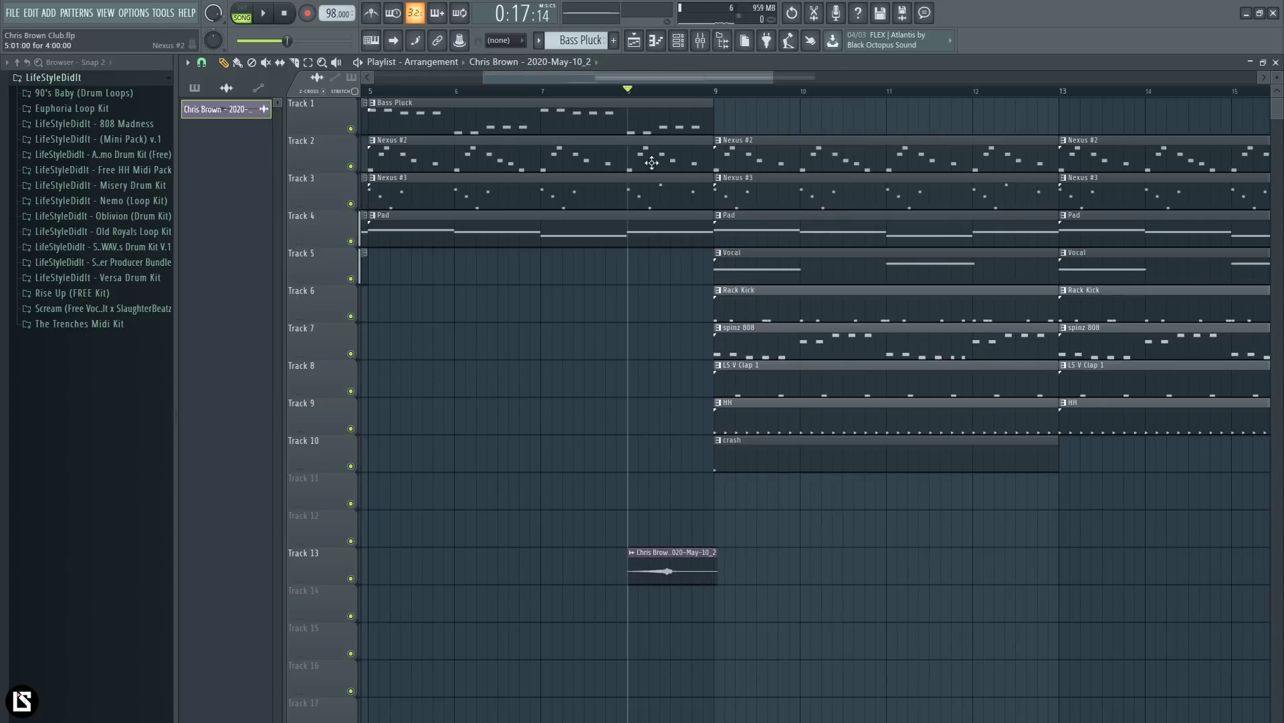
scroll(653, 591, up, 5)
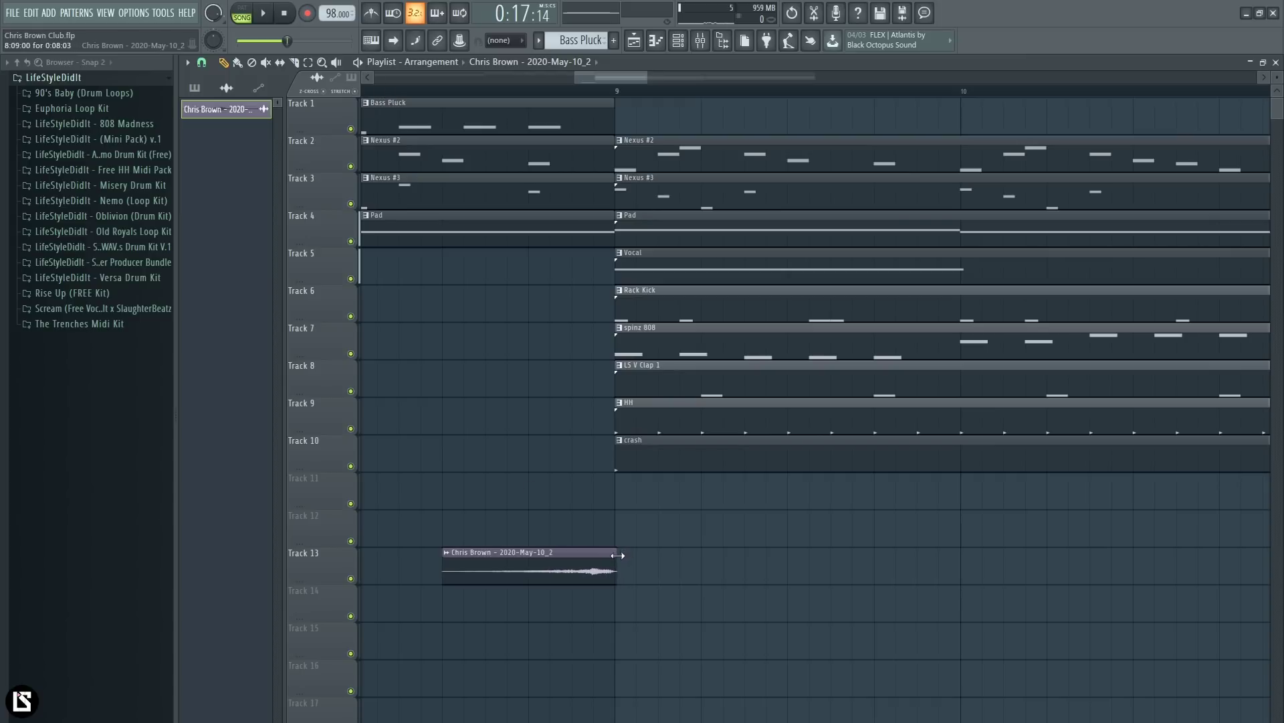
key(space)
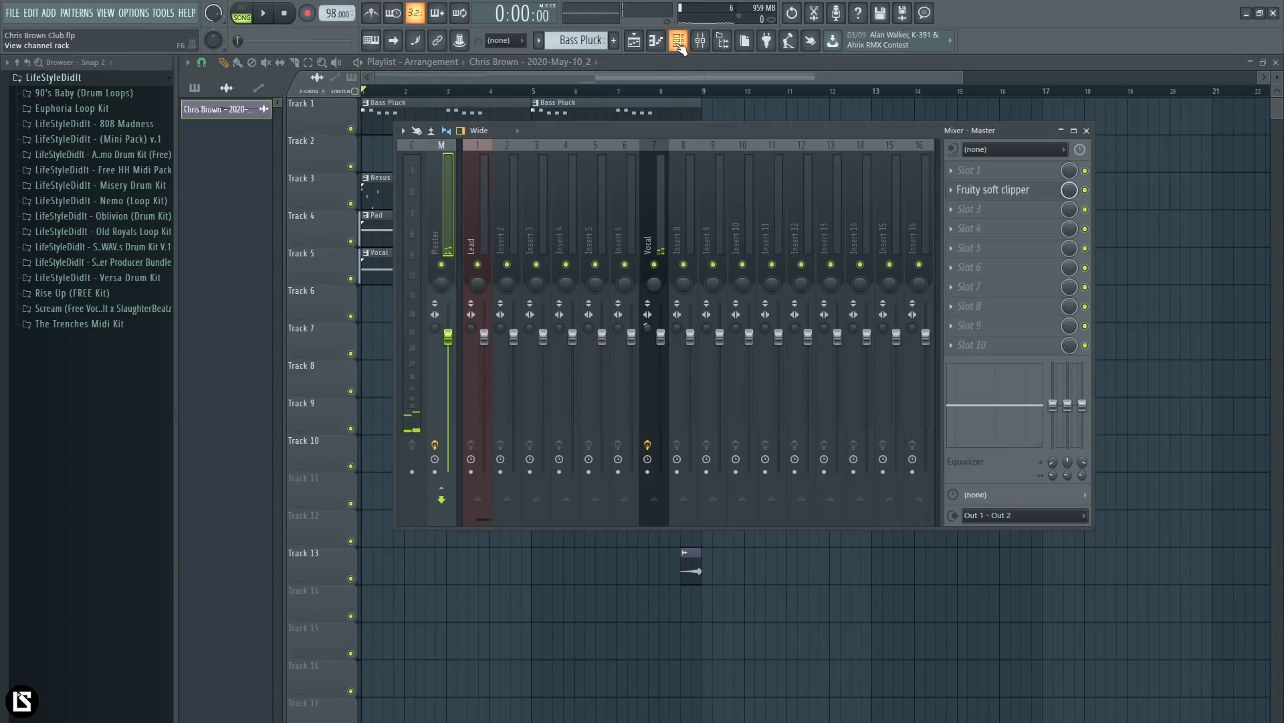
Step: Make Vocal the active pattern and solo the Vocal channel
click(679, 42)
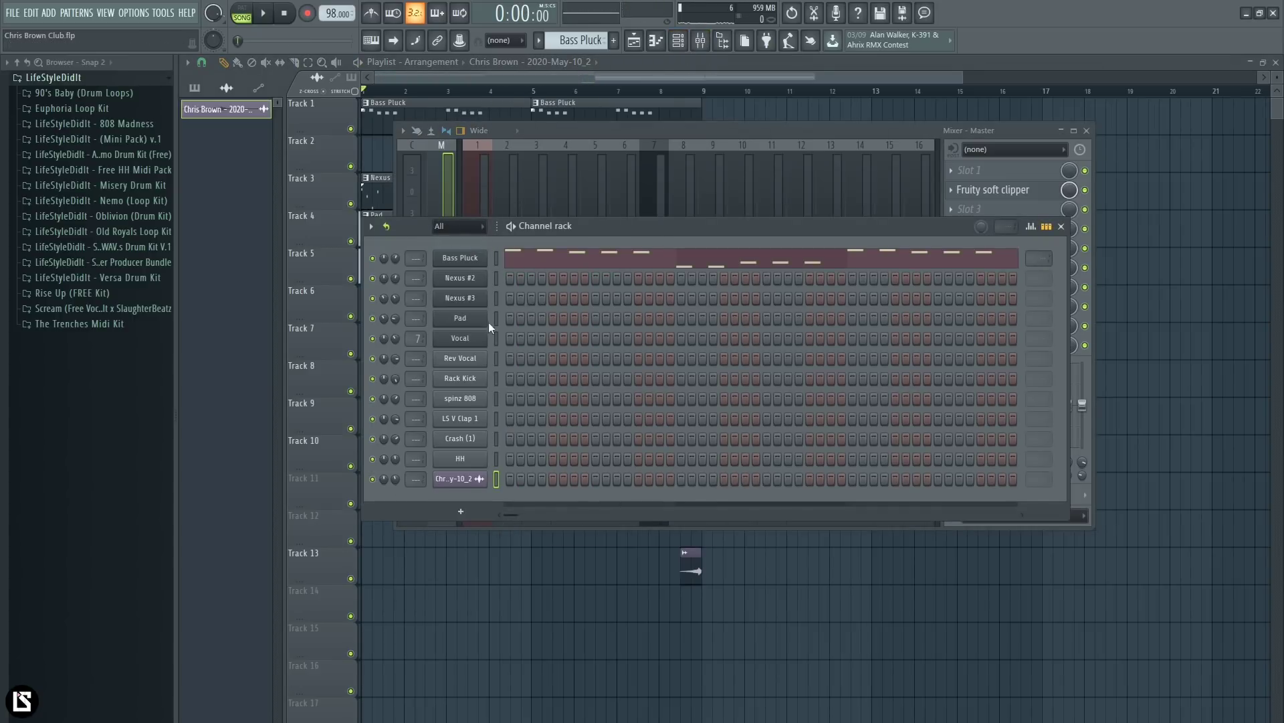
key(Down)
key(Down)
key(Down)
key(Down)
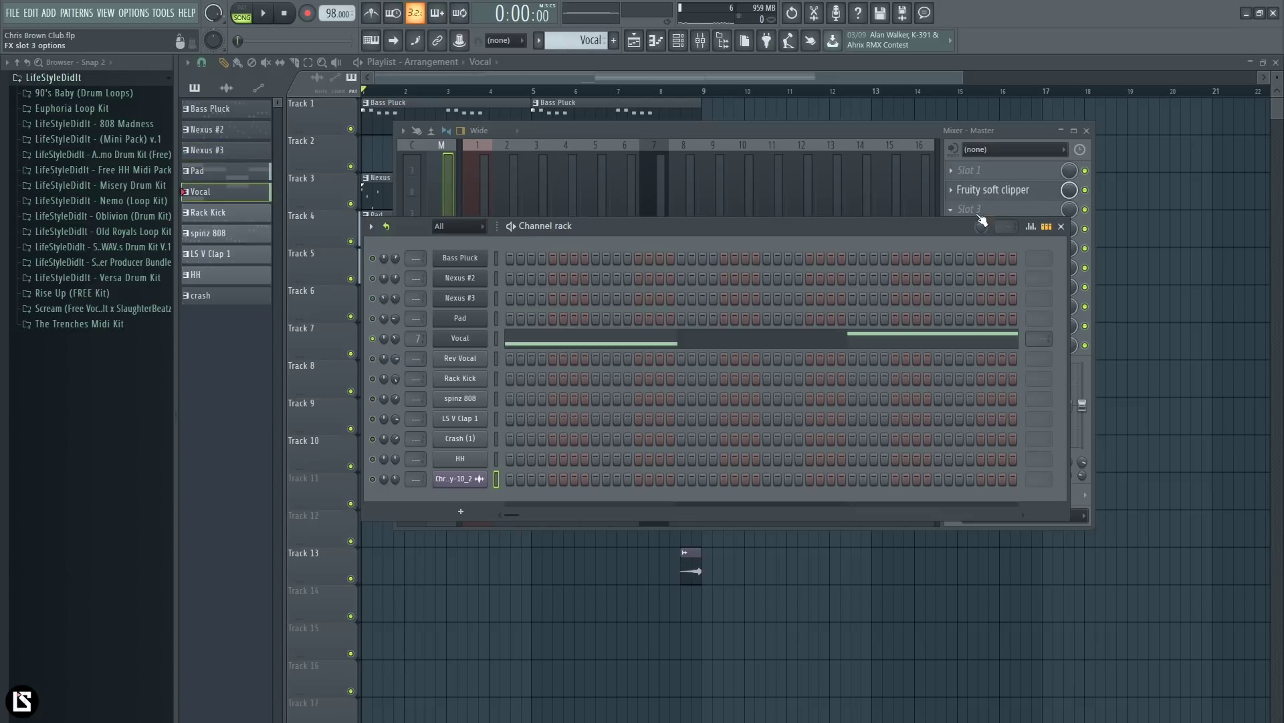
Step: Load Edison into effect slot 3 of the Master mixer track
click(979, 216)
mouse_move(1139, 323)
mouse_move(1137, 282)
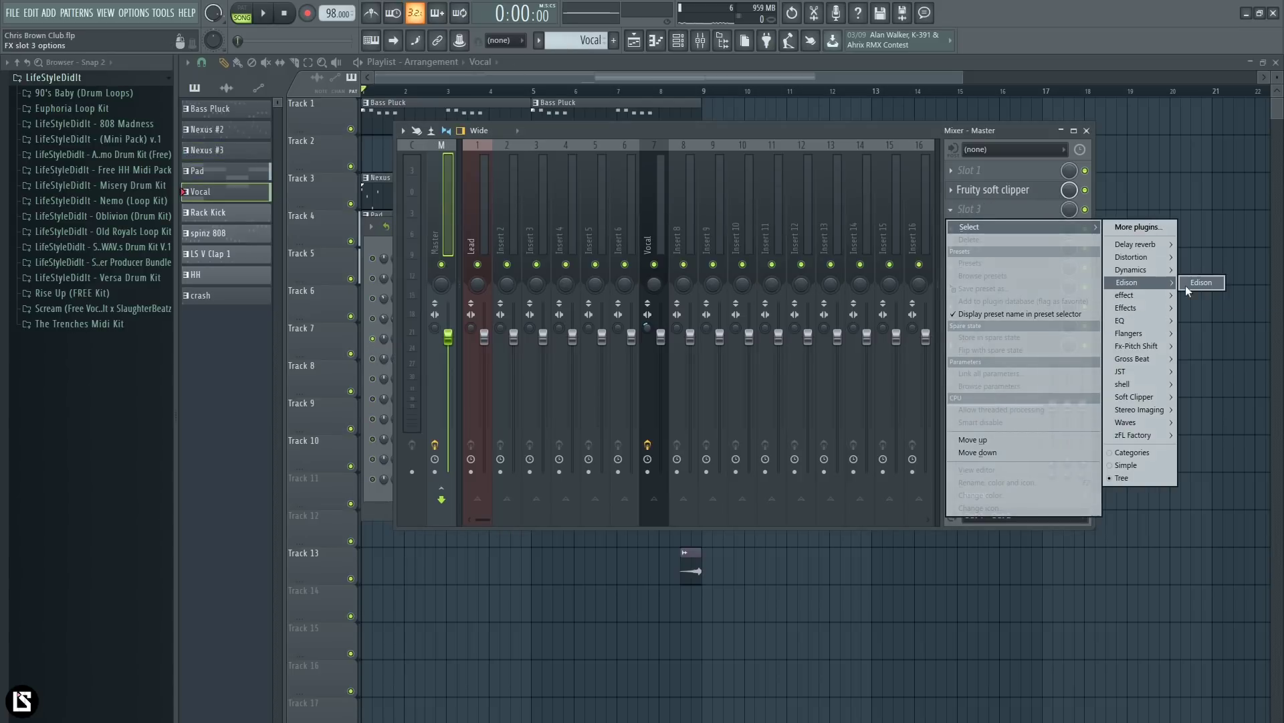
click(1201, 282)
Step: Record the soloed vocal into Edison and place the take on Track 14 so that it fills bar 8
click(263, 14)
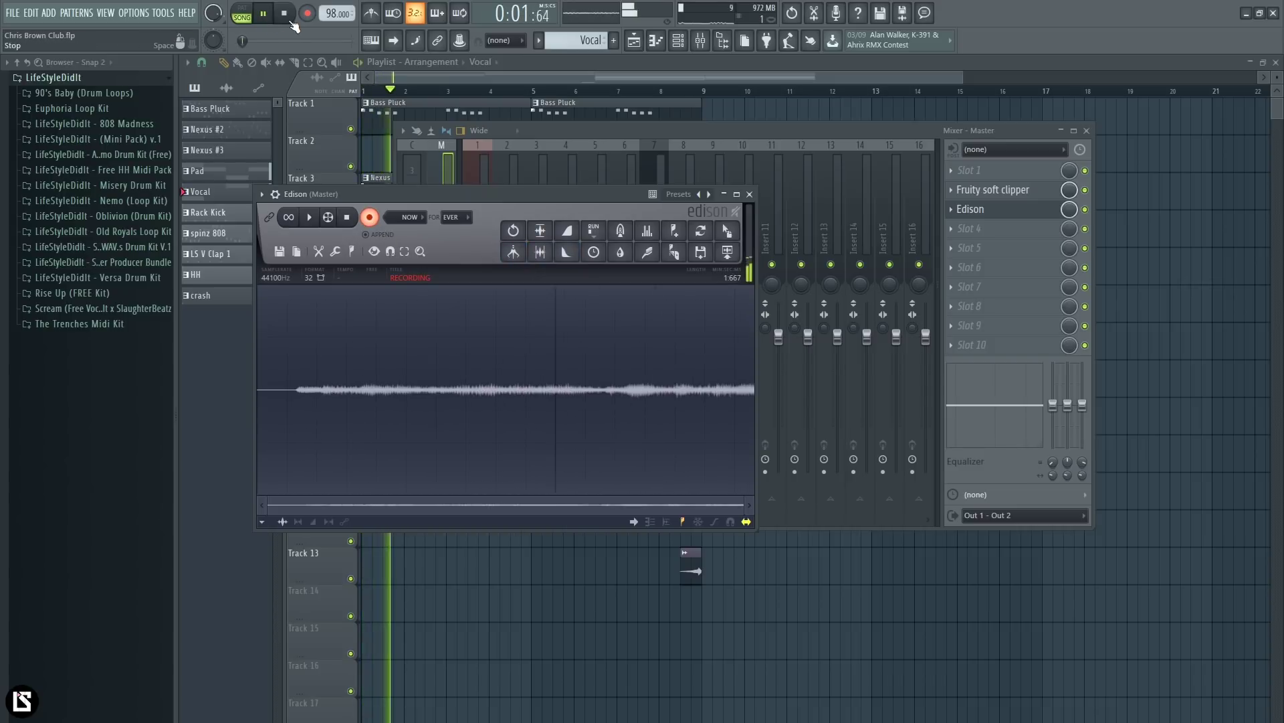
click(370, 217)
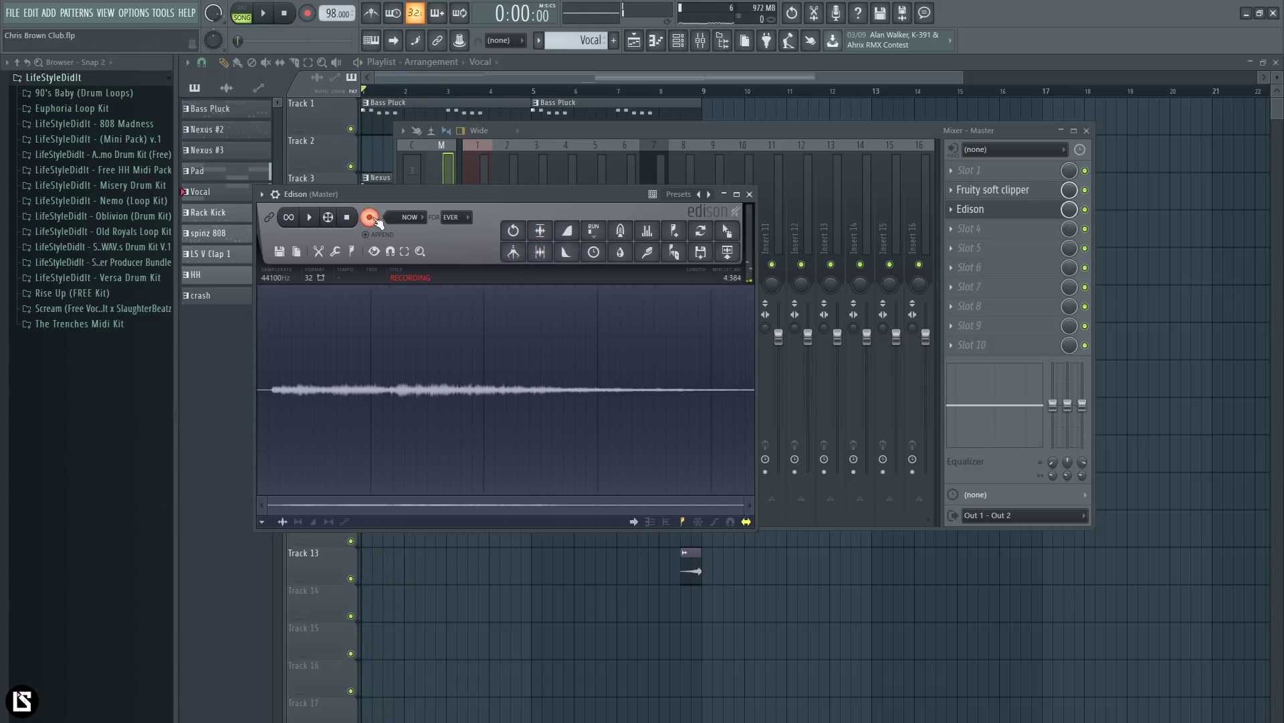
click(271, 391)
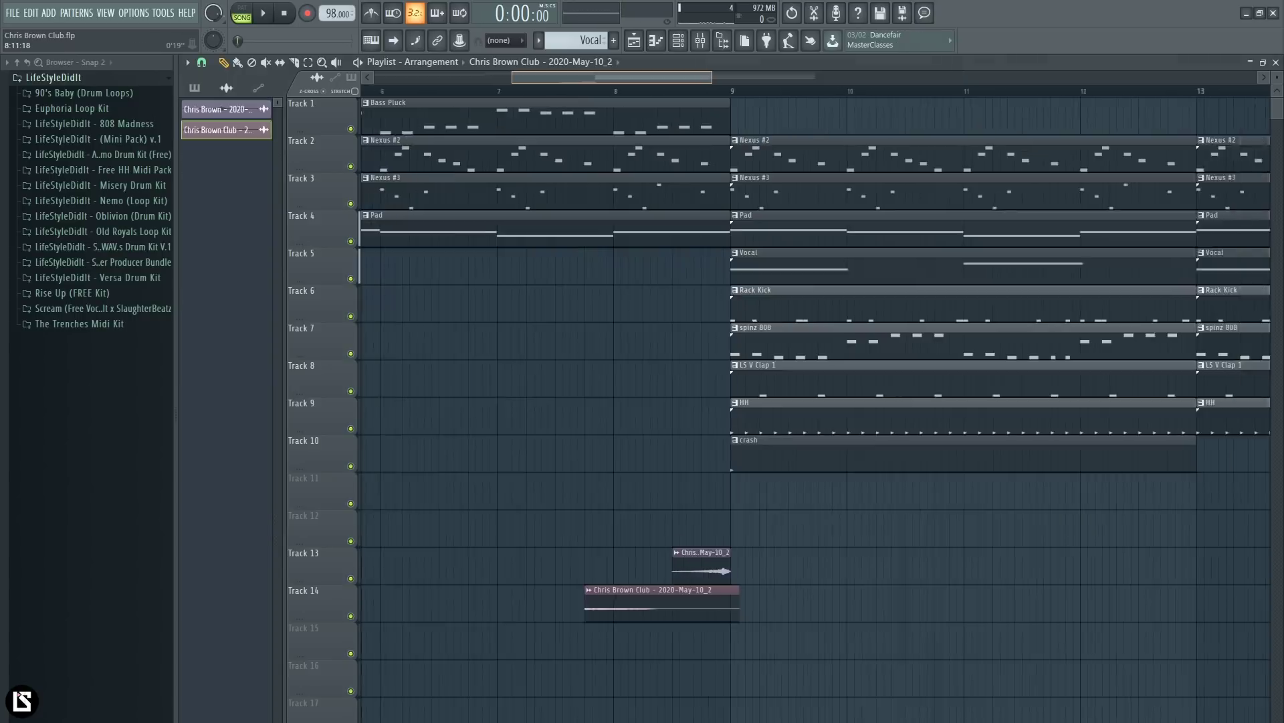
drag(638, 599, 640, 599)
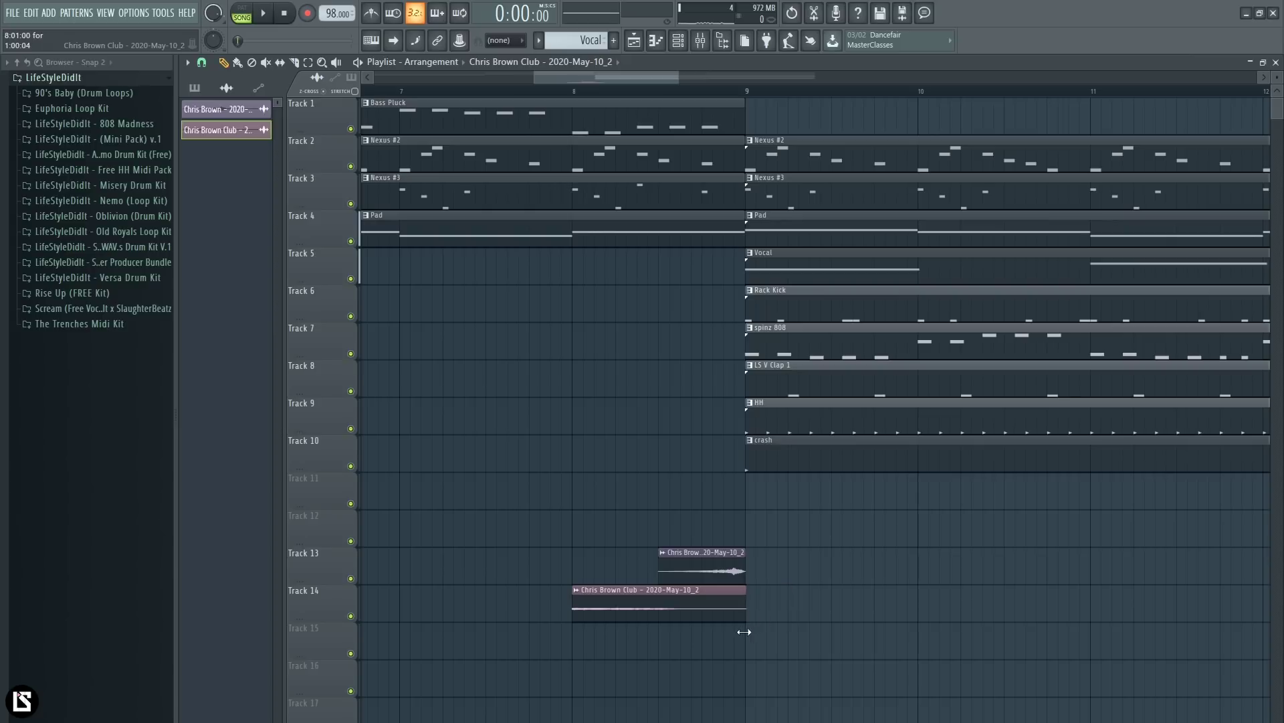
Step: Slice the Track 14 vocal clip into half-step pieces using a different grid snap and delete every second piece
key(ctrl+z)
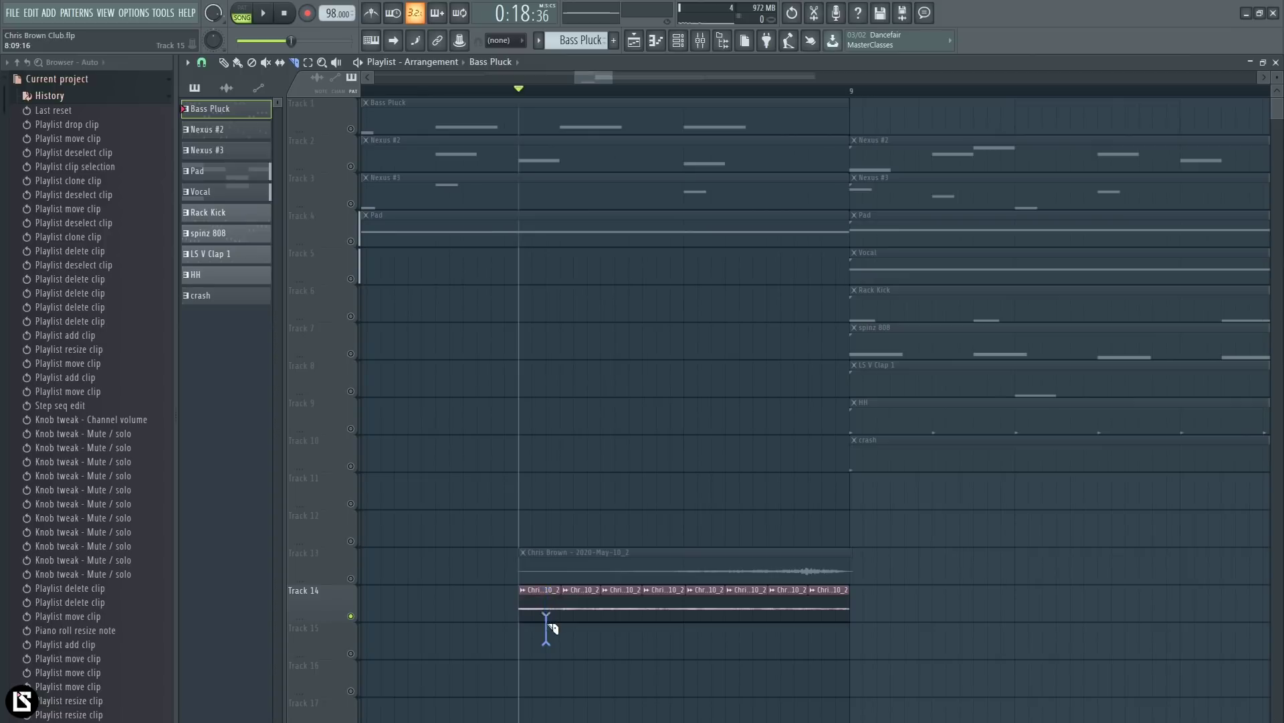
key(ctrl+z)
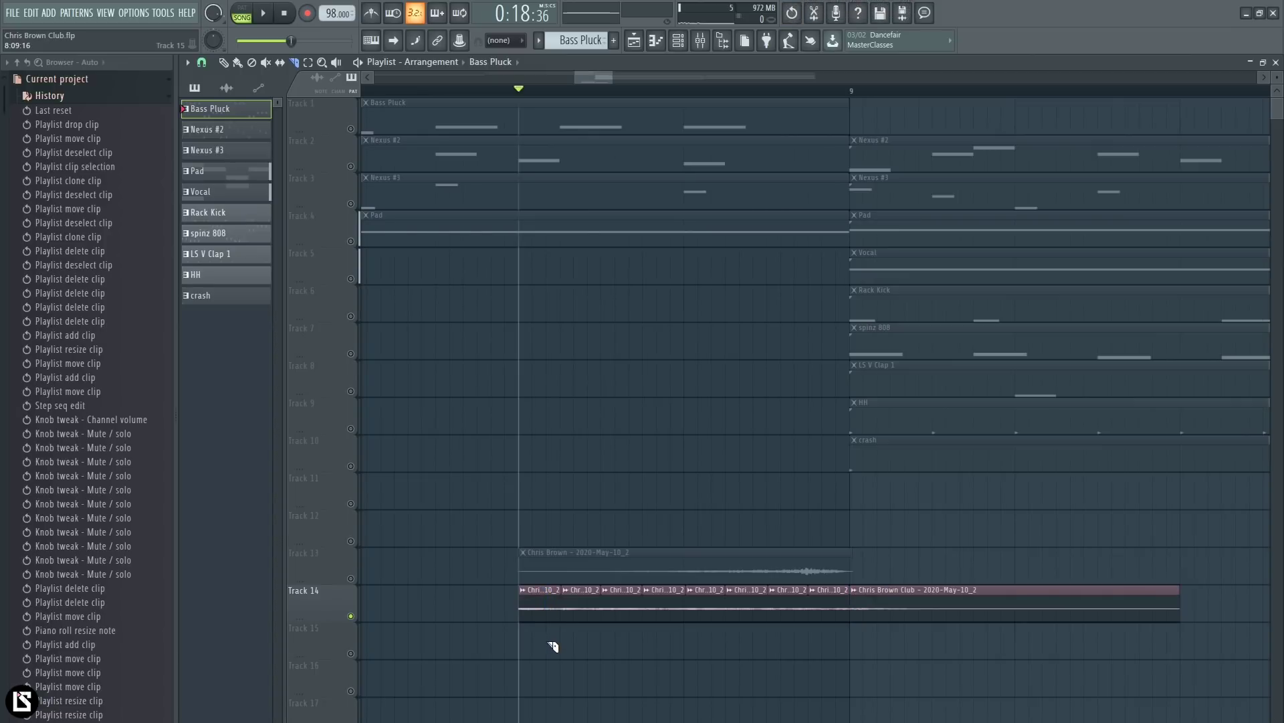
key(ctrl+z)
click(189, 63)
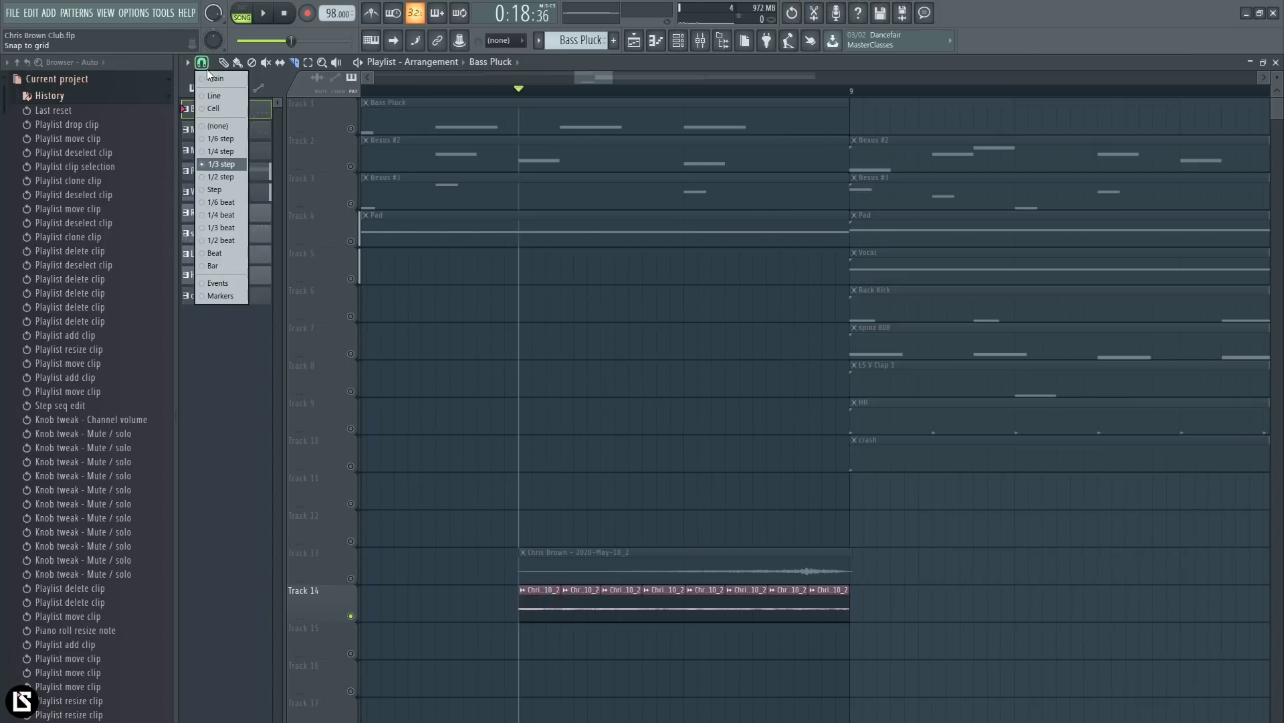
click(218, 154)
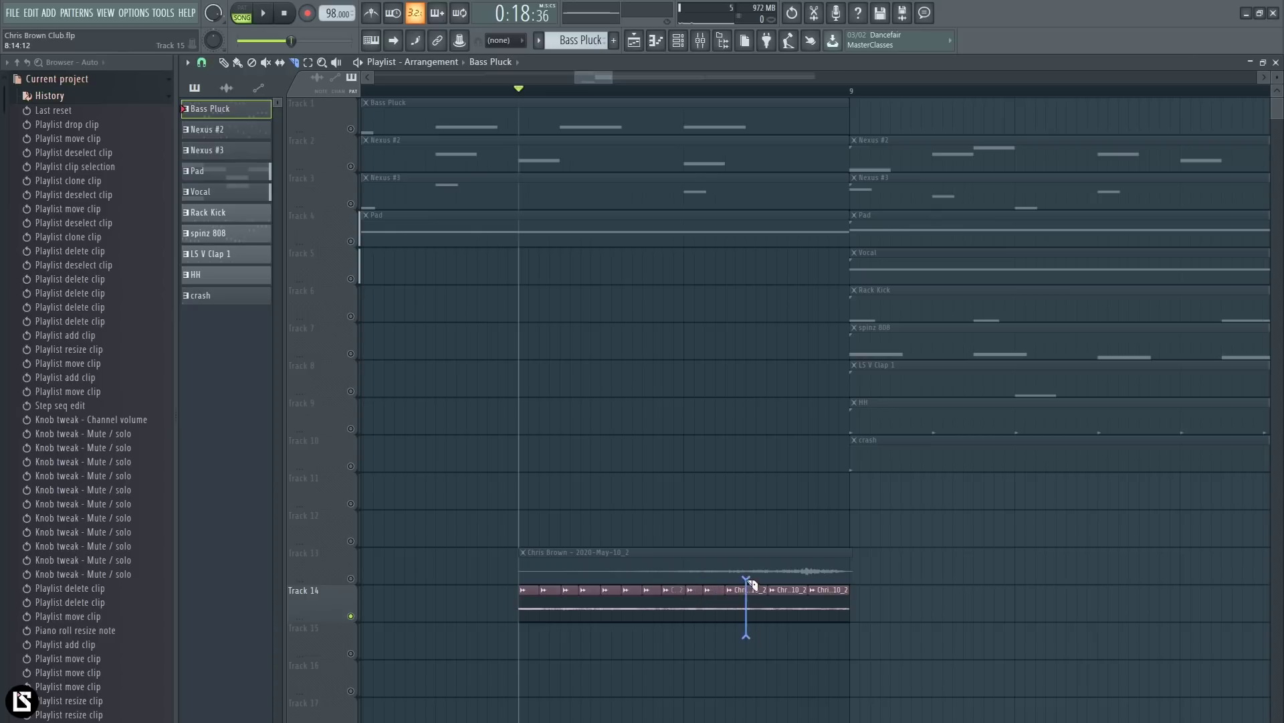
drag(542, 608, 600, 610)
right_click(632, 611)
key(space)
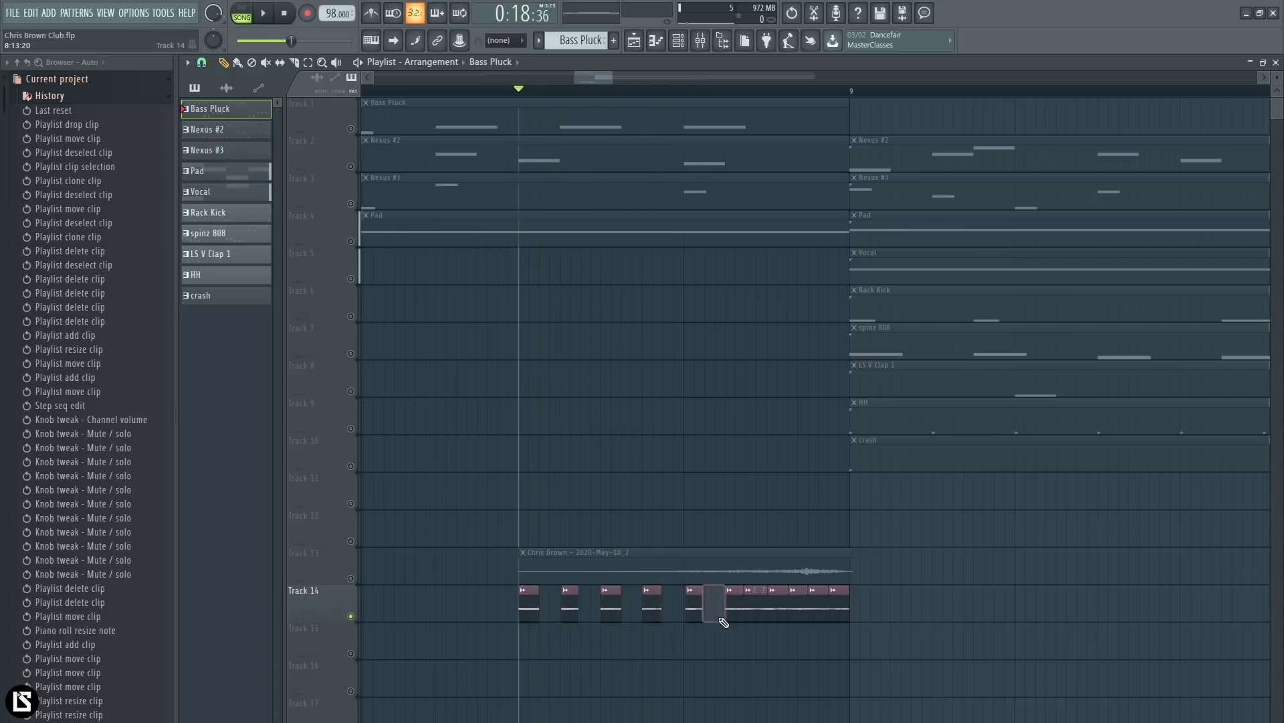
key(space)
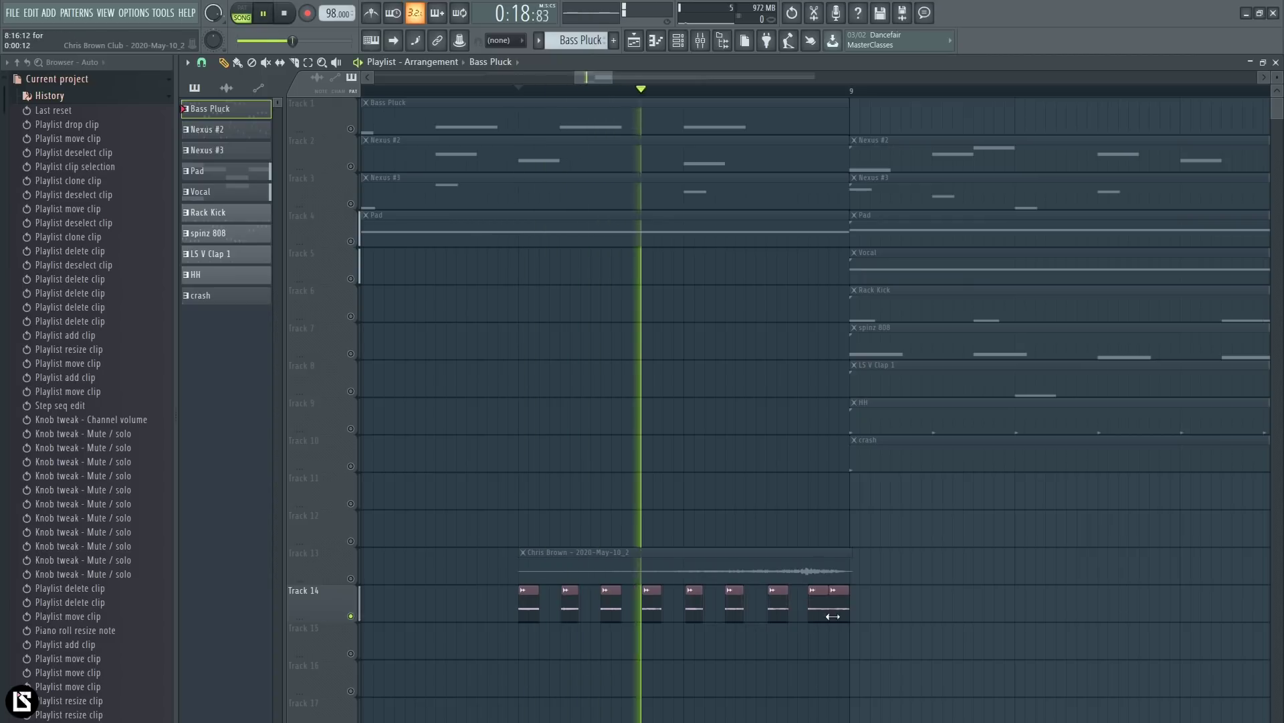
Step: Remove the first four vocal slices on Track 14 and play the transition from shortly before the Track 13 clip
key(ctrl+z)
drag(518, 608, 598, 612)
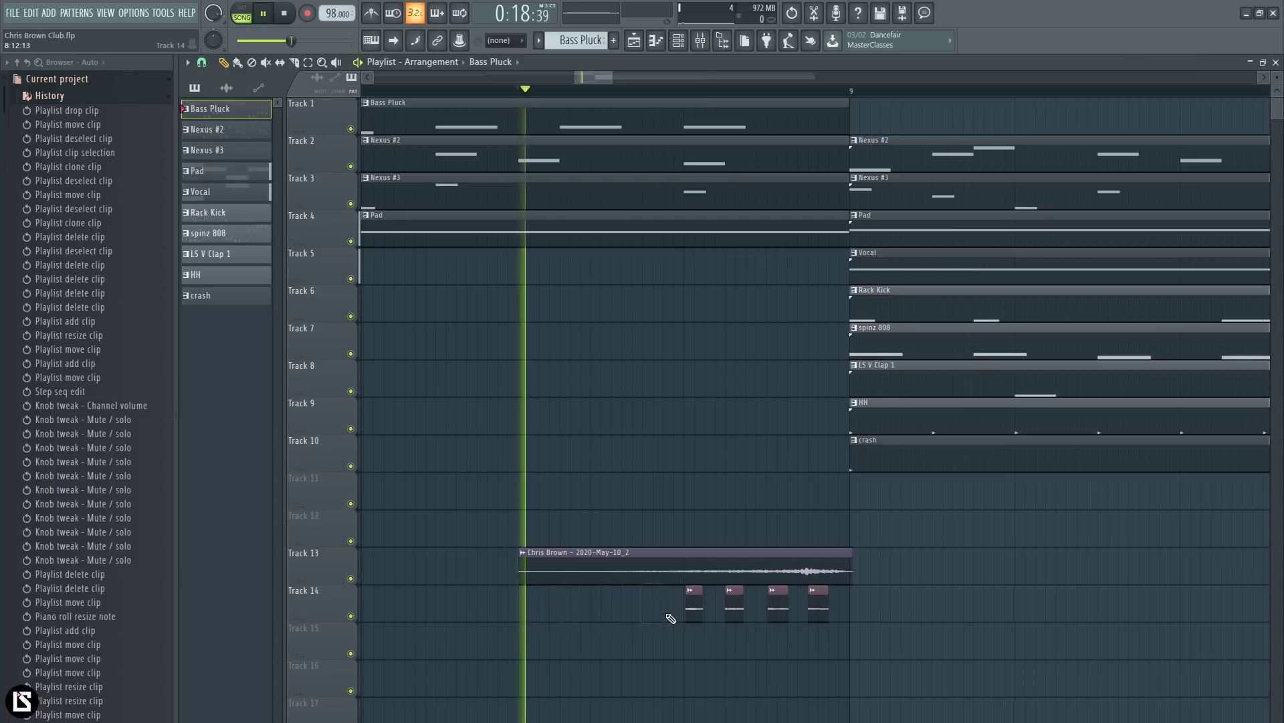
scroll(535, 90, down, 1)
click(538, 95)
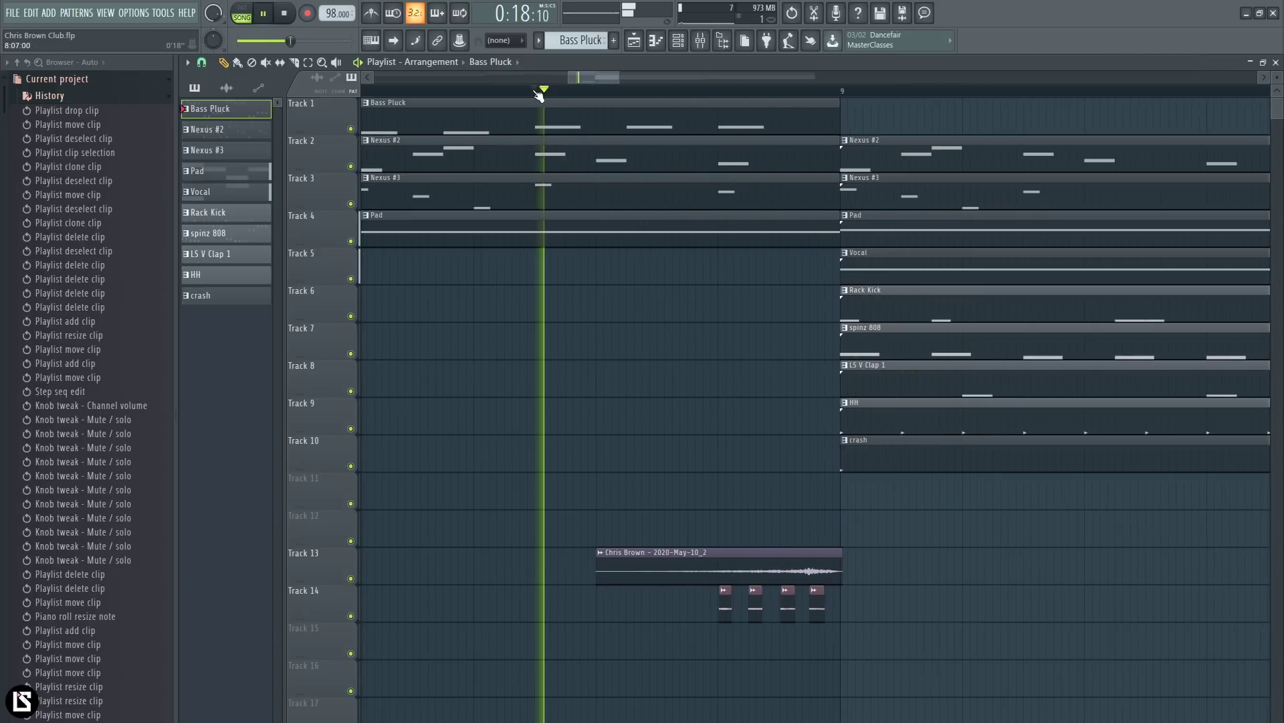
Step: Make the vocal slice at the start of bar 9 on Track 14 unique
key(F6)
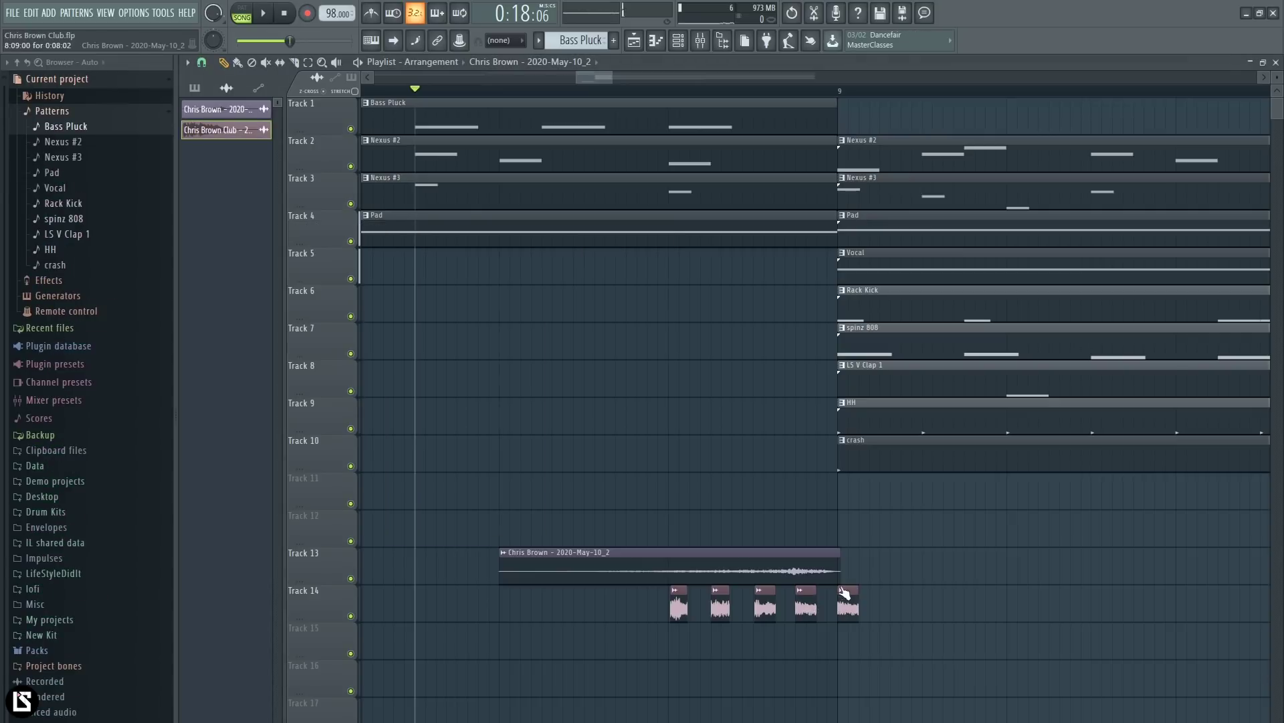
right_click(841, 606)
click(875, 683)
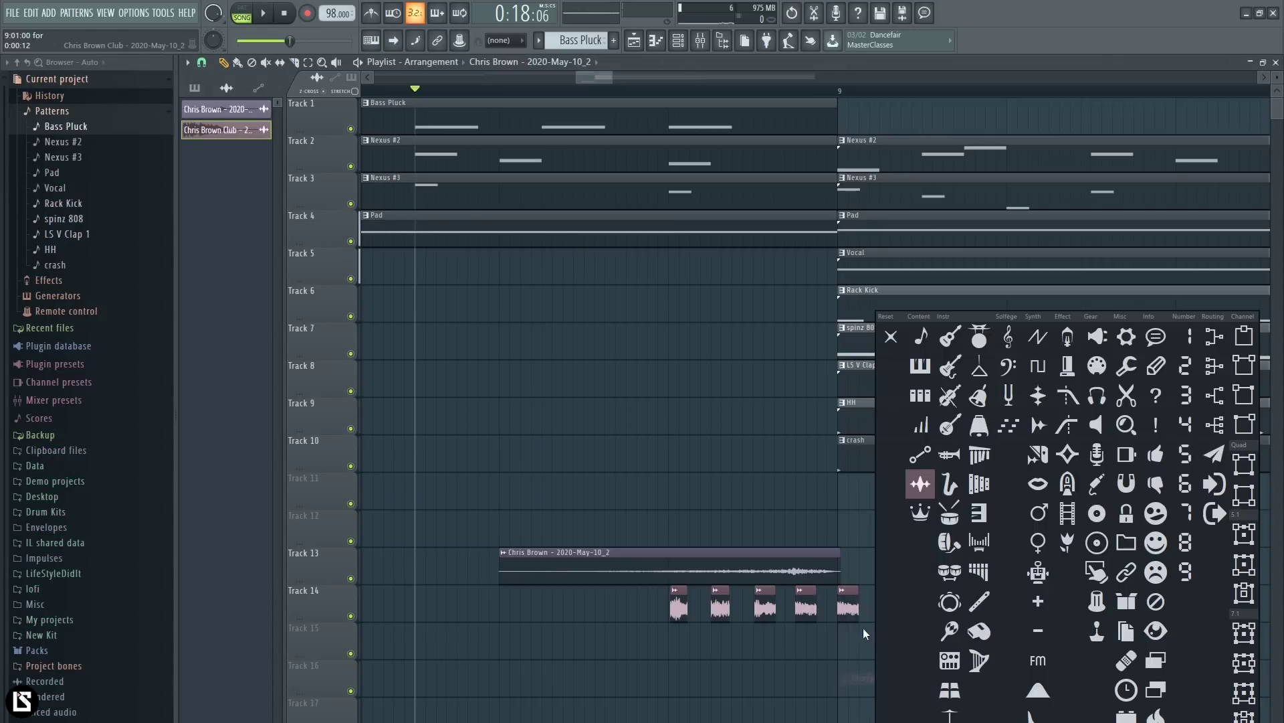
click(849, 625)
right_click(845, 596)
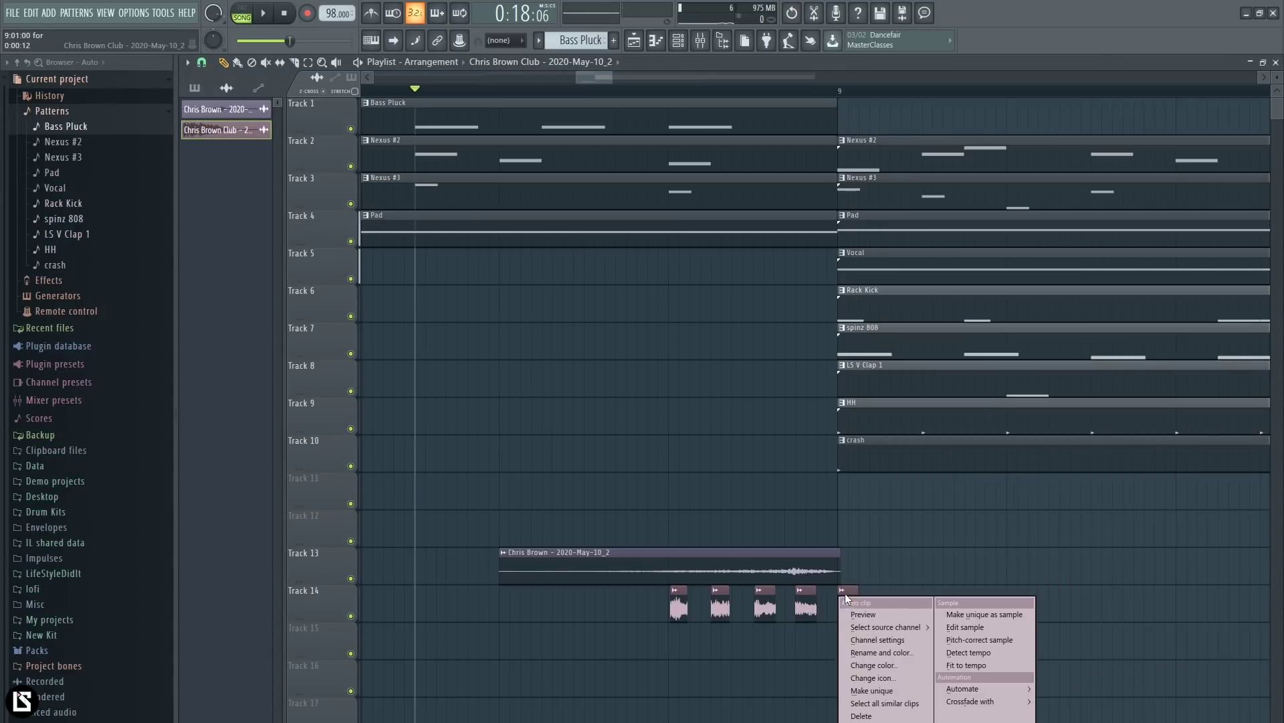
click(865, 690)
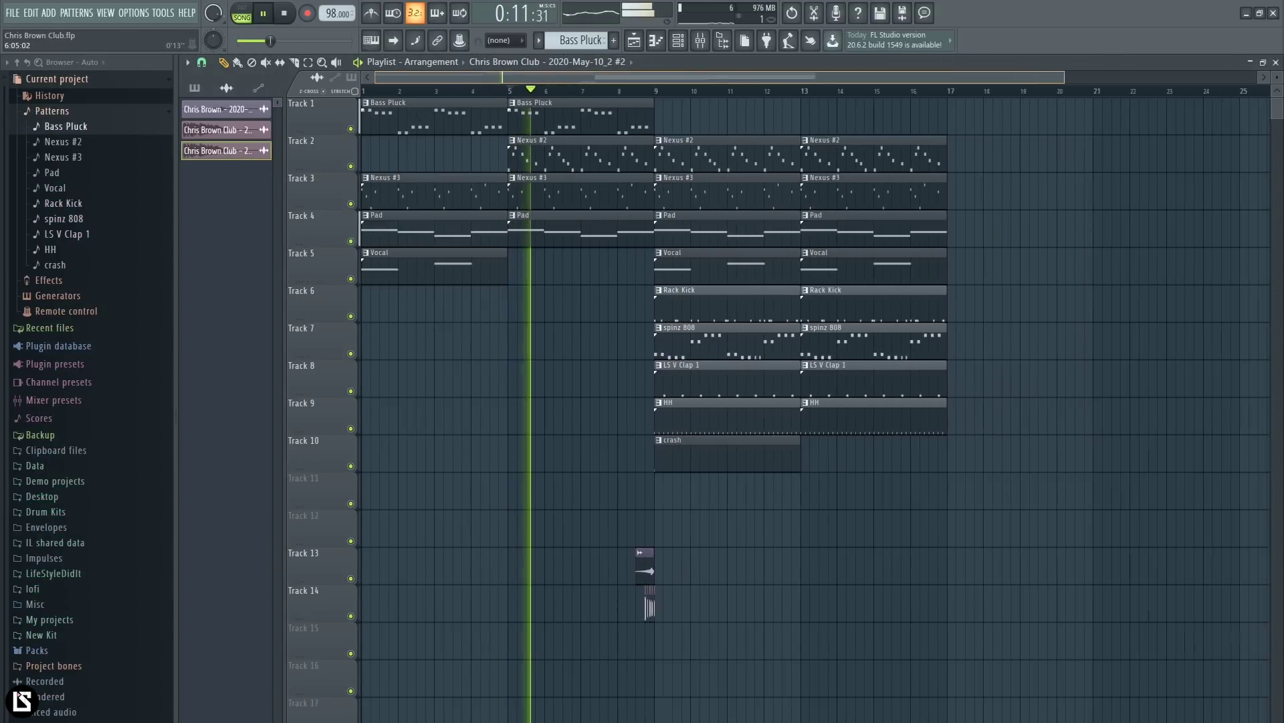
Step: Copy the clips on Tracks 1 to 5 from bars 1 to 8 into bars 17 to 24, changing the grid snap for exact alignment
scroll(528, 327, down, 3)
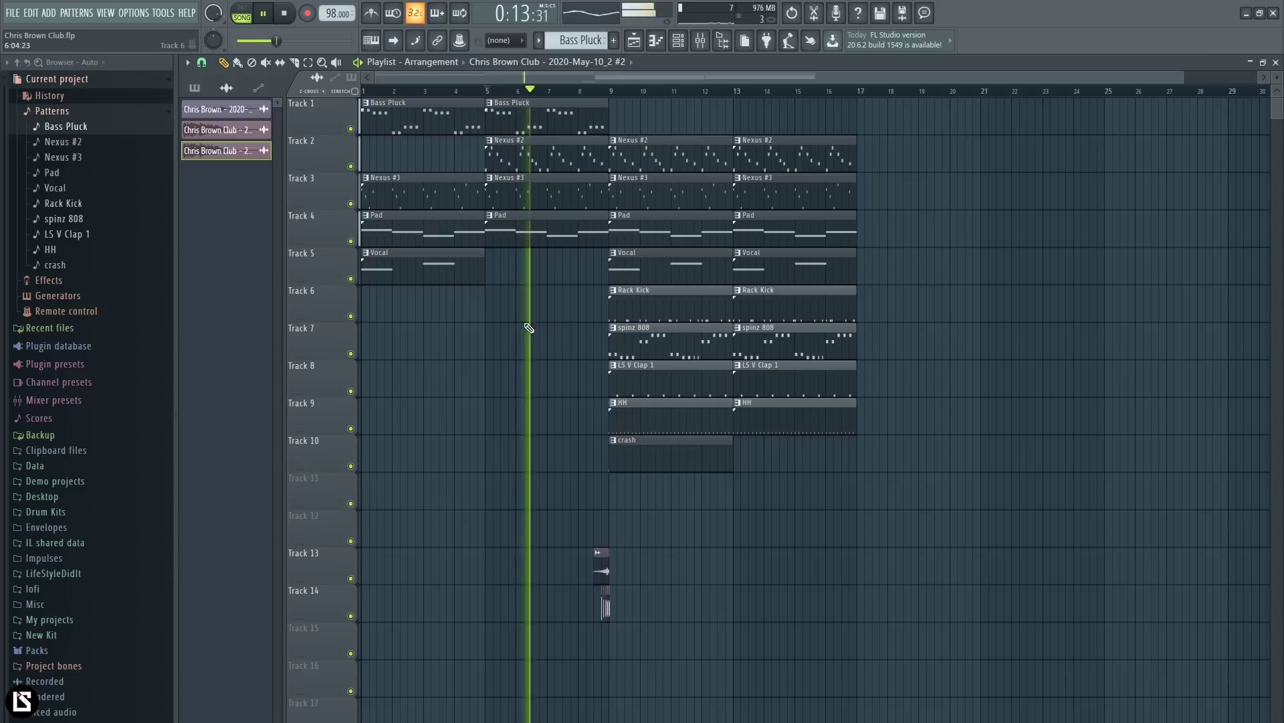
drag(362, 91, 608, 91)
drag(391, 133, 893, 139)
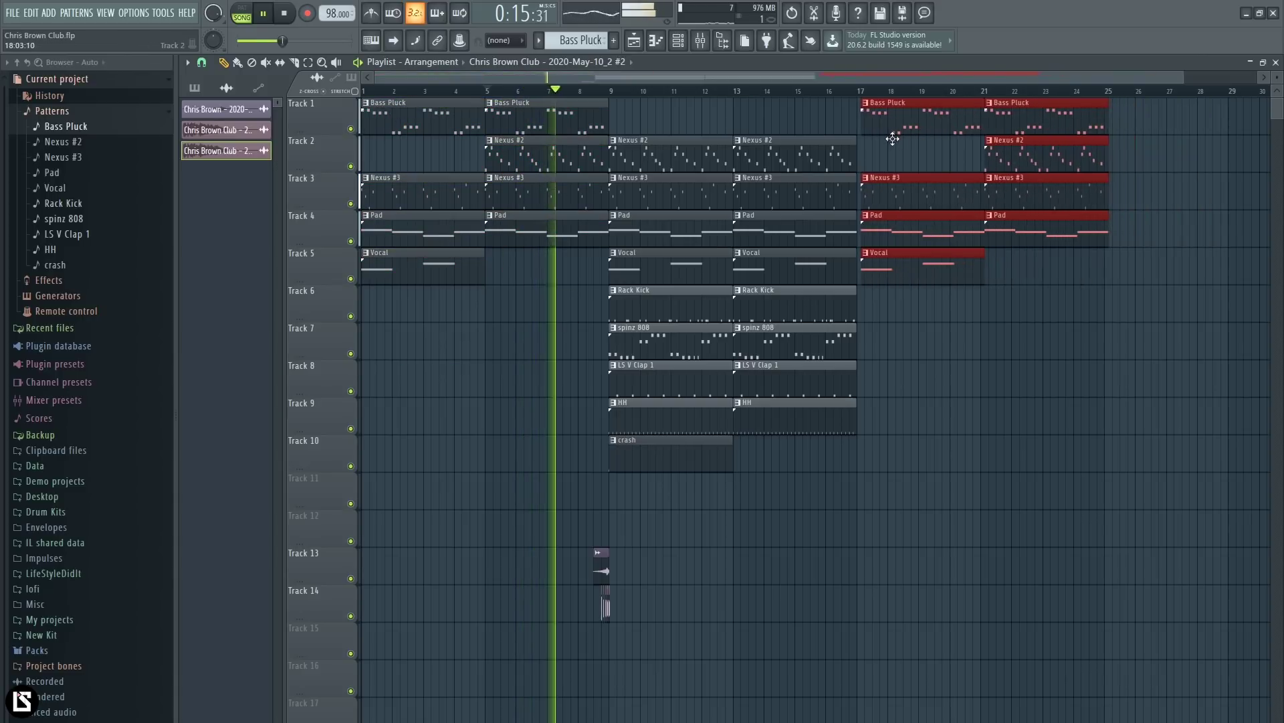
key(ctrl+z)
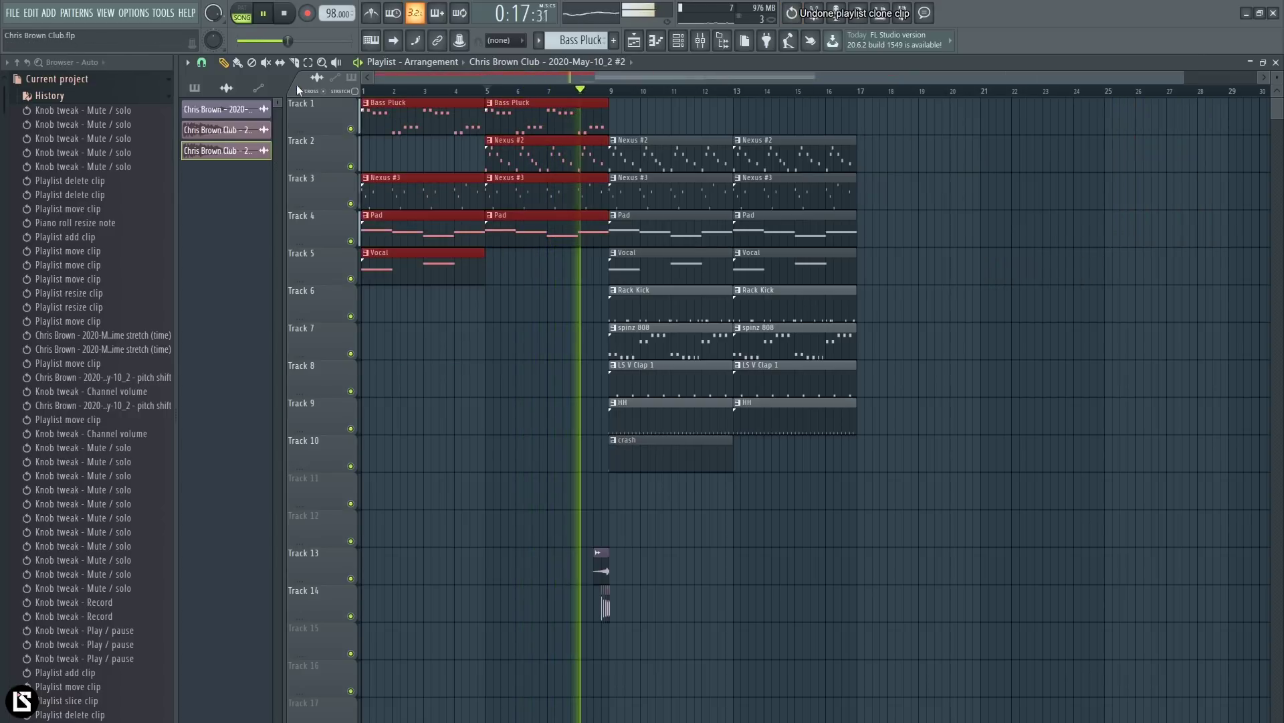
click(202, 62)
click(215, 86)
mouse_move(412, 134)
mouse_down()
mouse_move(984, 149)
mouse_move(907, 150)
mouse_up()
click(863, 110)
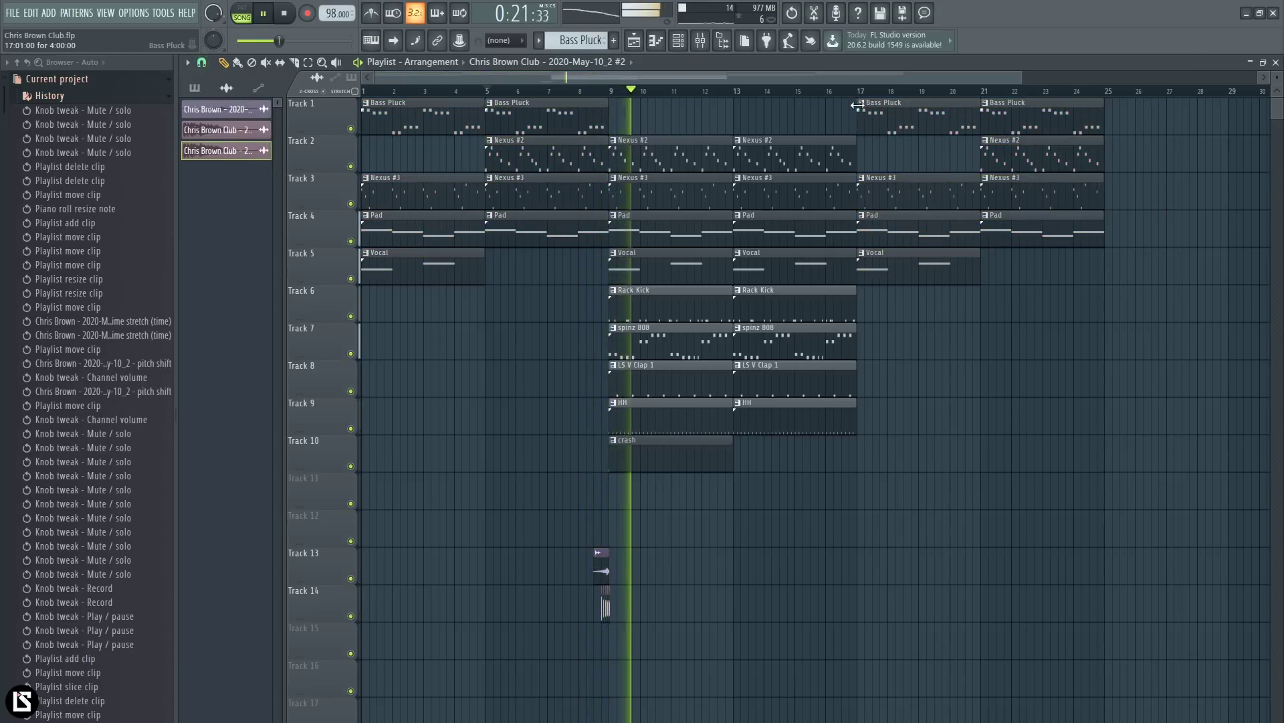
Step: Add a second crash clip on Track 10 at bar 13
drag(860, 91, 809, 85)
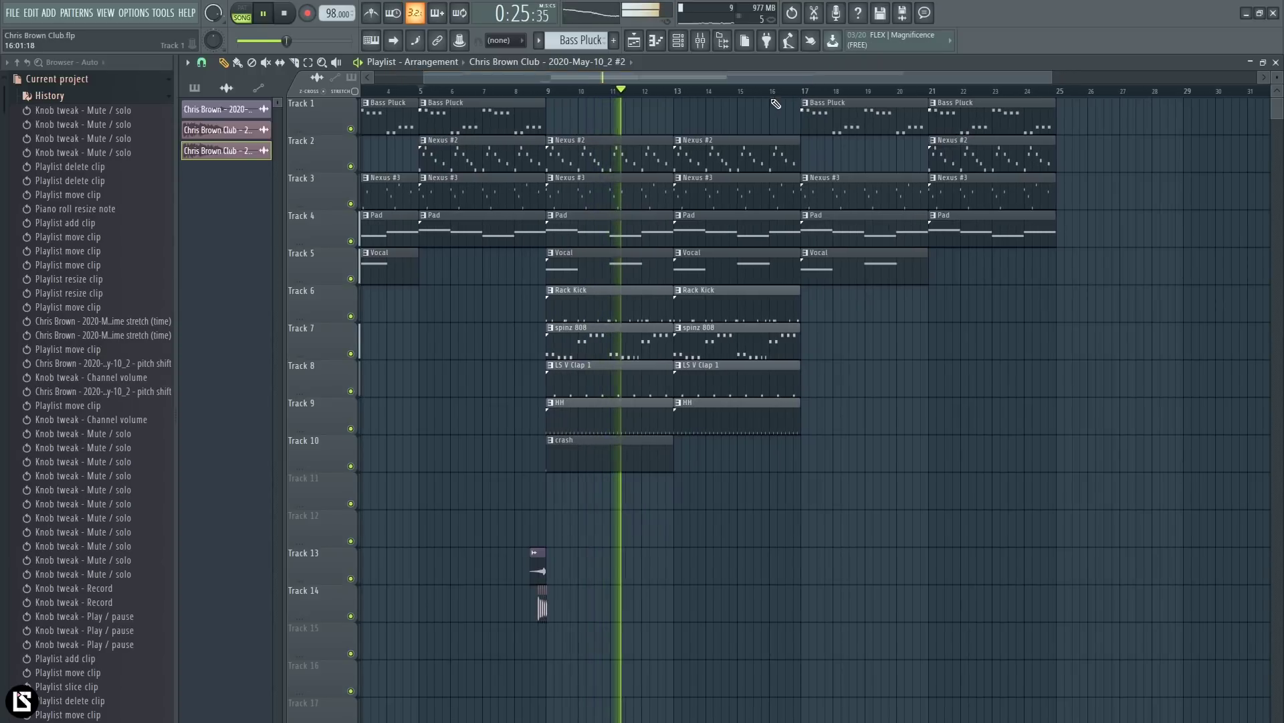
click(632, 456)
click(709, 470)
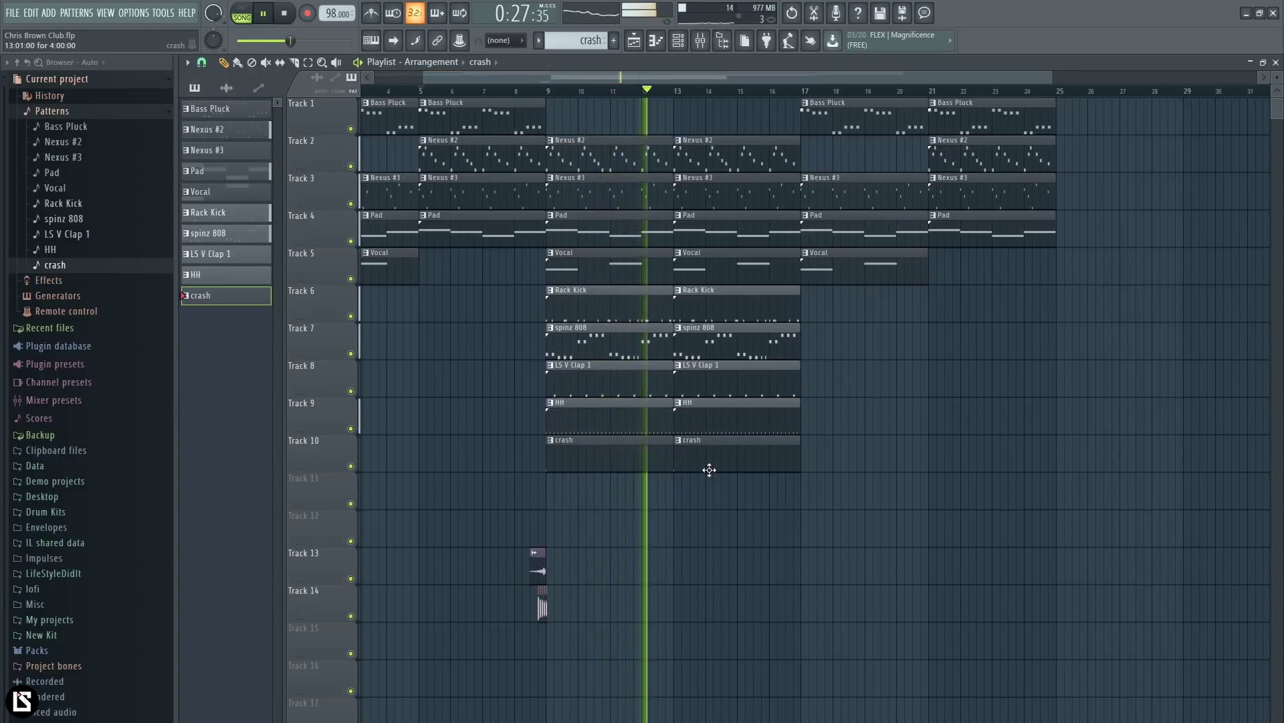
Step: Copy the Track 13 and 14 transition clips to just before bar 17, and the LS V Clap 1 and HH clips to bar 17
drag(587, 546, 513, 662)
drag(536, 573, 792, 585)
click(818, 452)
drag(708, 433, 828, 395)
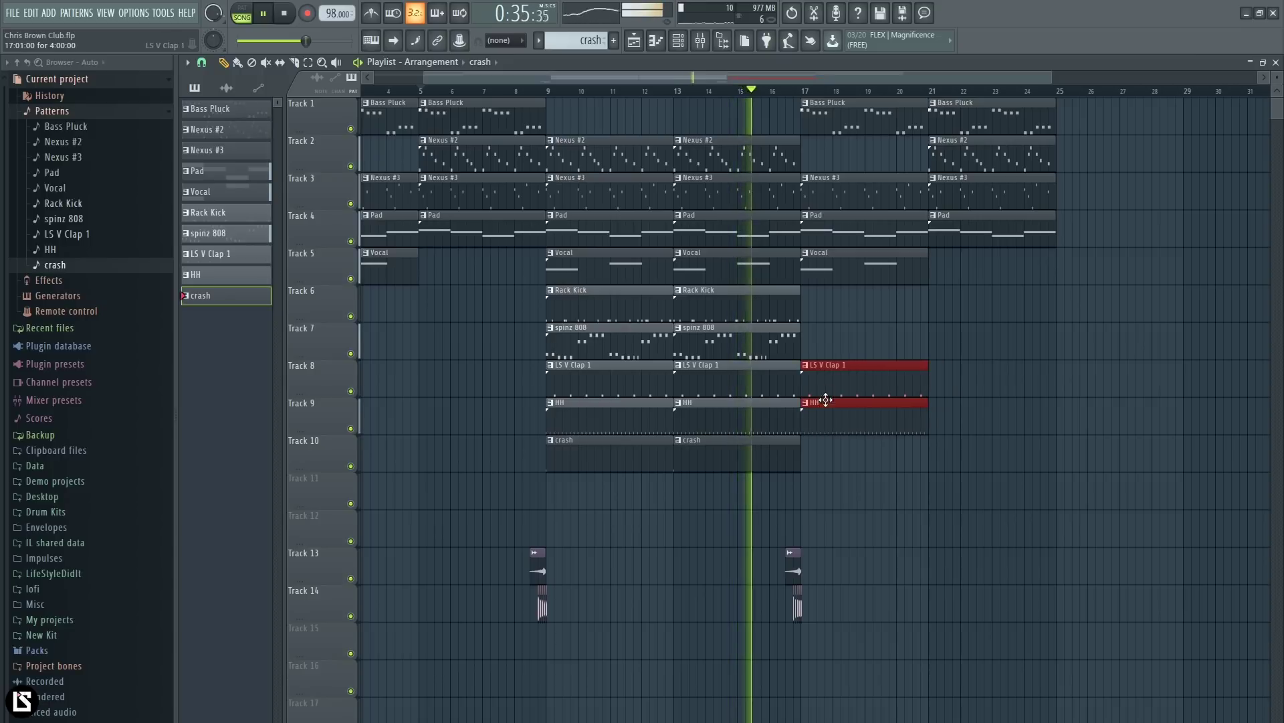
Step: Copy the drum and crash clips on Tracks 6 to 10 to bar 21, leaving out the spinz 808 clip
drag(731, 439, 966, 316)
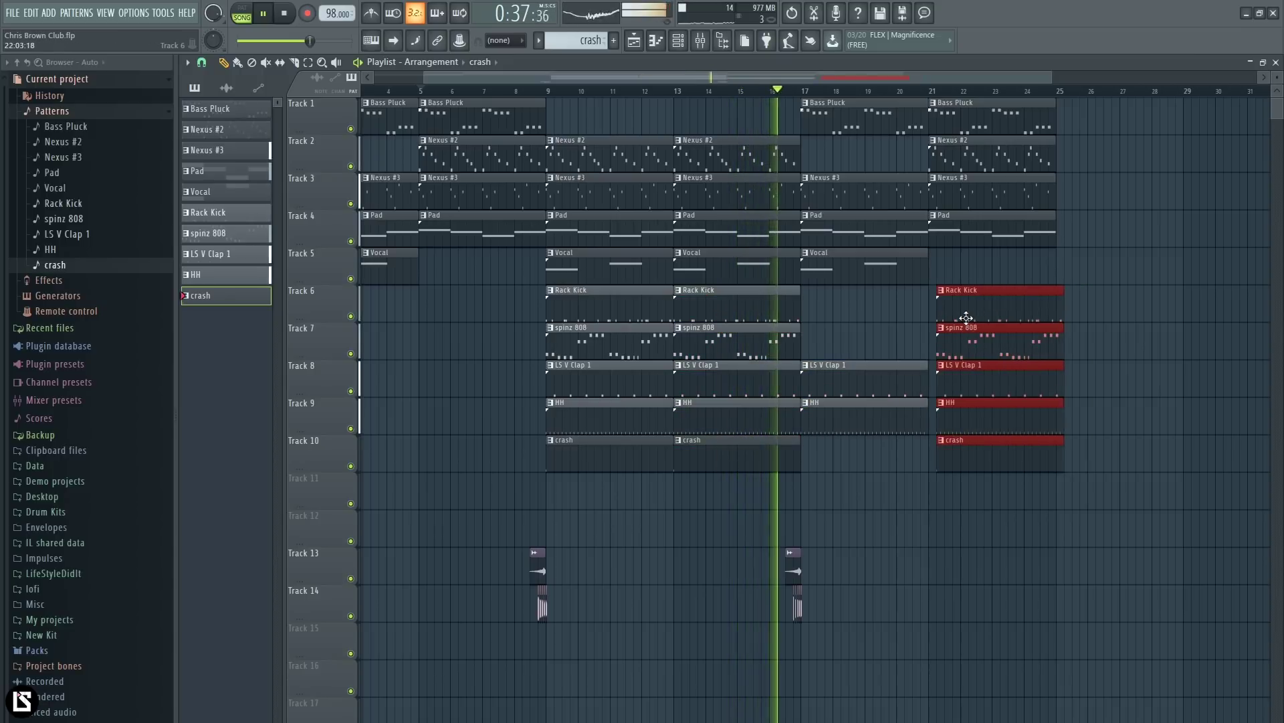
click(1000, 551)
right_click(970, 344)
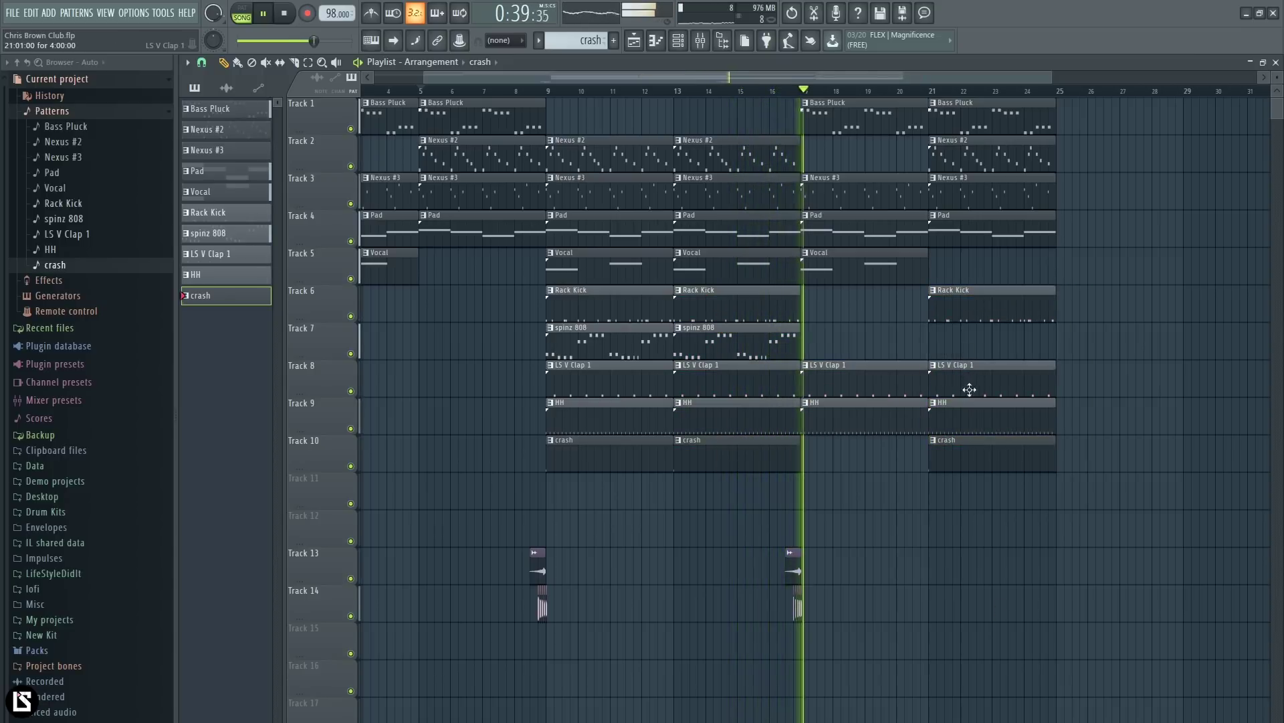
Step: Duplicate all the clips in the bar 21 section on Tracks 1 to 10 into bar 25
scroll(809, 88, up, 3)
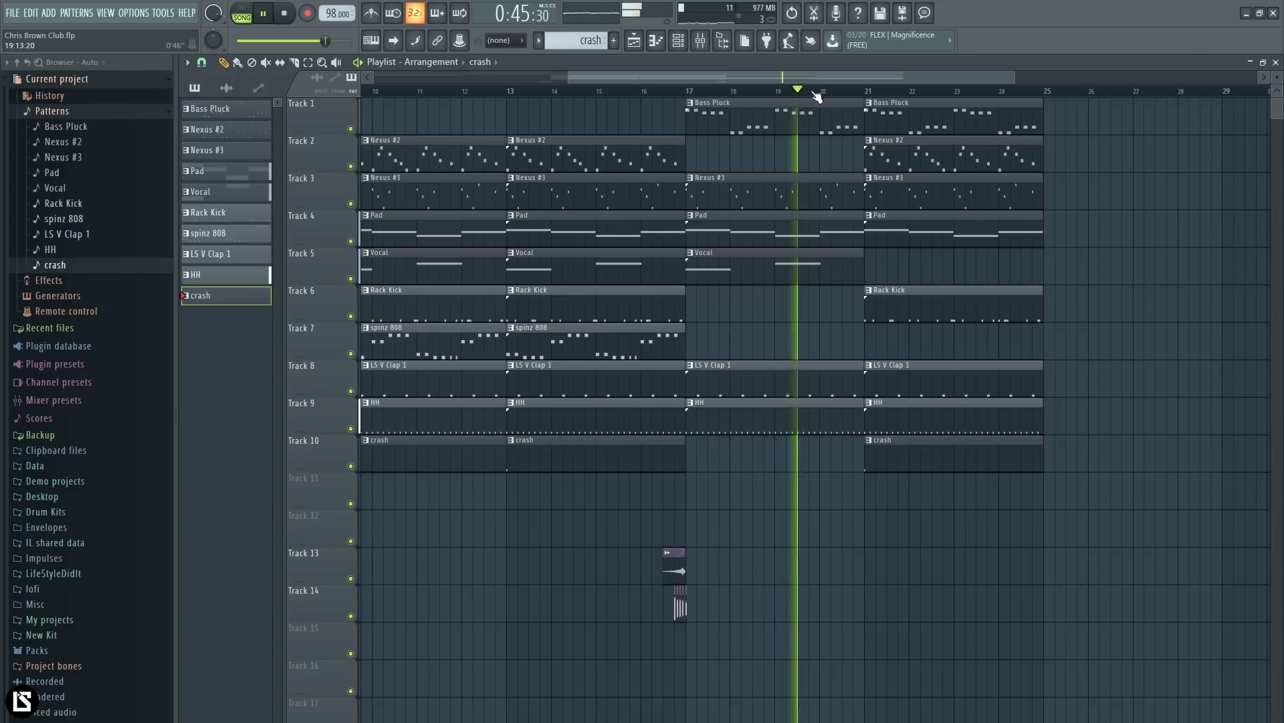
click(570, 322)
click(602, 331)
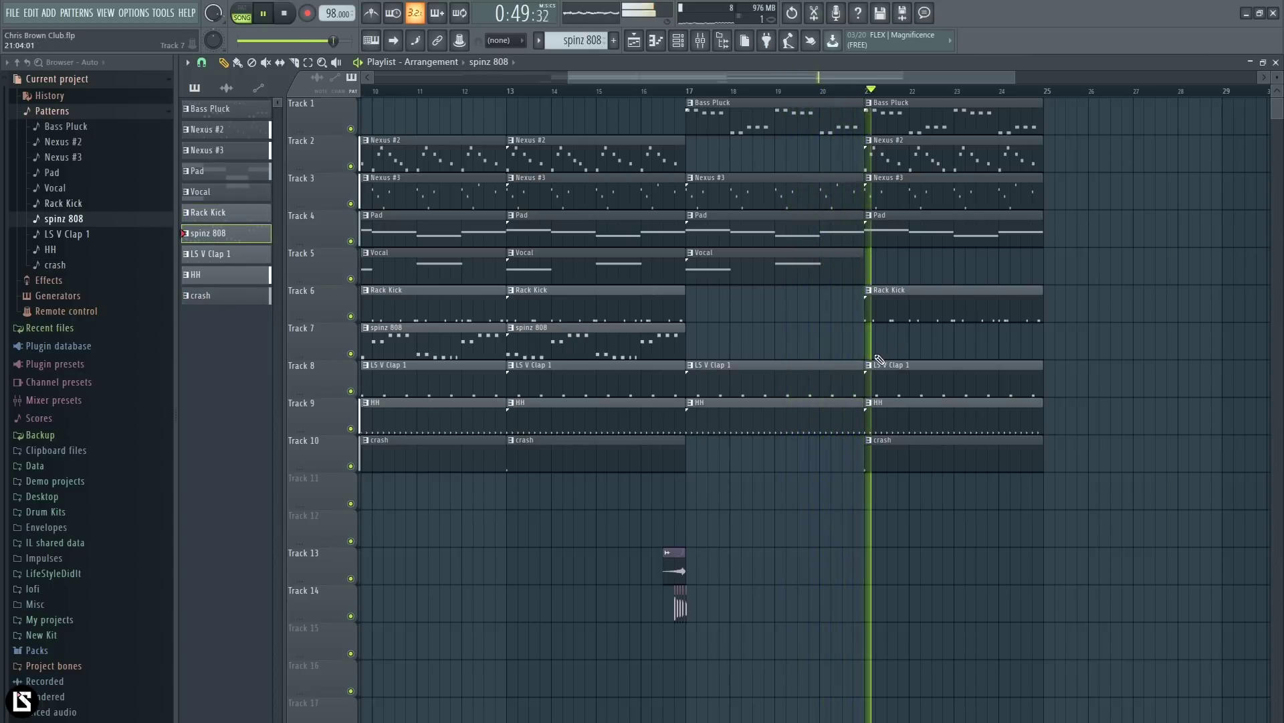
scroll(869, 61, down, 2)
drag(917, 544, 832, 100)
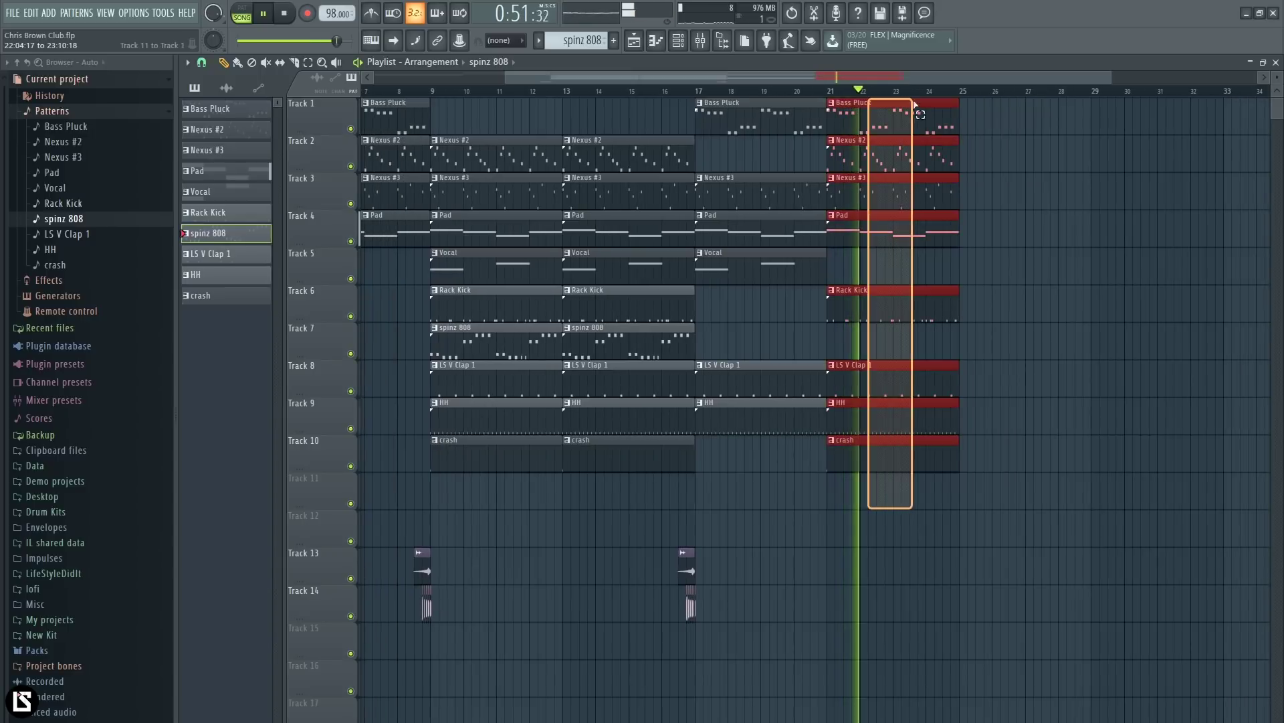
drag(891, 132, 1023, 126)
scroll(978, 94, up, 1)
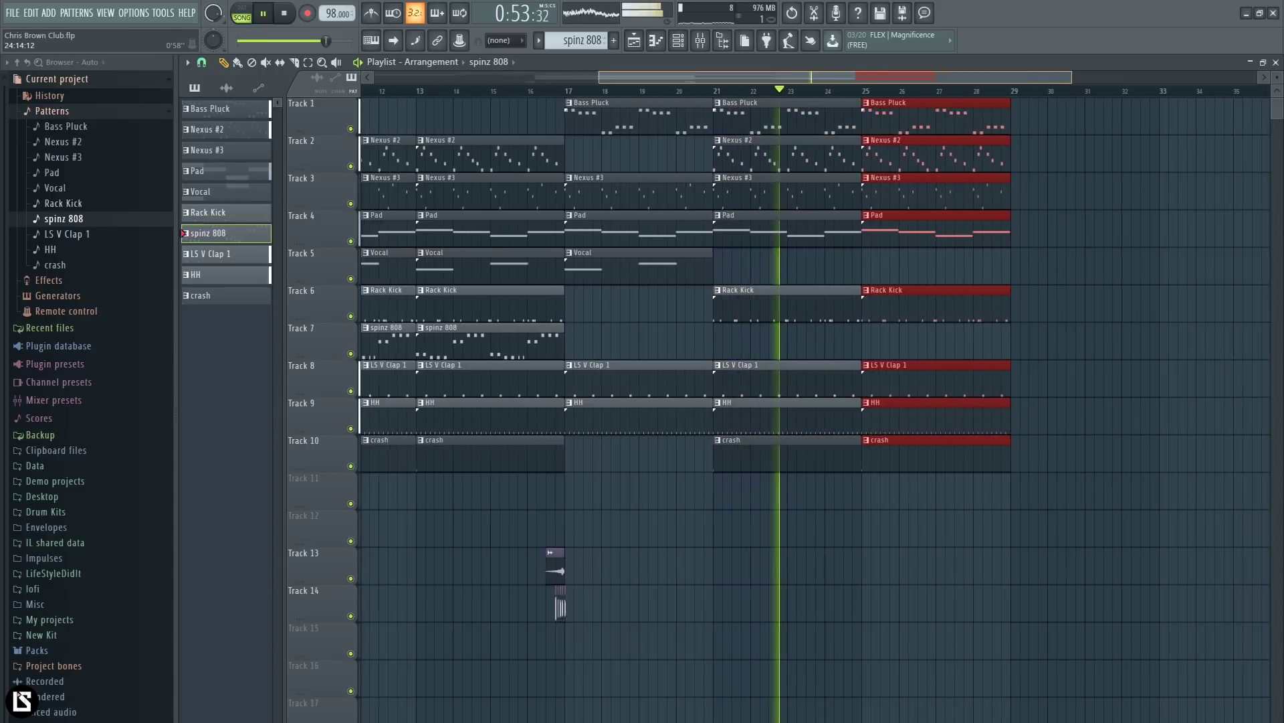
Step: Add a spinz 808 clip on Track 7 at bar 25 and remove the Bass Pluck clip on Track 1 there
click(467, 334)
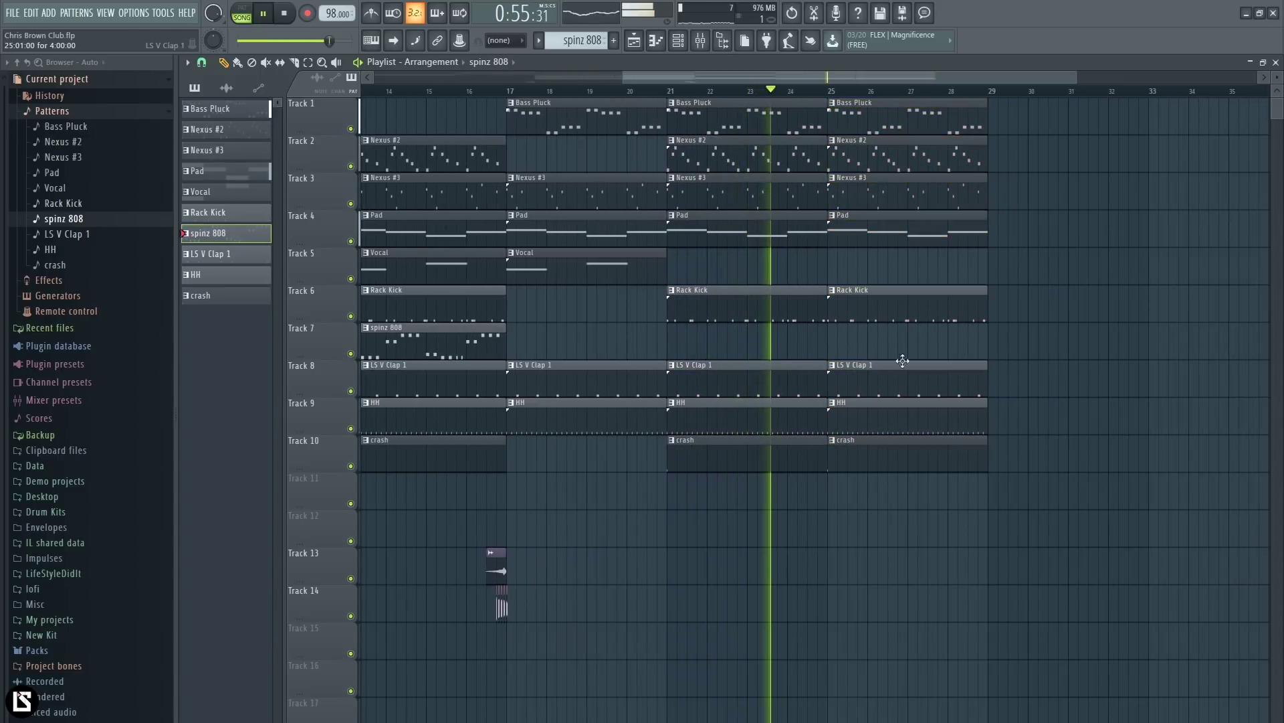
click(834, 340)
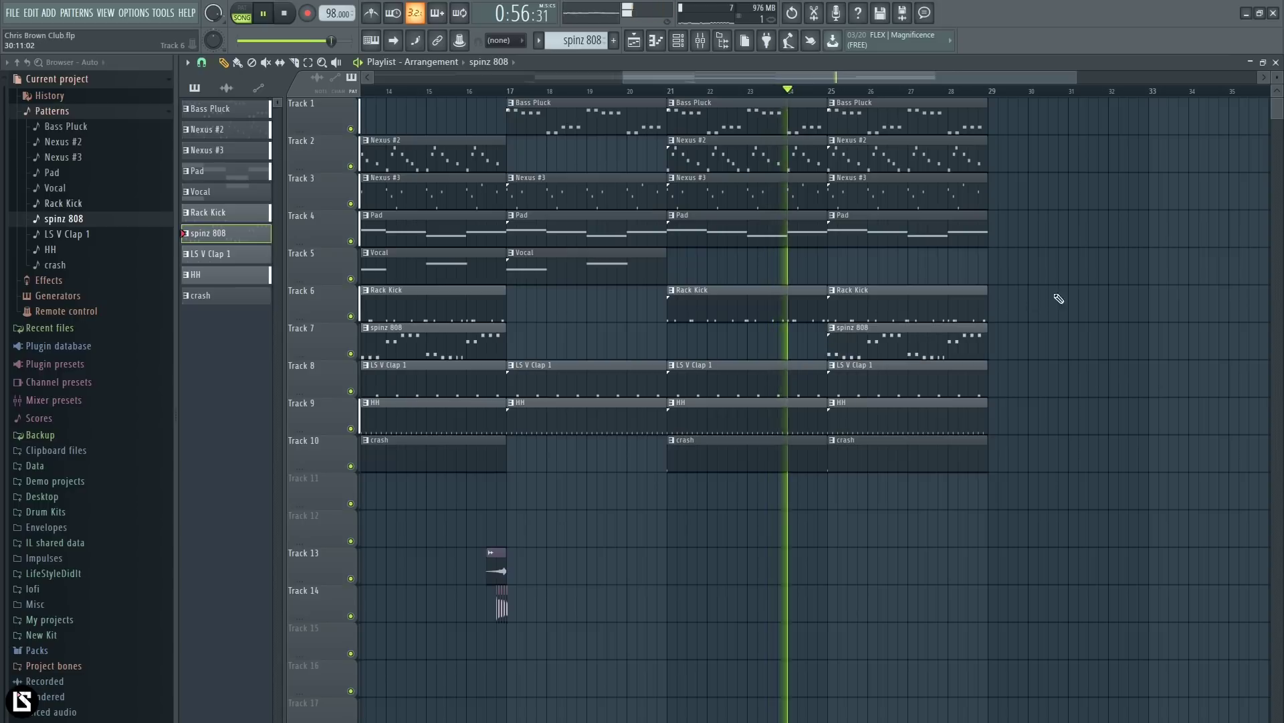
right_click(863, 126)
Step: Duplicate the bar 25 section's clips on Tracks 2 to 10 into bar 29
scroll(852, 495, down, 2)
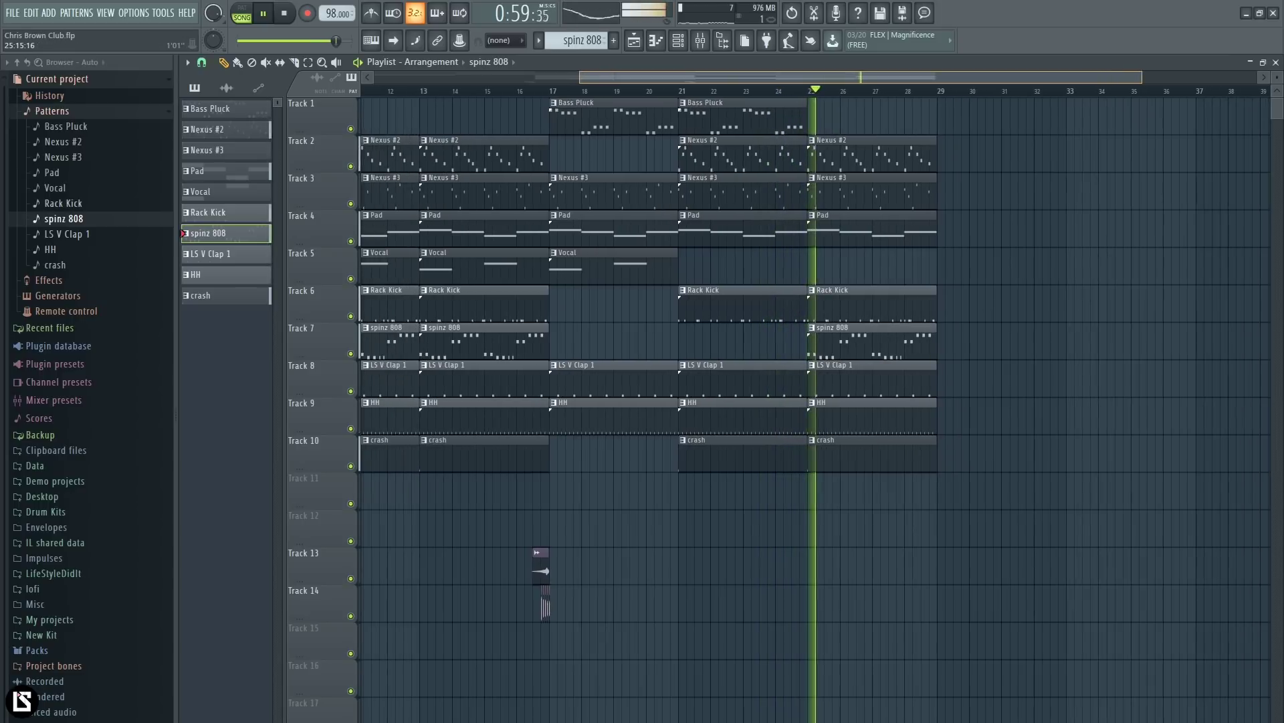
drag(852, 495, 860, 135)
key(ctrl+b)
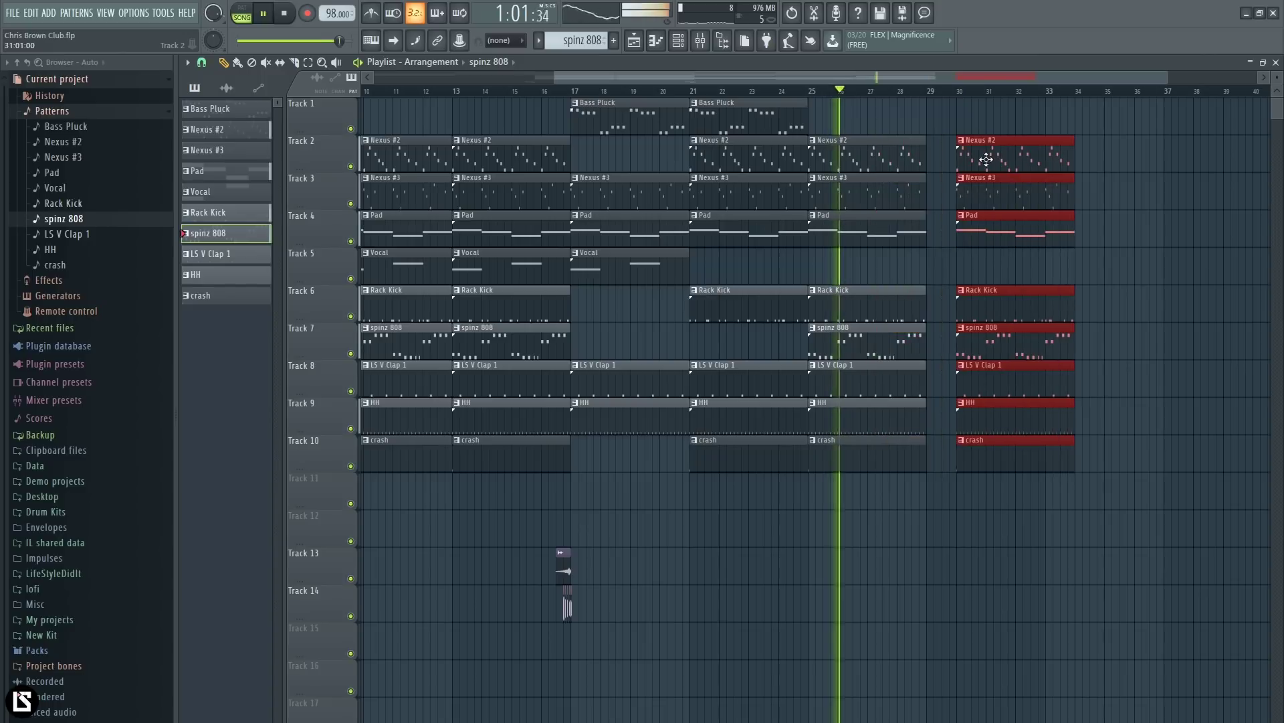
right_click(1031, 115)
scroll(851, 402, down, 3)
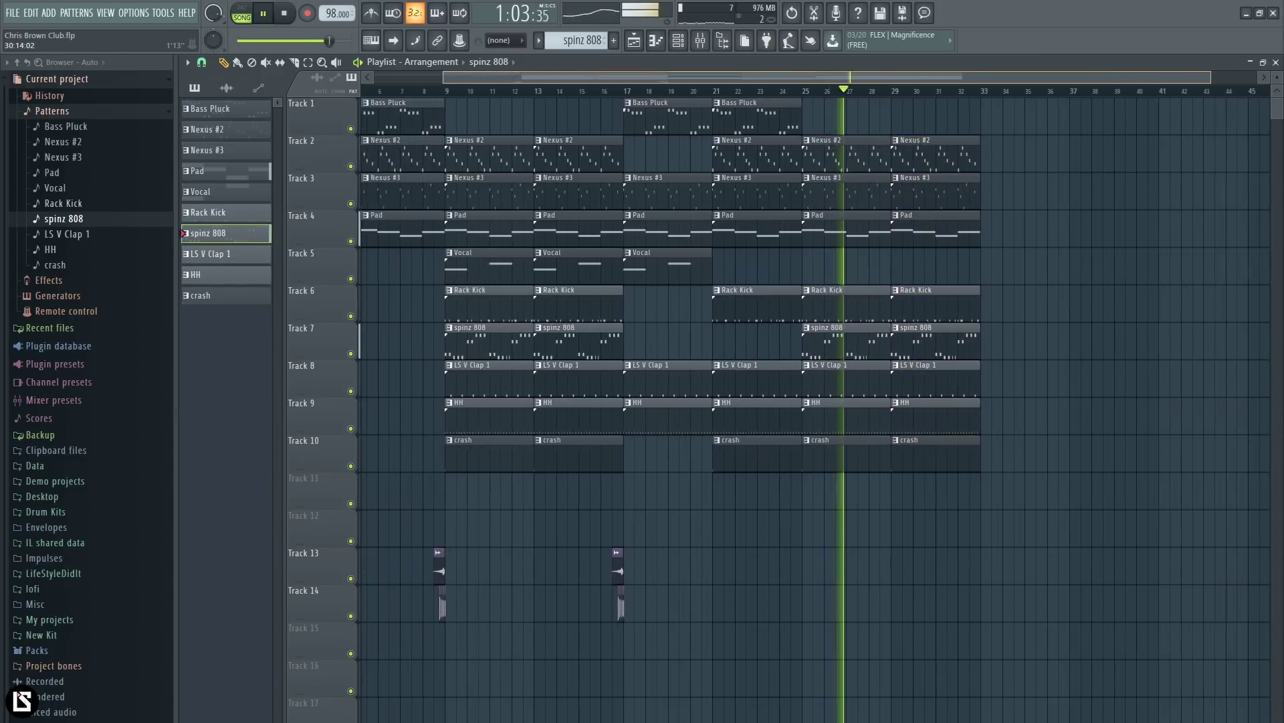
scroll(986, 94, up, 1)
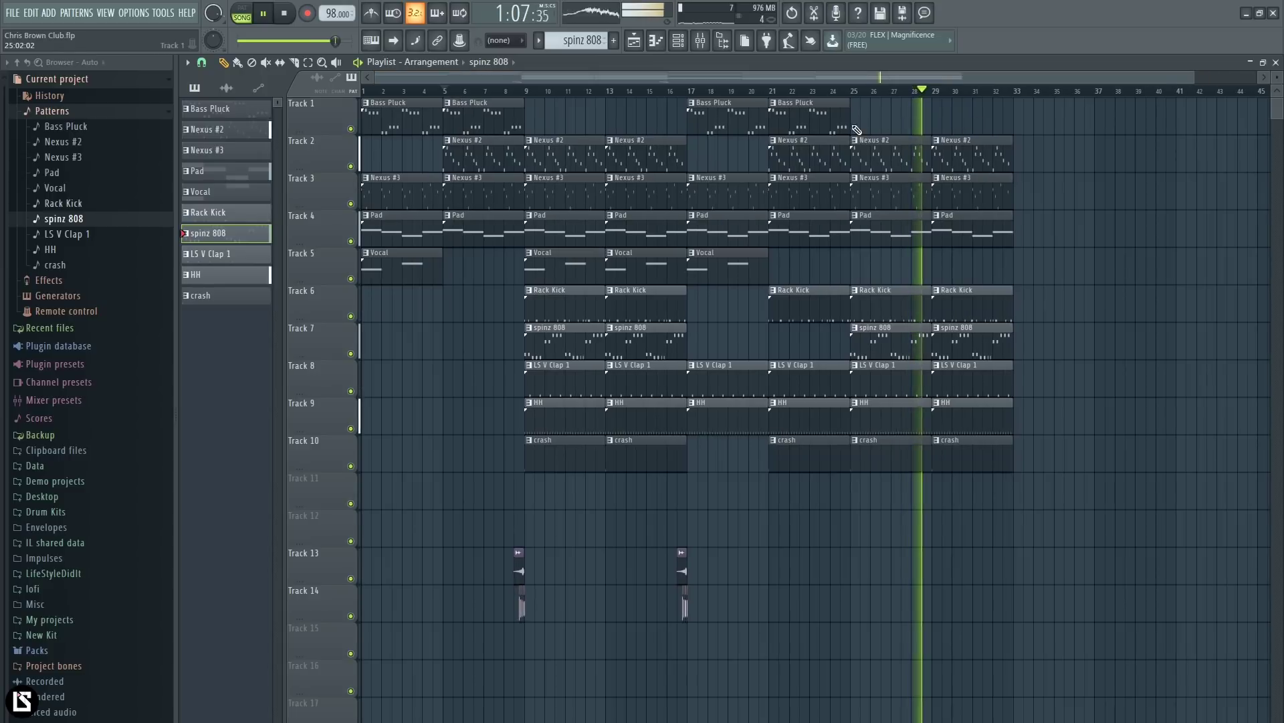
click(823, 113)
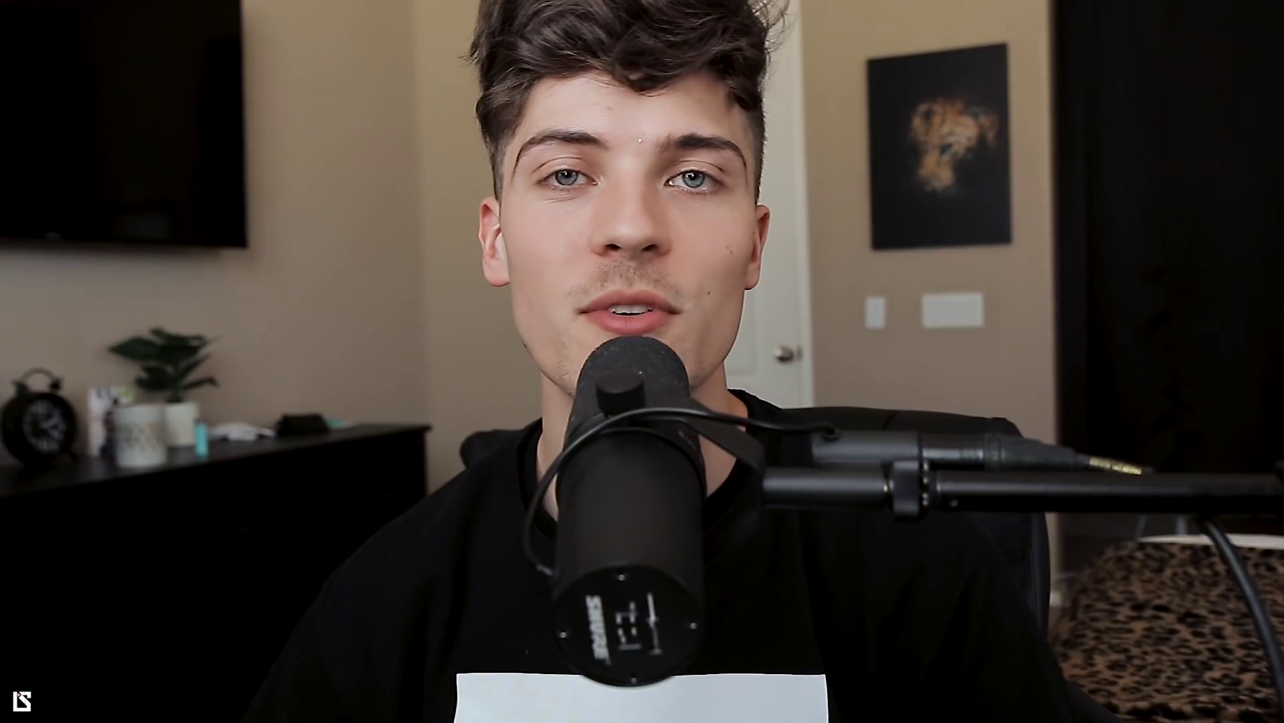